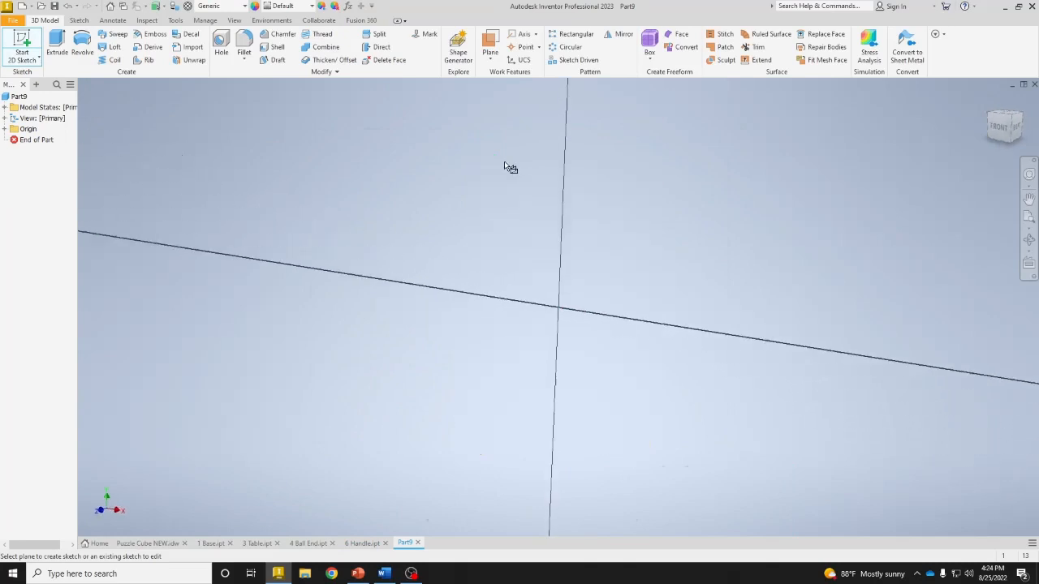
Sketch connected lines from the origin: about 0.39 in horizontal, a short diagonal up and outward, and about 0.49 in vertical.
left_click(55, 44)
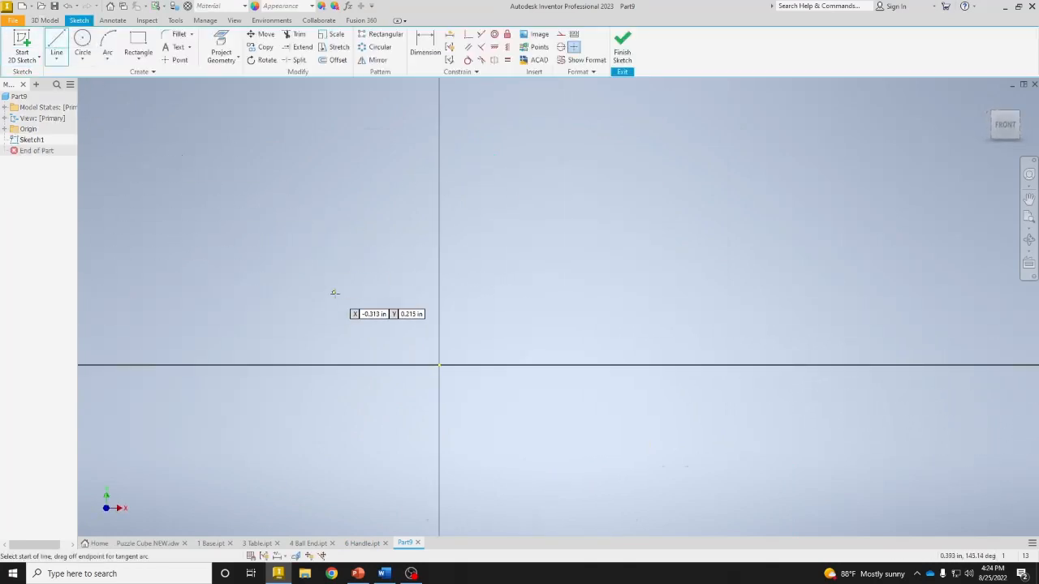
left_click(439, 365)
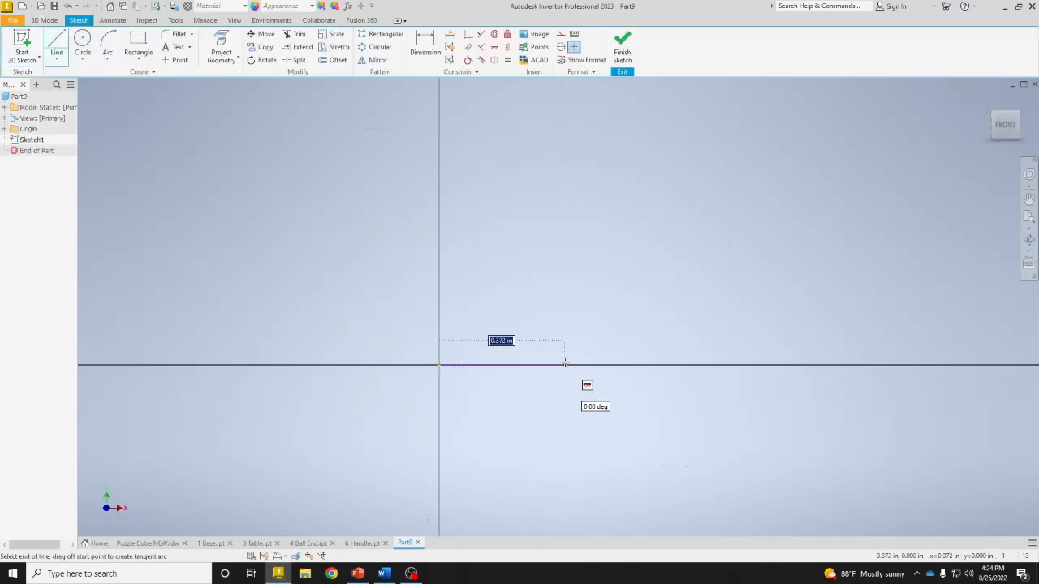
left_click(571, 366)
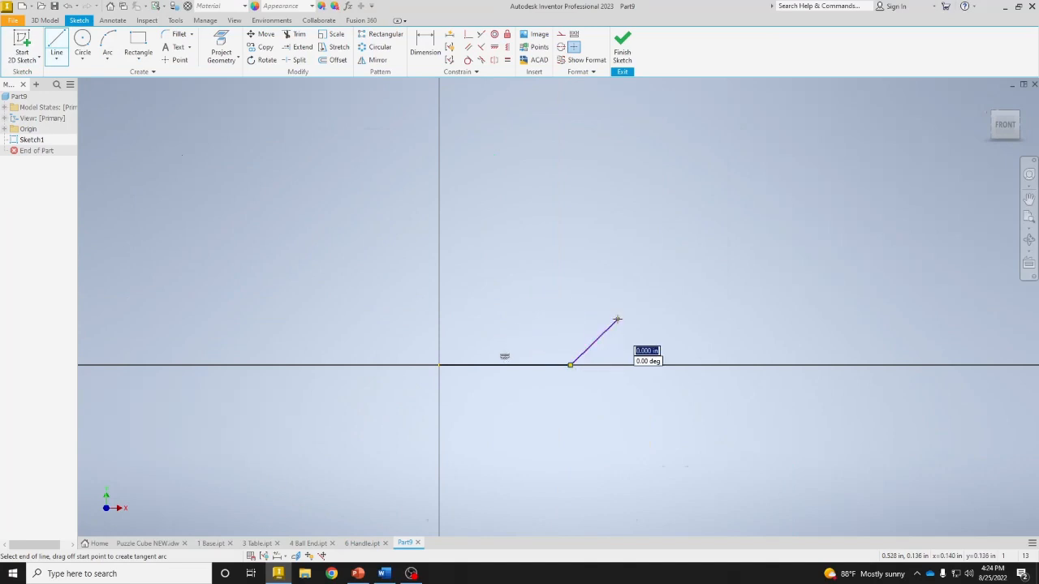
left_click(616, 320)
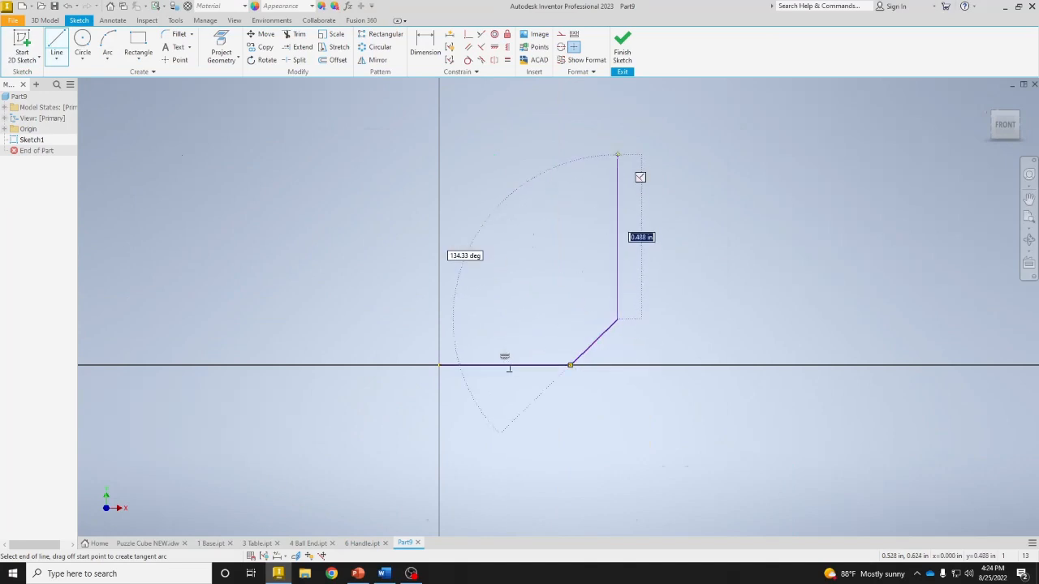
left_click(617, 154)
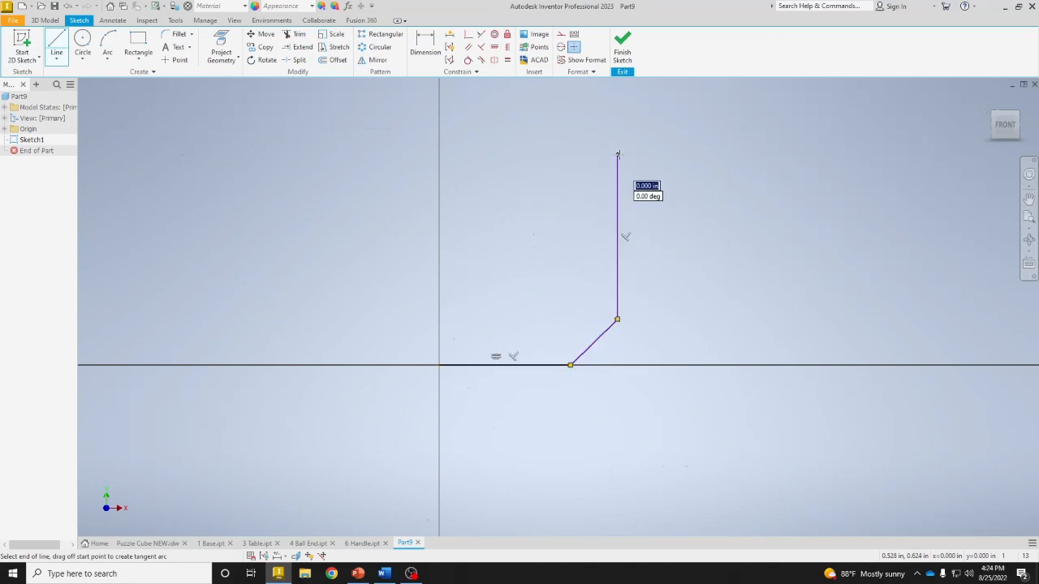
key("Escape")
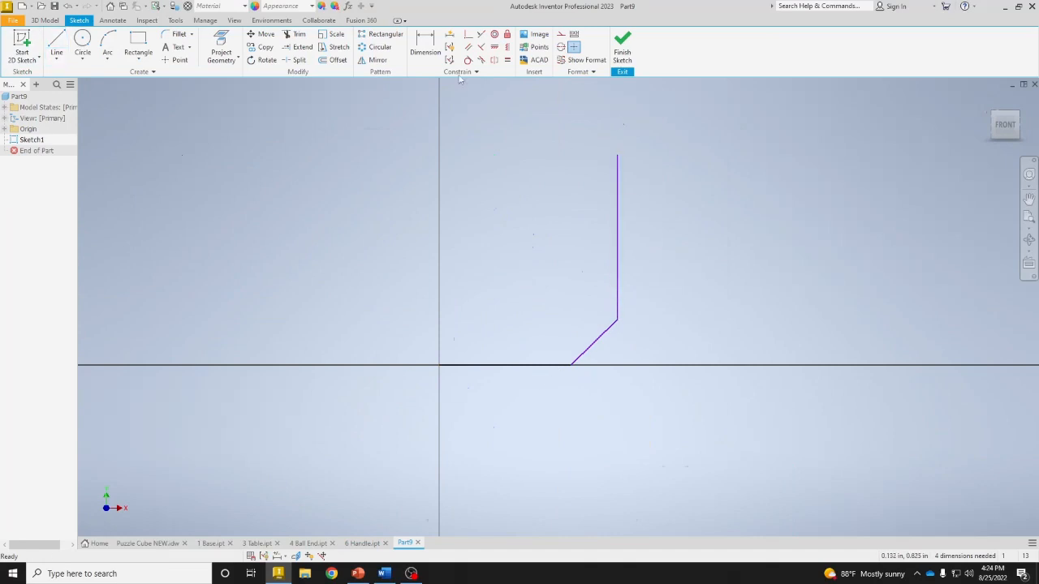
Draw a three-point arc of about 0.45 in radius from the vertical line's upper end, curving inward and up toward the vertical axis.
left_click(108, 43)
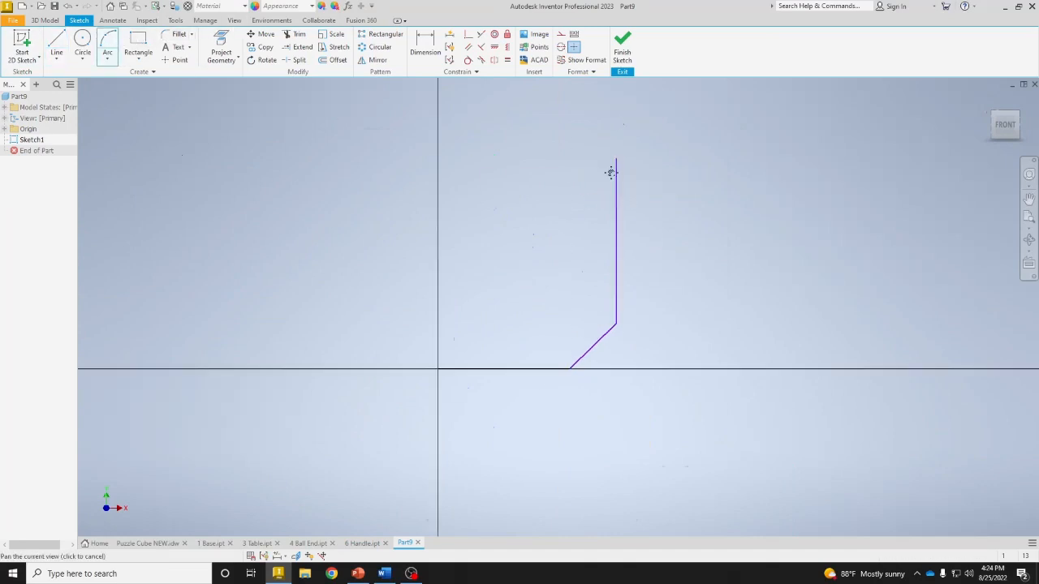
middle_click_drag(611, 169, 572, 272)
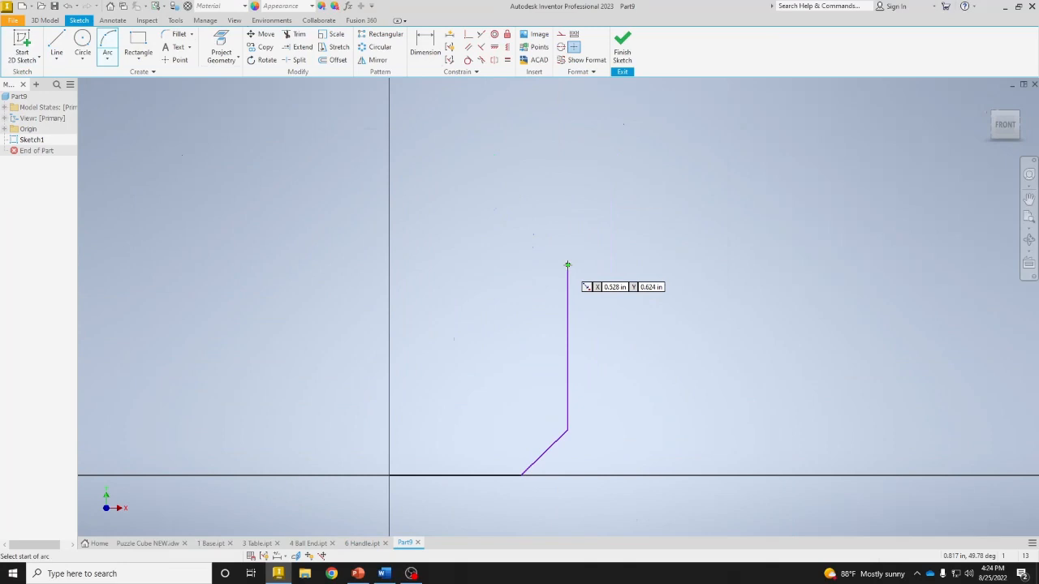
left_click(107, 57)
left_click(118, 75)
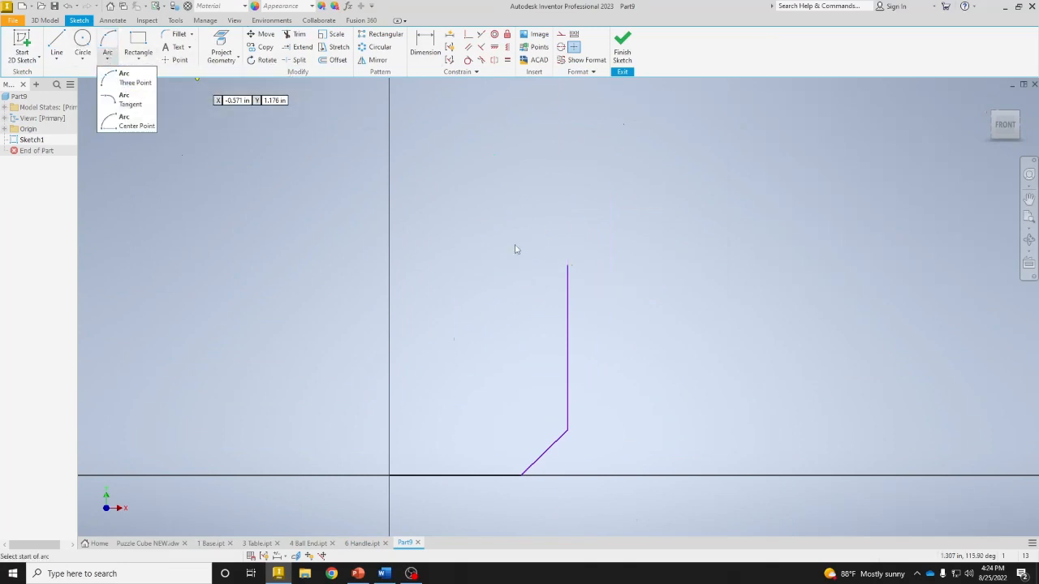
left_click(568, 265)
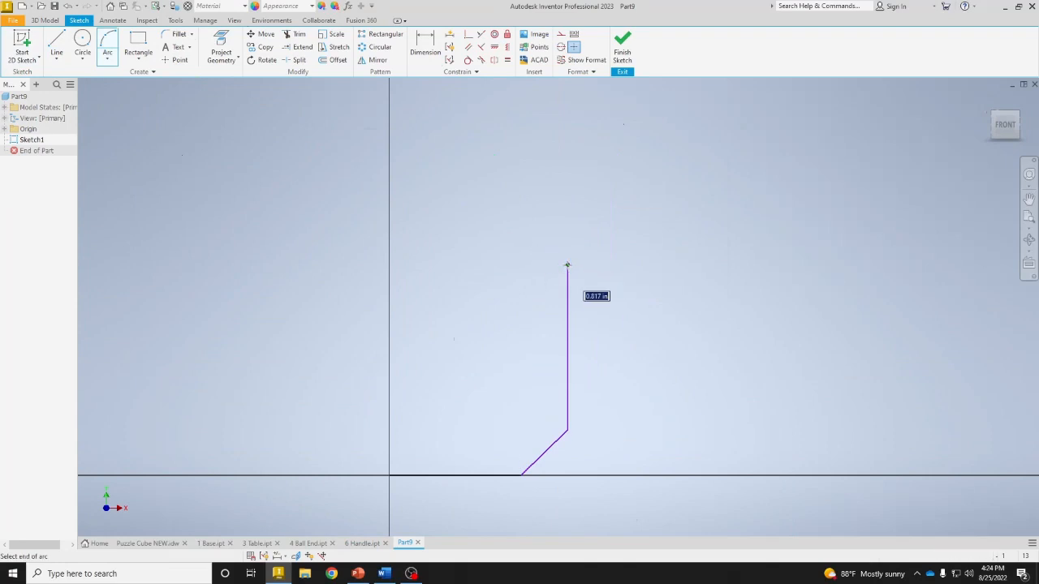
left_click(500, 185)
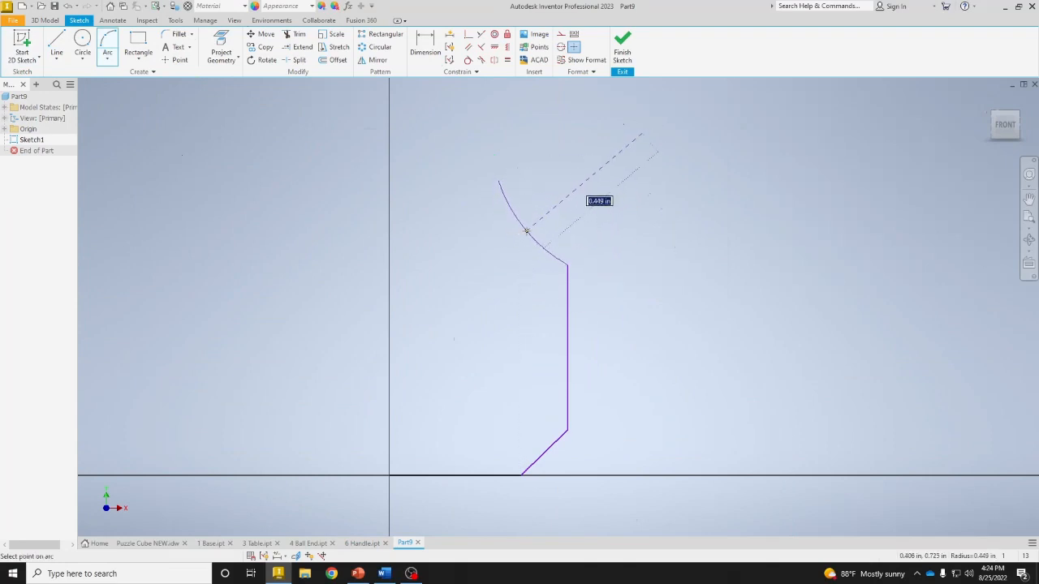
left_click(526, 232)
right_click(526, 230)
left_click(562, 232)
Close the profile with lines from the arc's upper end: horizontal inward, vertical up, about 0.124 in across to the vertical axis, and down to the origin.
key("l")
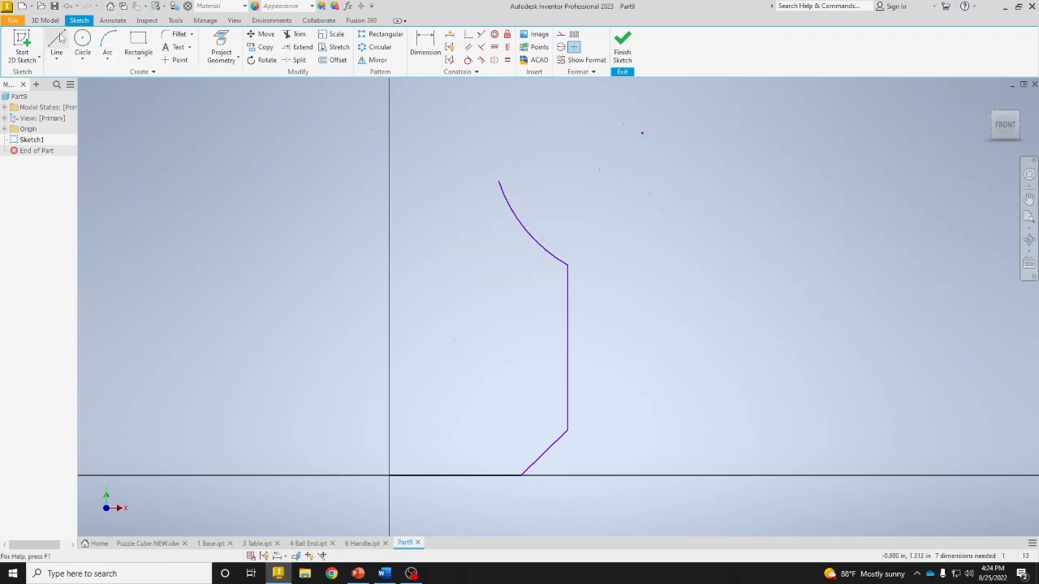
left_click(497, 181)
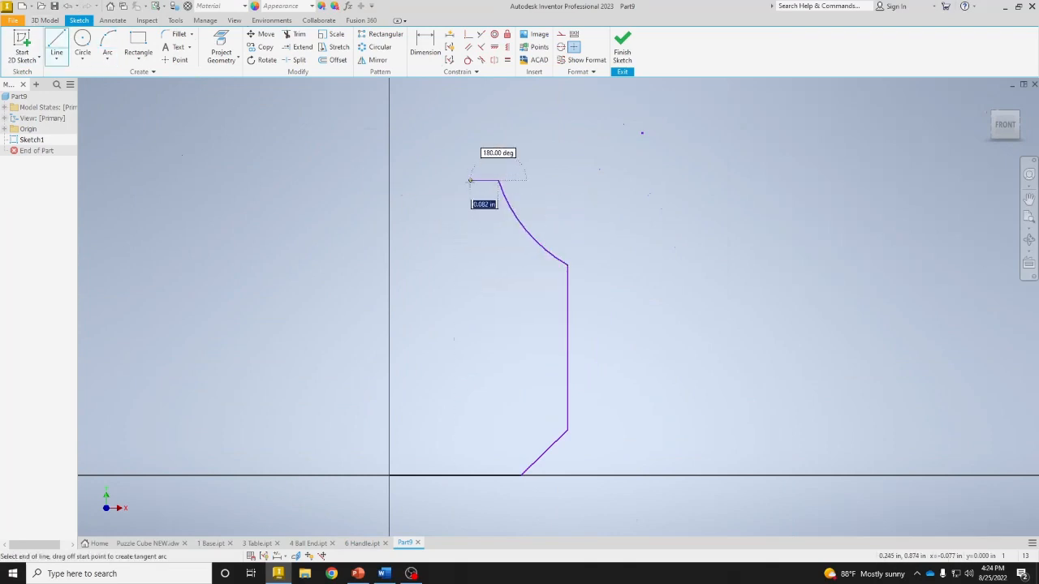
left_click(431, 180)
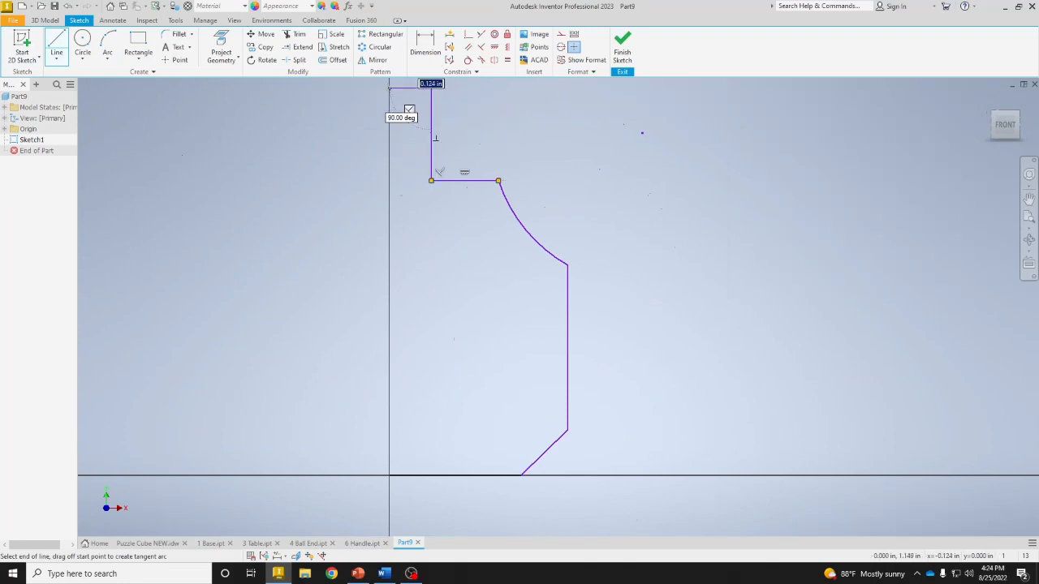
left_click(431, 87)
left_click(390, 87)
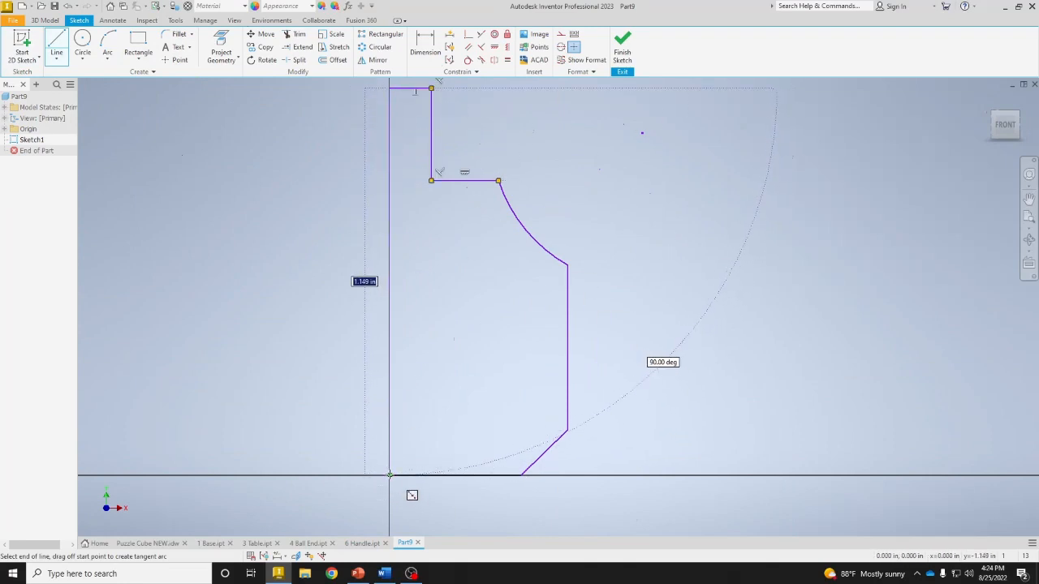
left_click(390, 476)
right_click(634, 306)
left_click(679, 308)
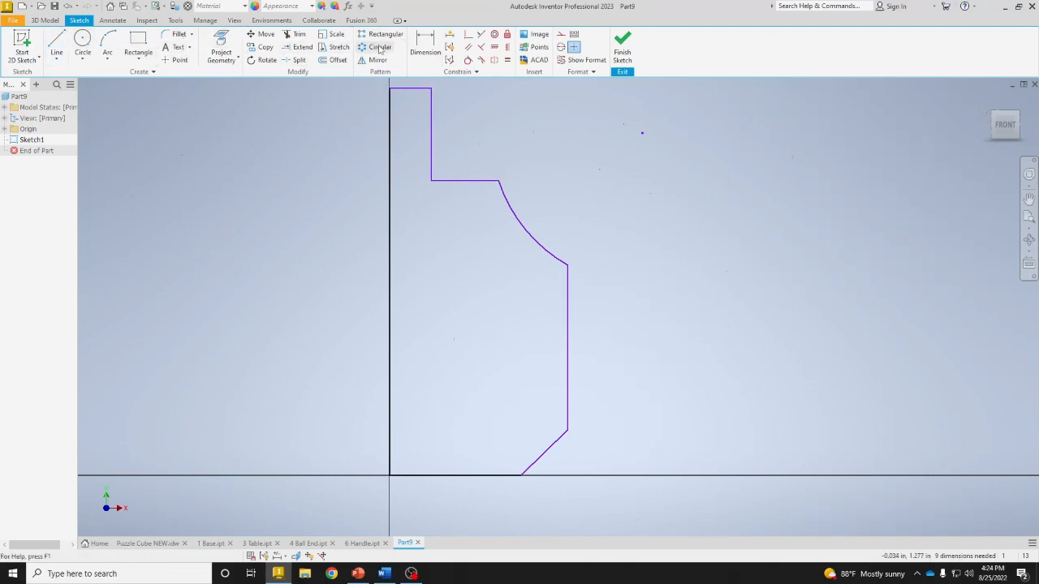
Dimension the profile's overall height as 1.062 in.
left_click(425, 45)
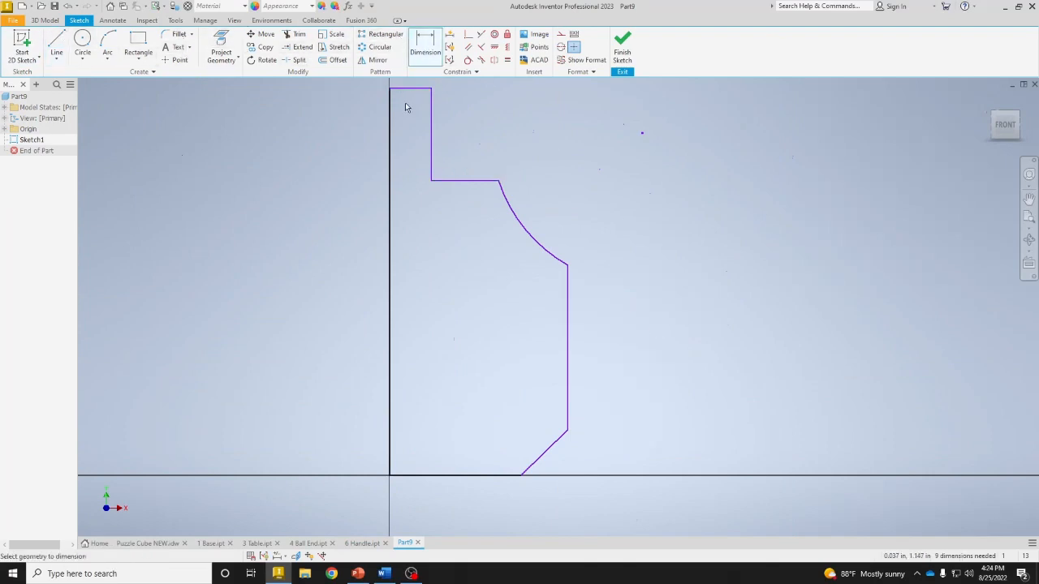
left_click(440, 477)
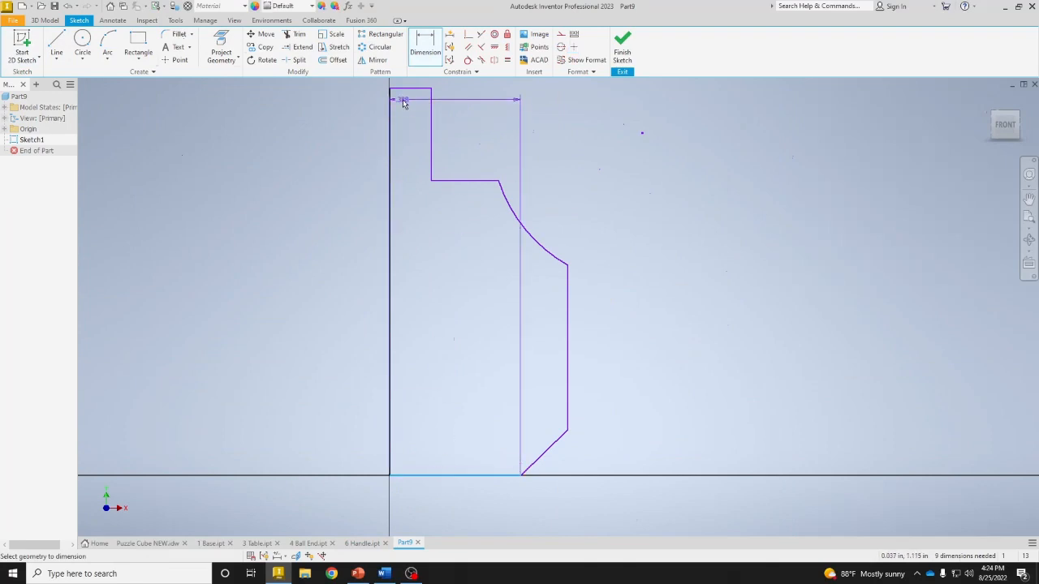
left_click(408, 93)
left_click(298, 140)
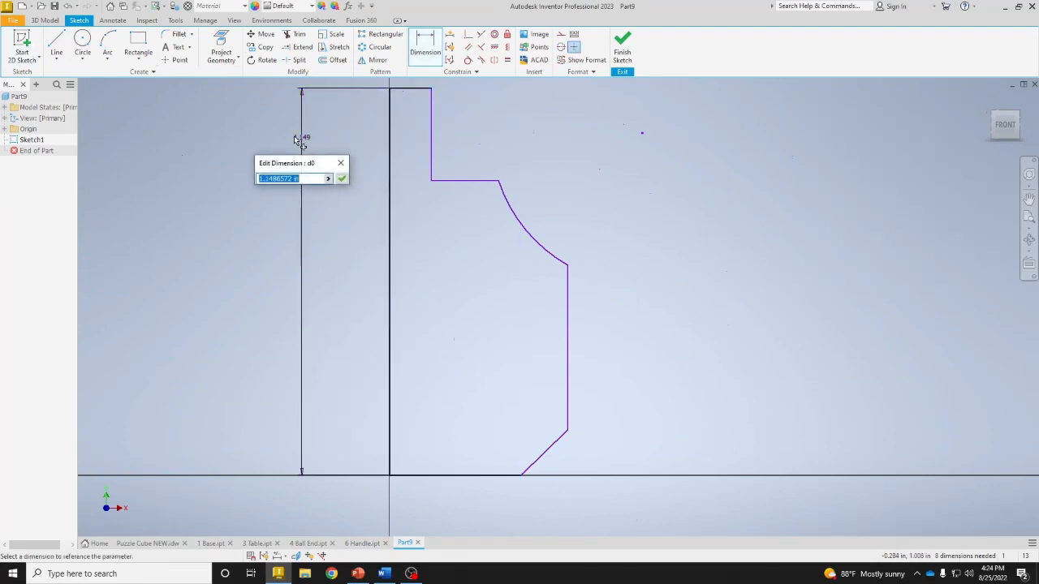
type("1.062")
key("Return")
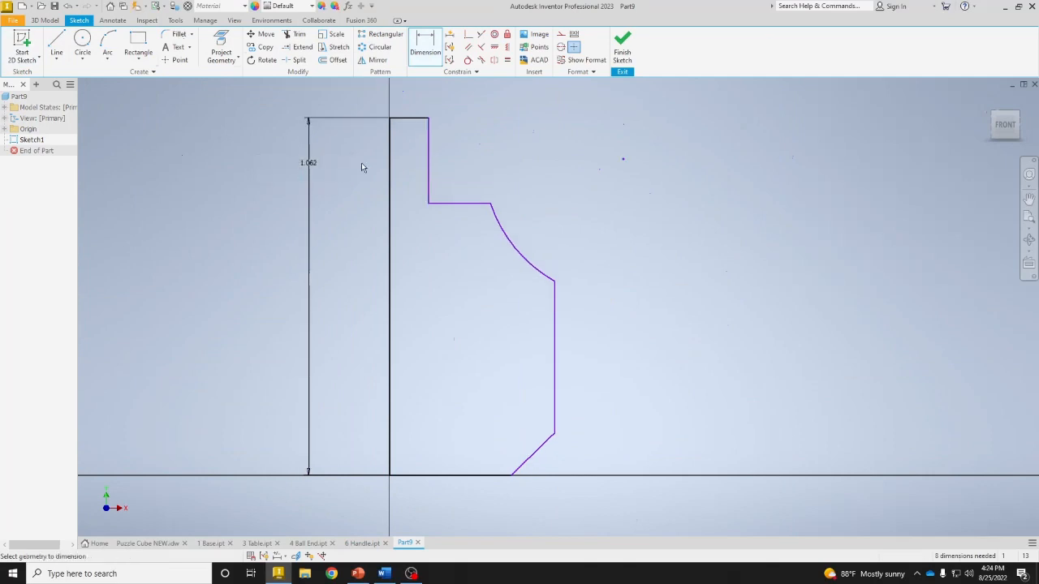
Dimension the width of the narrow upper section from the vertical axis line as .125 in.
left_click(428, 146)
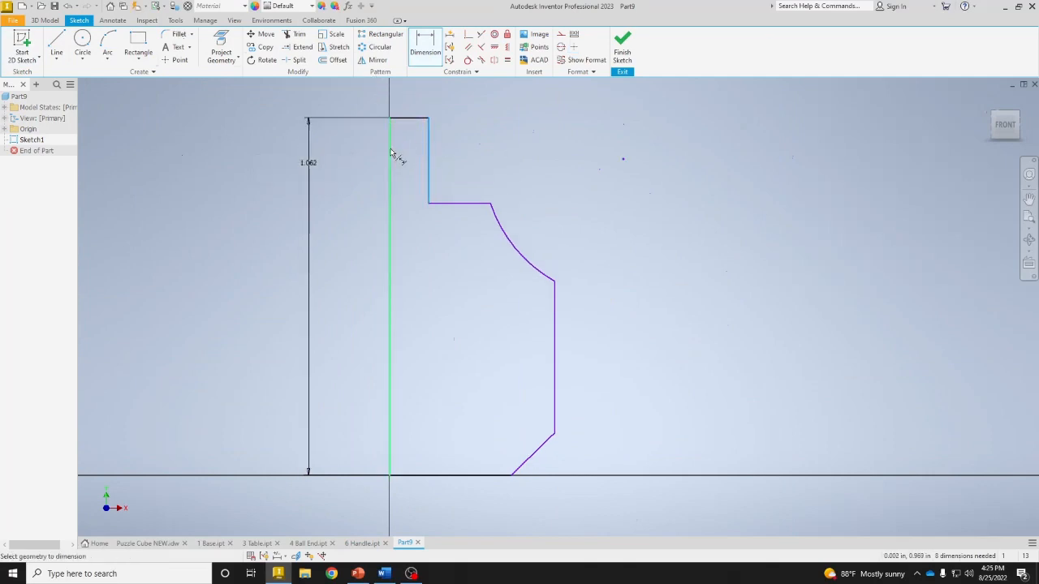
left_click(392, 156)
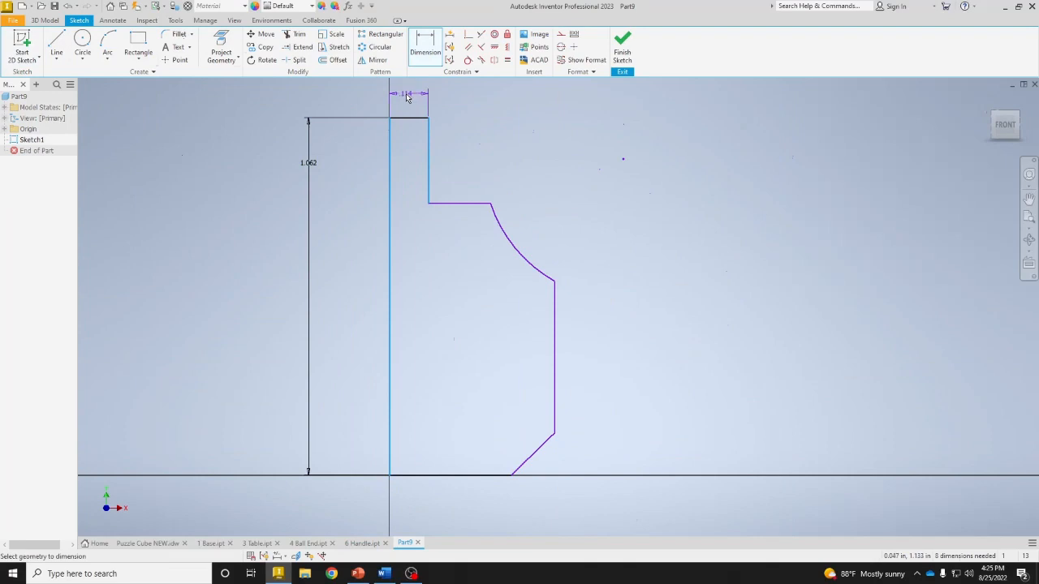
left_click(408, 97)
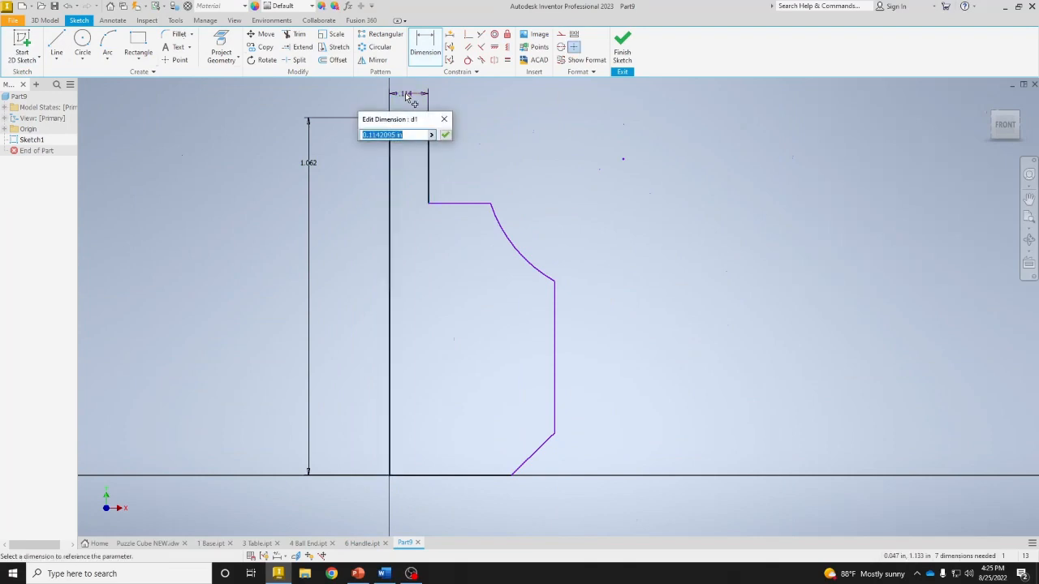
type(".125")
key("Return")
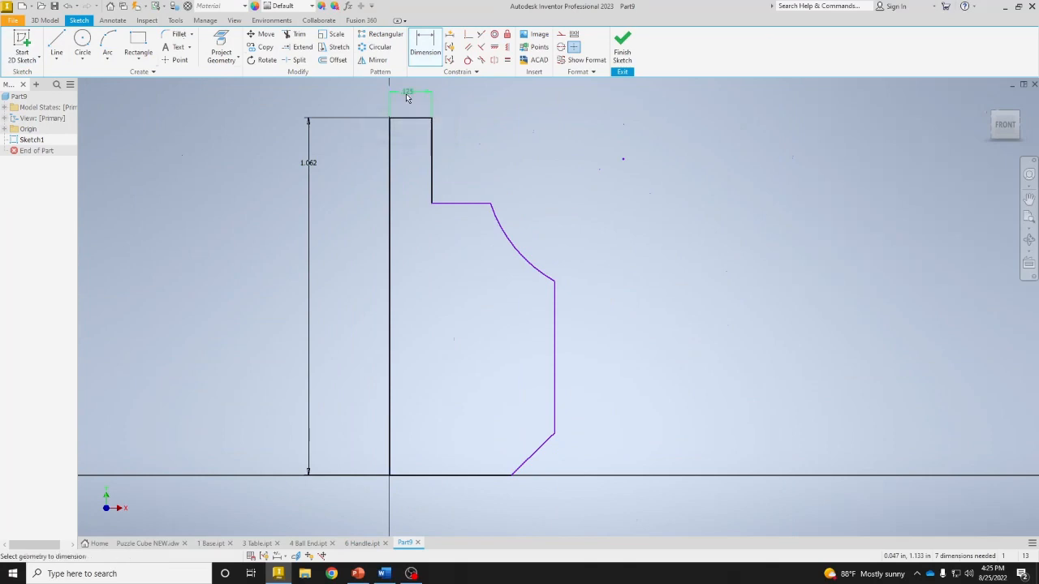
Dimension the horizontal distance from the vertical axis line to the arc's upper endpoint as .625/2 in.
left_click(390, 220)
left_click(490, 203)
left_click(459, 172)
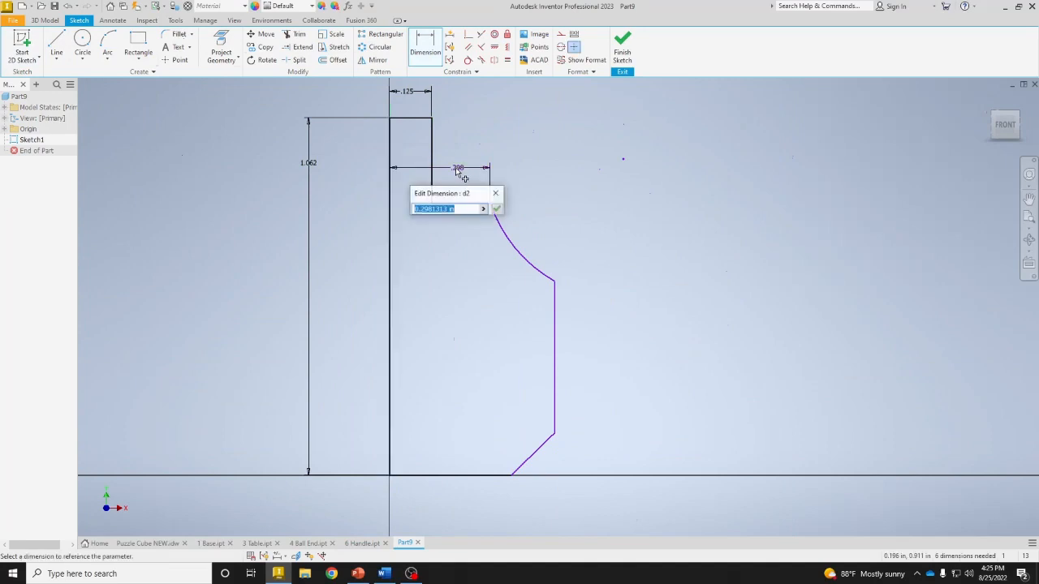
type(".625/2")
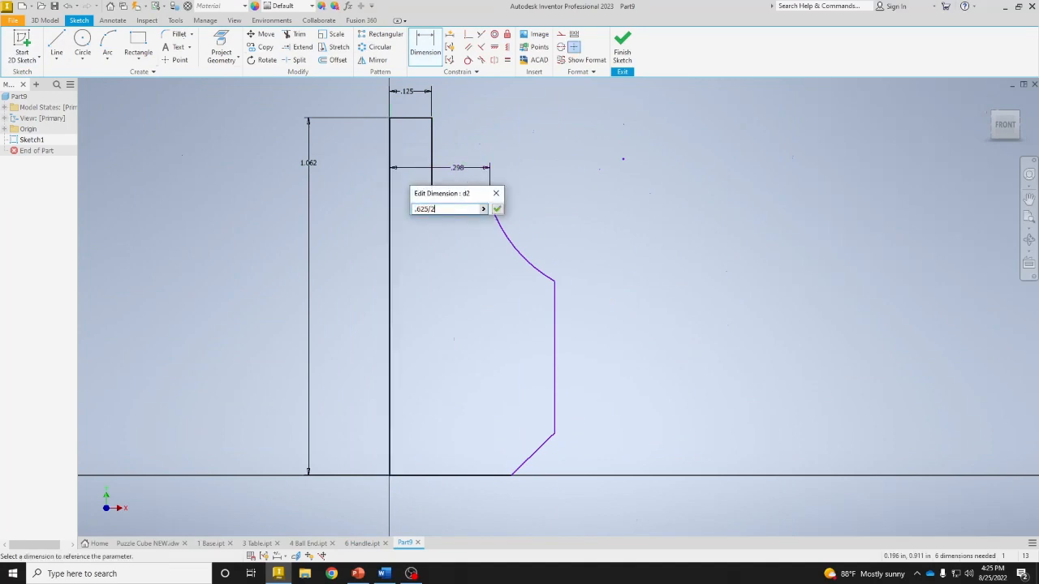
key("Return")
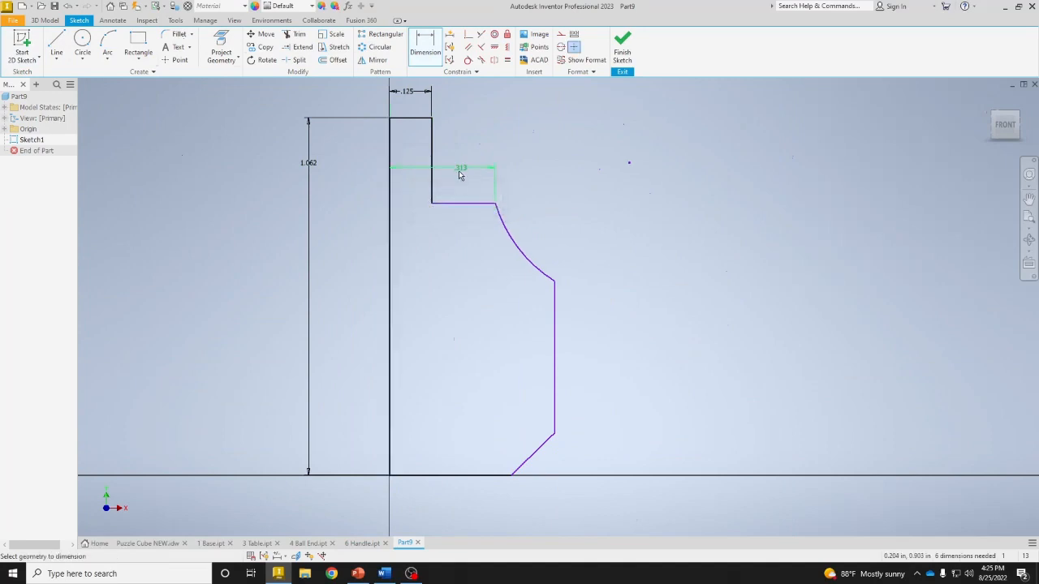
Dimension the distance between the axis line and the long outer vertical line as .875/2 in.
left_click(554, 343)
left_click(392, 351)
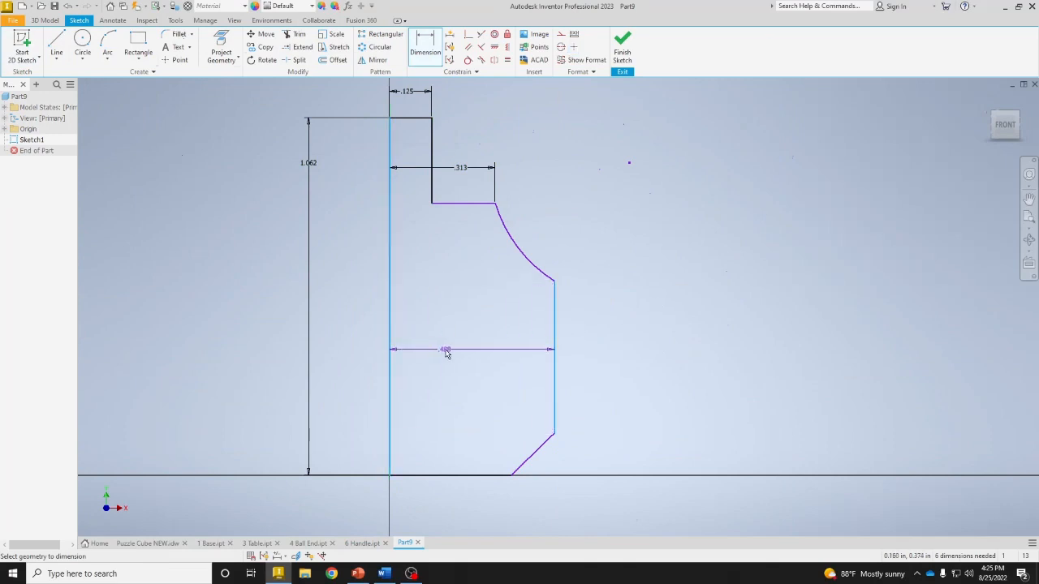
left_click(472, 353)
type(".8")
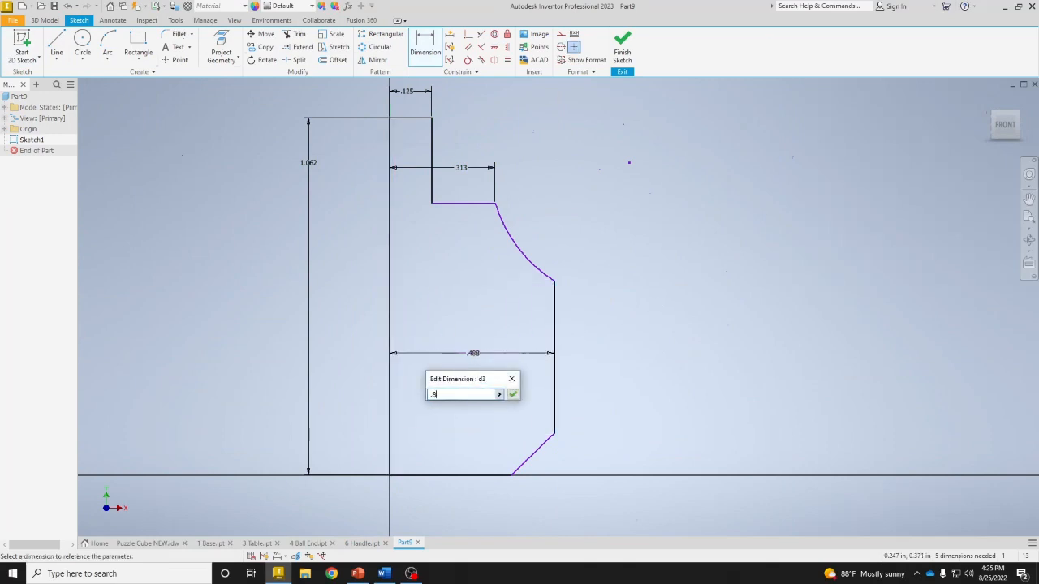
type("75/2")
key("Return")
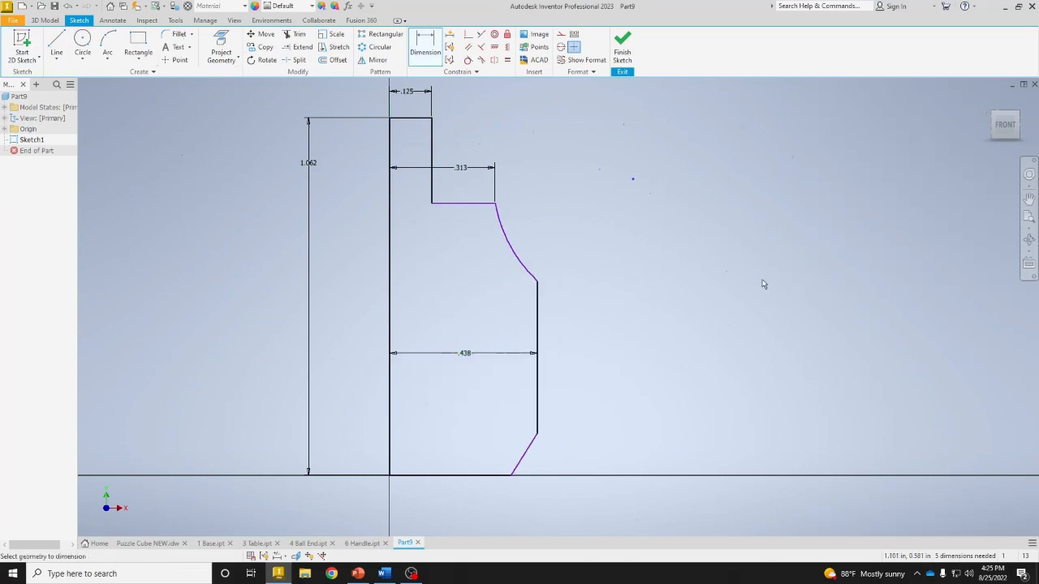
Dimension the arc's radius as .312 in.
left_click(524, 268)
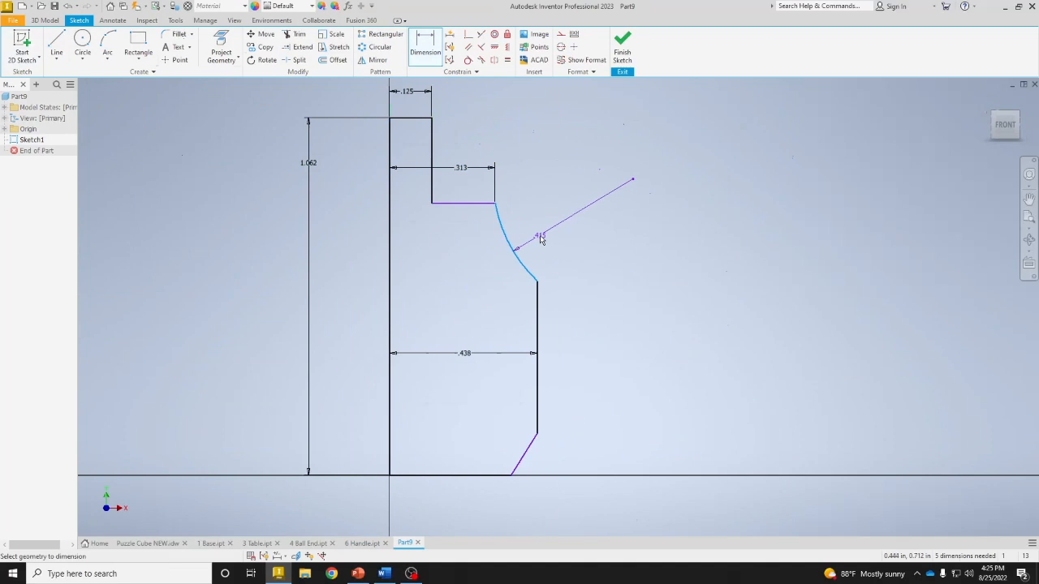
left_click(541, 237)
key("BackSpace")
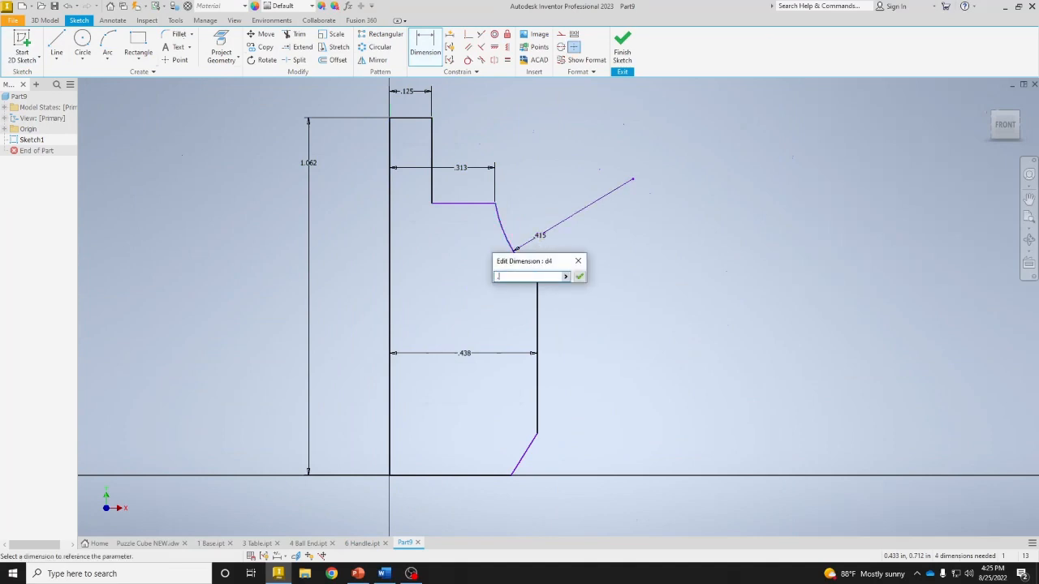
type(".312")
key("Return")
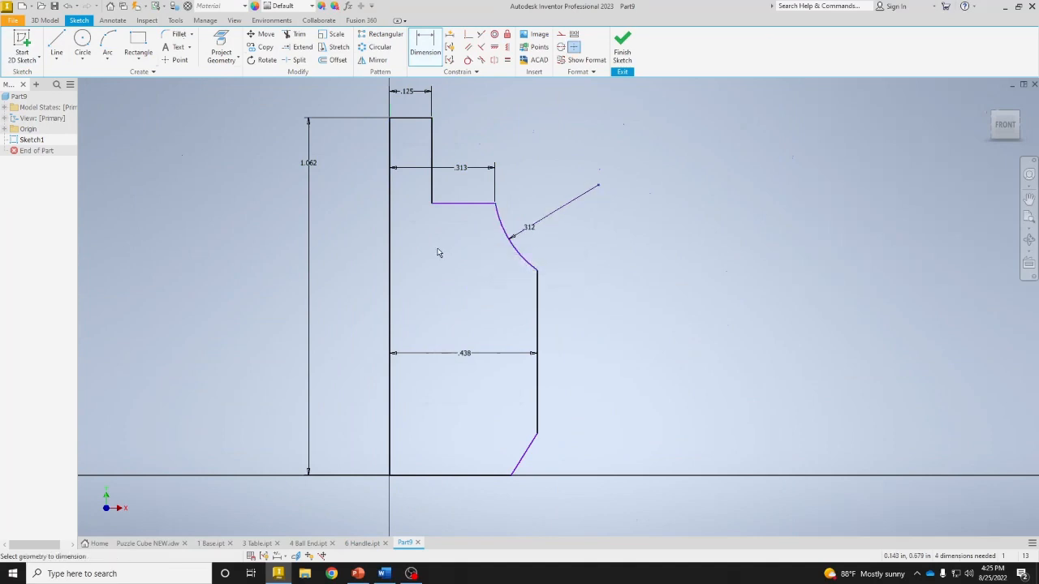
Dimension the vertical height of the diagonal line at the profile's lower corner as .06 in.
left_click(521, 468)
left_click(581, 465)
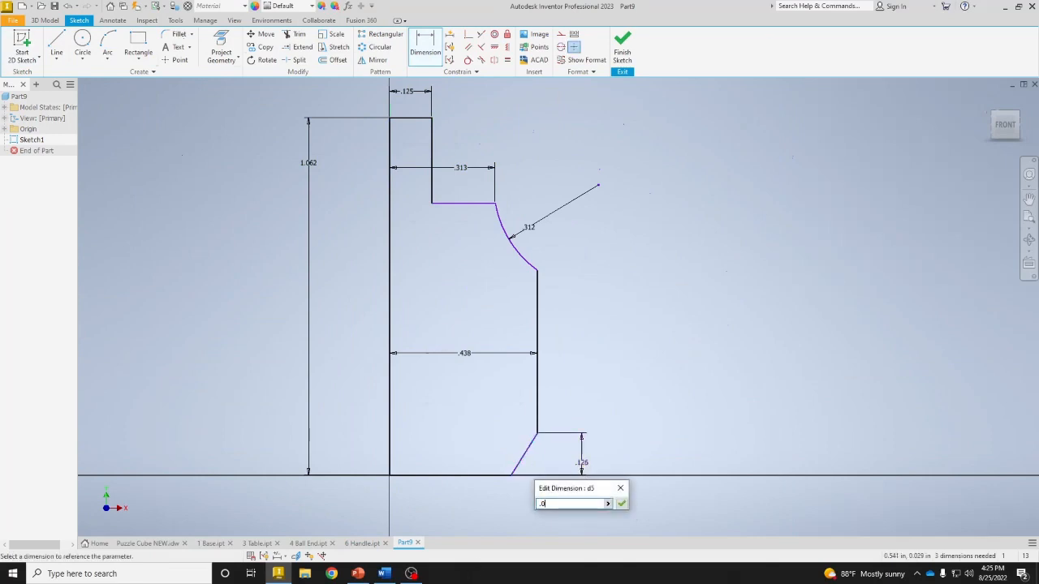
type(".06")
key("Return")
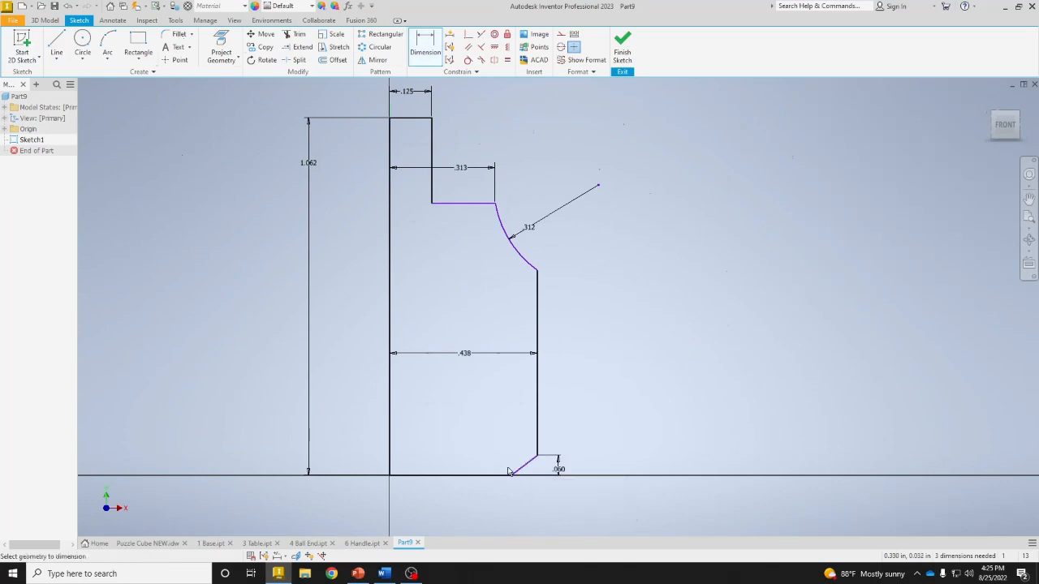
Dimension the angle between the lower diagonal line and the long outer vertical line as 135 degrees.
left_click(518, 475)
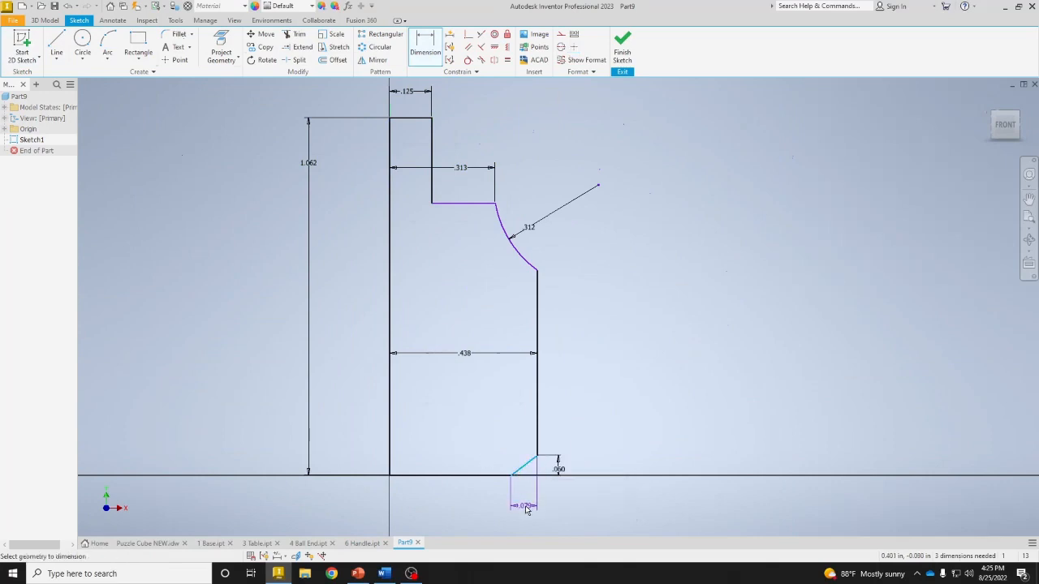
left_click(536, 447)
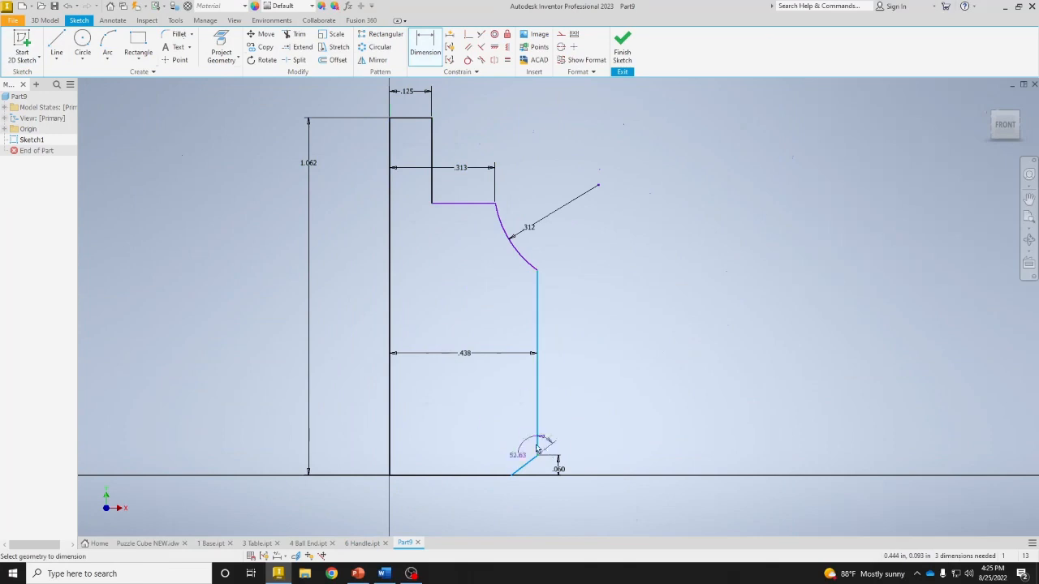
left_click(525, 454)
type("1")
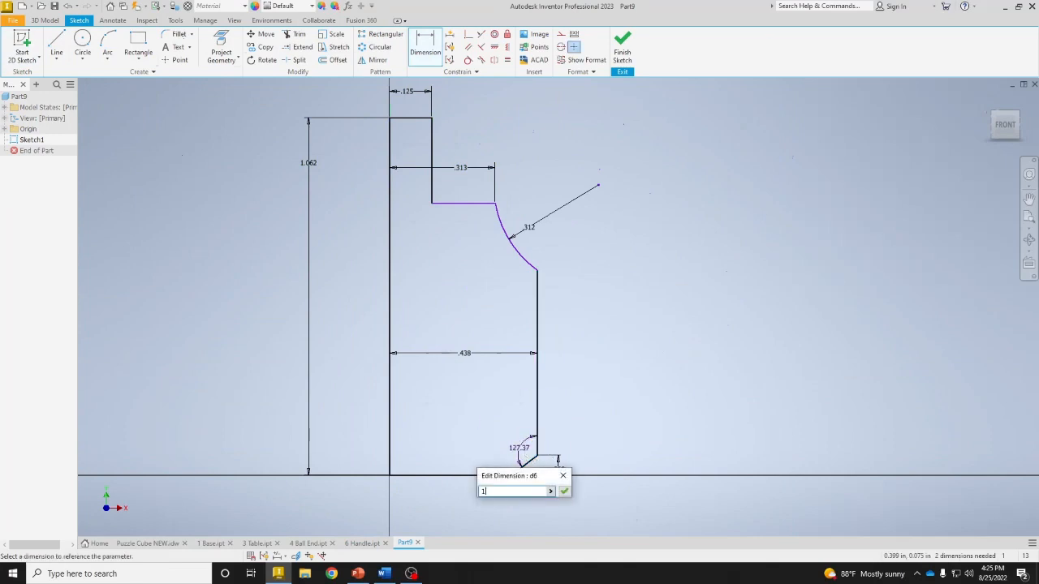
type("35")
key("Return")
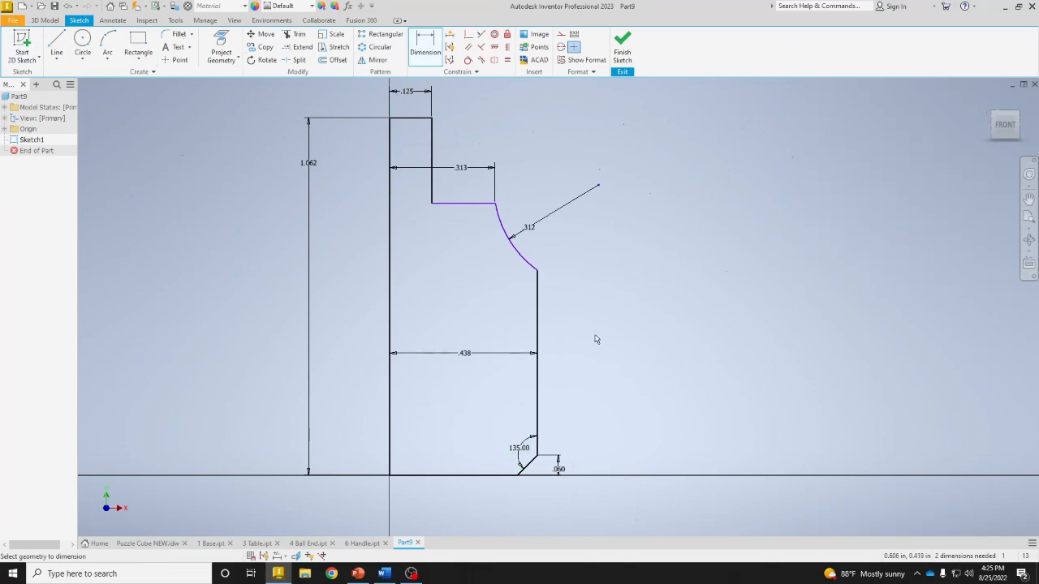
Dimension the vertical distance from the profile's top edge to the horizontal step line as .562 in.
left_click(455, 203)
left_click(424, 121)
left_click(657, 146)
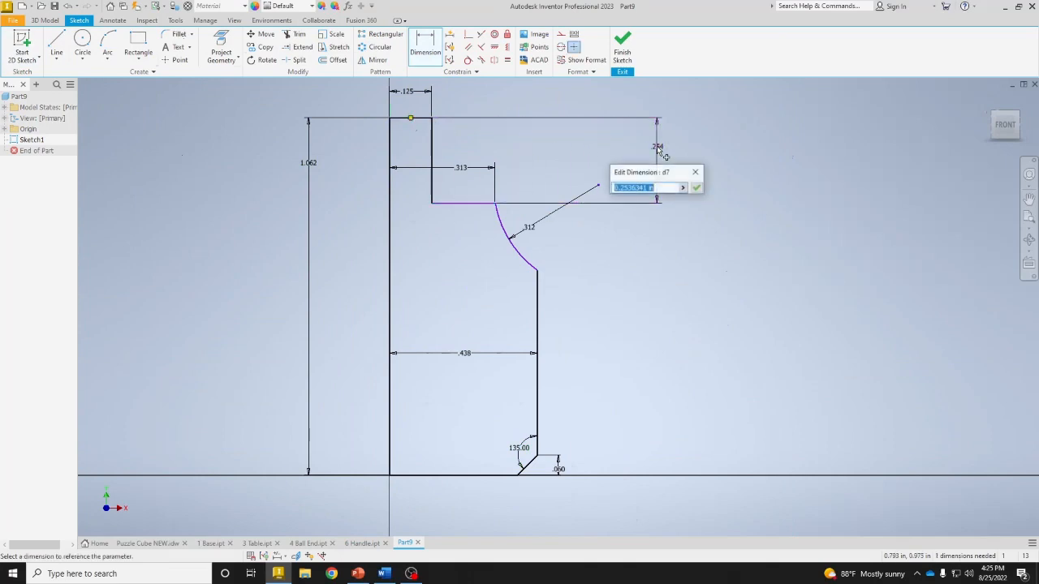
type(".562")
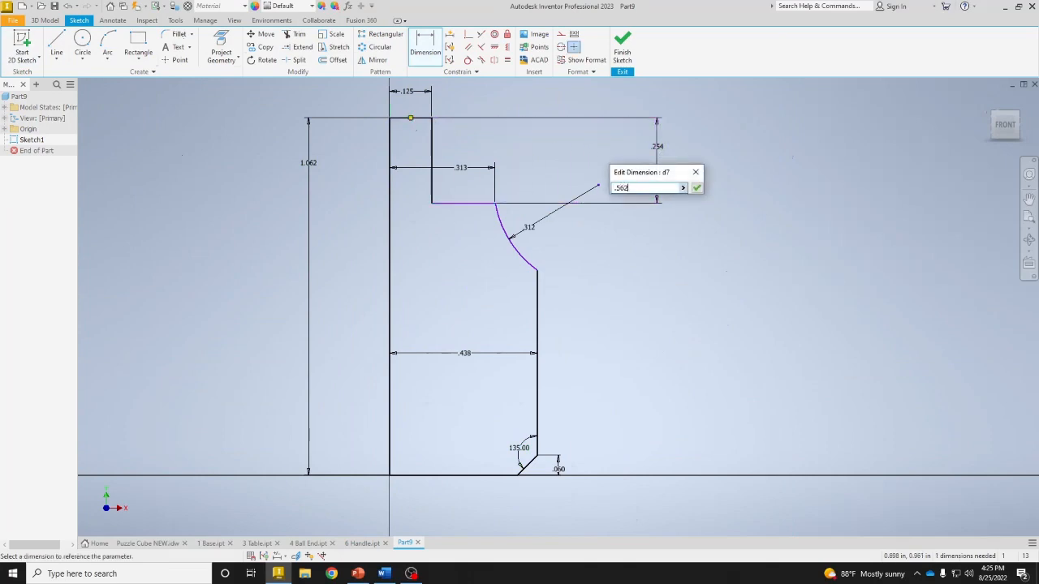
key("Return")
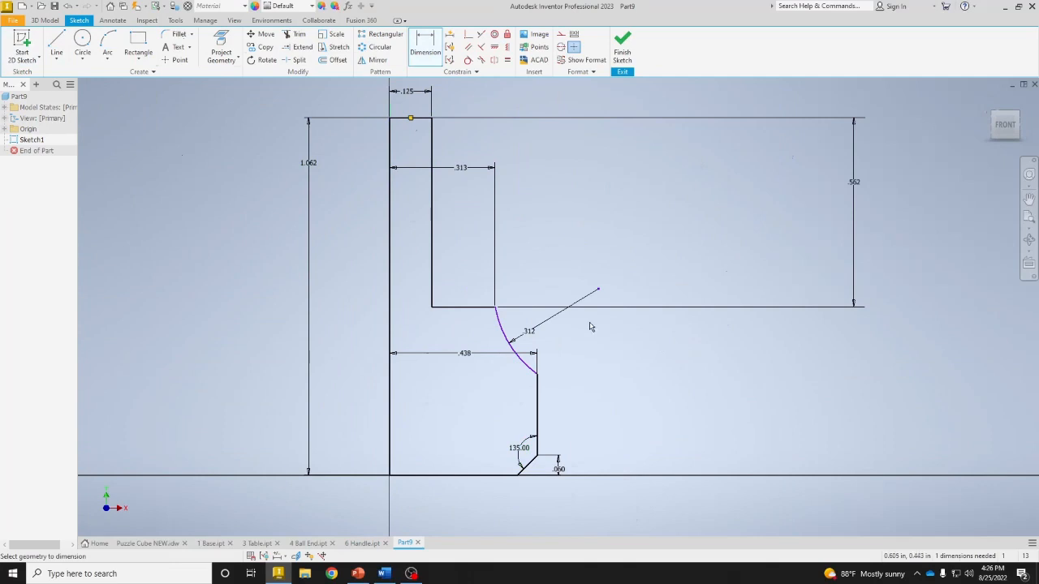
Dimension the vertical distance from the profile's top edge to the arc's lower endpoint as .812 in.
left_click(419, 118)
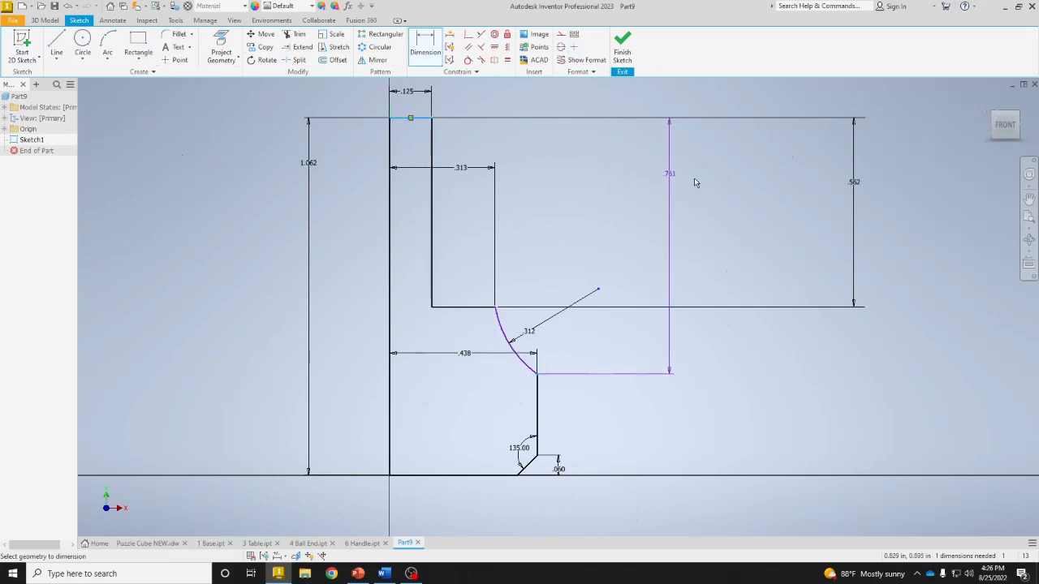
left_click(779, 214)
type(".812")
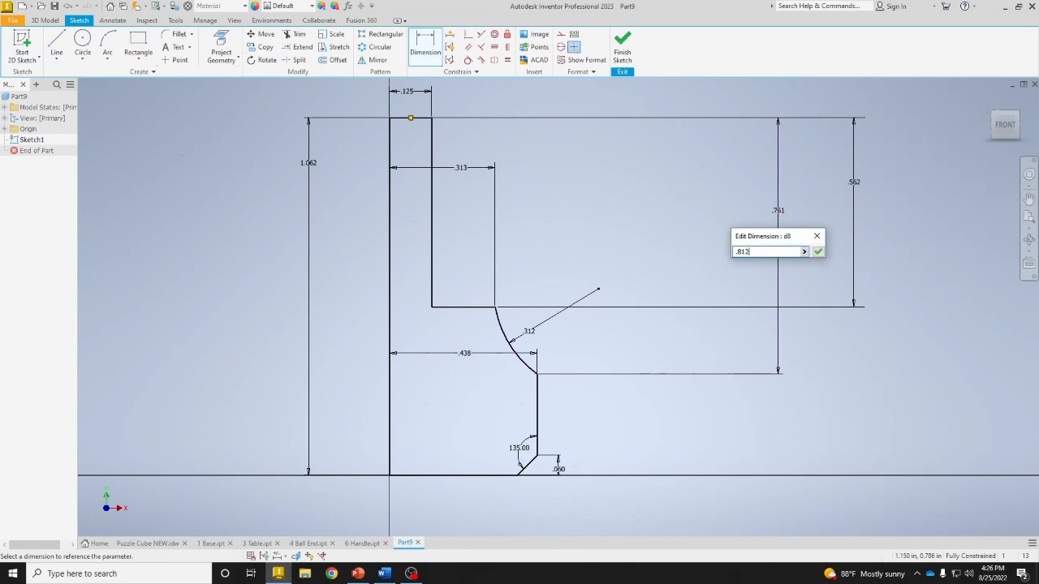
key("Return")
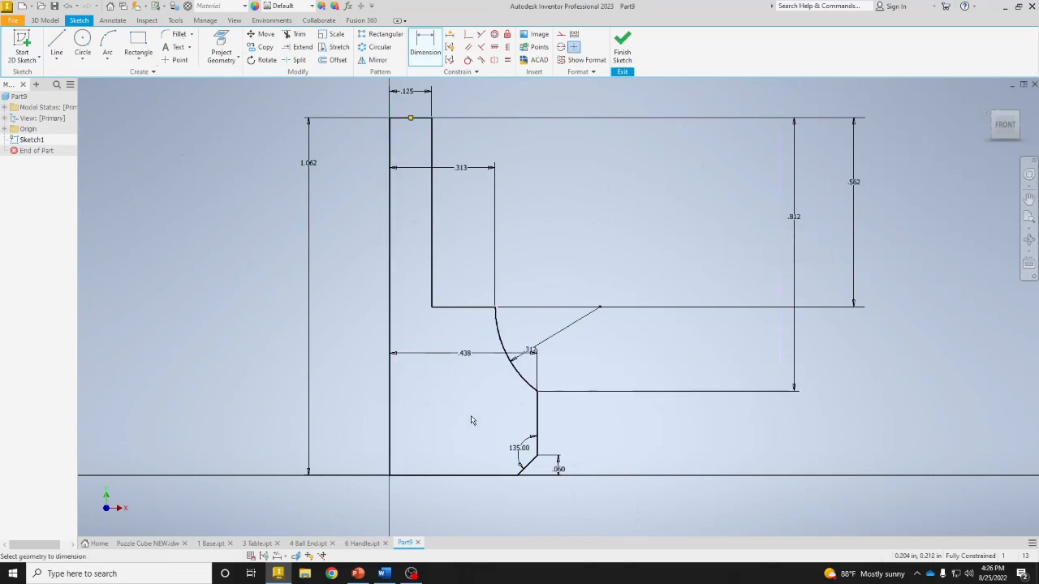
Finish the sketch and revolve the profile a full 360 degrees about its long inner vertical line.
left_click(622, 51)
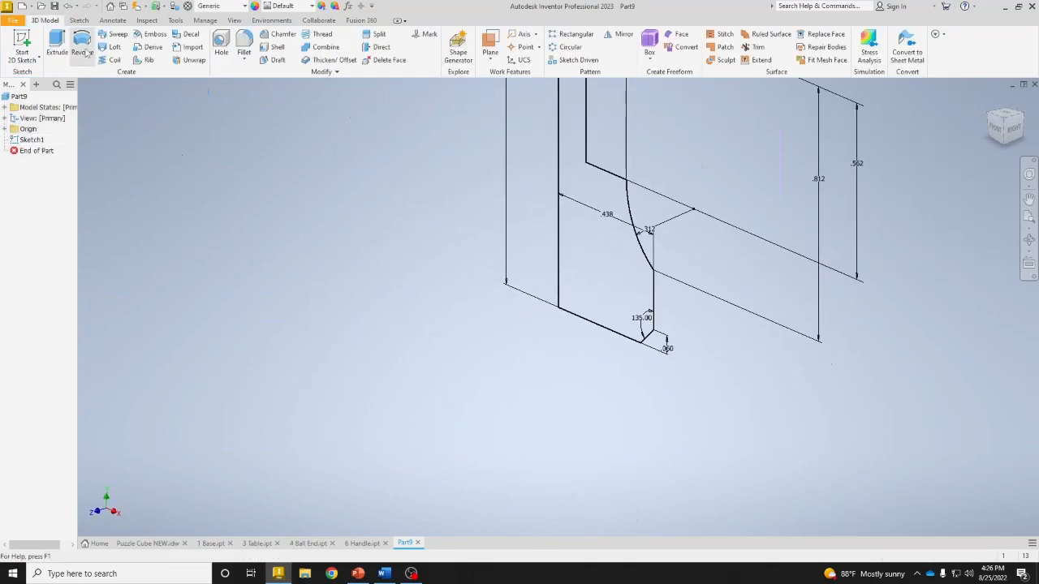
left_click(83, 49)
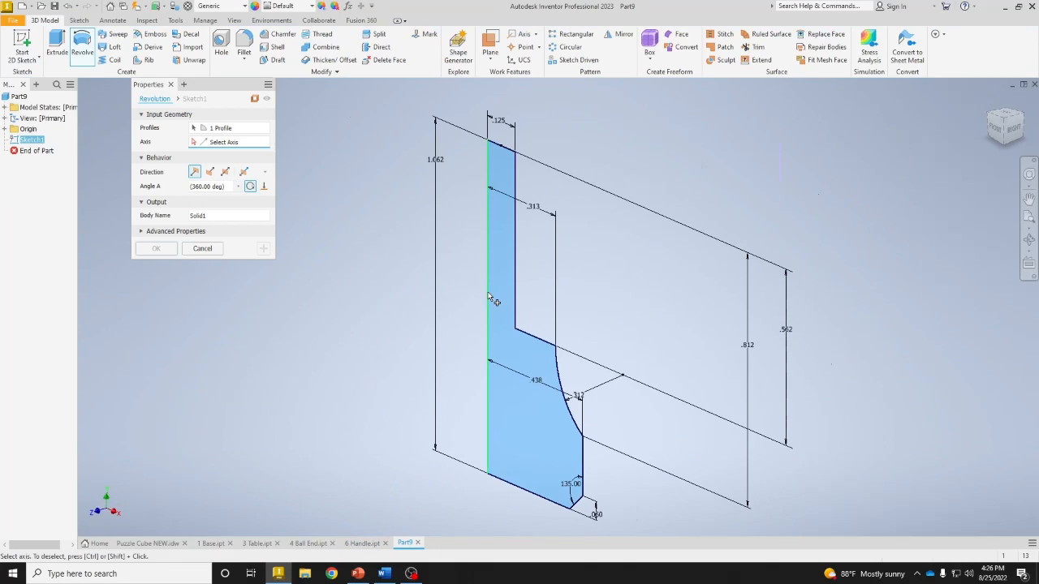
left_click(490, 299)
left_click(157, 249)
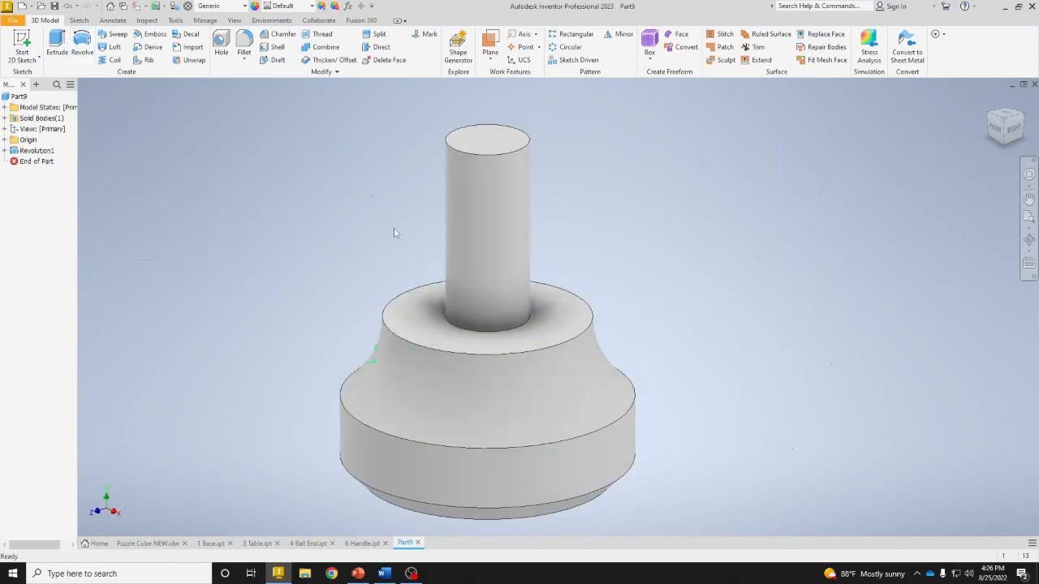
Assign the Steel, Alloy material from the Inventor Material Library to the part.
left_click(224, 7)
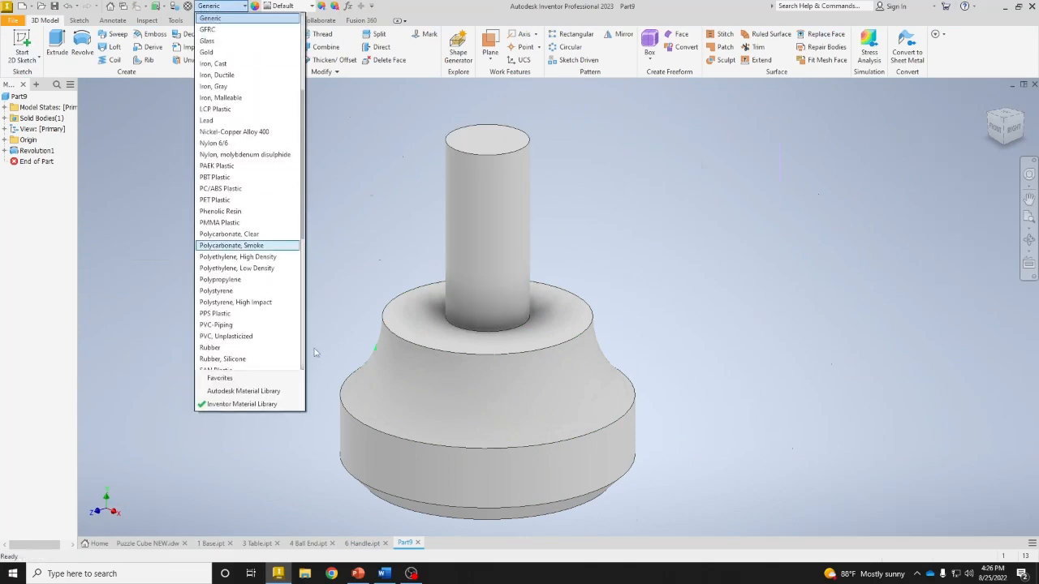
scroll(262, 328, "down", 5)
scroll(263, 292, "down", 1)
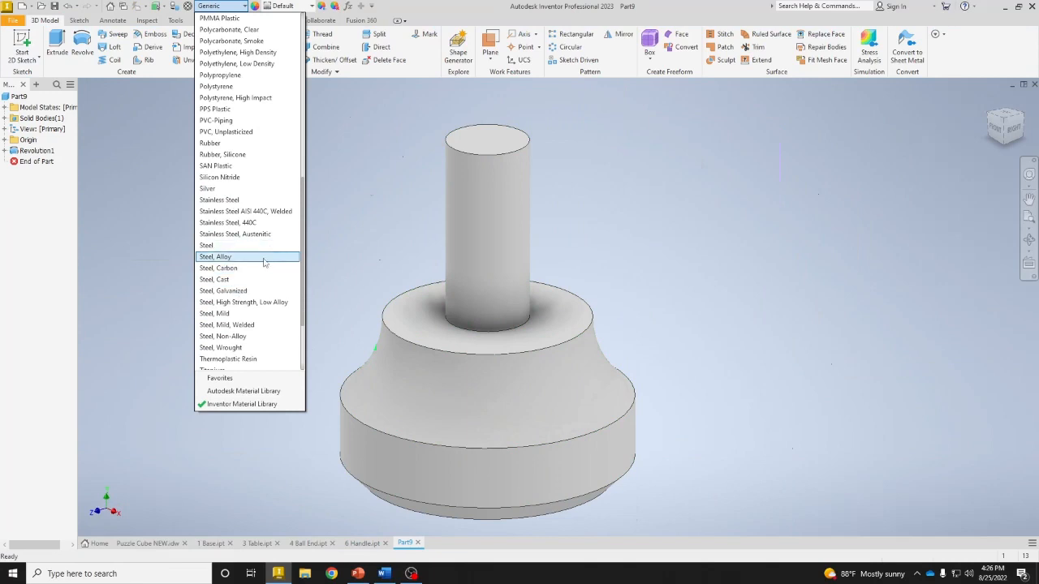
left_click(263, 260)
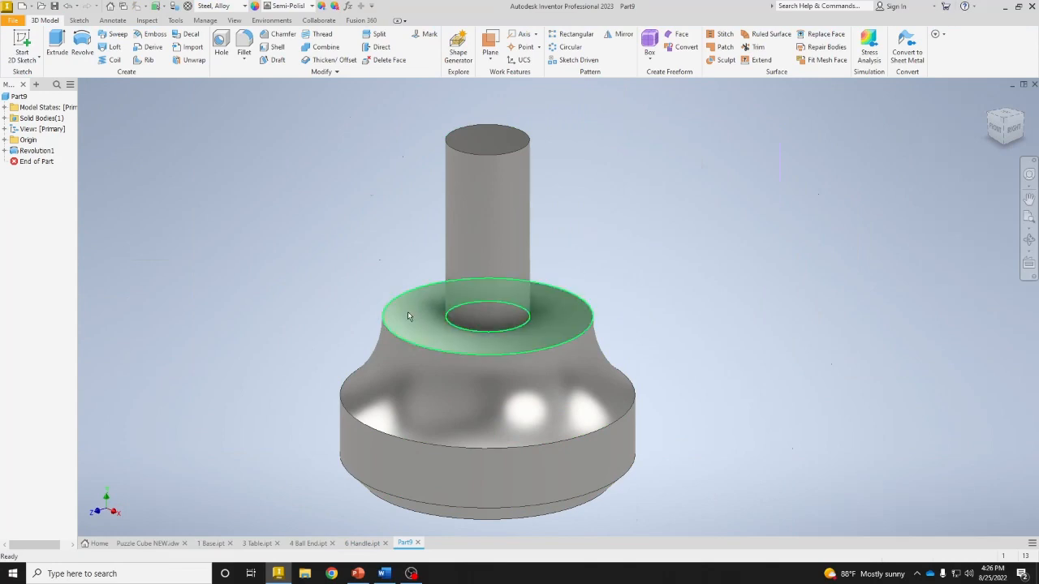
Save the part as "8 Rack Pad" in the Arbor Press folder.
key("ctrl+s")
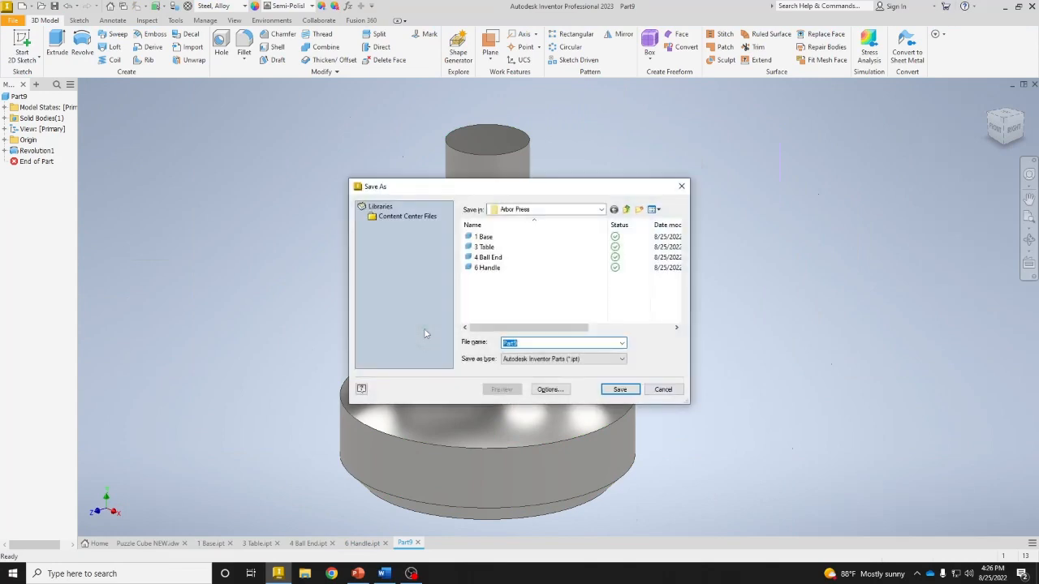
type("8")
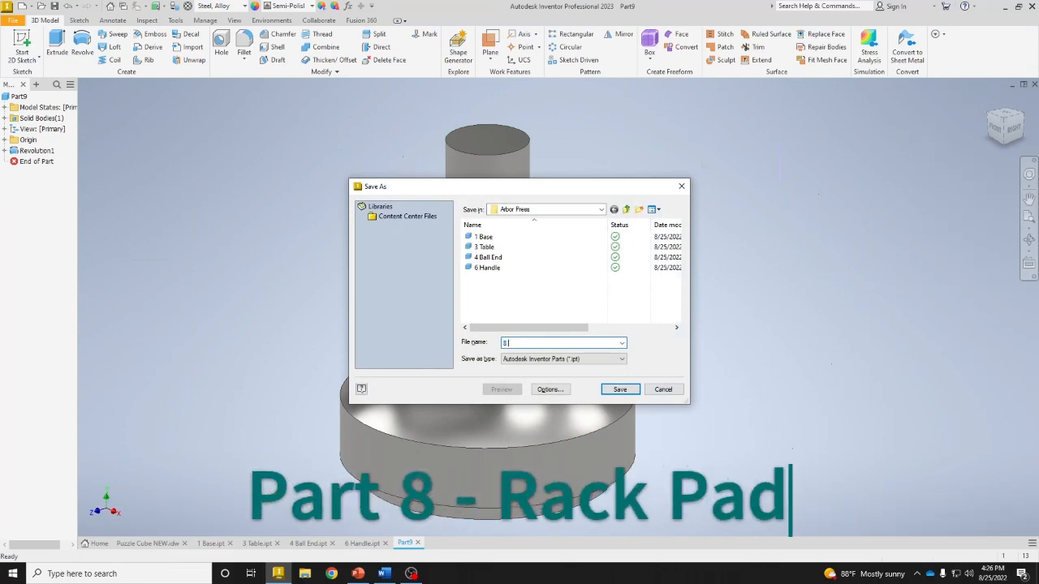
type(" Rack Pad")
key("Return")
Create a new part from the Standard.ipt template and start a 2D sketch on the front XY plane.
key("ctrl+n")
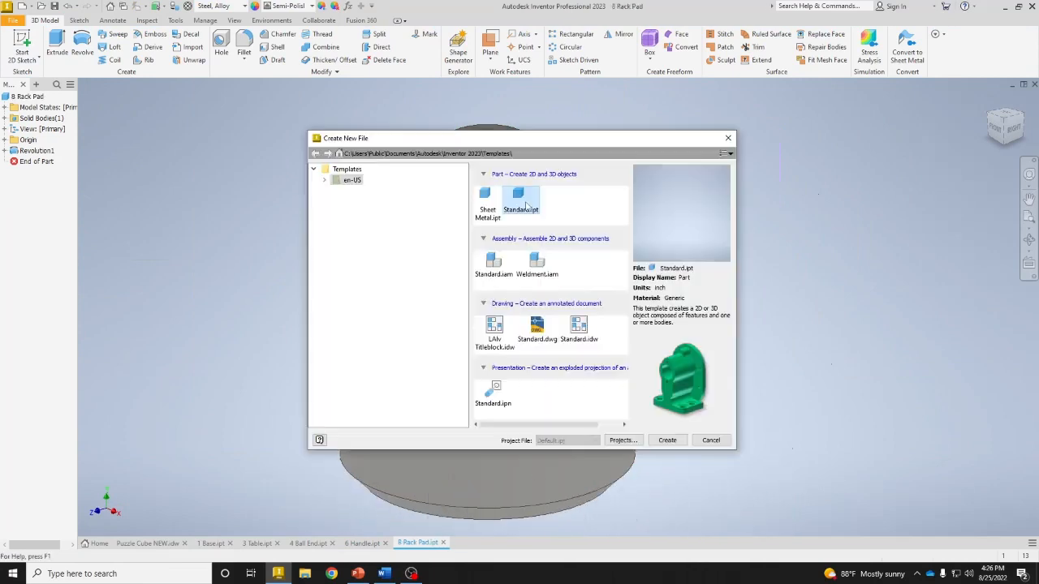
double_click(531, 203)
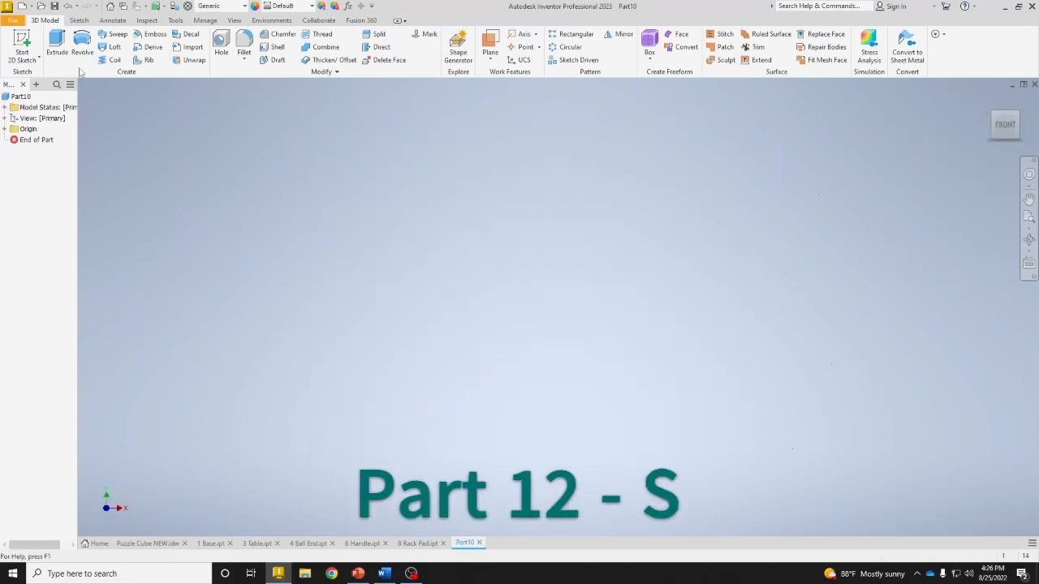
left_click(21, 47)
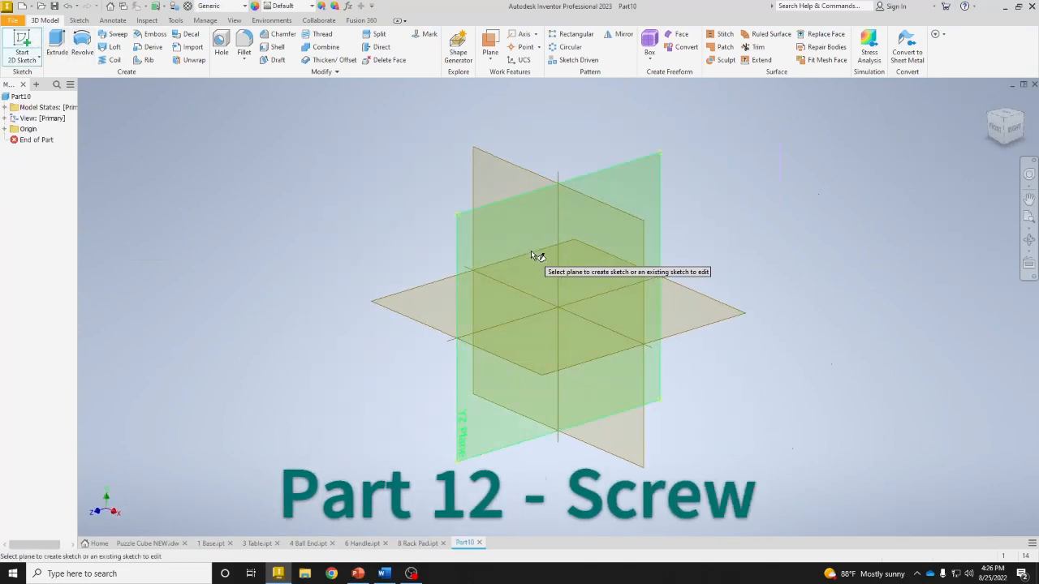
left_click(505, 174)
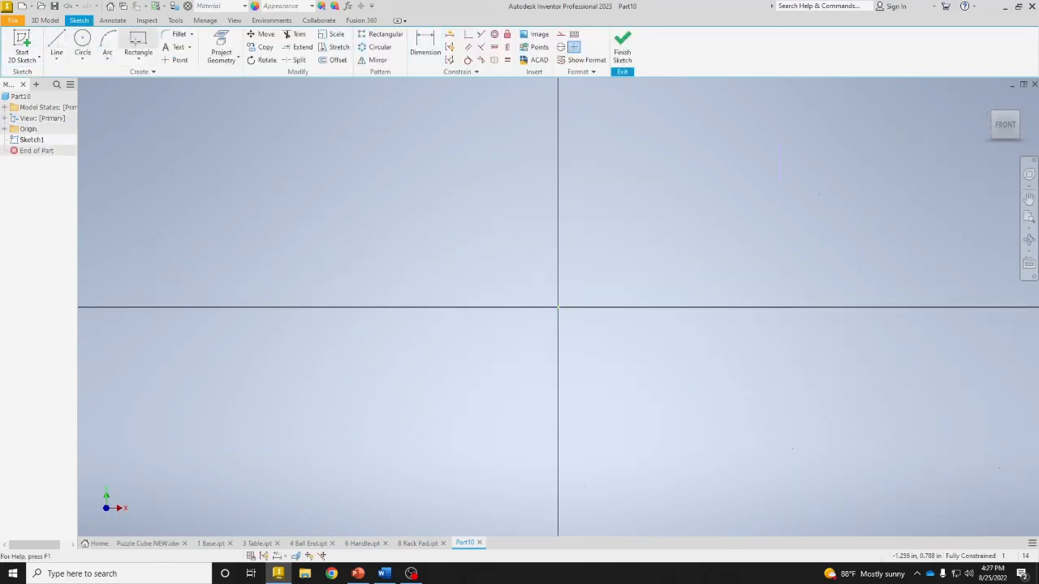
Draw two rectangles from the origin above the horizontal axis: a tall one to the left and a long, lower one to the right.
left_click(138, 45)
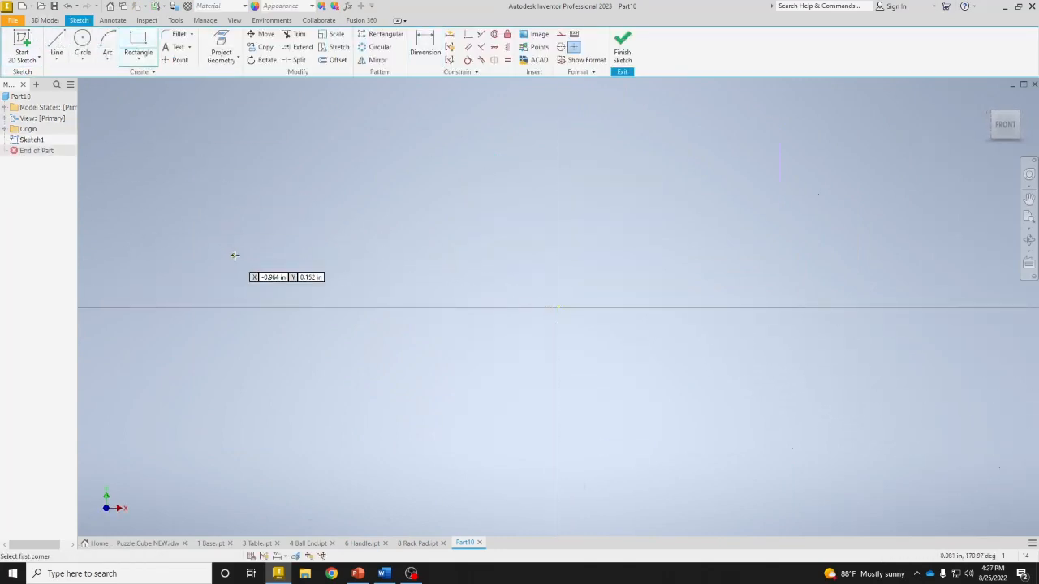
left_click(557, 307)
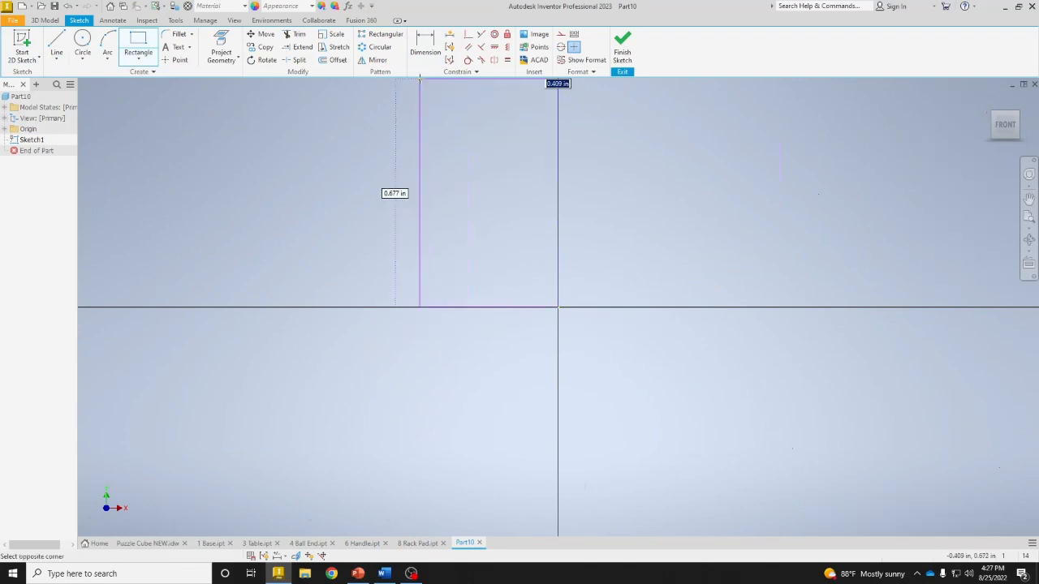
scroll(432, 93, "down", 2)
middle_click_drag(431, 93, 391, 140)
left_click(355, 116)
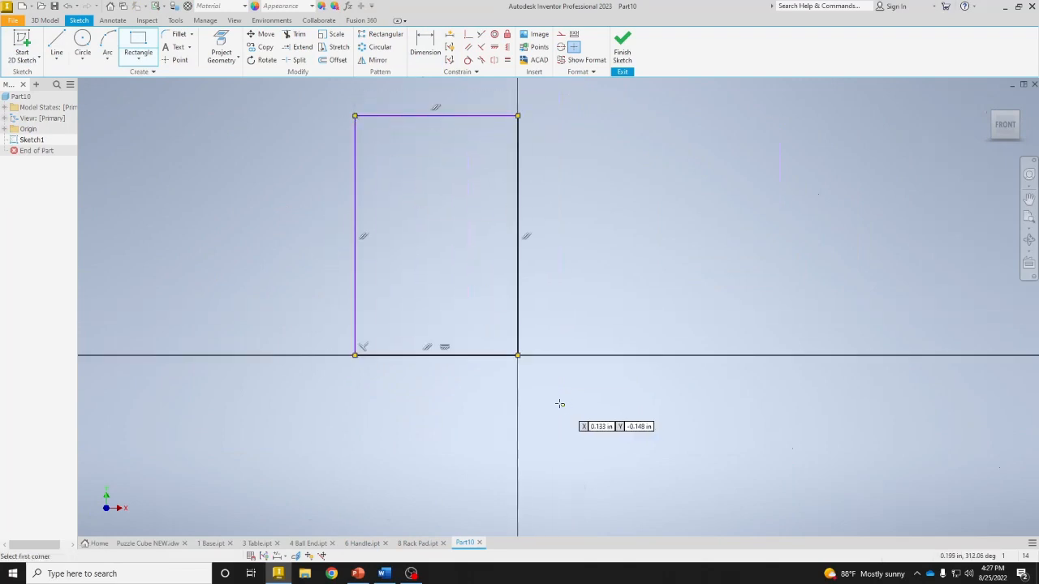
left_click(518, 355)
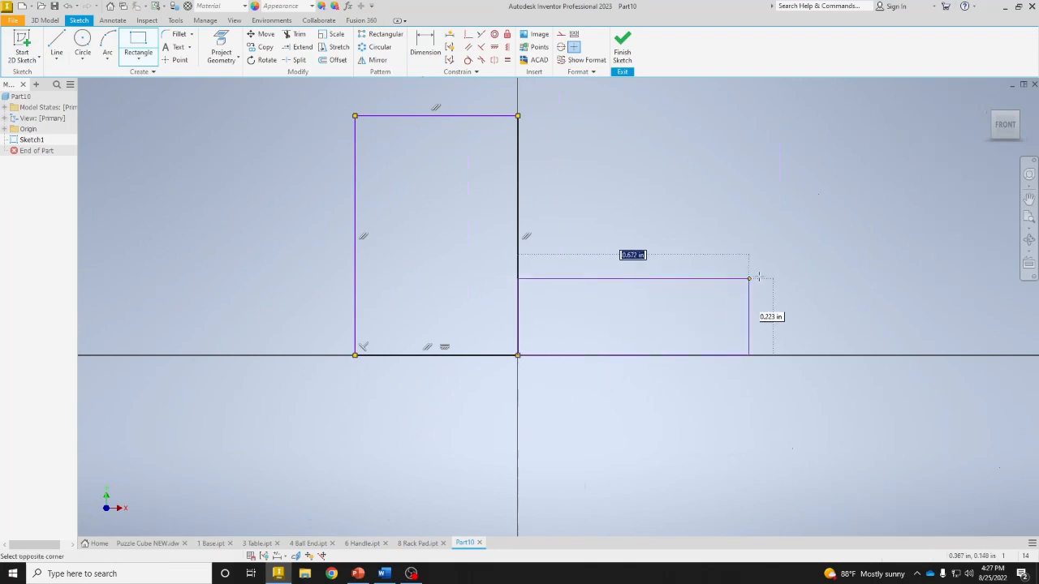
left_click(849, 251)
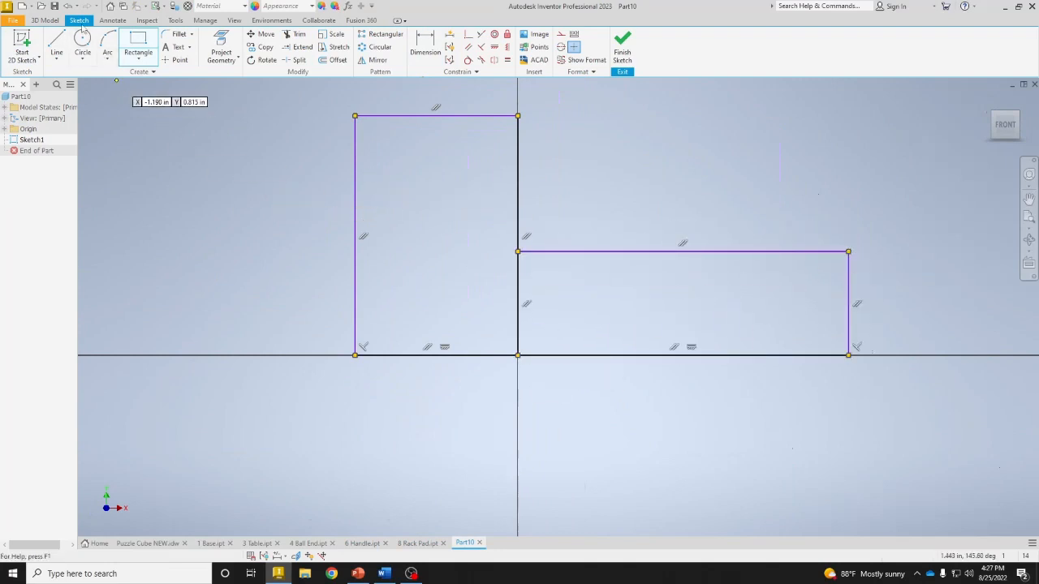
Draw a three-point arc from the tall rectangle's lower-left corner to its top edge, bulging left with a radius of about 0.93 in.
left_click(104, 42)
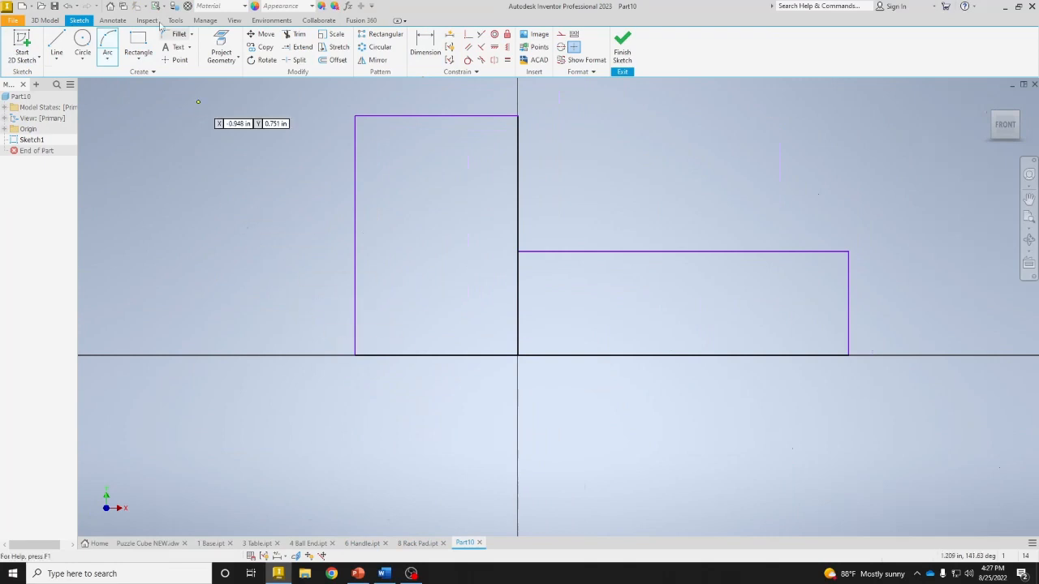
left_click(355, 355)
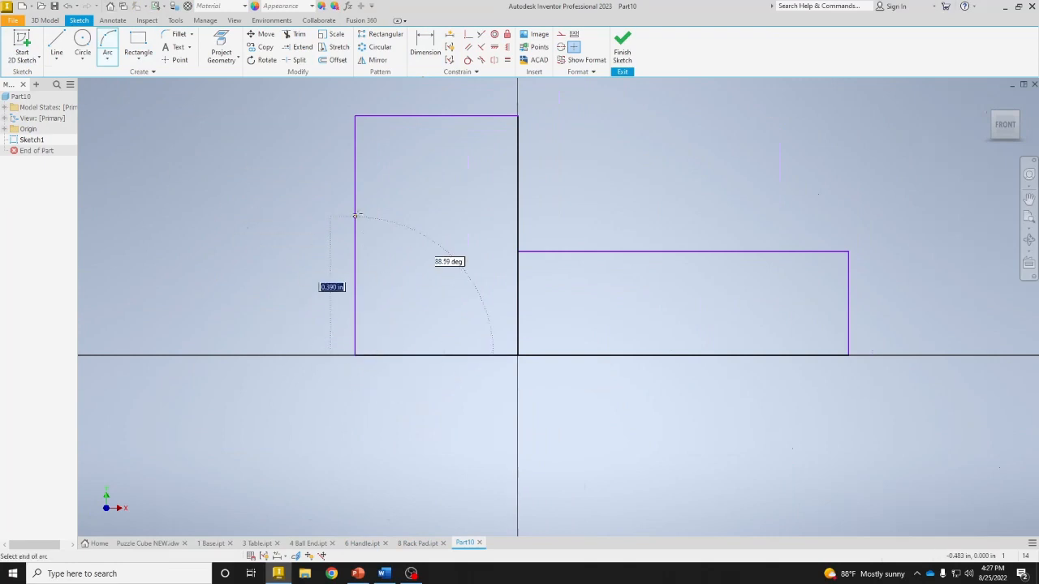
left_click(397, 116)
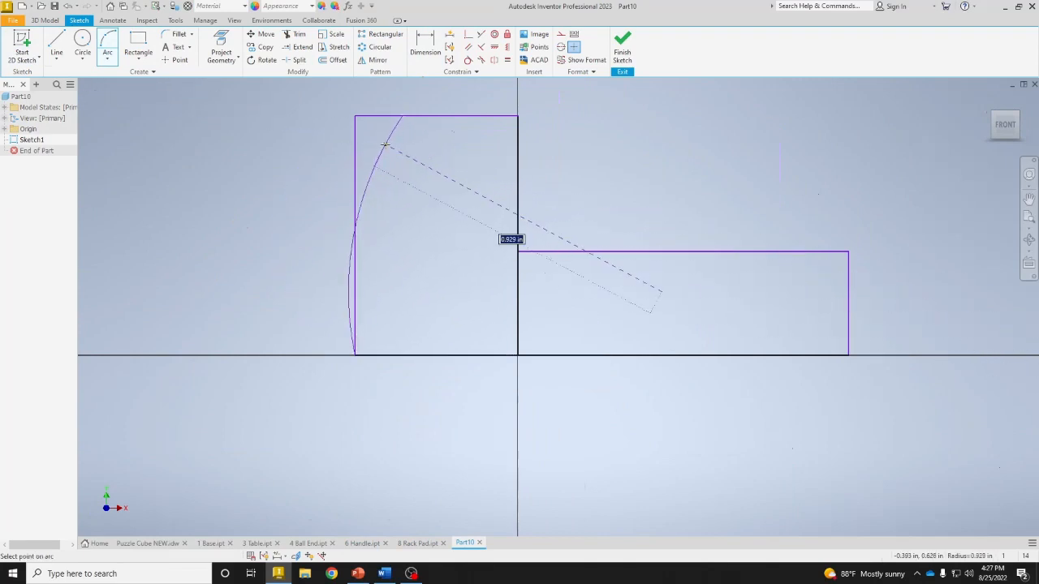
left_click(385, 145)
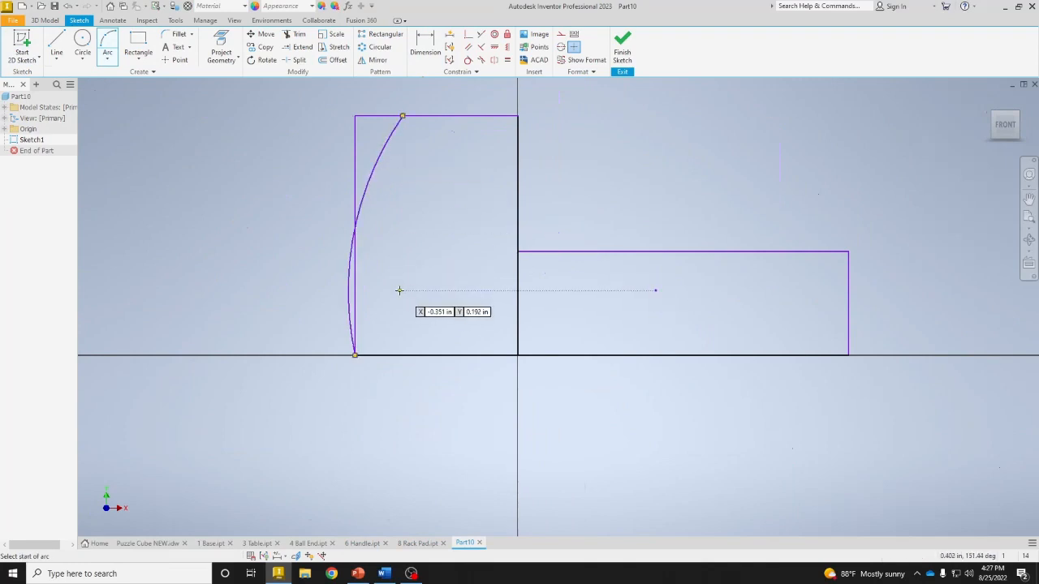
right_click(422, 273)
left_click(452, 269)
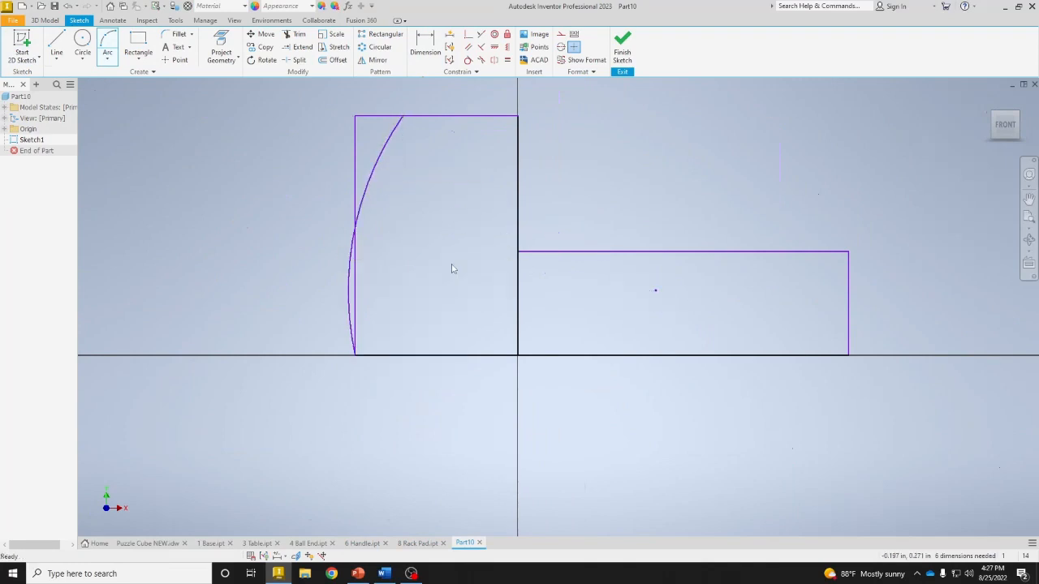
Apply a tangent constraint between the arc and the tall rectangle's left vertical line.
left_click(468, 62)
left_click(349, 282)
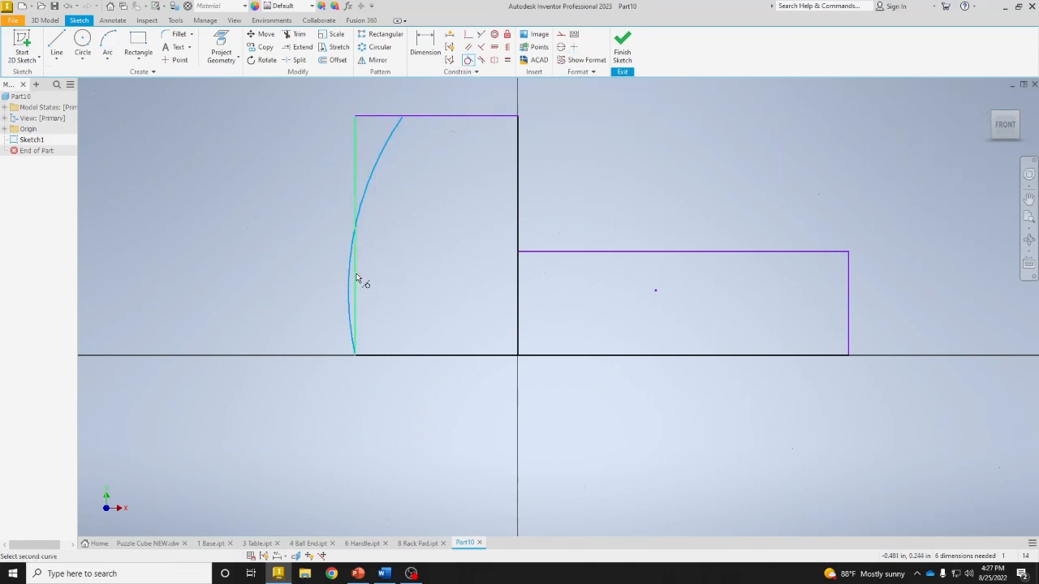
left_click(356, 279)
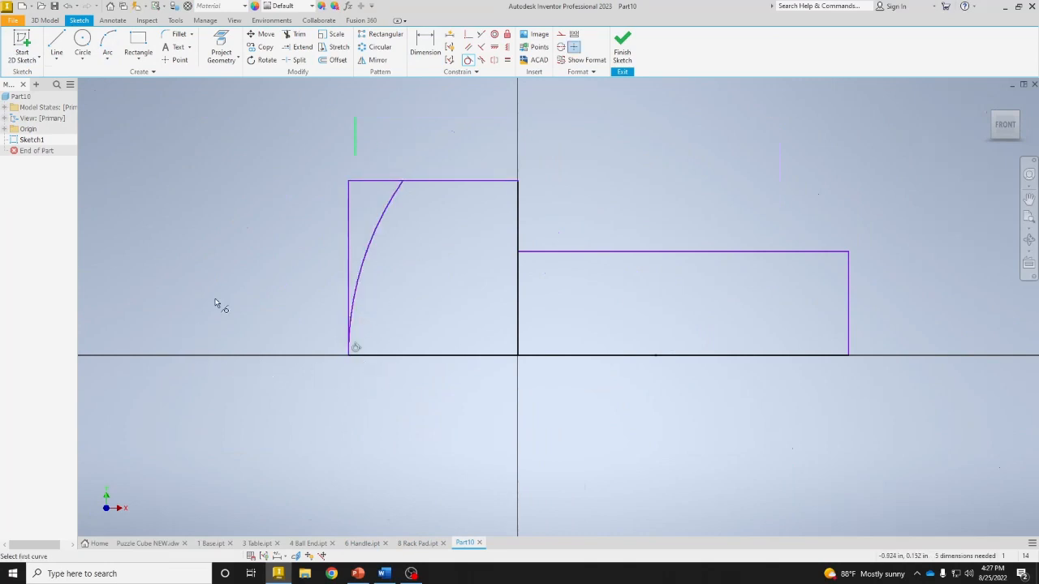
right_click(288, 261)
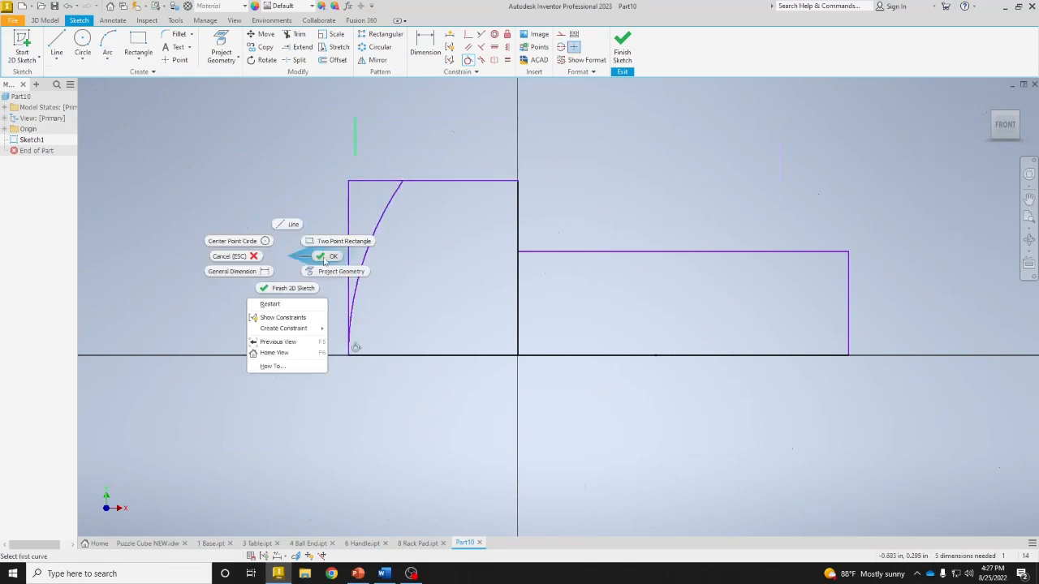
Dimension the overall length from the tall rectangle's outer vertical line to the long rectangle's far end as 0.562 in.
left_click(324, 260)
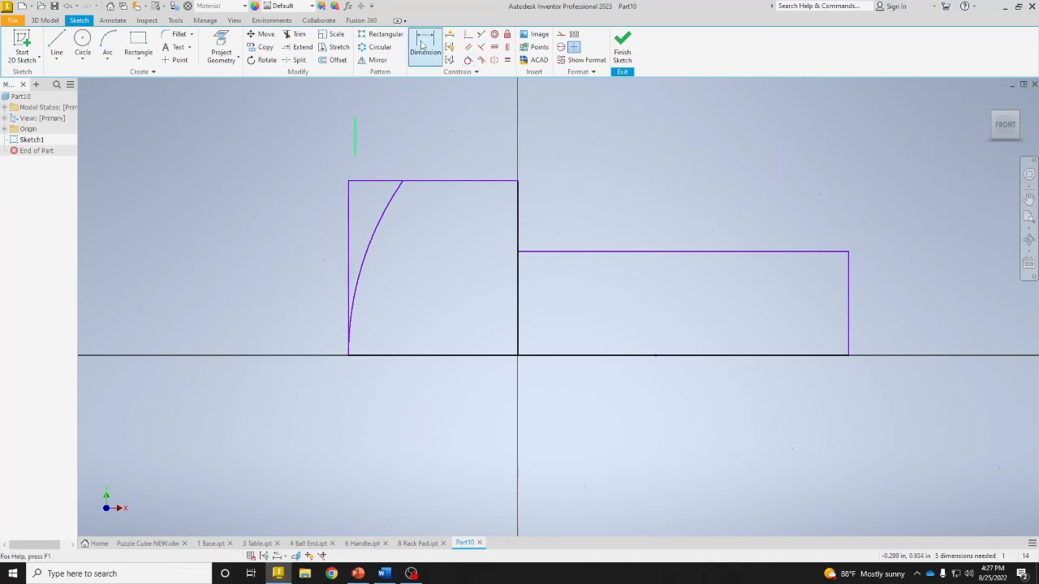
key("d")
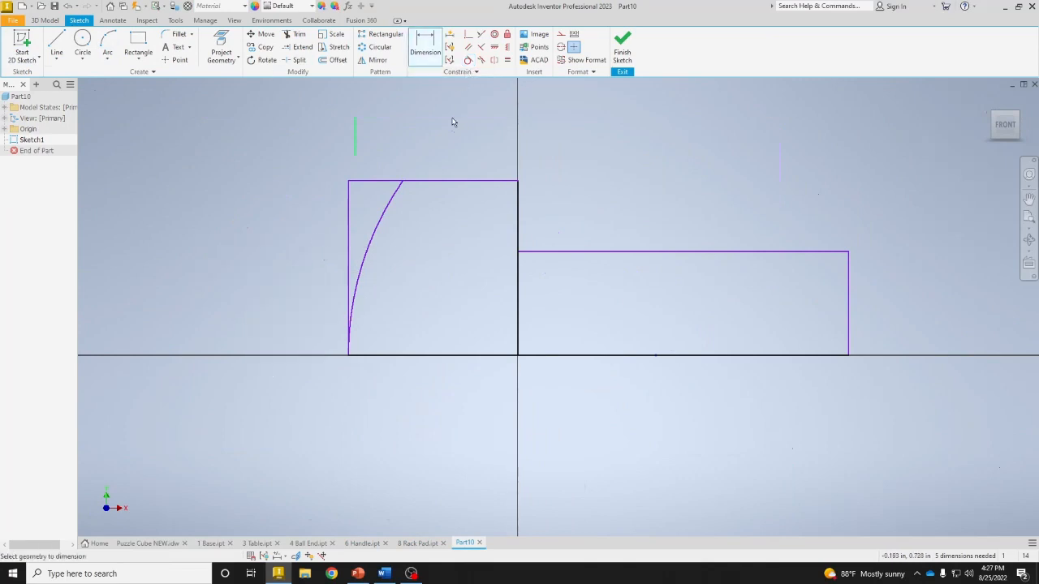
left_click(349, 199)
left_click(849, 300)
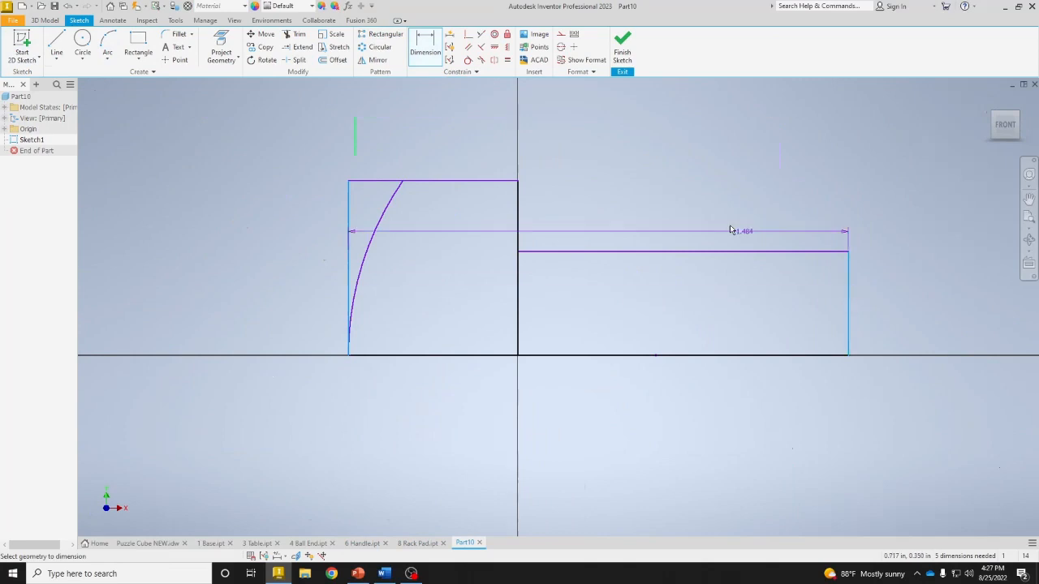
left_click(583, 111)
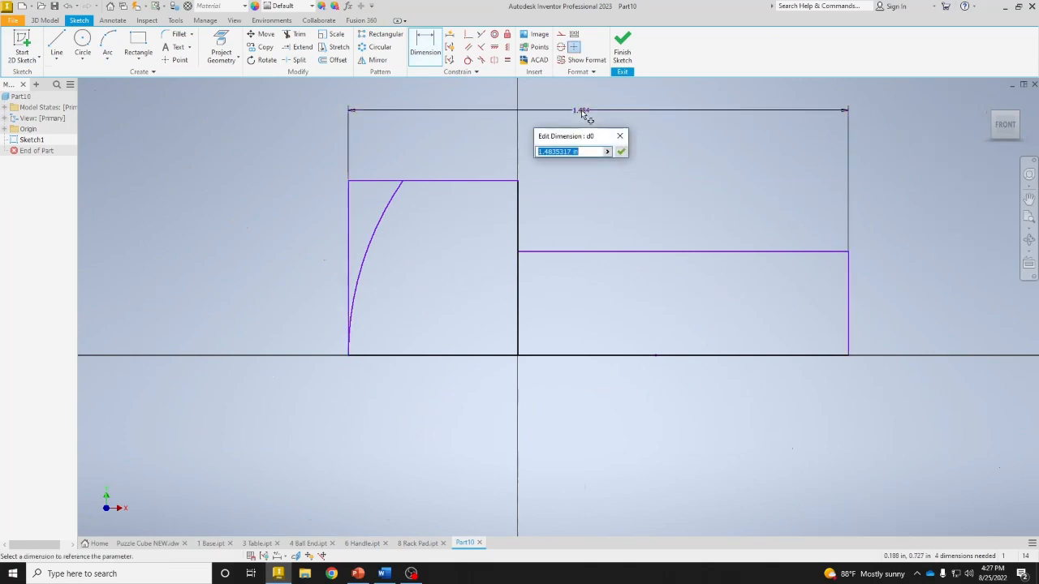
type(".562")
key("Return")
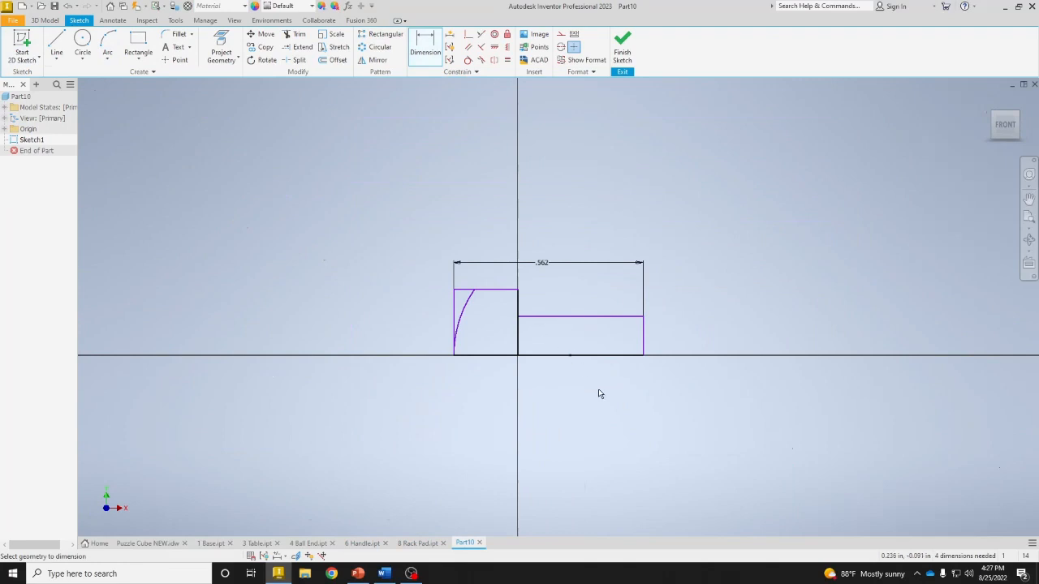
Dimension the tall rectangle's horizontal width as 0.181 in.
left_click(498, 289)
left_click(499, 276)
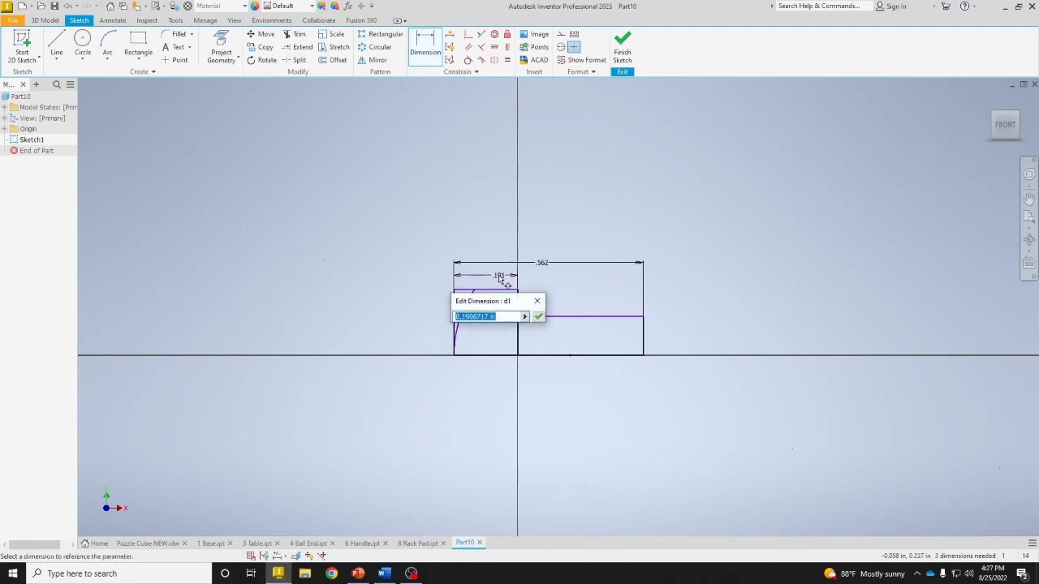
type(".")
type("181")
key("Return")
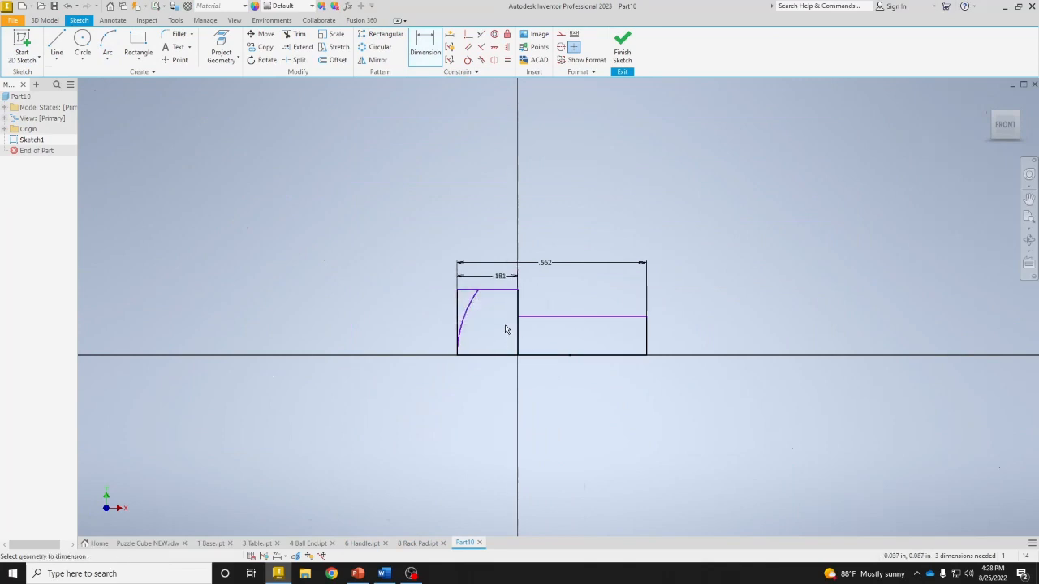
Dimension the horizontal distance from the tall rectangle's outer vertical line to the arc's upper endpoint as 0.062 in.
scroll(487, 309, "up", 5)
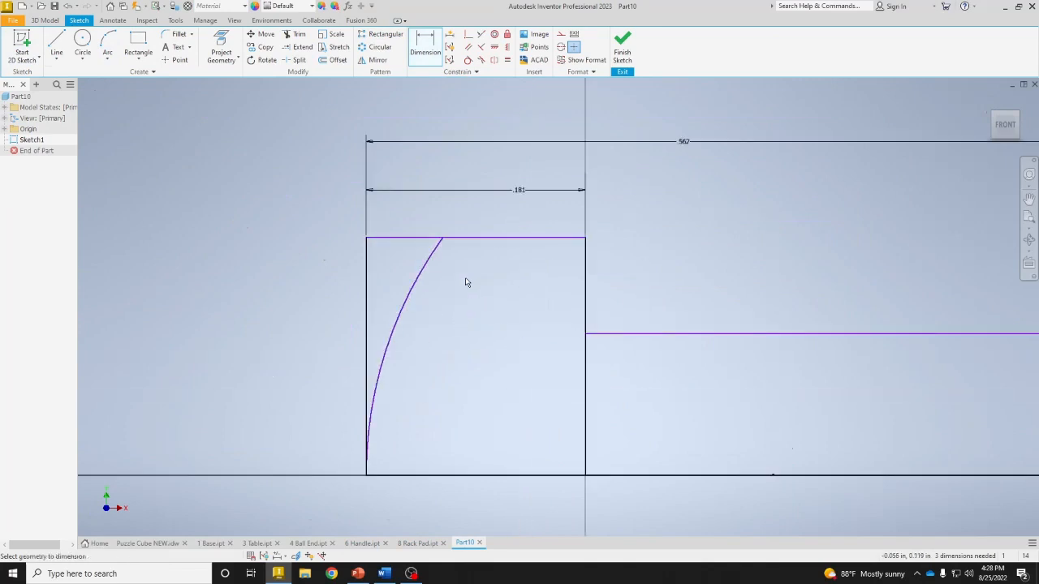
left_click(366, 266)
left_click(442, 238)
left_click(394, 221)
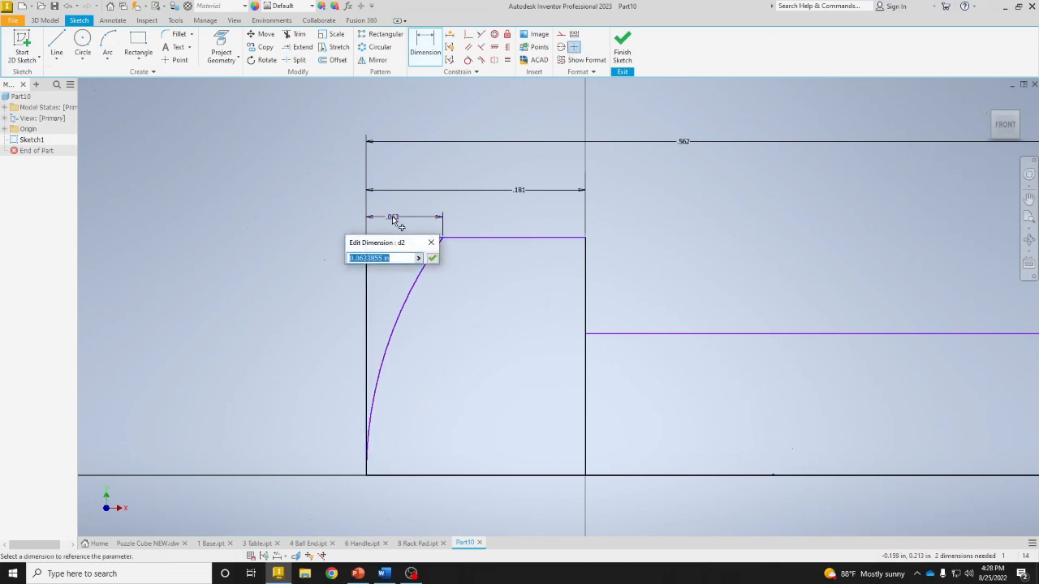
type(".062")
key("Return")
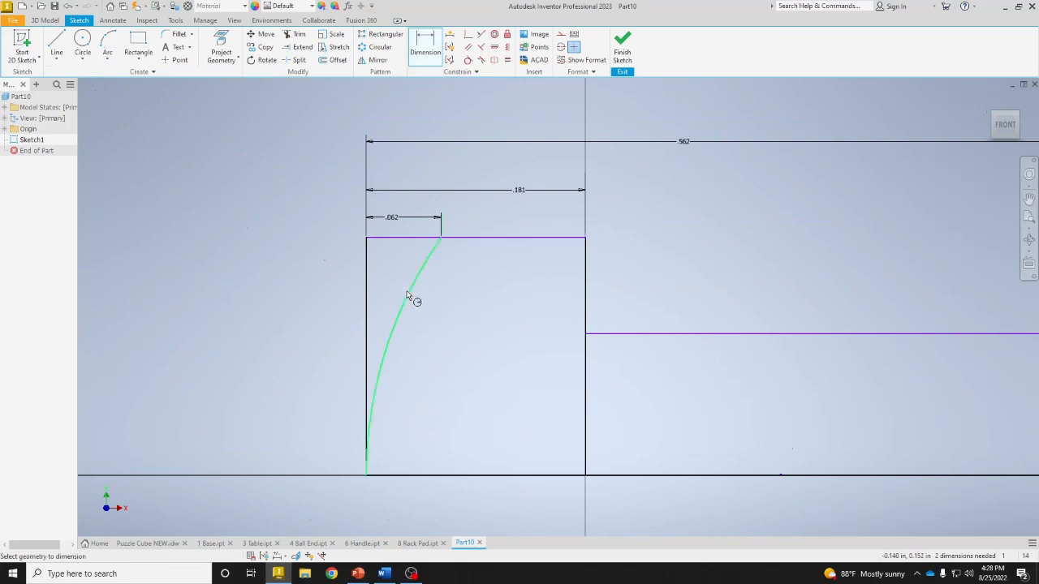
Set the radius of the head's arc to 0.75 in with a radial dimension.
left_click(410, 299)
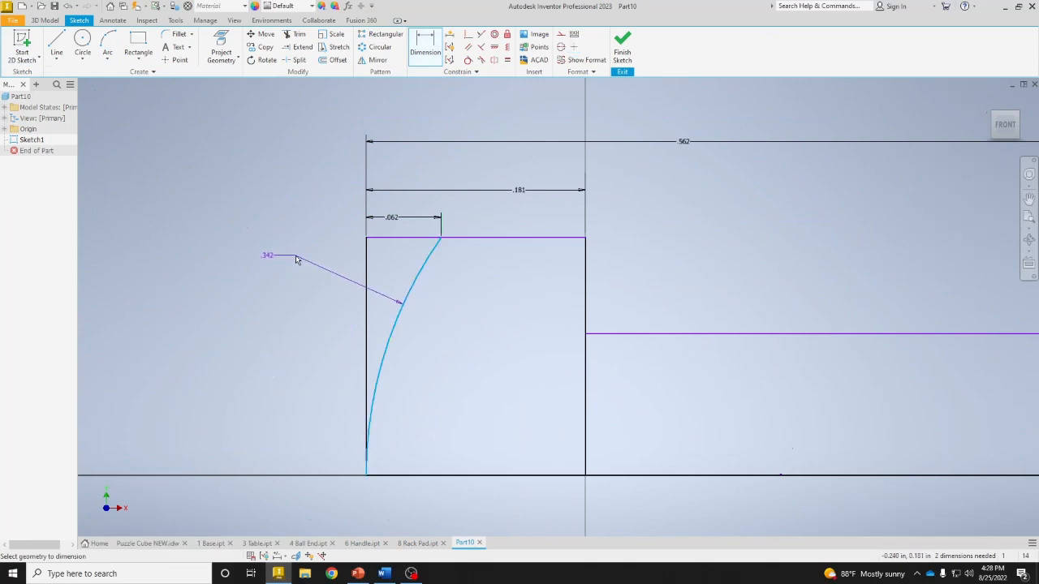
left_click(297, 260)
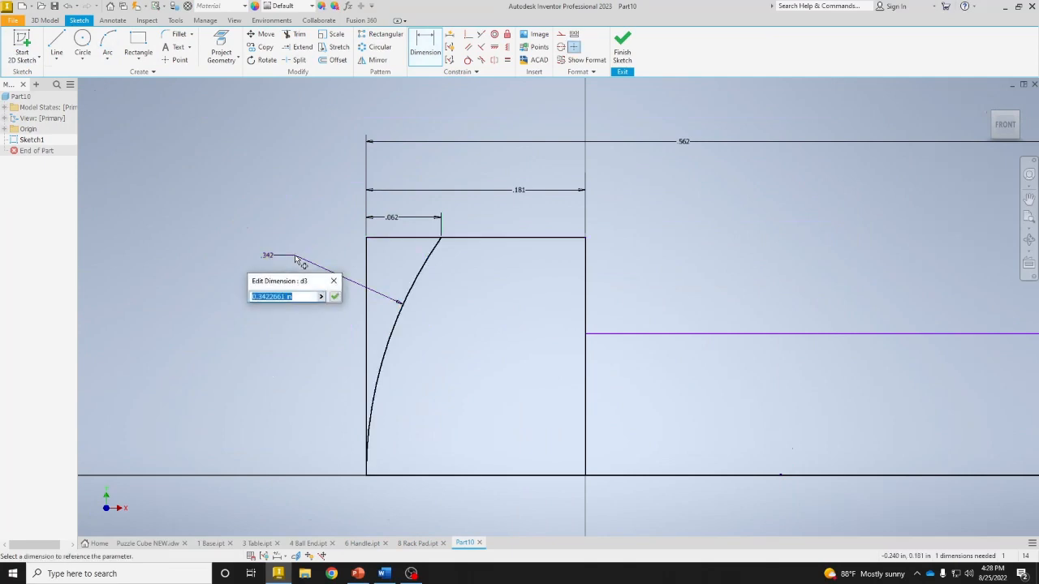
type(".75")
key("Return")
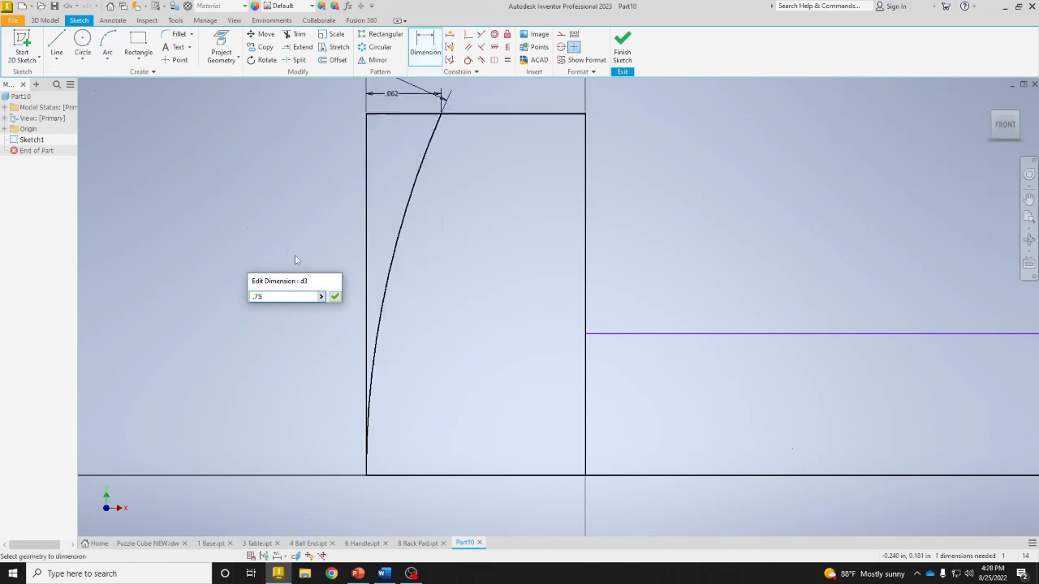
Dimension the height of the long rectangle as .25/2 in and finish the sketch.
scroll(532, 282, "down", 5)
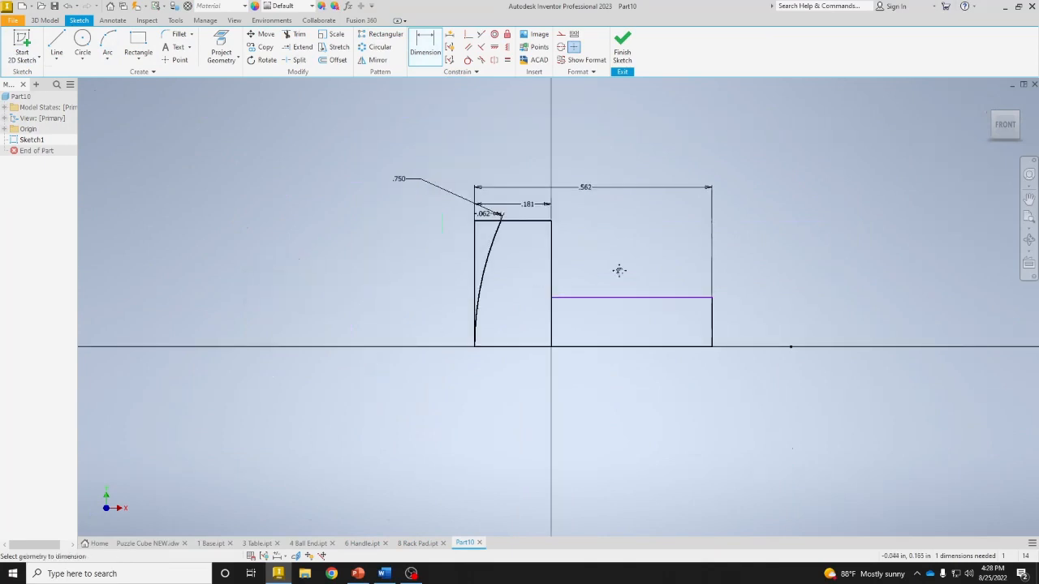
middle_click_drag(619, 270, 540, 268)
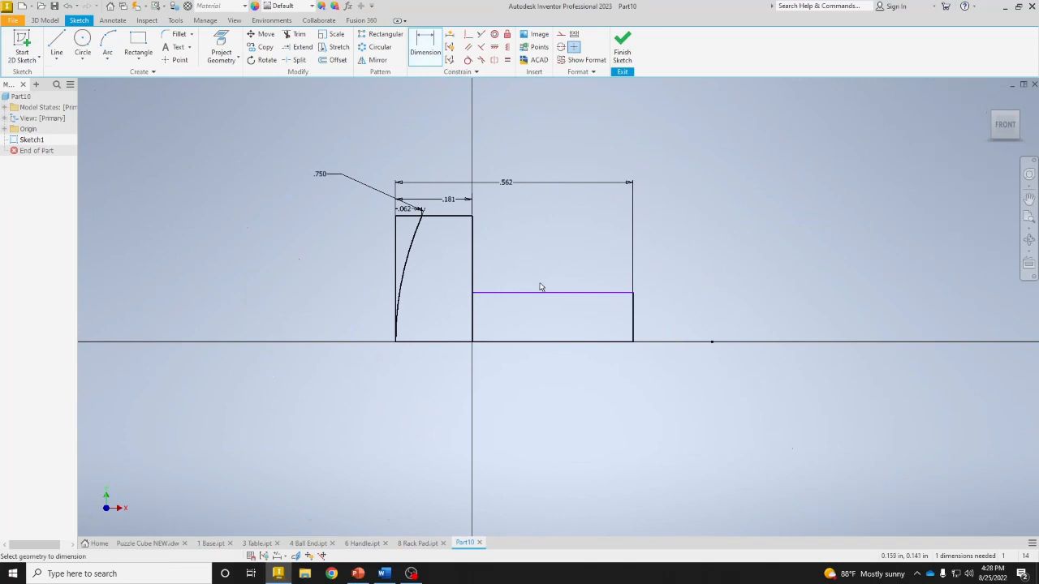
left_click(598, 293)
left_click(593, 342)
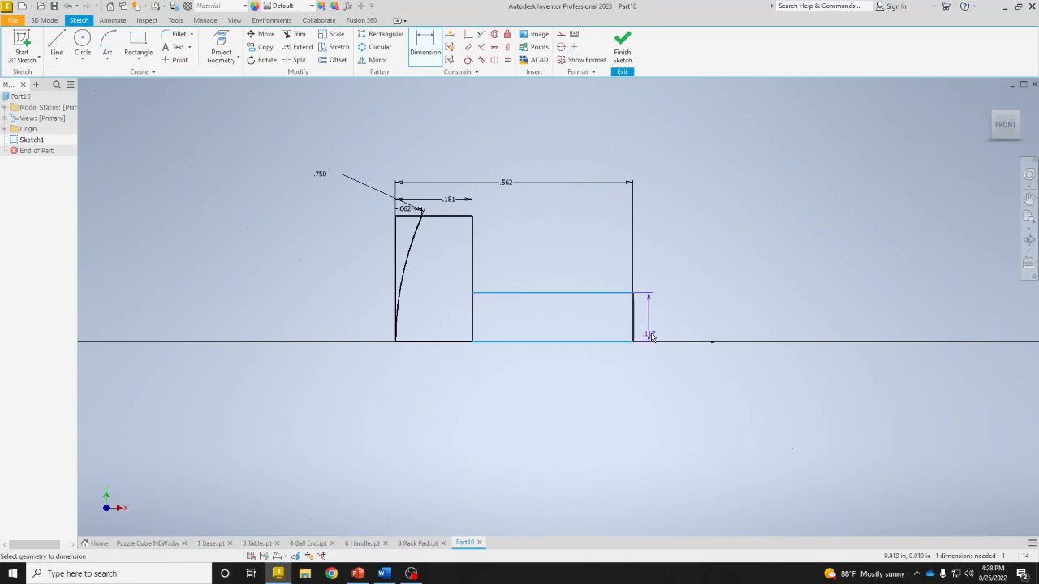
left_click(661, 328)
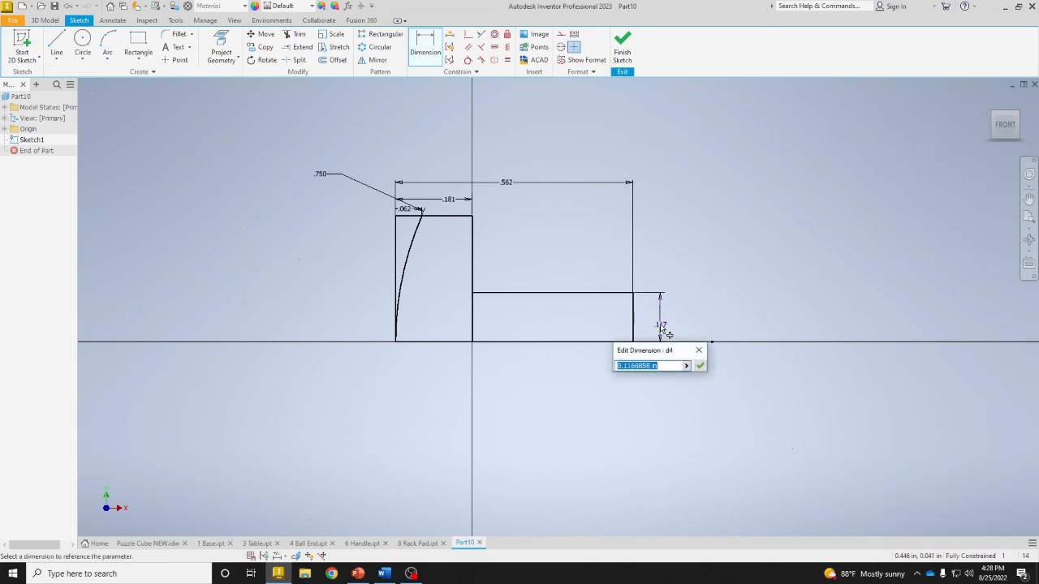
type(".25/2")
key("Return")
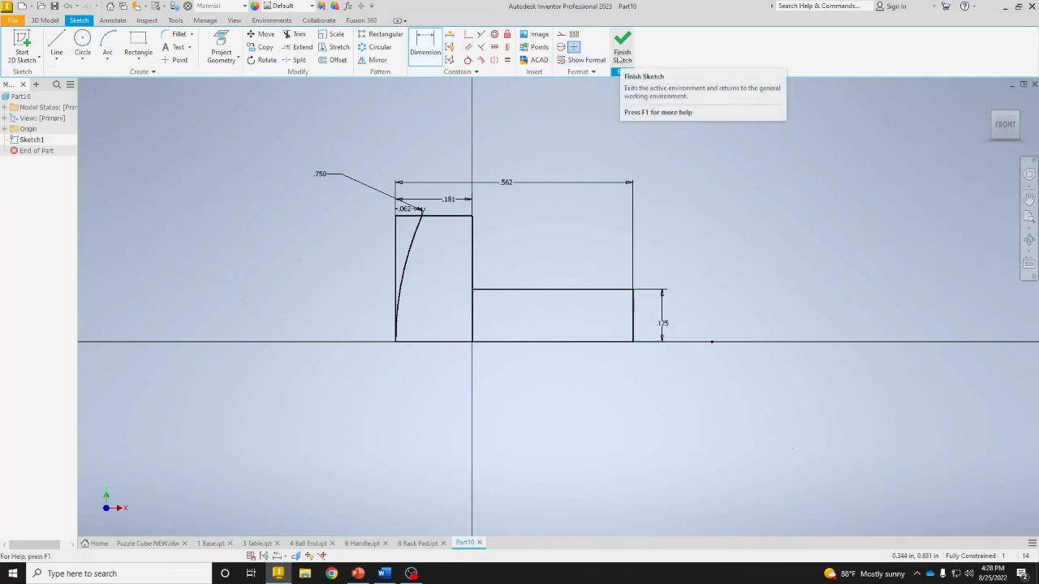
left_click(620, 55)
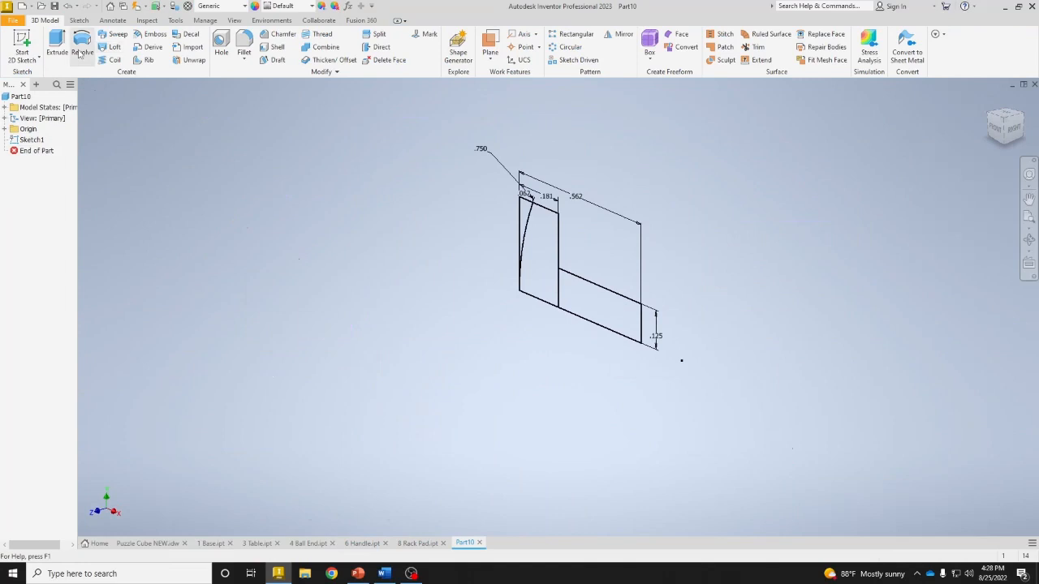
Revolve the arc-bounded head profile and the shank rectangle a full 360 degrees about the shank's lower horizontal line.
left_click(81, 50)
left_click(549, 289)
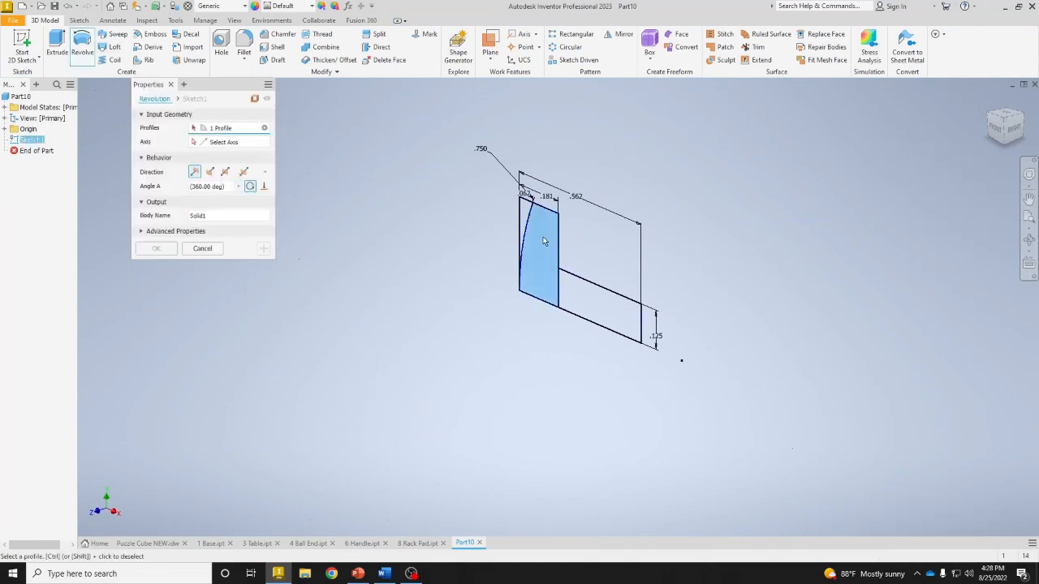
left_click(573, 309)
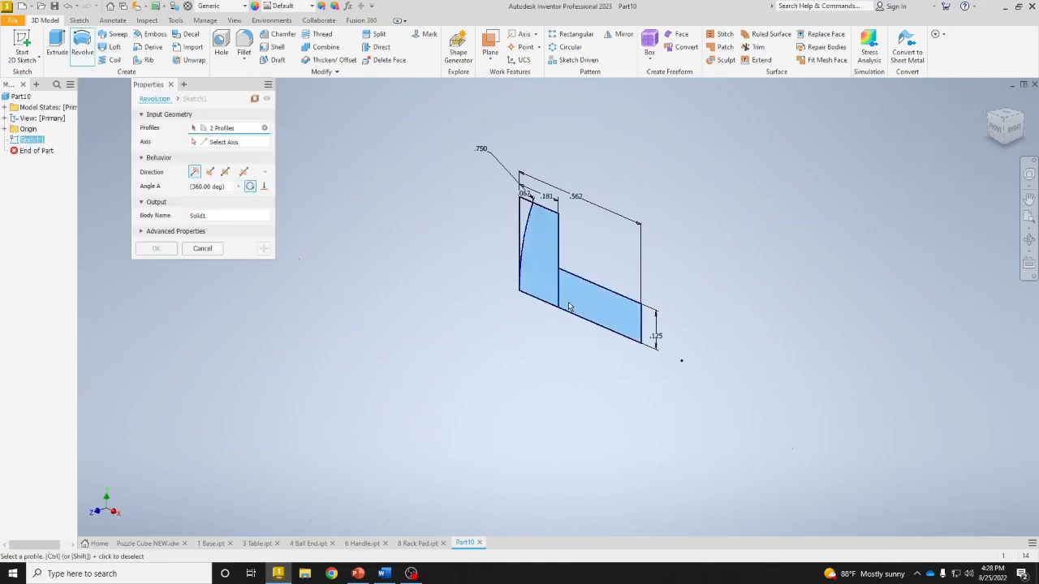
left_click(223, 142)
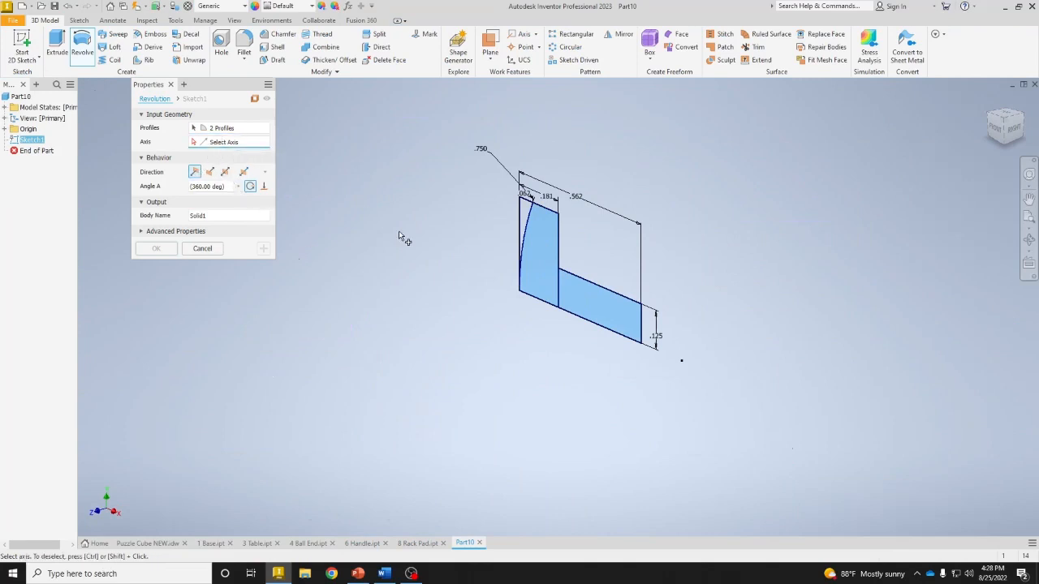
left_click(582, 320)
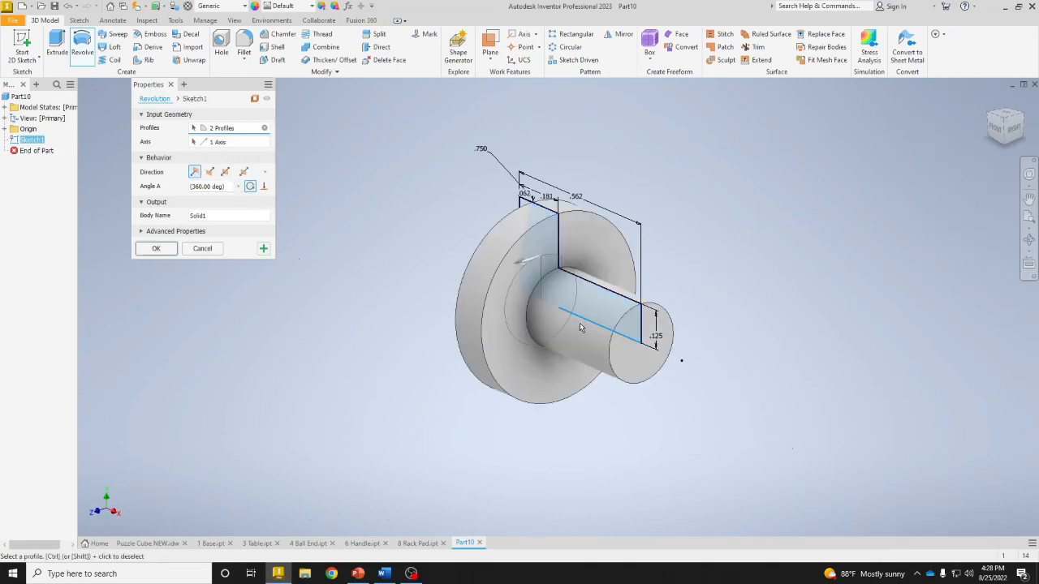
left_click(988, 116)
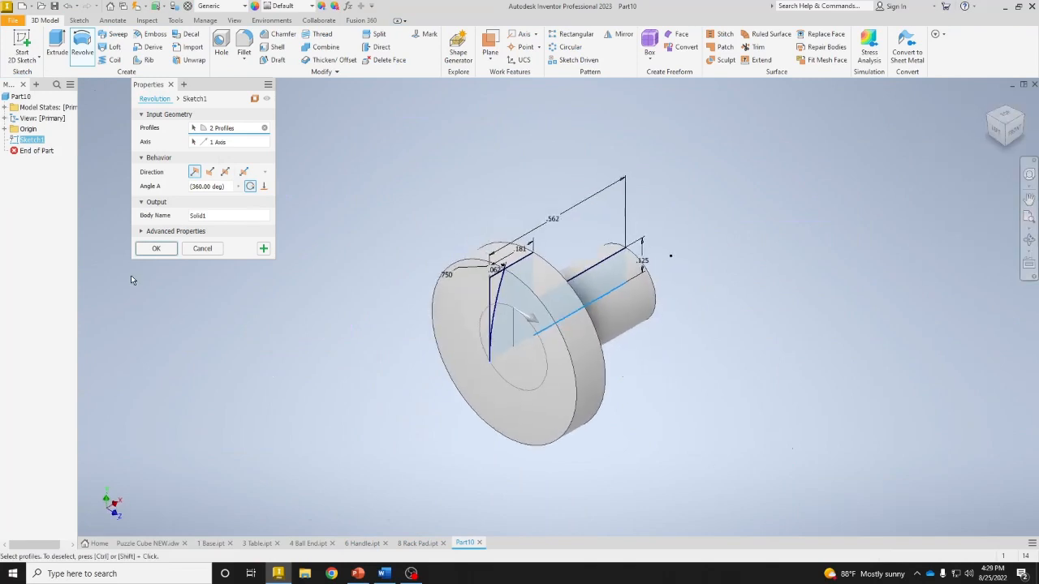
left_click(157, 248)
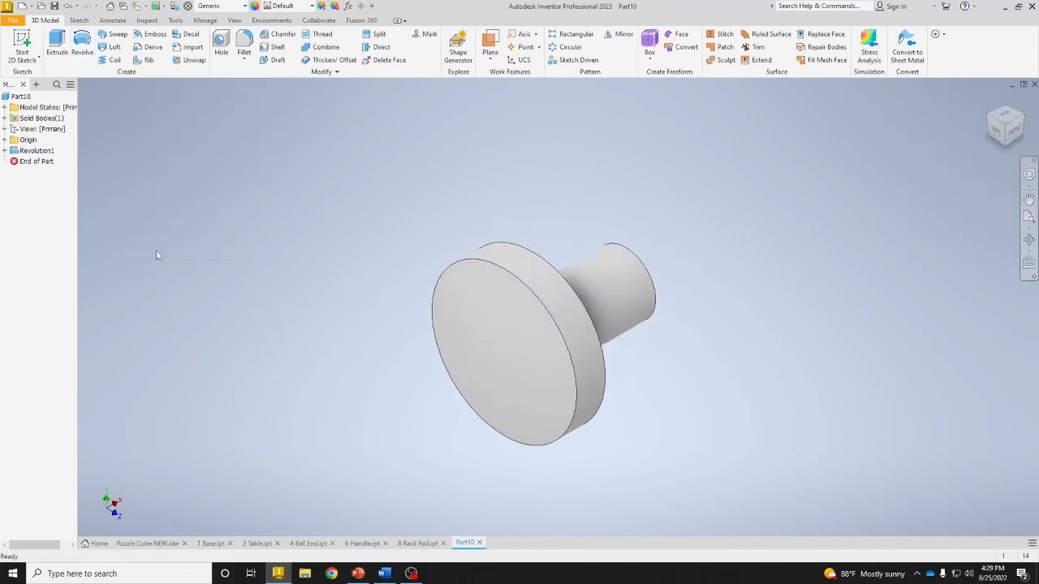
Start a new 2D sketch on the XY origin plane through the revolved screw.
left_click(1015, 137)
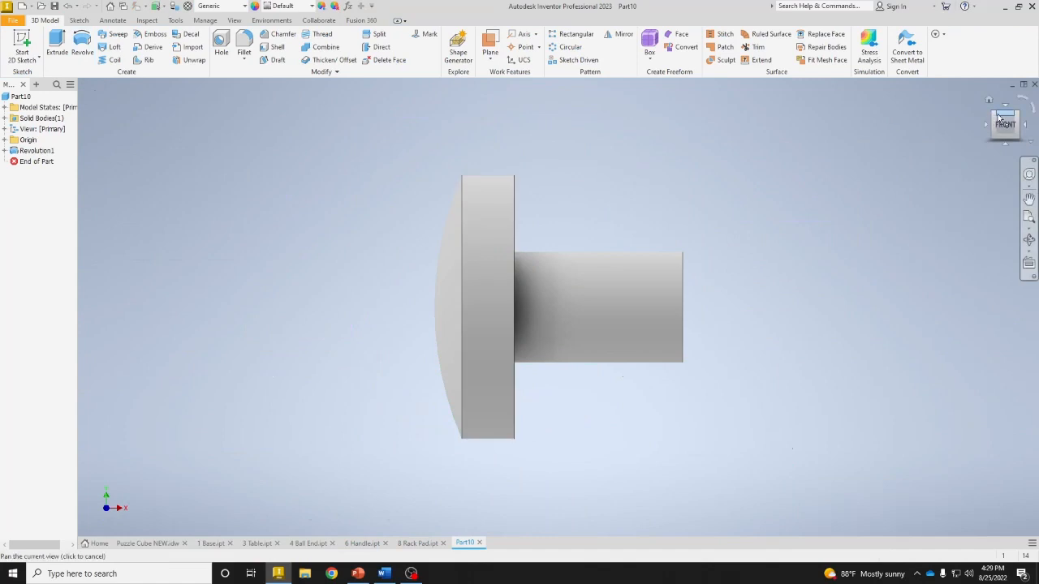
left_click(989, 101)
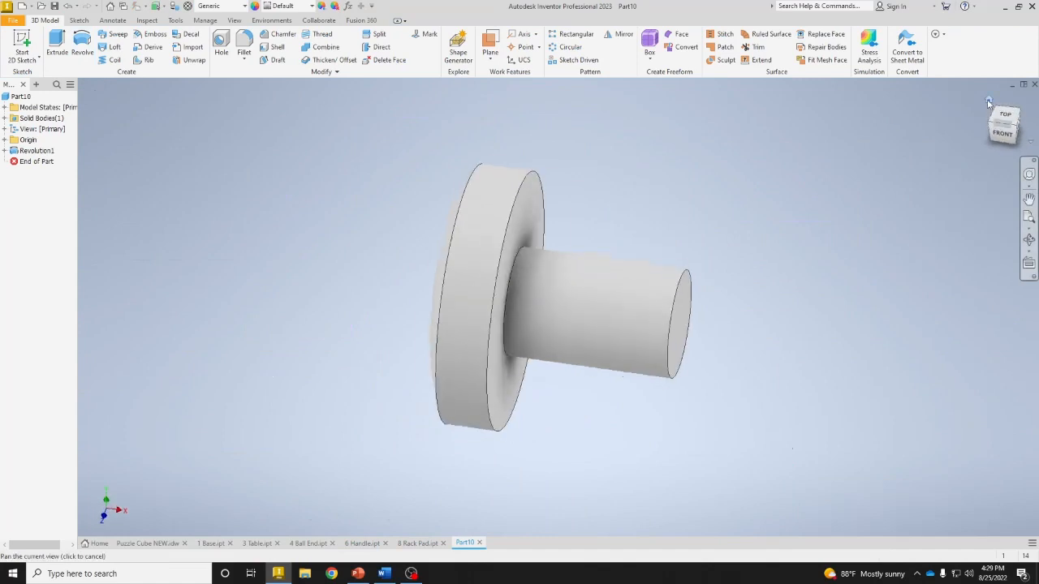
left_click(36, 46)
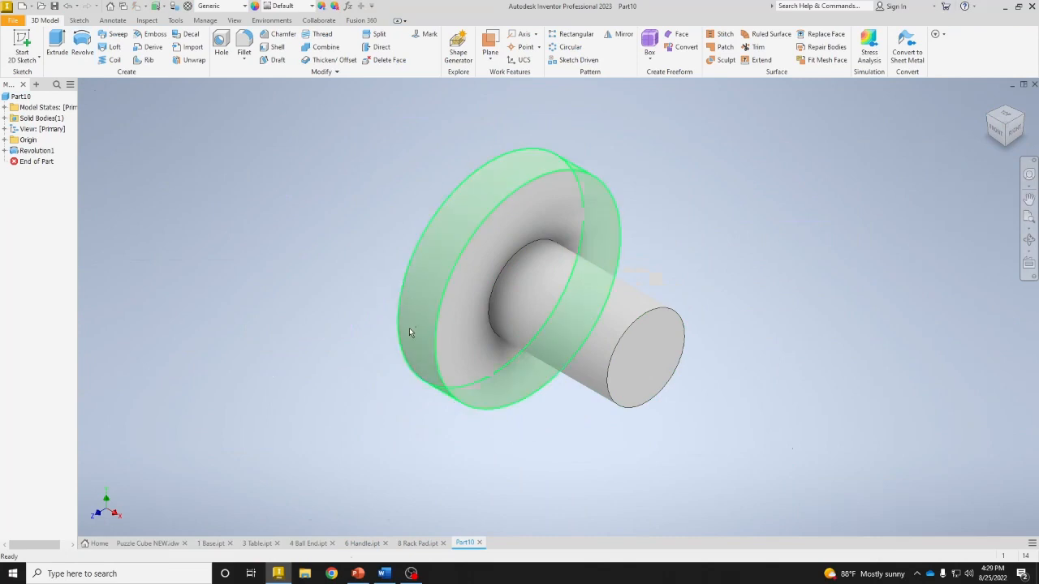
left_click(25, 43)
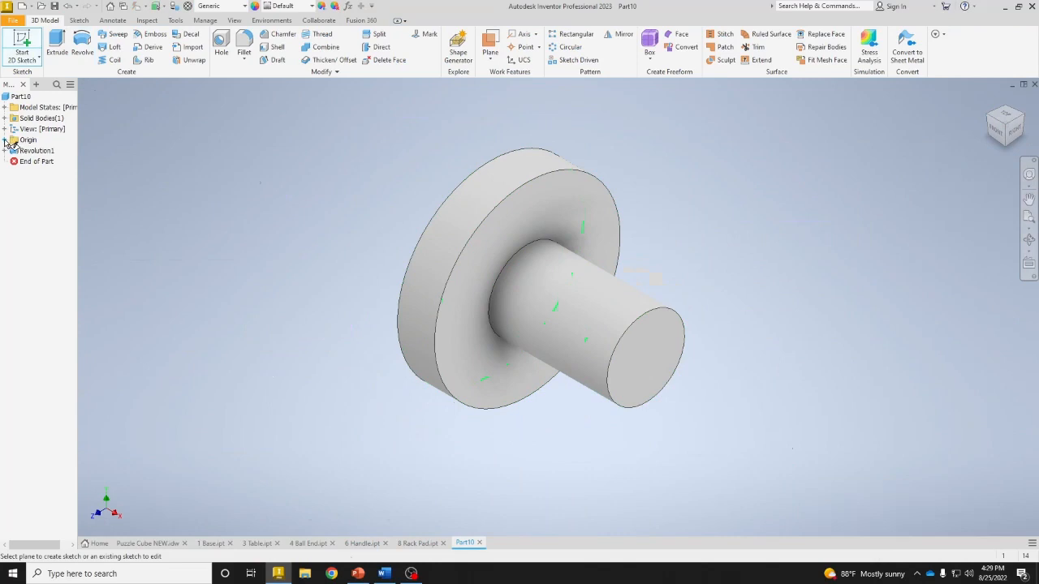
left_click(5, 140)
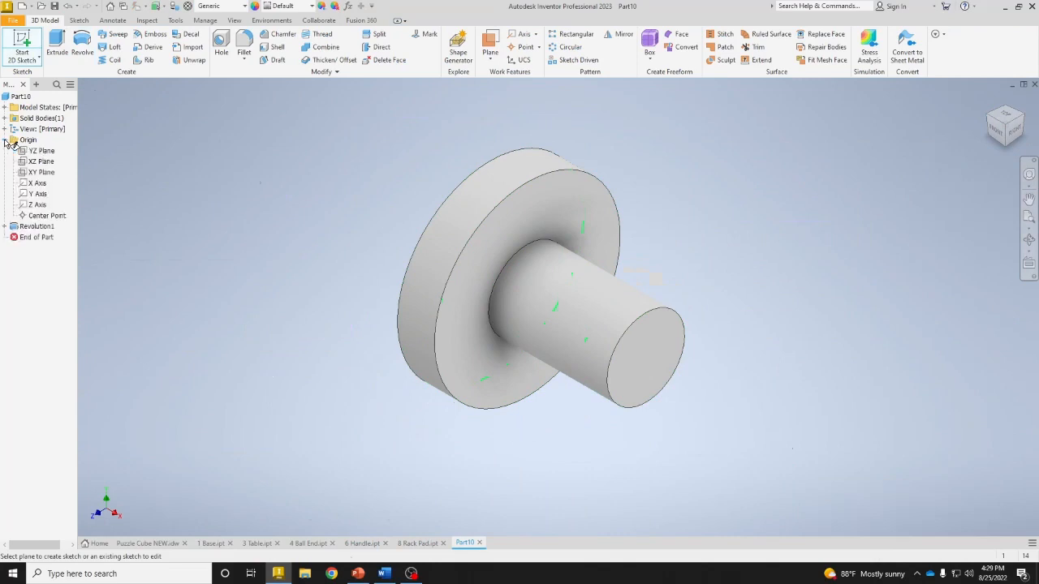
left_click(41, 173)
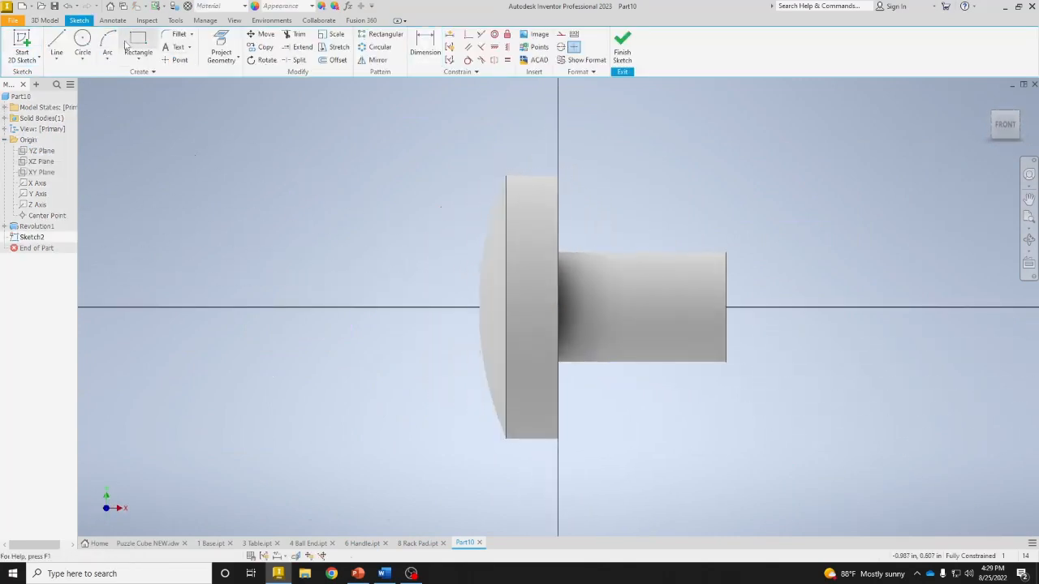
Draw a two-point rectangle across the horizontal axis, from outside the domed side of the head to inside the head.
left_click(136, 43)
left_click(255, 245)
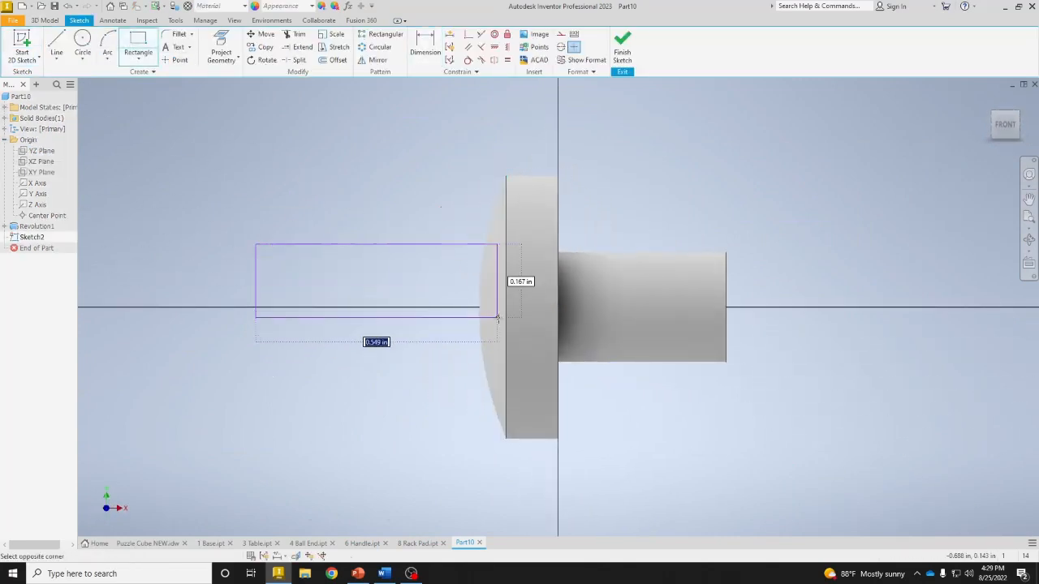
left_click(520, 354)
right_click(439, 267)
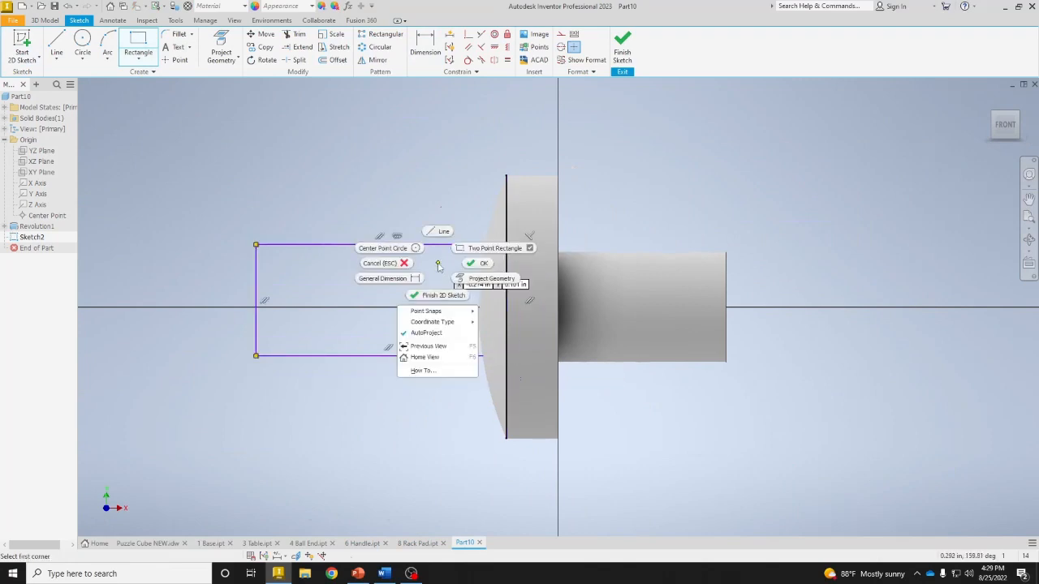
left_click(484, 263)
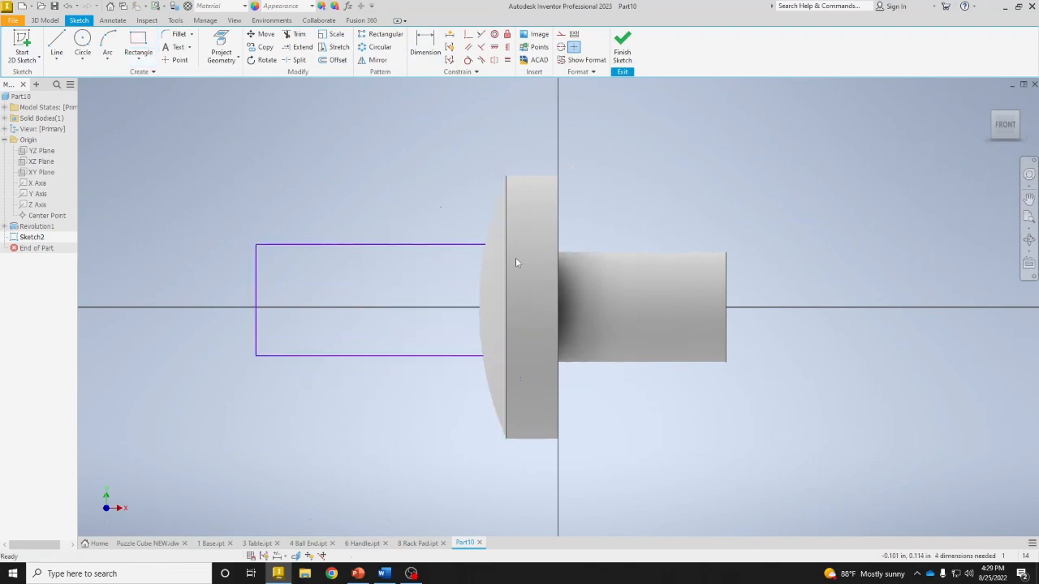
Slice the graphics at the sketch plane and align the midpoint of the rectangle's inner end horizontally with the origin.
right_click(389, 281)
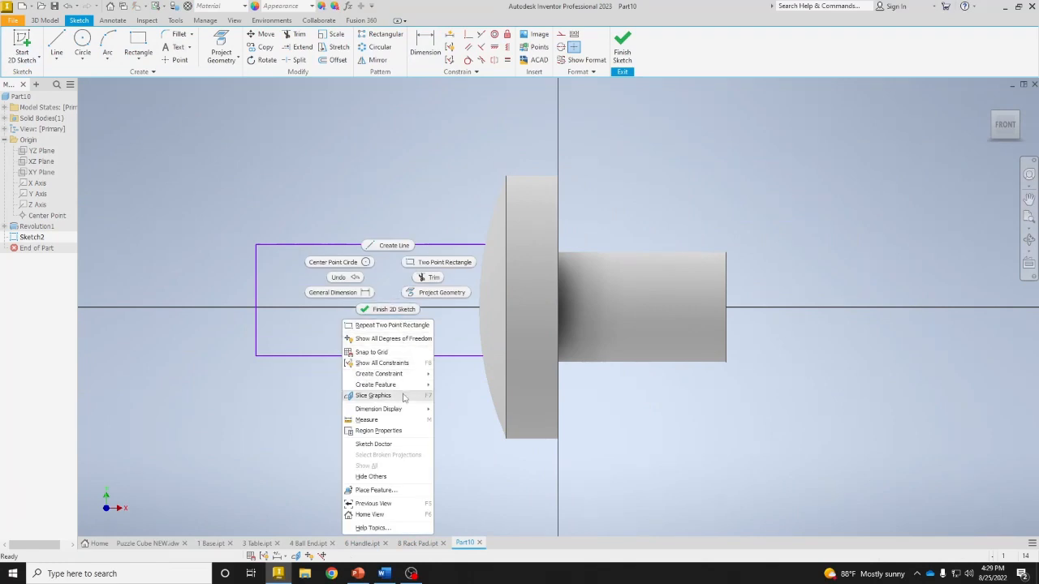
left_click(373, 396)
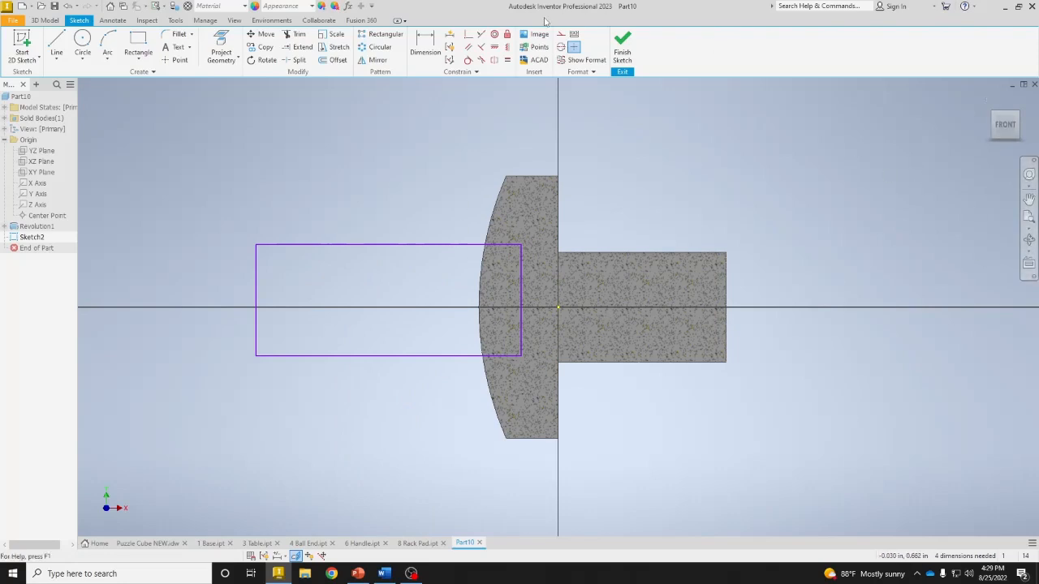
left_click(495, 47)
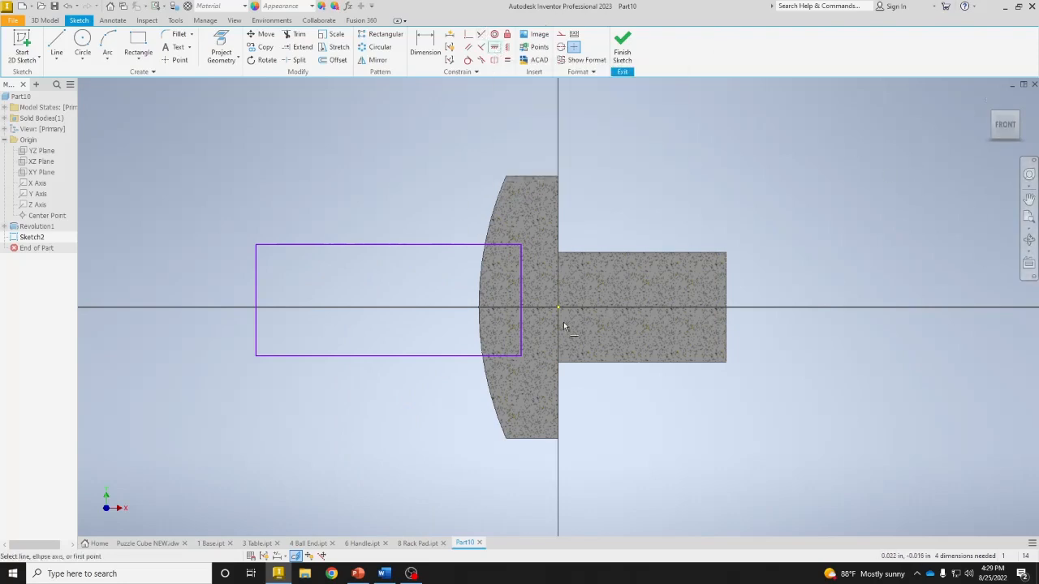
left_click(521, 302)
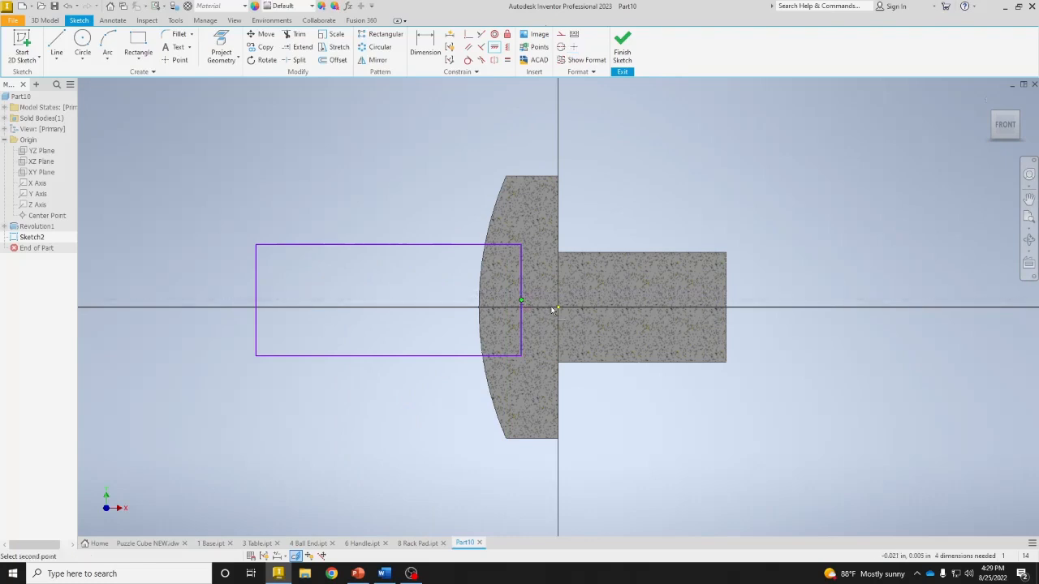
left_click(559, 308)
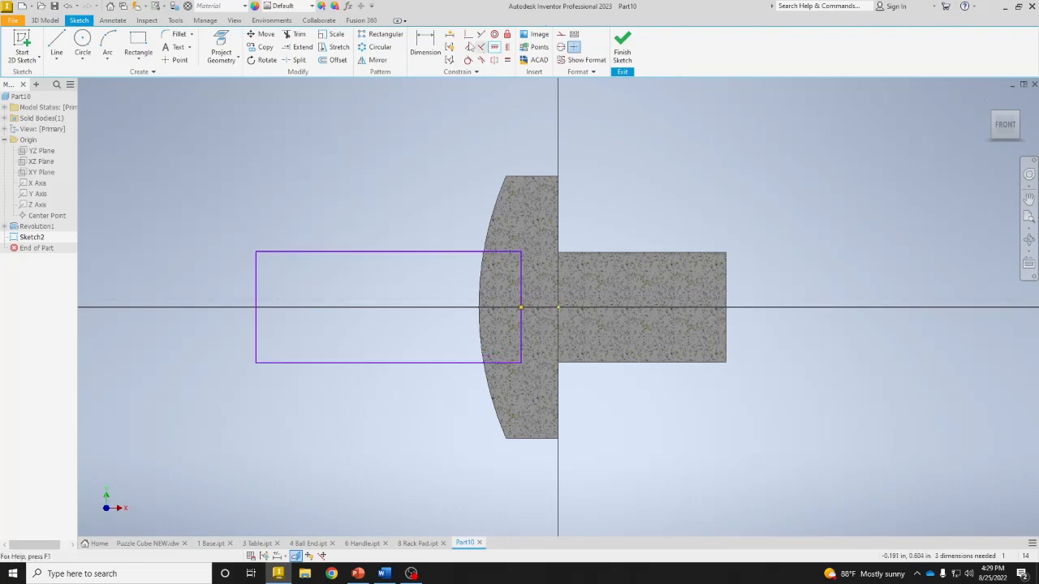
Dimension the rectangle's height as .062 in and stretch it from well outside the dome to partway inside the head.
key("d")
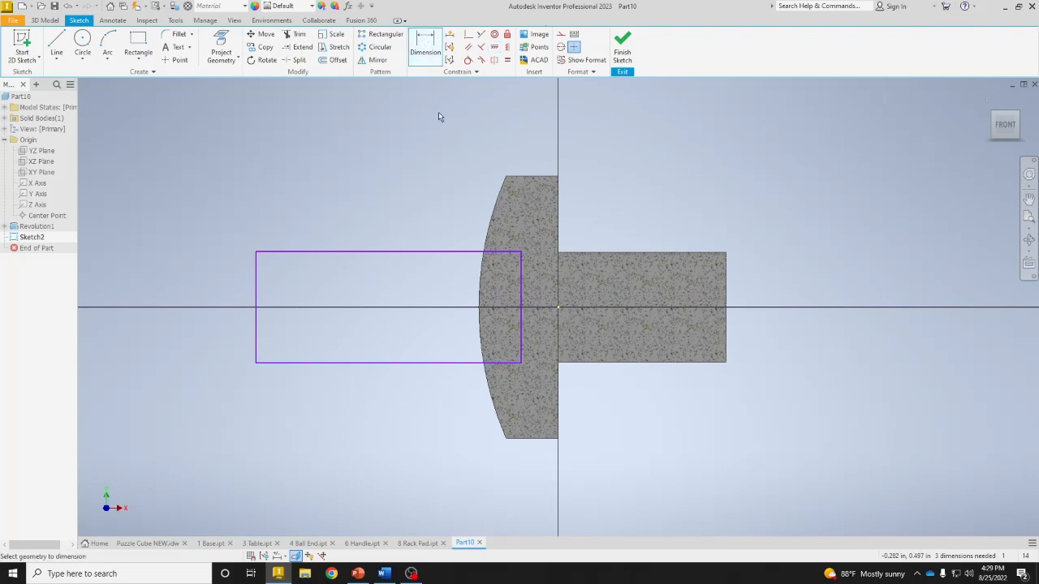
left_click(451, 252)
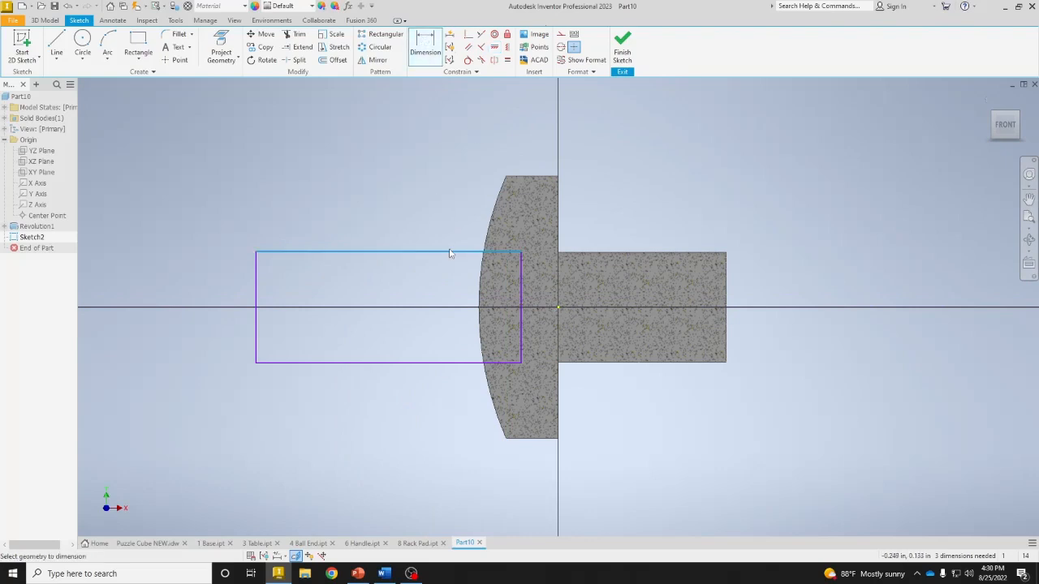
left_click(469, 362)
left_click(440, 317)
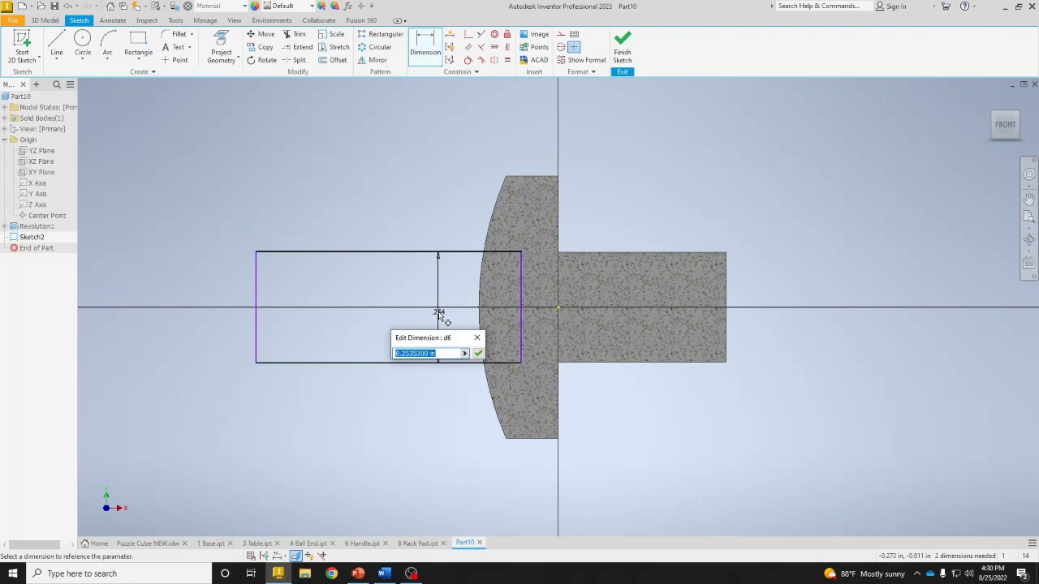
type(".062")
key("Return")
right_click(655, 407)
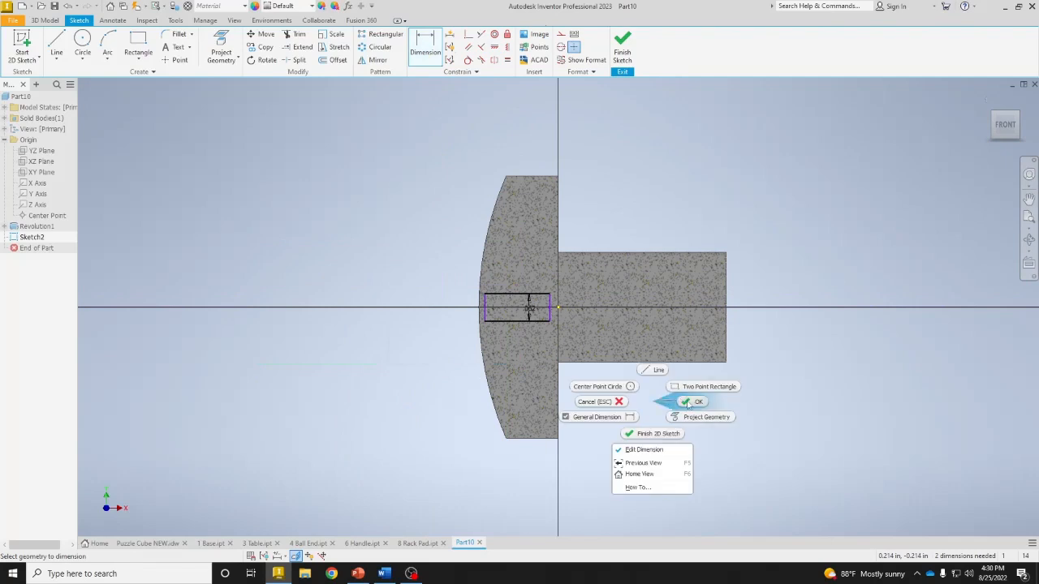
left_click(691, 403)
left_click_drag(487, 313, 298, 315)
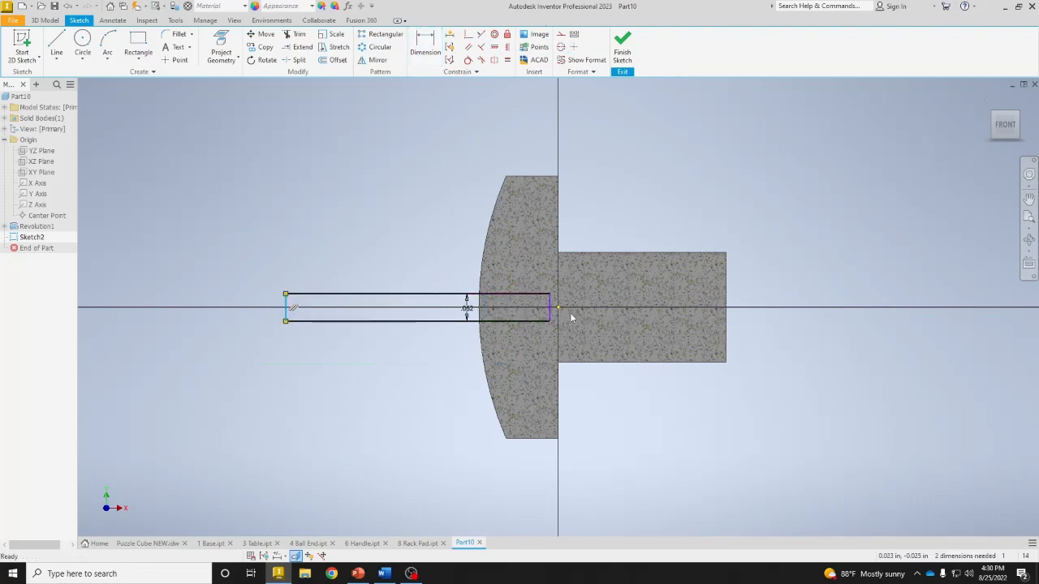
left_click_drag(549, 316, 520, 314)
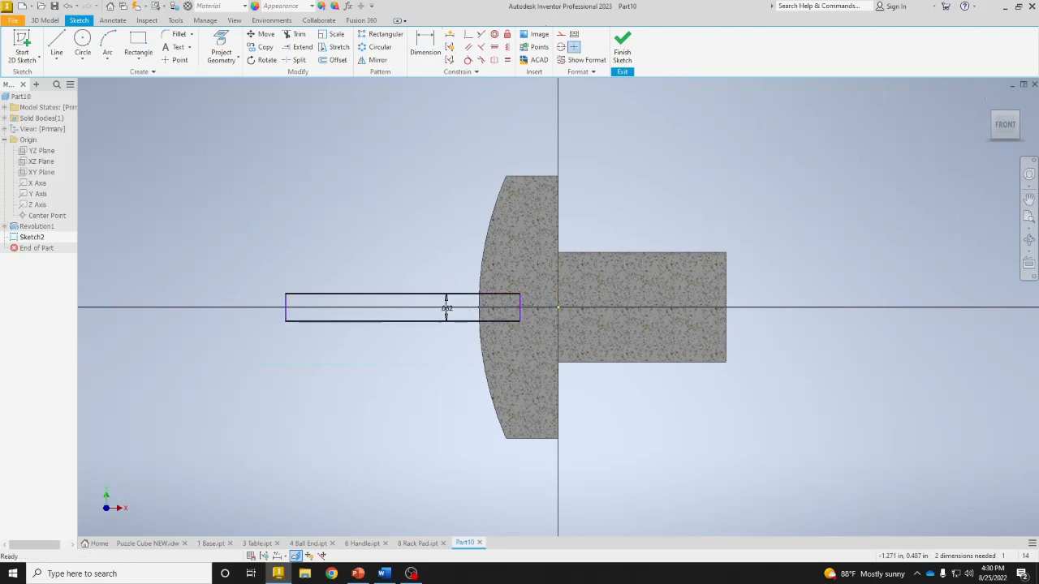
Project the head's domed arc edge into the sketch.
left_click(220, 41)
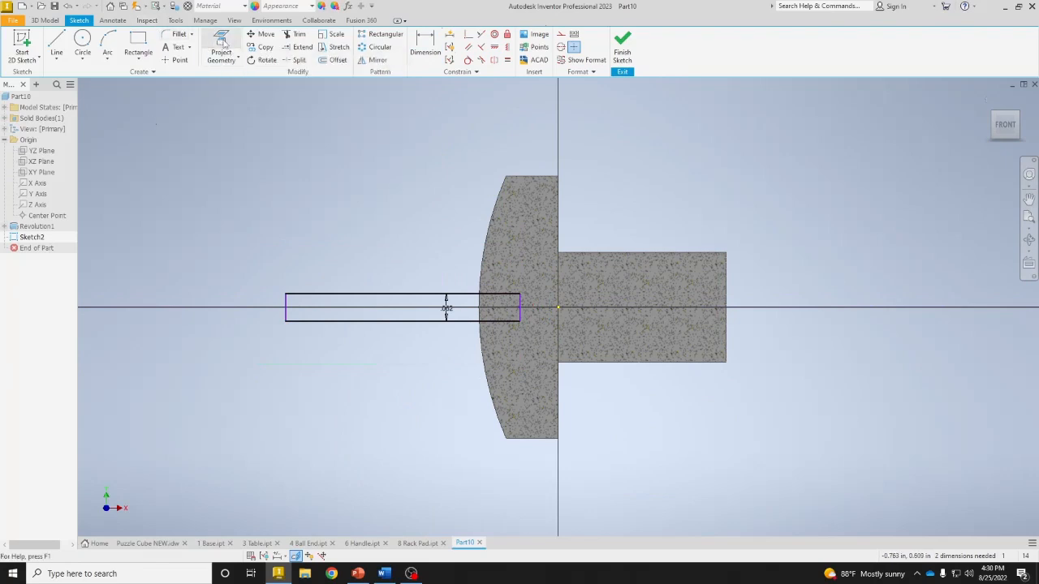
left_click(483, 316)
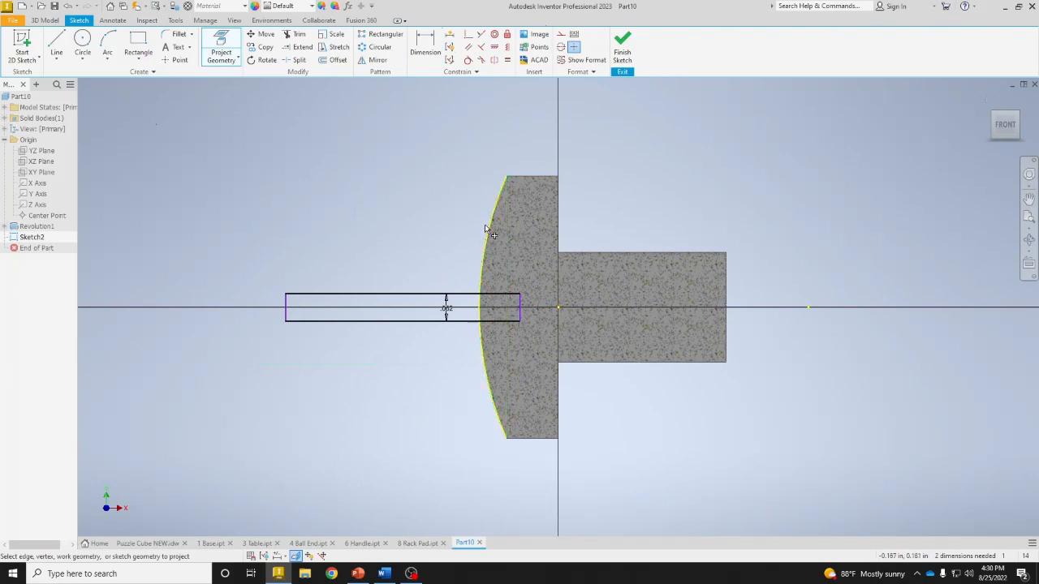
right_click(444, 203)
left_click(488, 202)
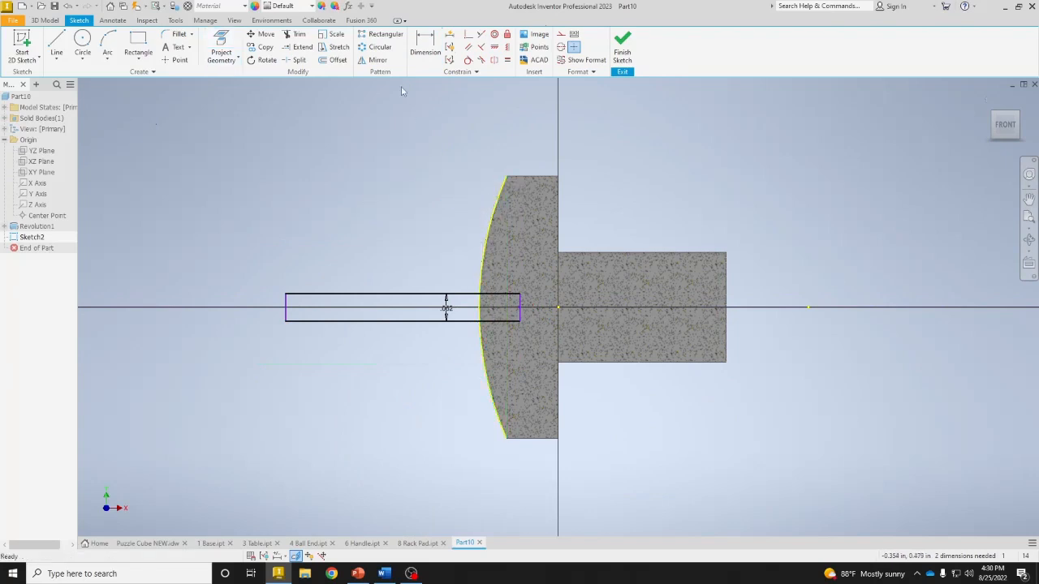
Dimension the slot depth from the dome's apex to the rectangle's inner end as .094 in and finish the sketch.
left_click(425, 47)
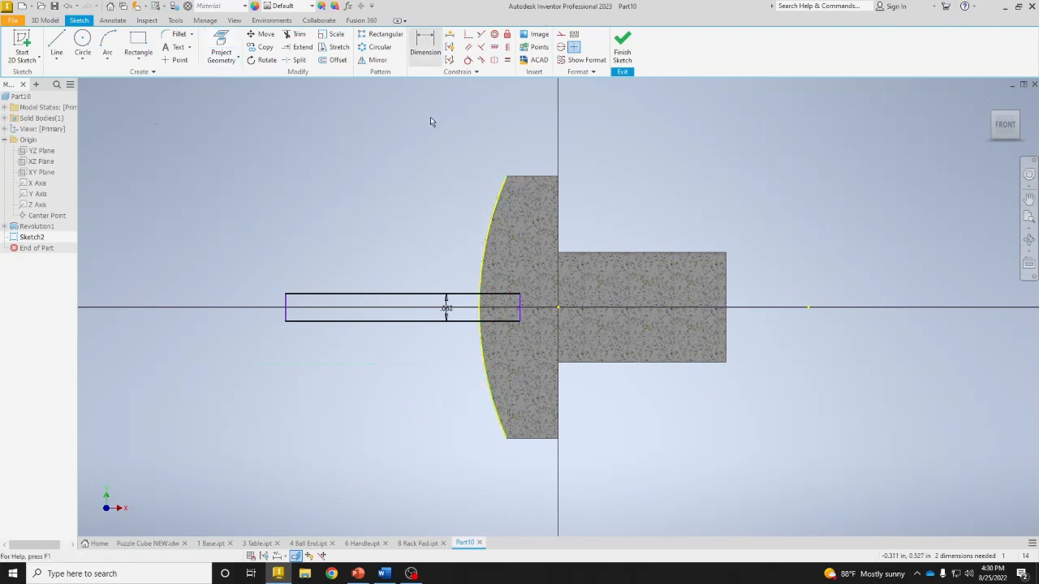
left_click(479, 309)
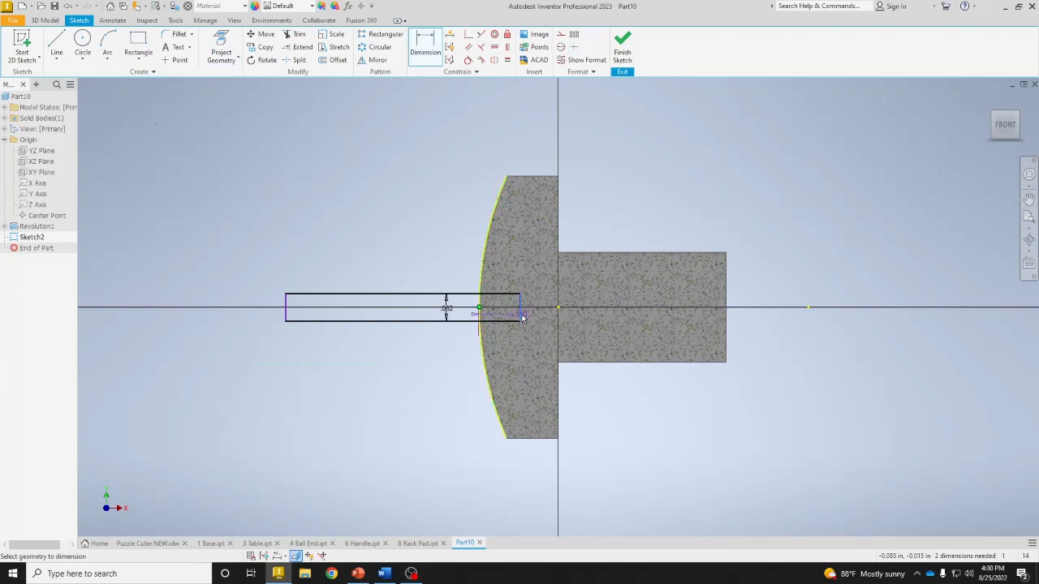
left_click(521, 319)
left_click(521, 506)
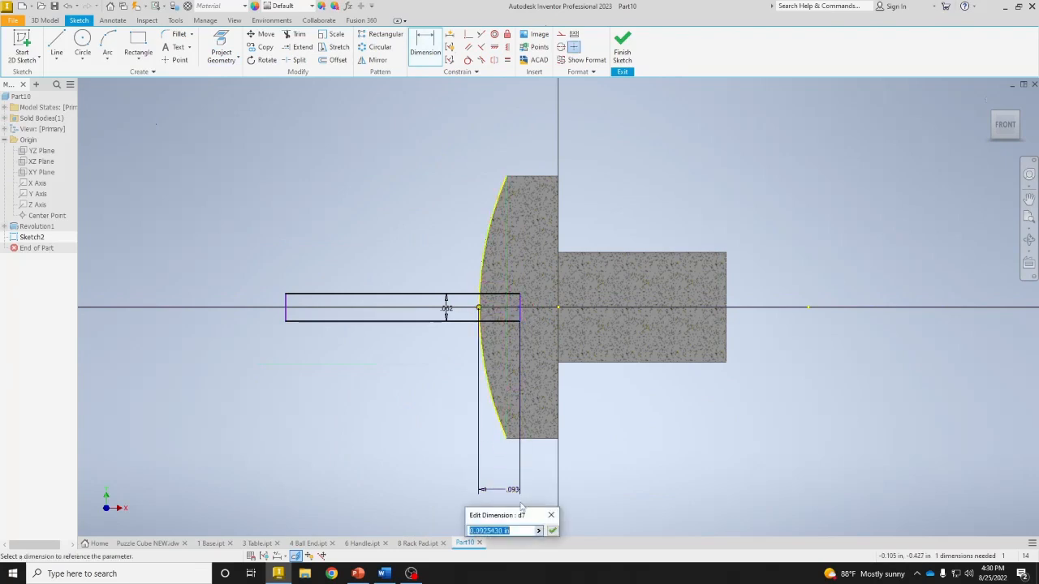
type(".094")
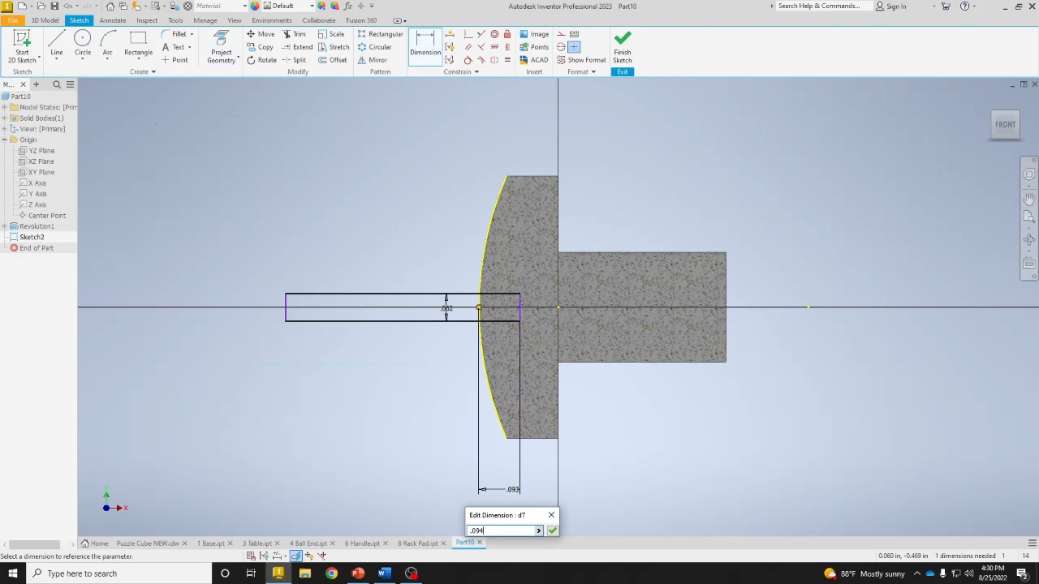
key("Return")
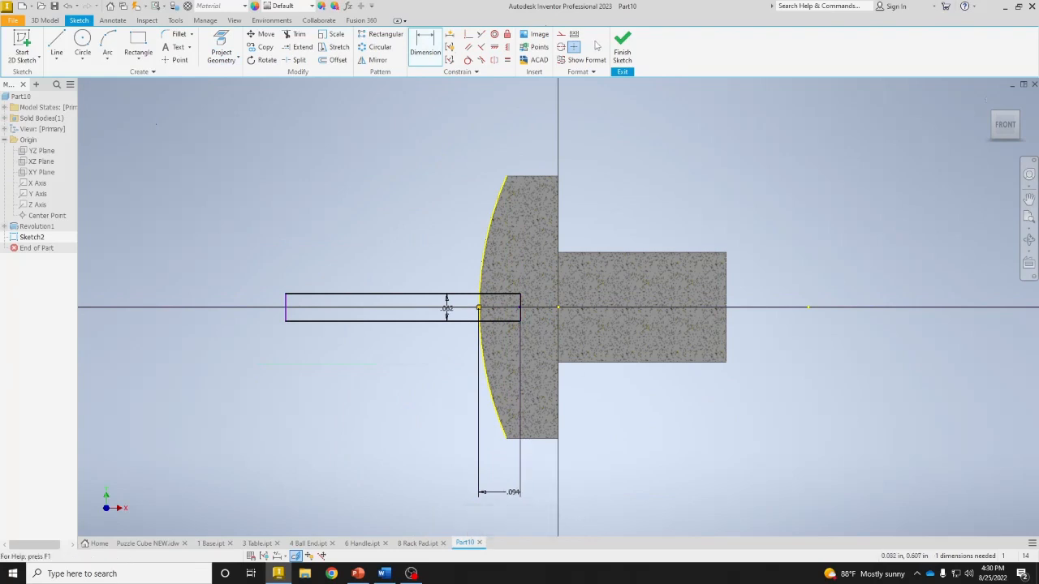
left_click(623, 53)
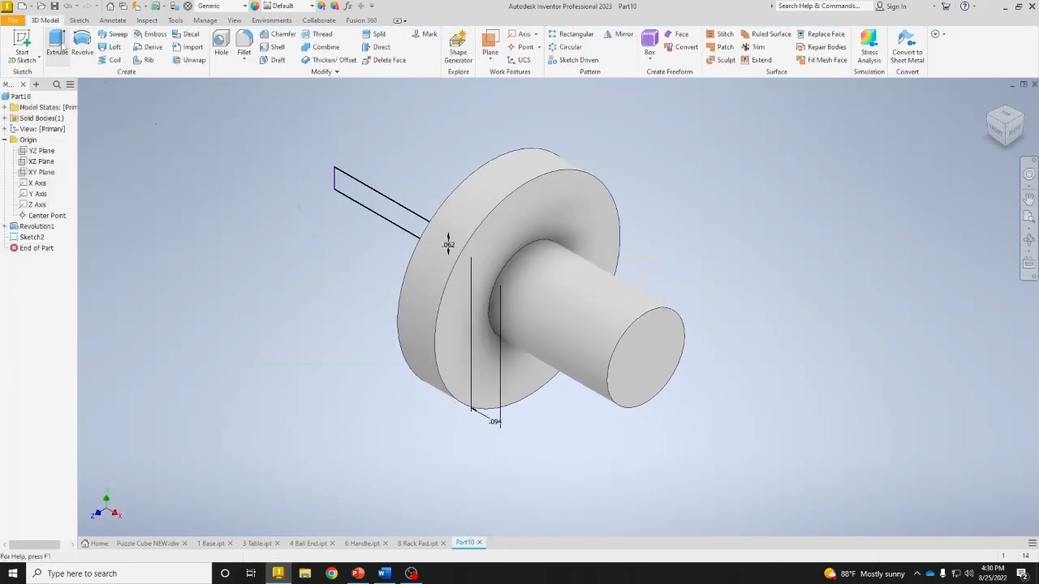
Extrude both regions of the slot rectangle as a symmetric cut through all of the screw head.
left_click(57, 42)
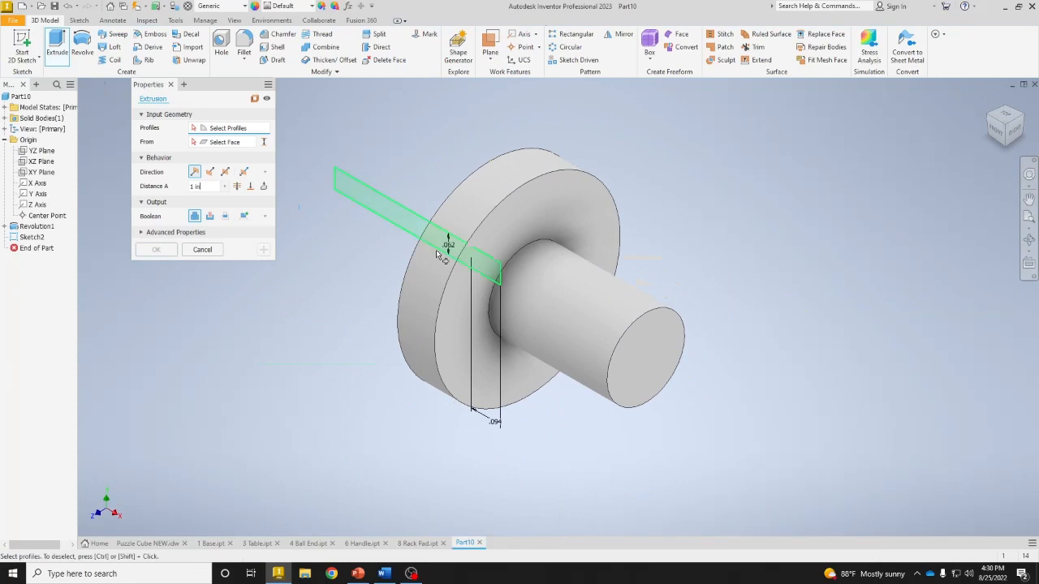
left_click_drag(1002, 140, 997, 136)
left_click(997, 136)
scroll(513, 268, "up", 5)
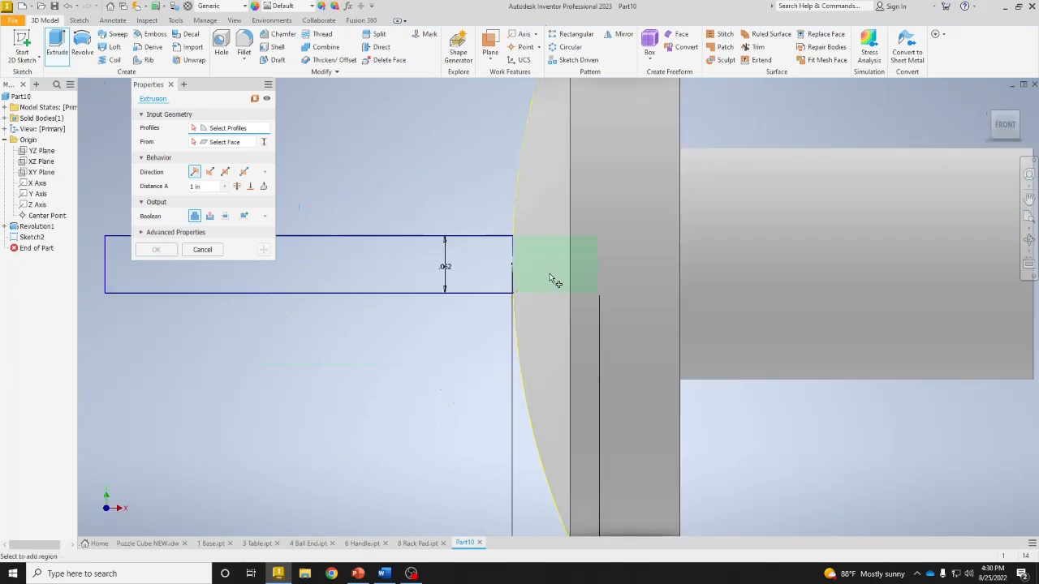
left_click(551, 276)
left_click(493, 276)
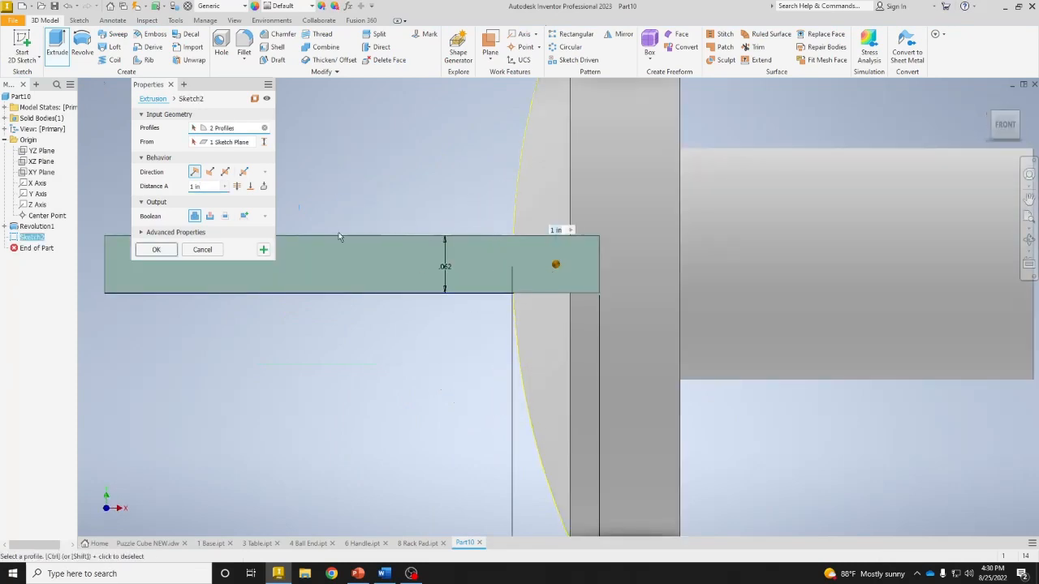
left_click(993, 115)
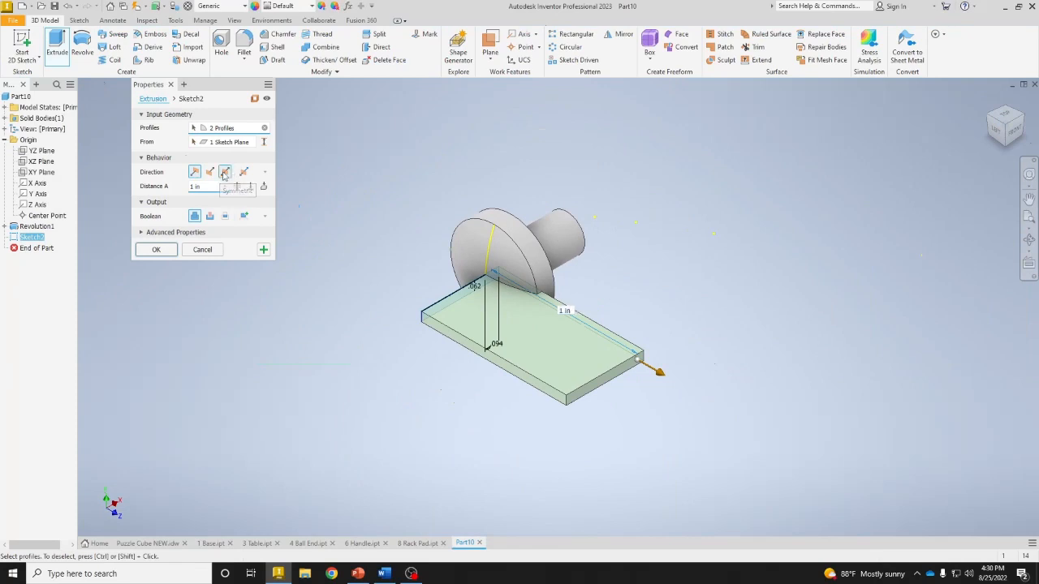
left_click(225, 173)
left_click(237, 187)
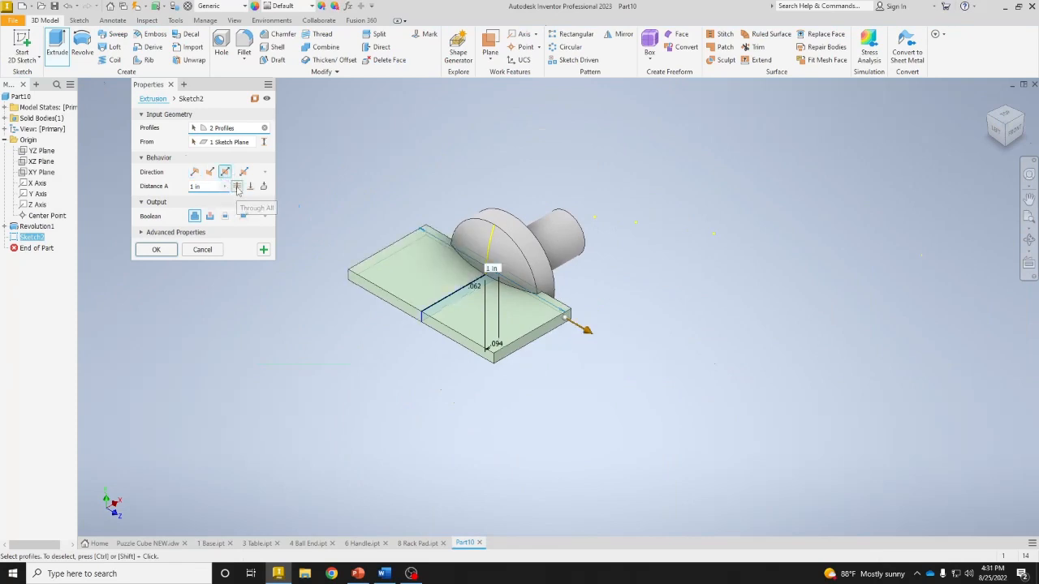
left_click(209, 216)
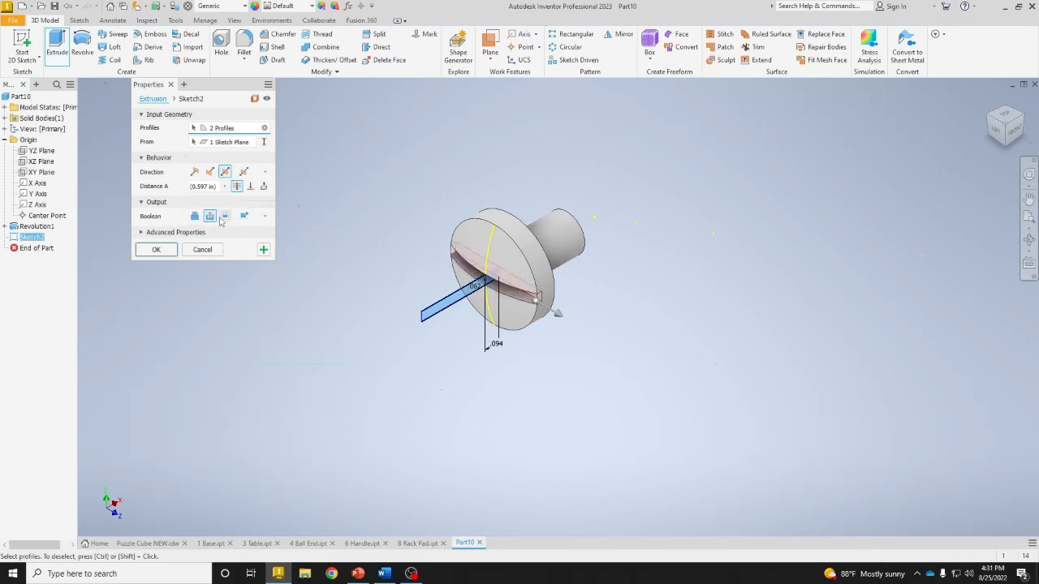
left_click(155, 250)
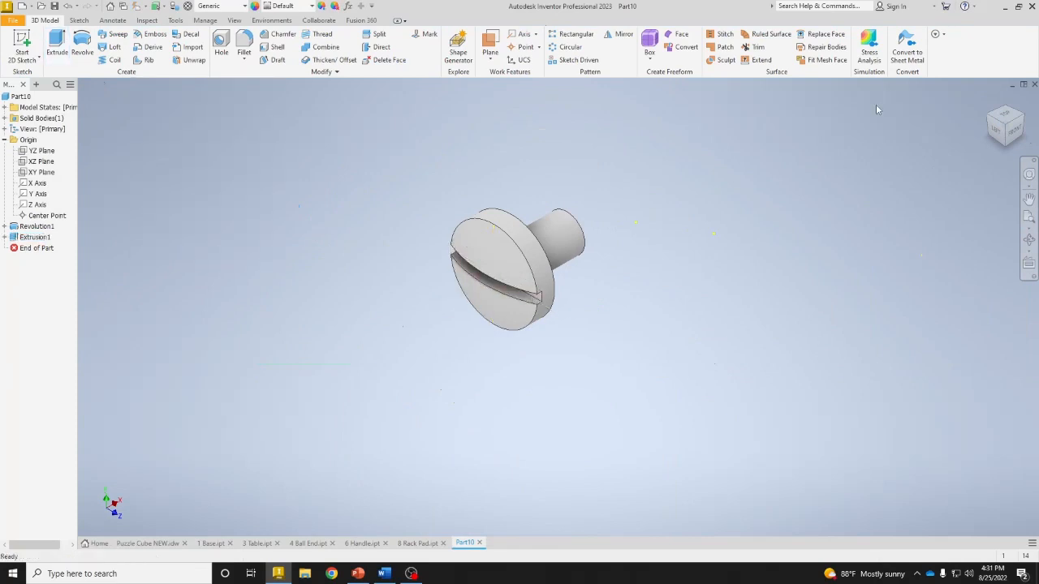
Add an ANSI Unified 1/4-20 UNC class 2A thread to the cylindrical face of the shank.
left_click(319, 35)
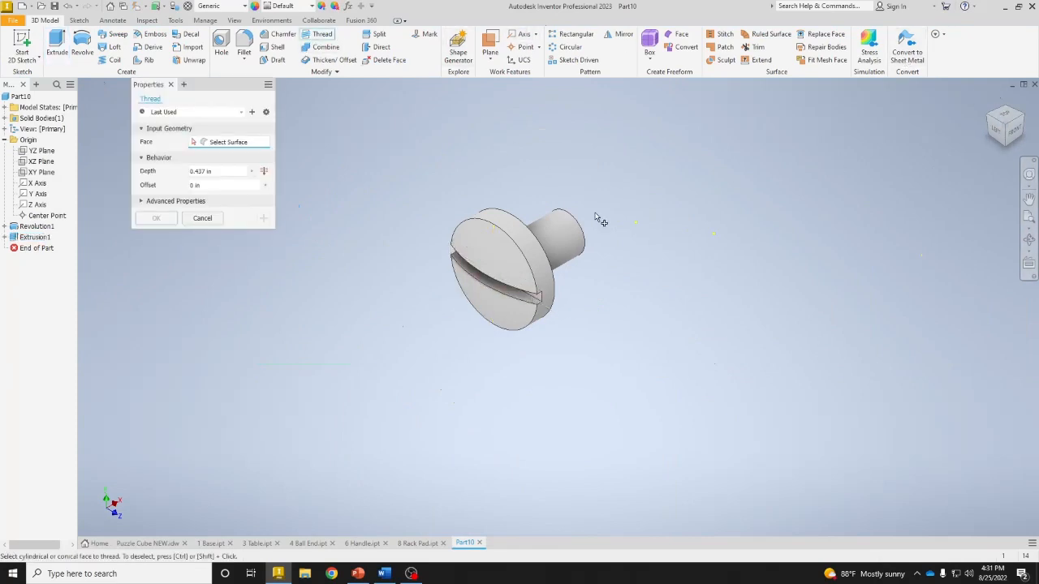
left_click(552, 236)
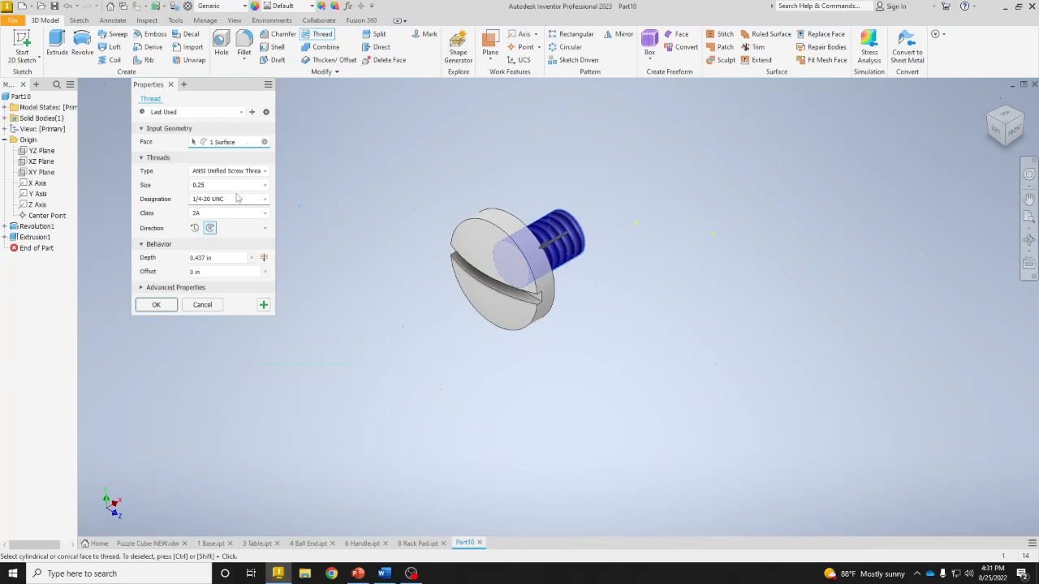
left_click(156, 305)
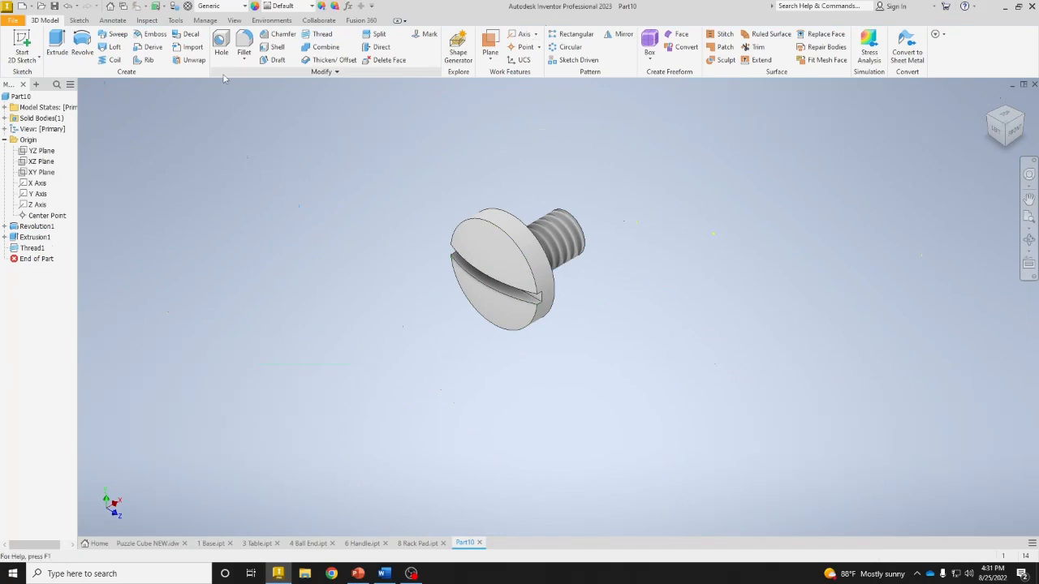
Assign Steel from the Inventor Material Library as the screw's material.
left_click(234, 6)
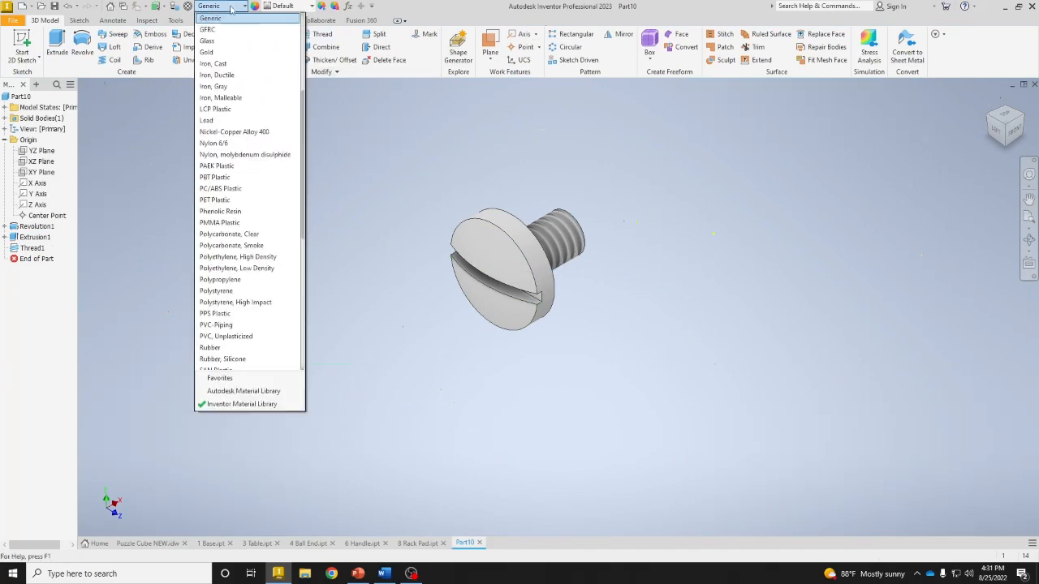
scroll(235, 252, "down", 4)
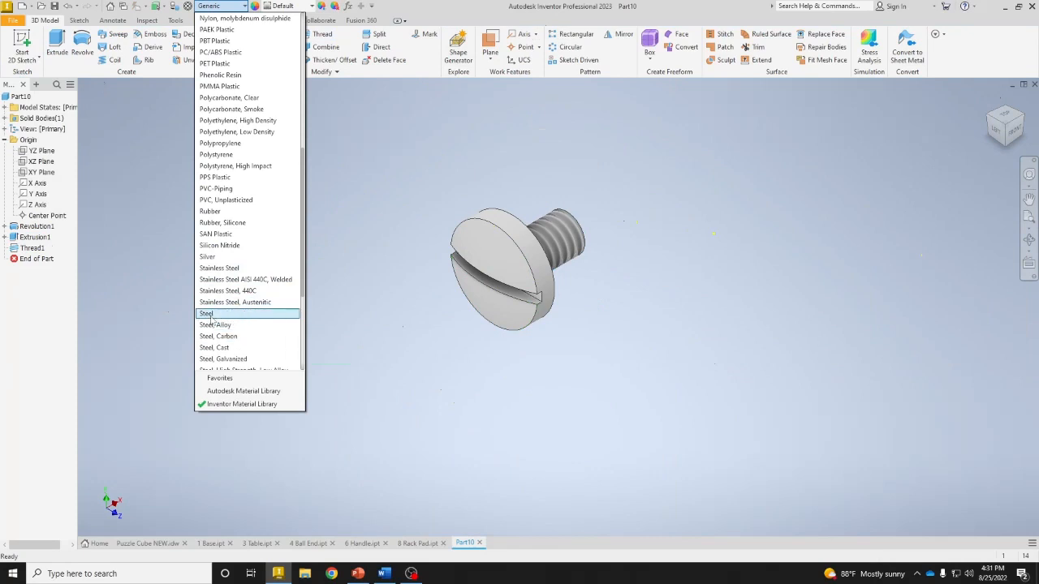
left_click(209, 315)
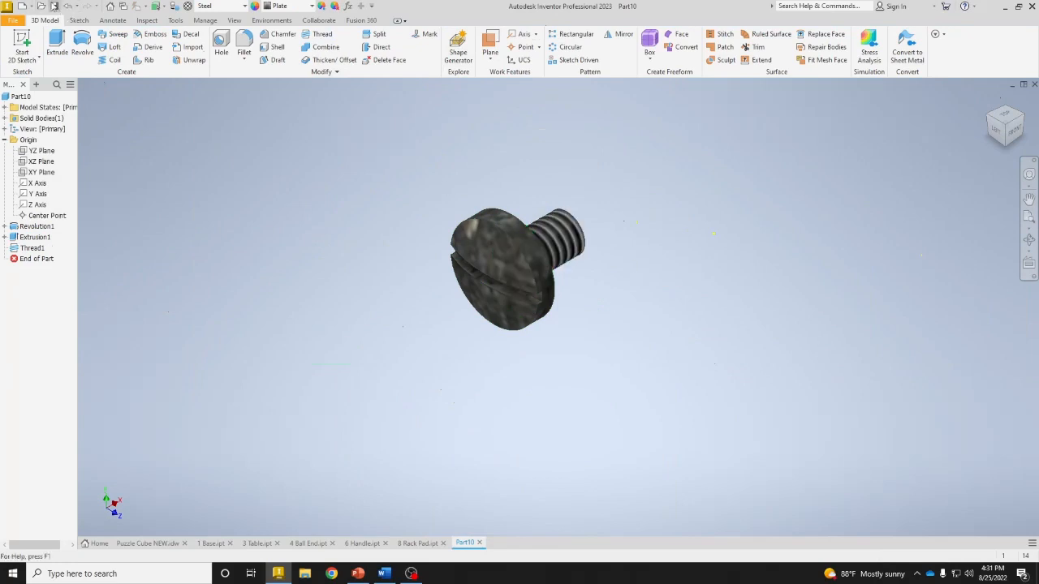
Save the finished part in the Arbor Press folder under the name 12 Screw.
left_click(54, 6)
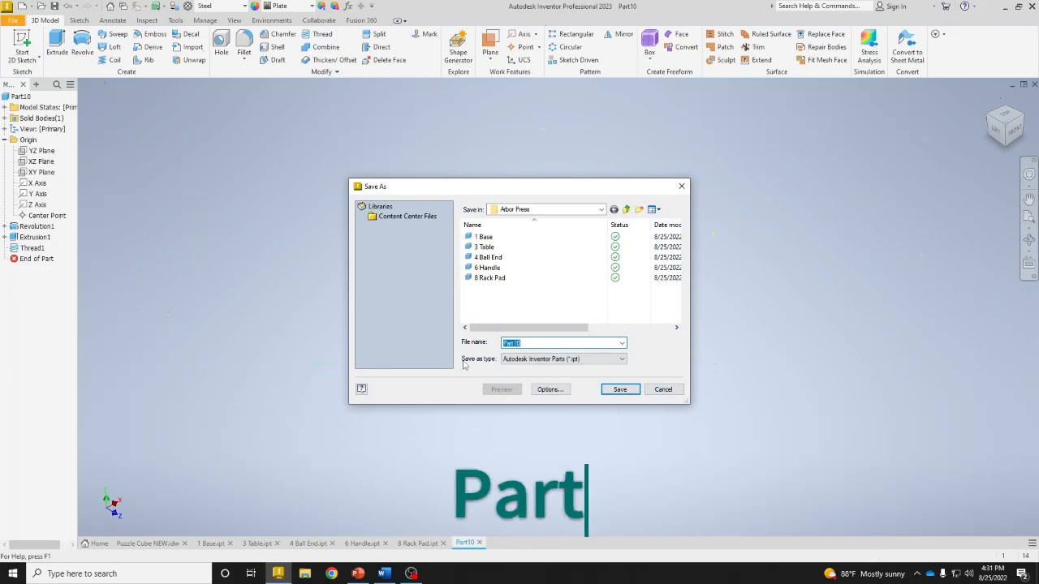
type("12")
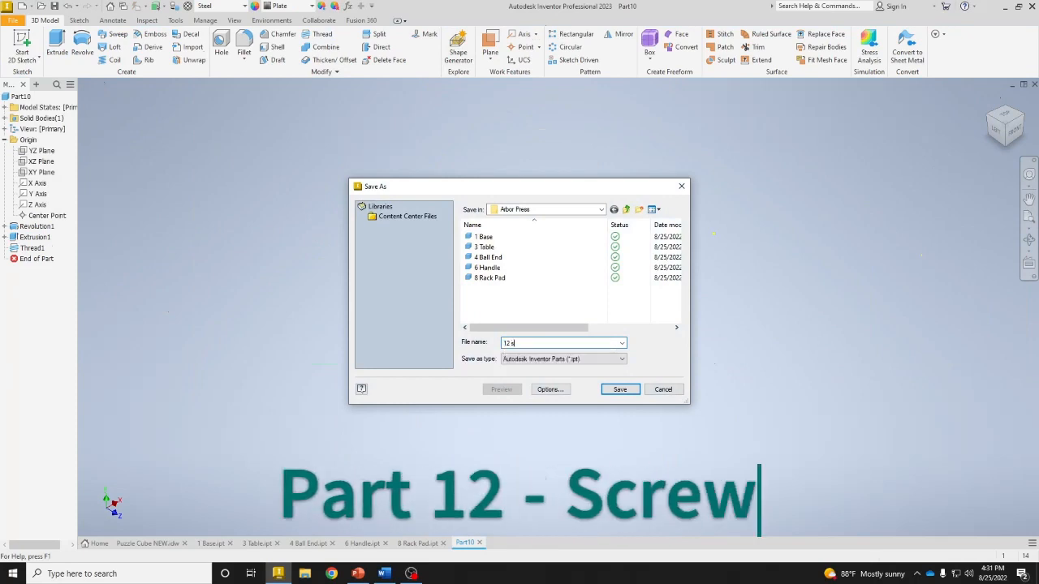
type(" screw")
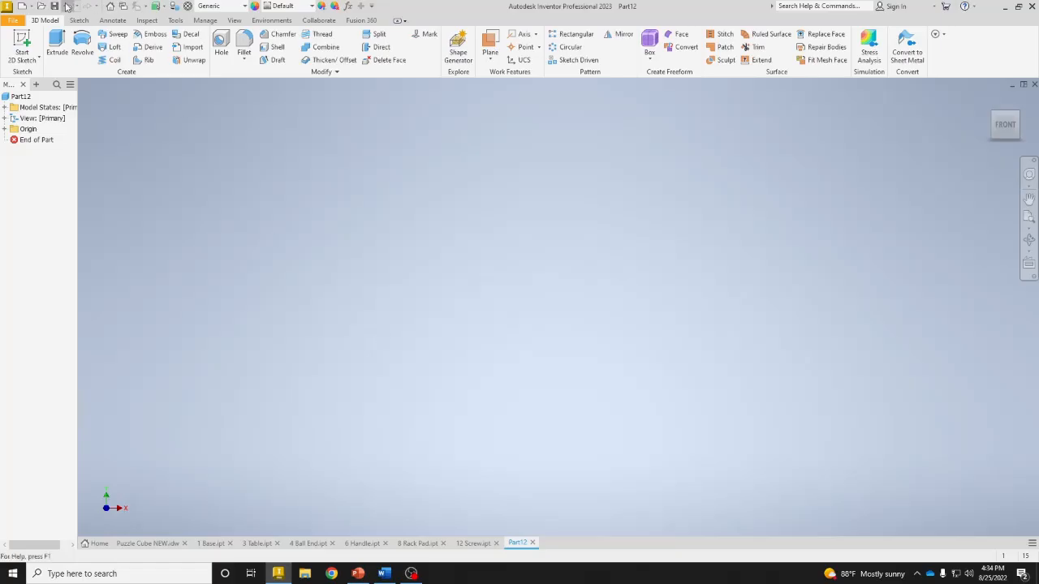
In the new part, sketch two adjoining rectangles on the XY plane sharing a corner at the origin, together about 1.99 in long, the longer one taller.
left_click(23, 49)
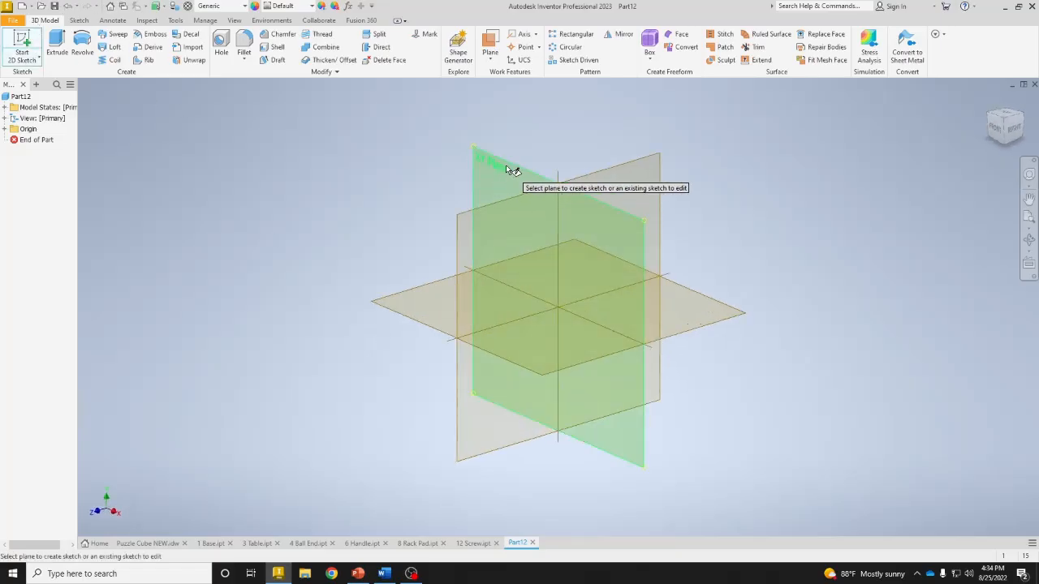
left_click(512, 168)
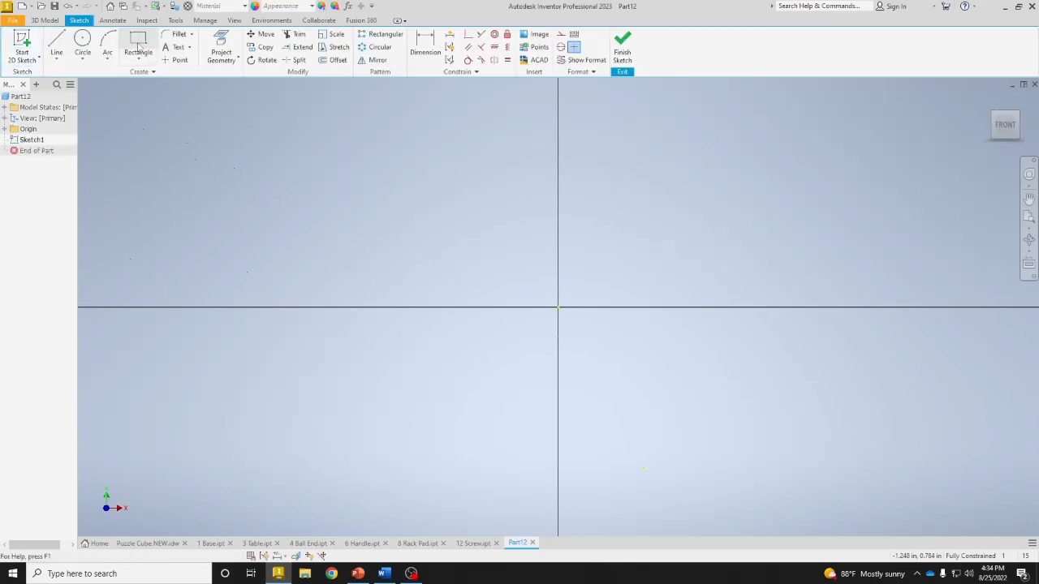
left_click(138, 47)
left_click(558, 307)
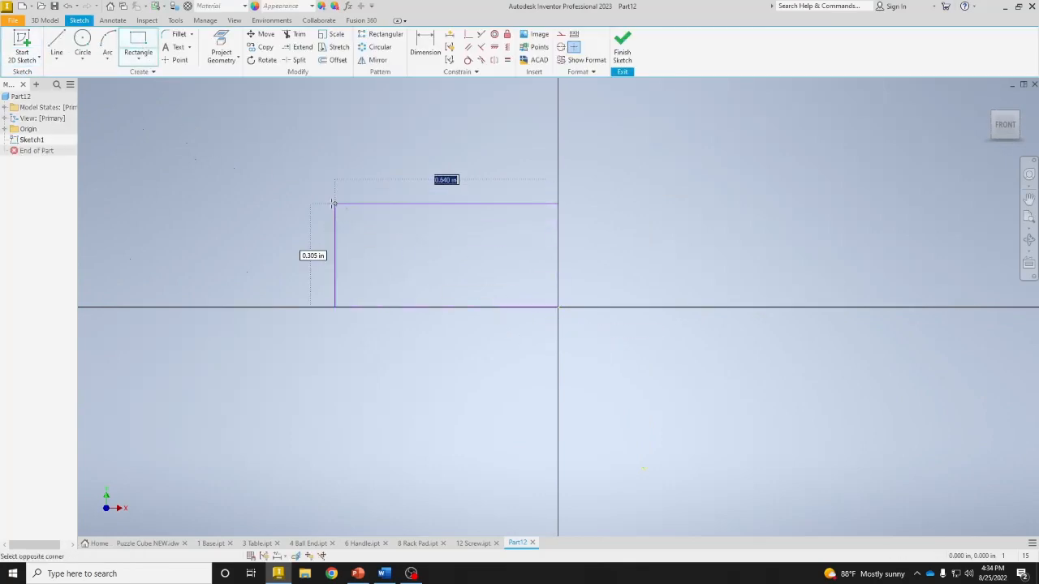
left_click(149, 103)
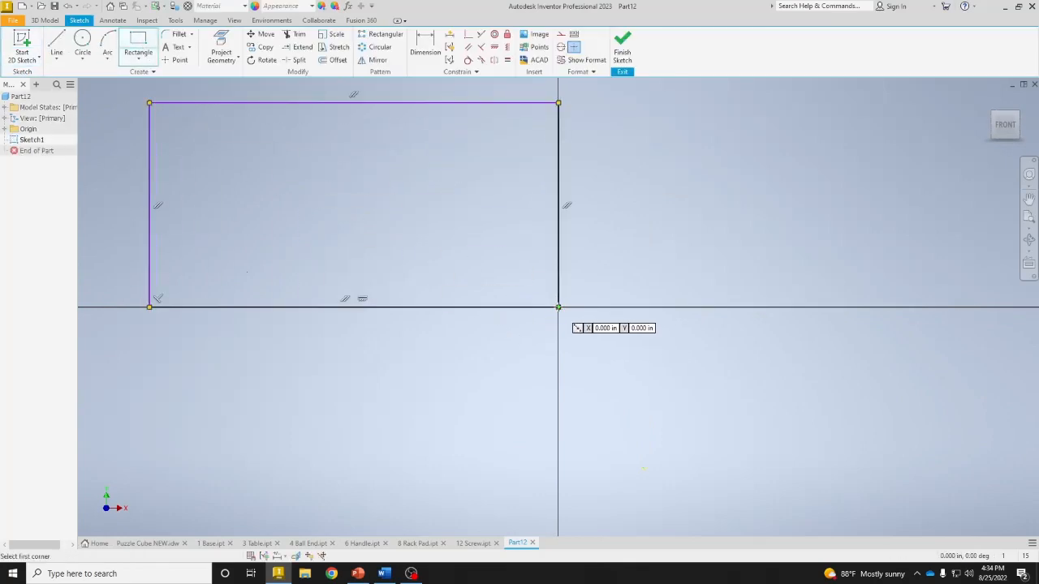
left_click(558, 306)
left_click(819, 173)
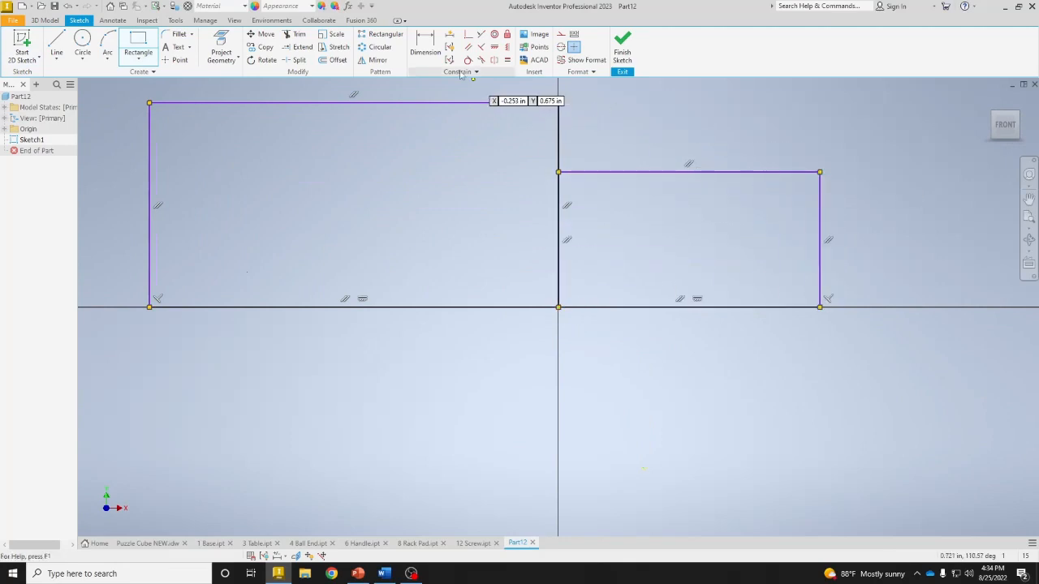
Dimension the overall length across the outer ends of both rectangles as 2.437 in.
key("d")
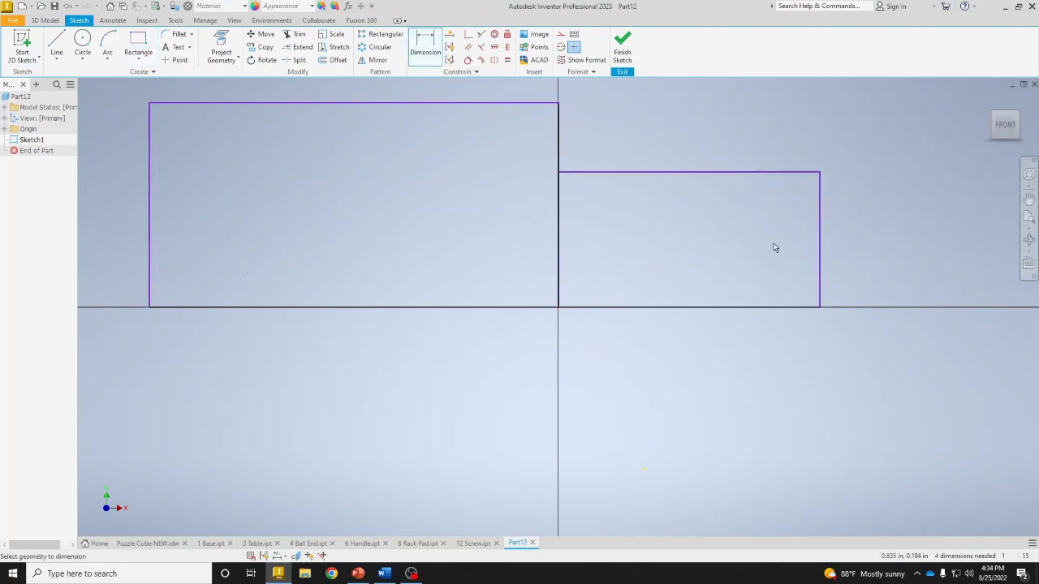
left_click(820, 257)
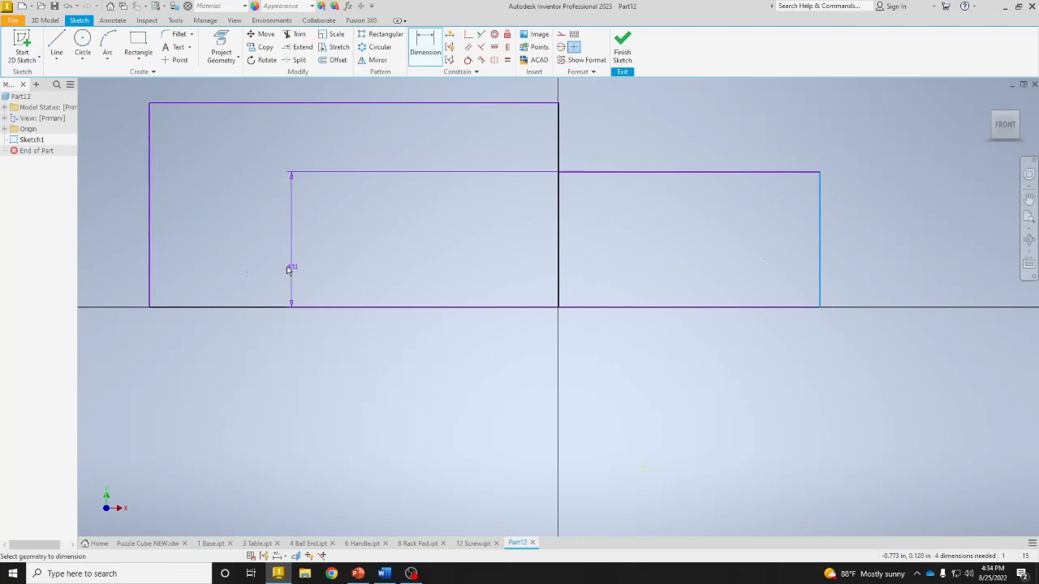
left_click(150, 271)
left_click(315, 400)
type("2.437")
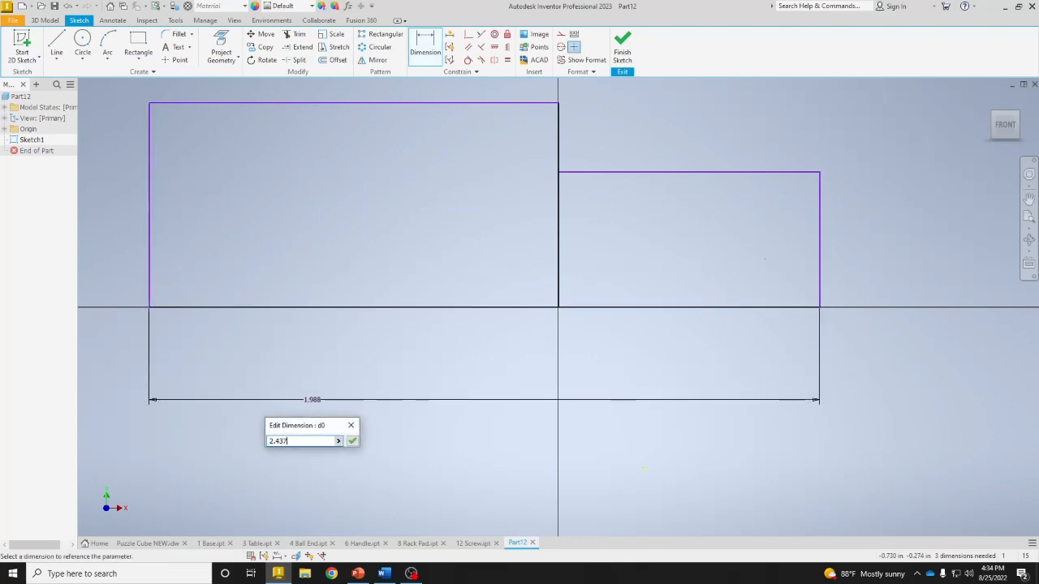
key("Return")
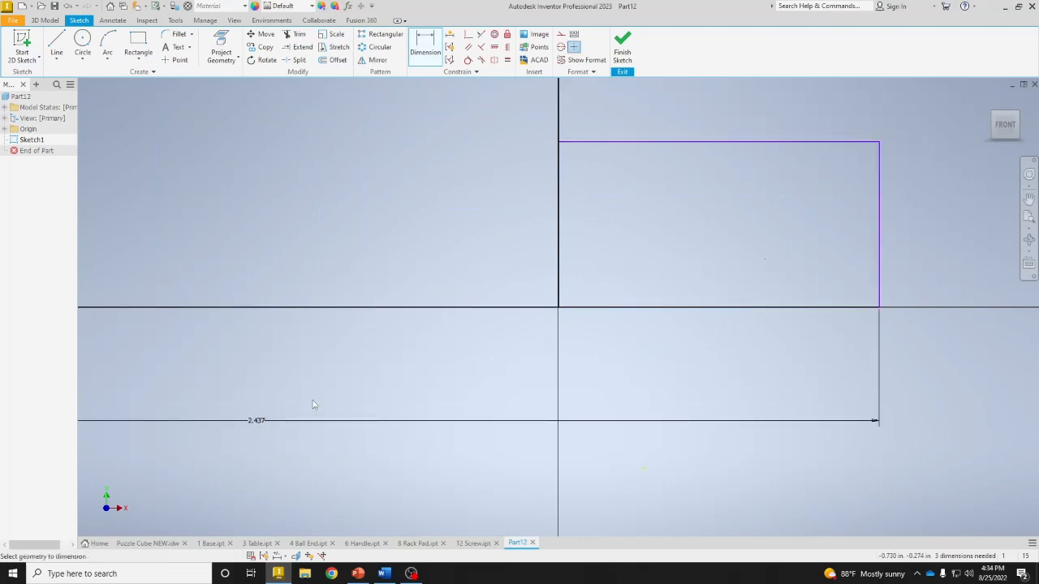
Dimension the length of the shorter rectangle as .75 in.
left_click(703, 143)
left_click(725, 219)
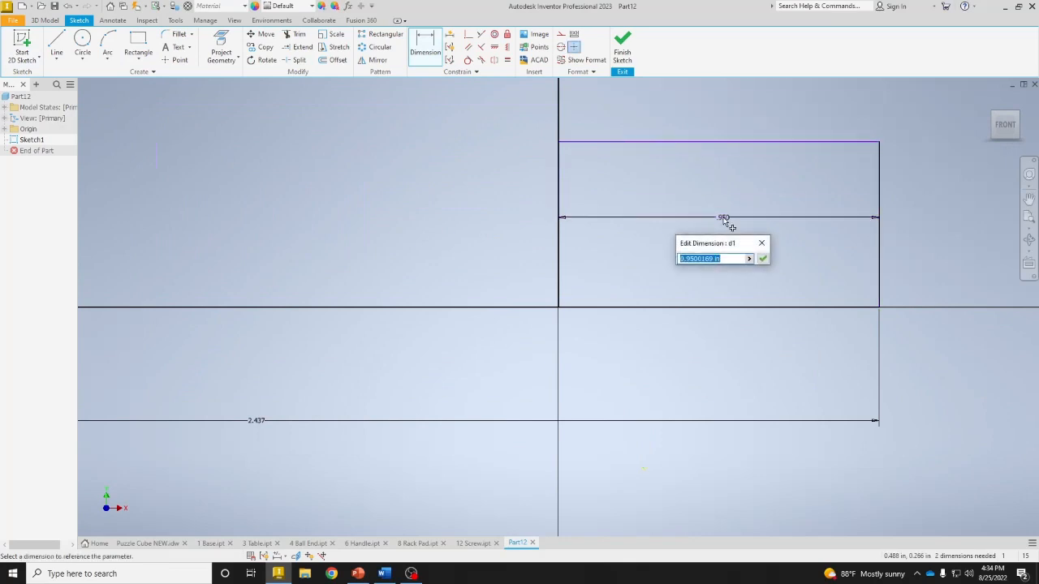
type(".75")
key("Return")
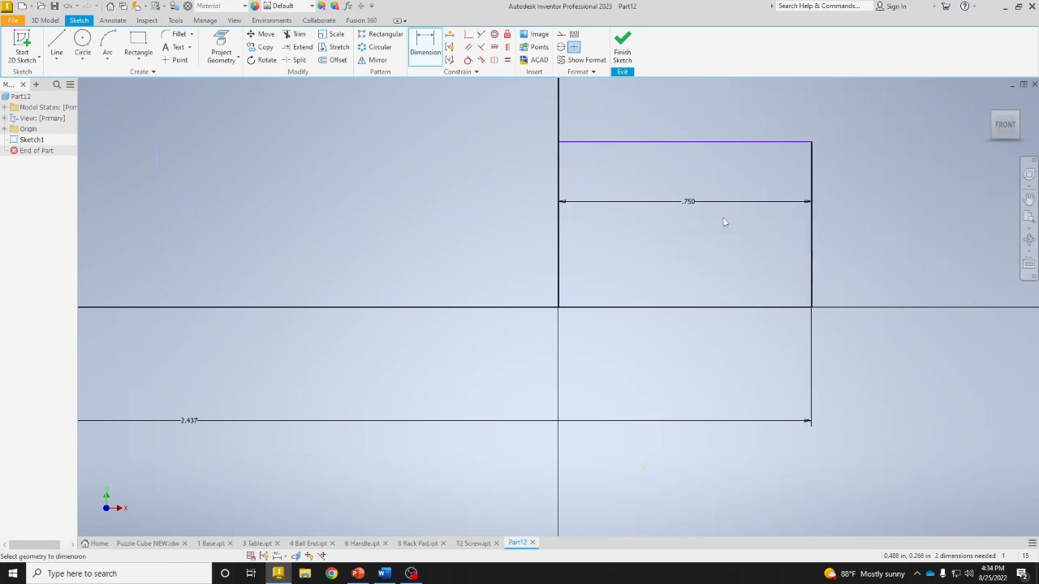
Dimension the height of the shorter rectangle above the axis as .495/2 in.
scroll(483, 243, "up", 5)
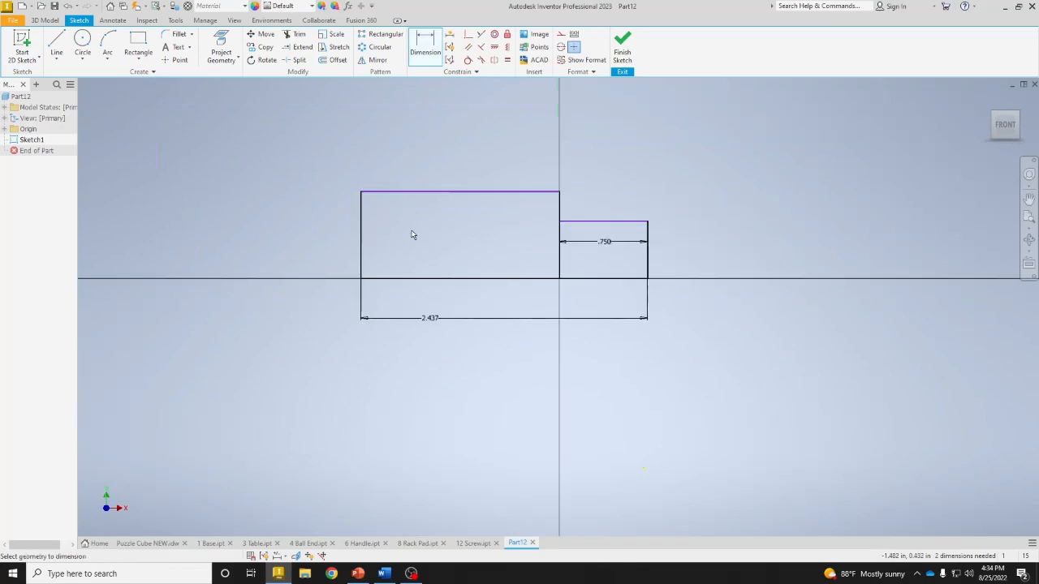
left_click(629, 222)
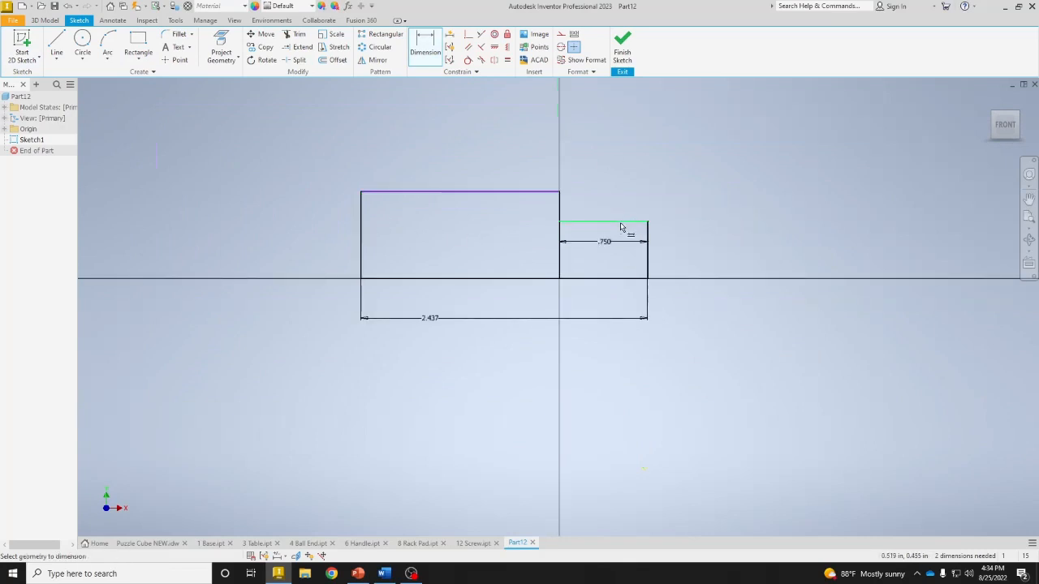
left_click(649, 281)
left_click(723, 272)
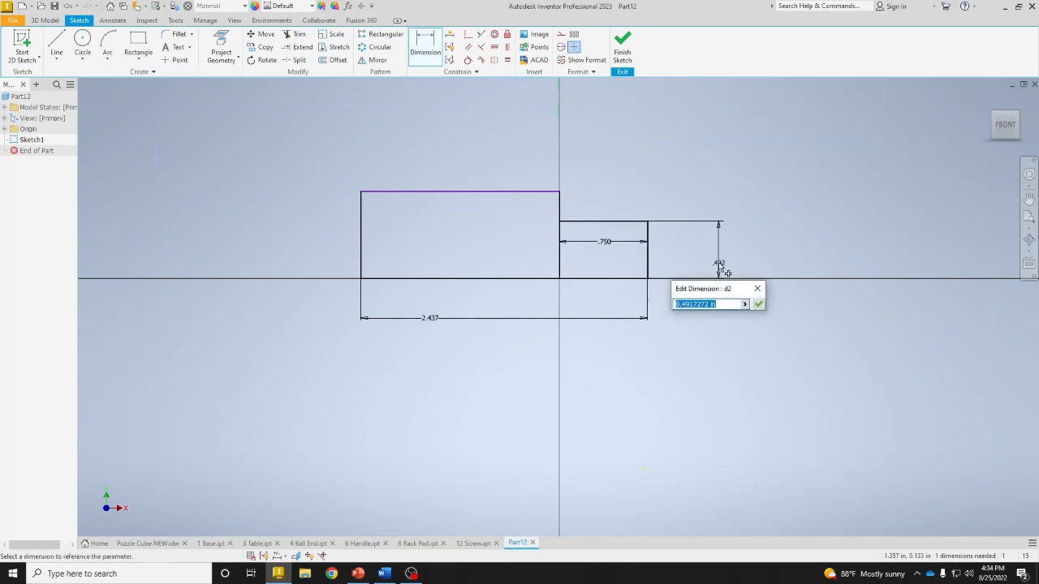
type(".495/2")
key("Return")
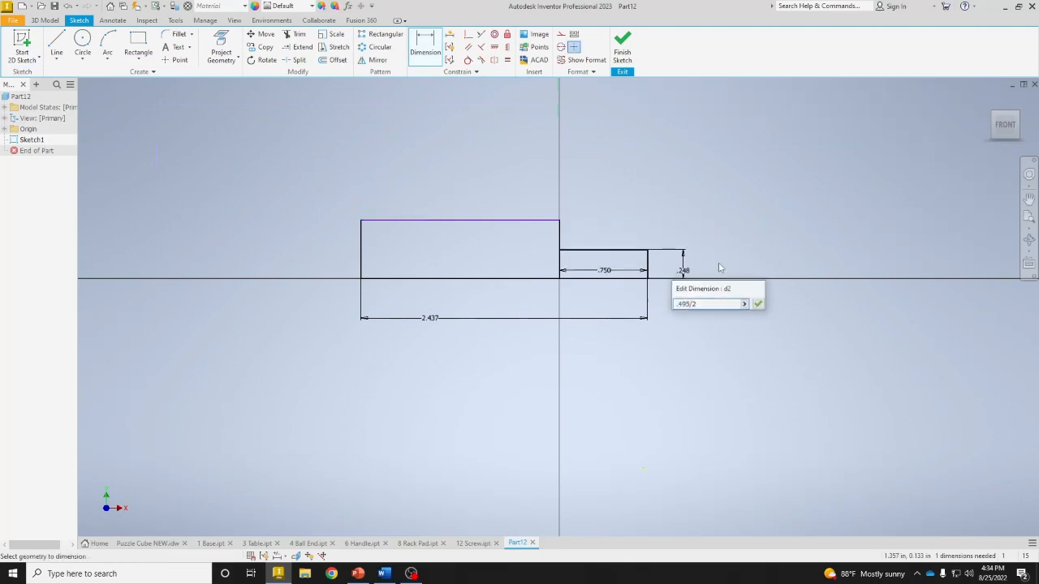
Dimension the height of the longer rectangle above the axis as .749/2 in.
left_click(438, 220)
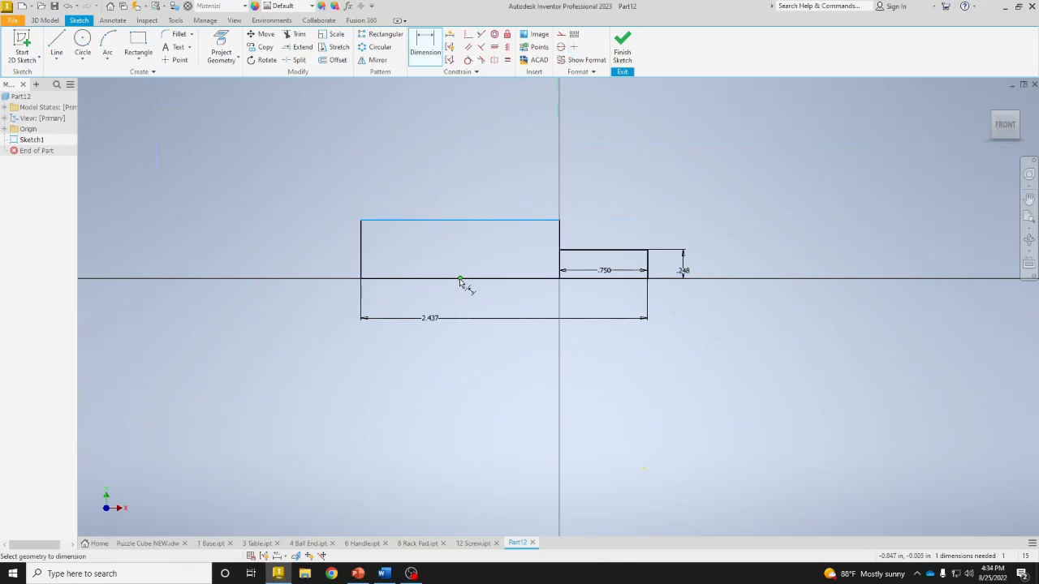
left_click(455, 280)
left_click(434, 252)
type(".74")
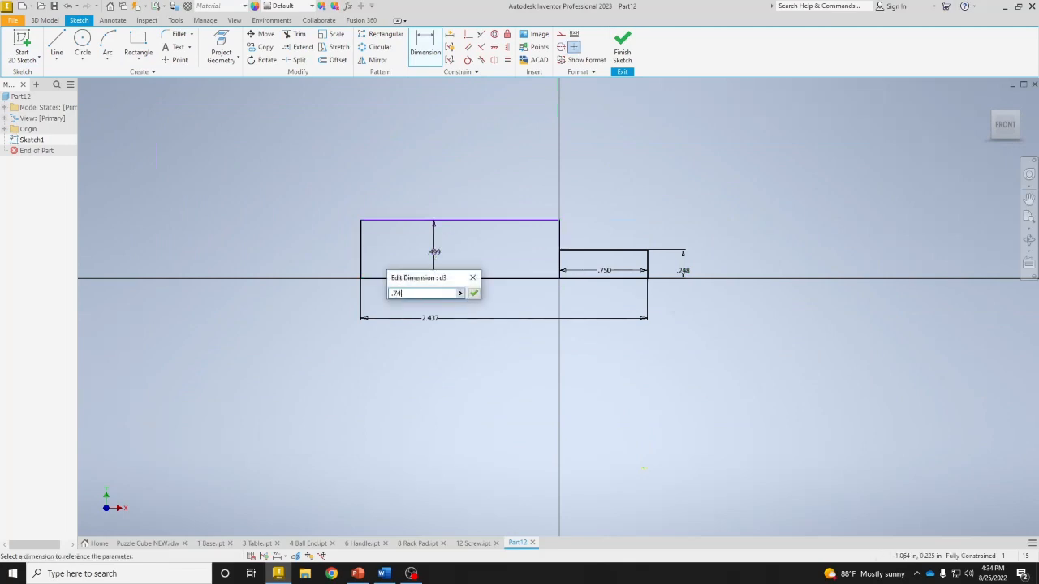
type("9/2")
key("Return")
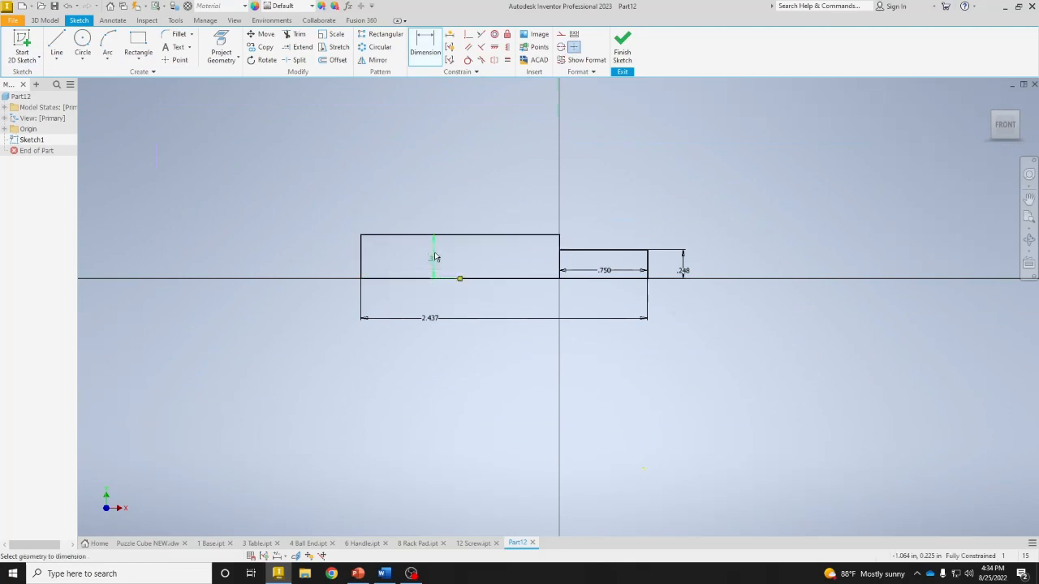
Revolve both rectangle profiles a full 360 degrees about their shared lower edge to form the stepped shaft.
key("r")
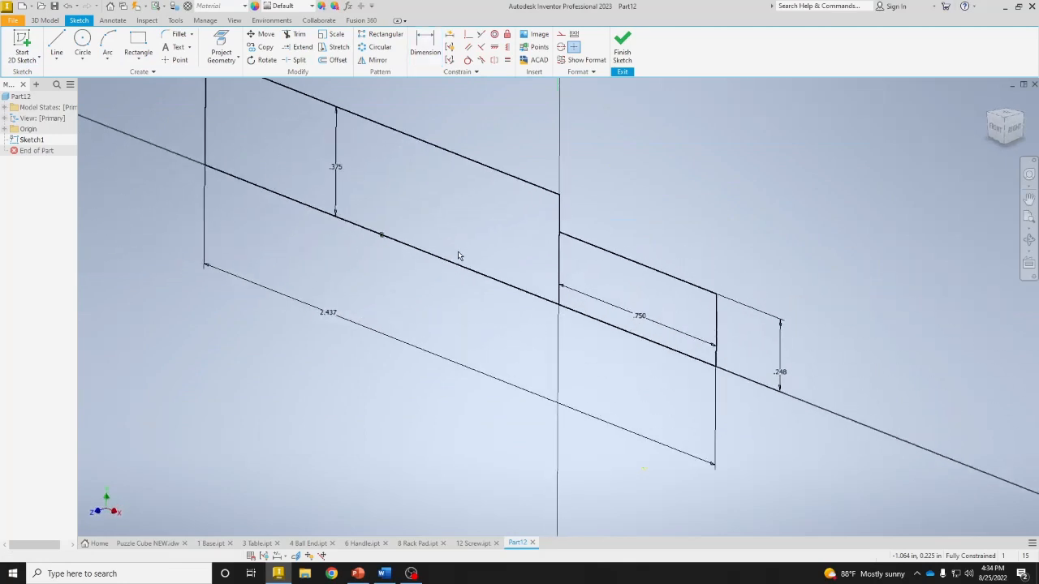
left_click(473, 224)
left_click(605, 278)
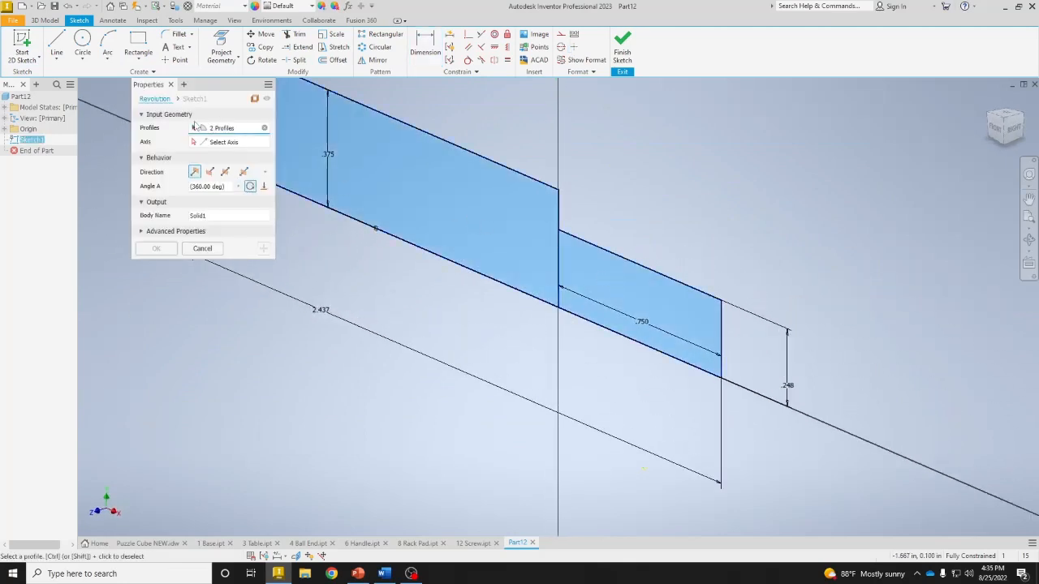
left_click(464, 270)
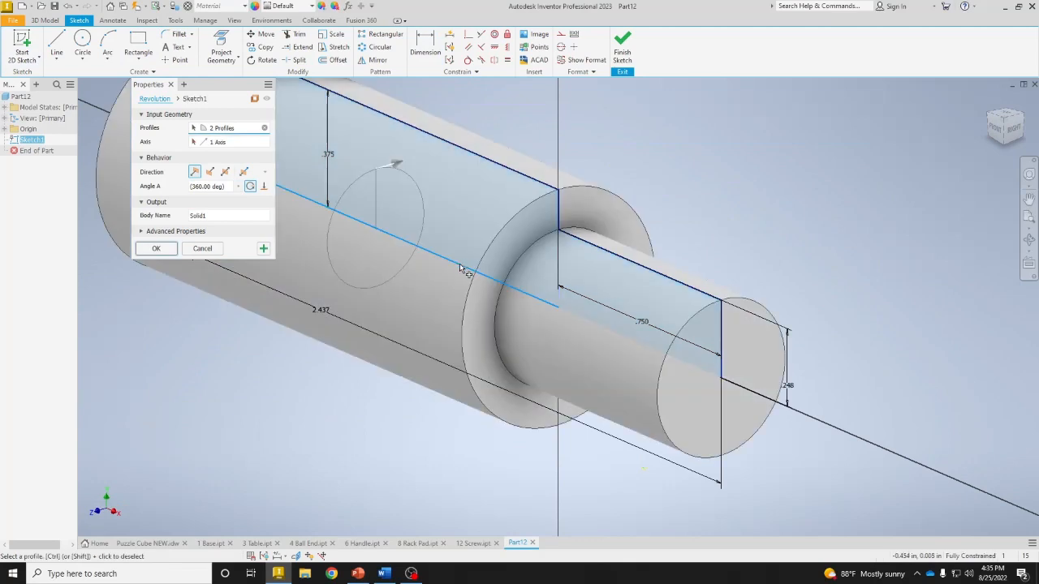
left_click(156, 249)
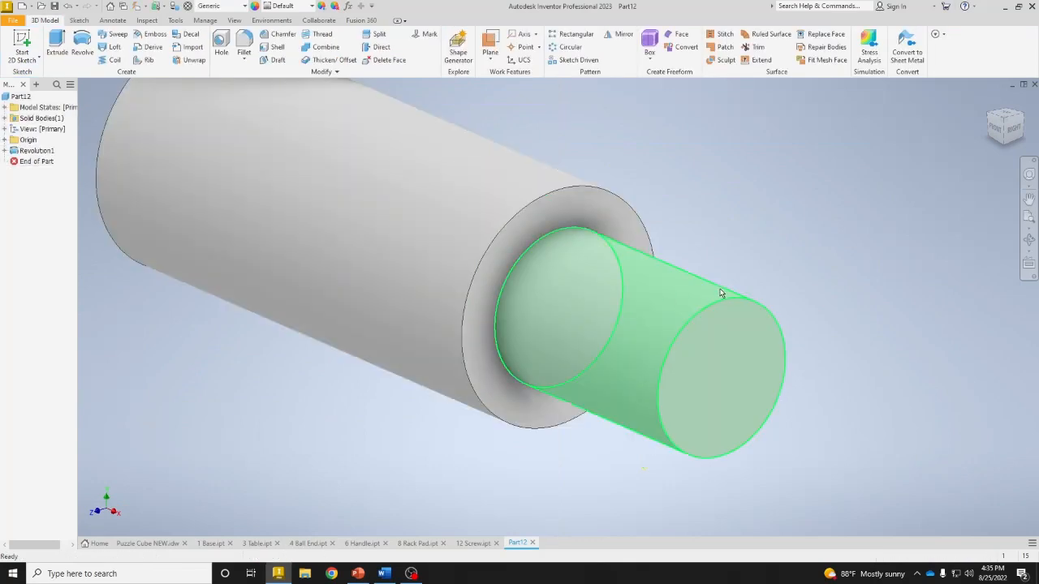
Start a sketch on the ring-shaped shoulder face between the two diameters and project the smaller cylinder's circular outline into it.
left_click(549, 209)
left_click(874, 311)
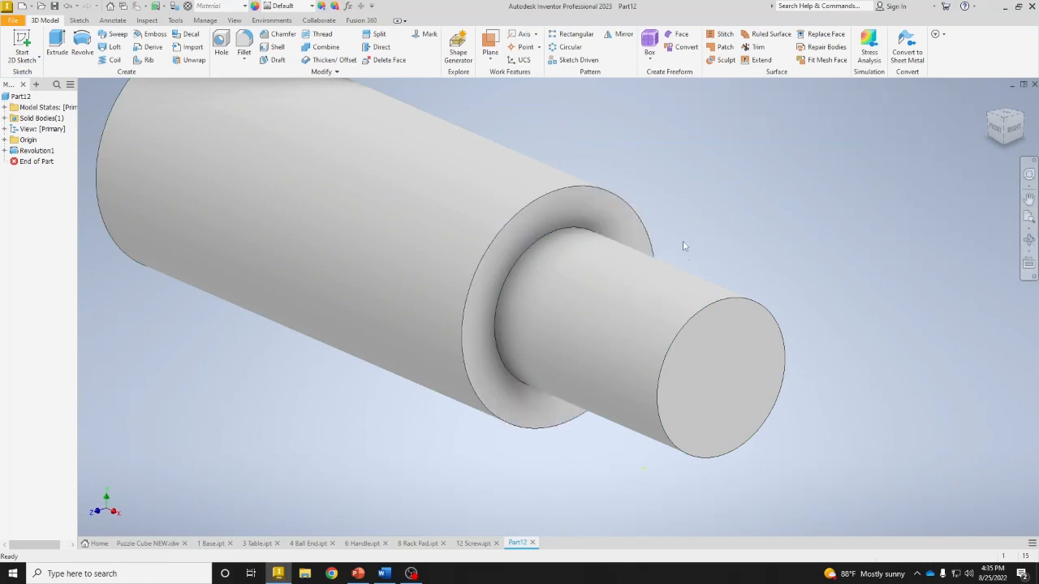
left_click(570, 208)
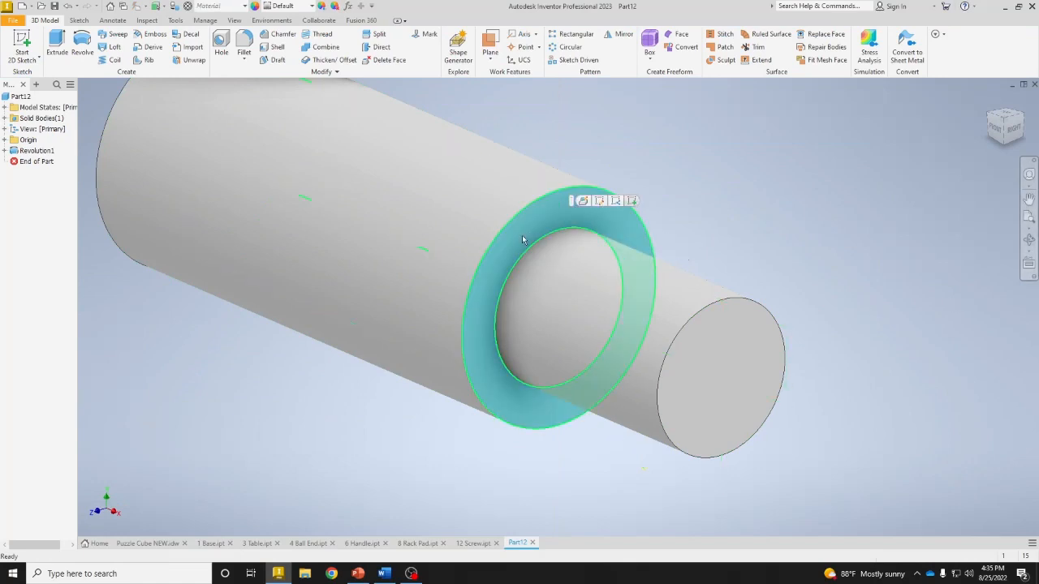
left_click(633, 202)
key("s")
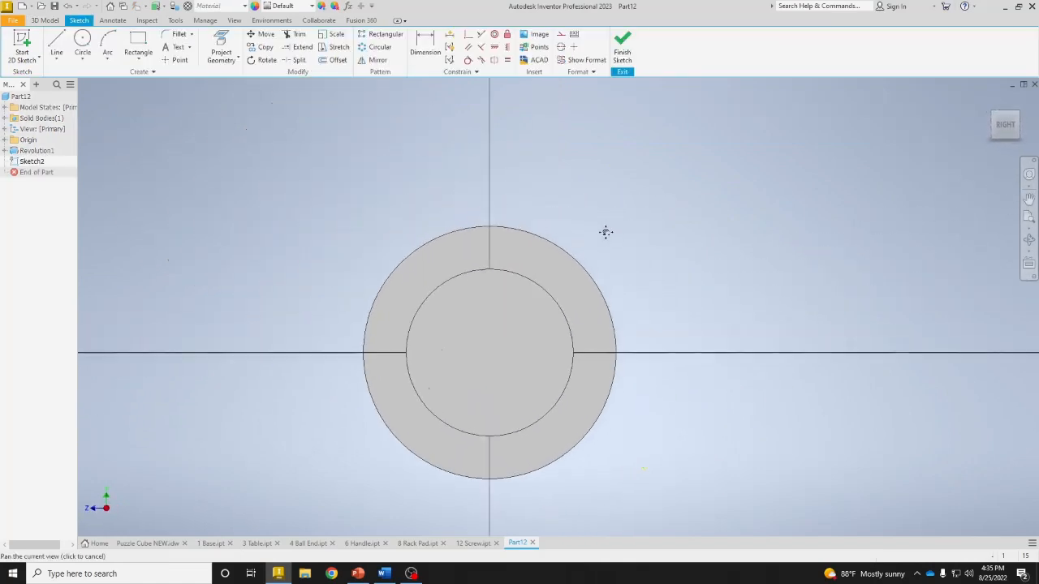
key("p")
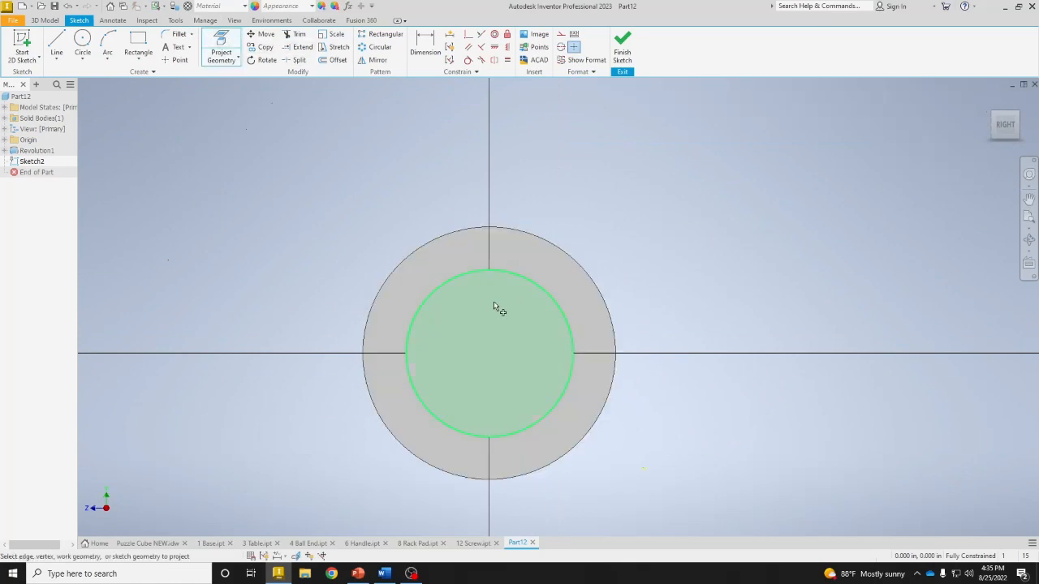
left_click(501, 326)
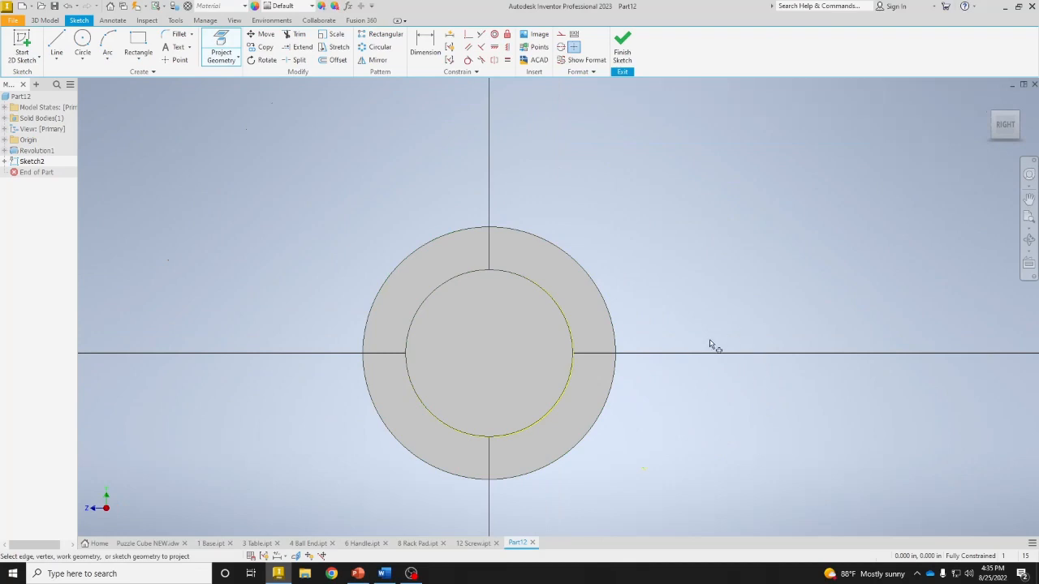
key("Escape")
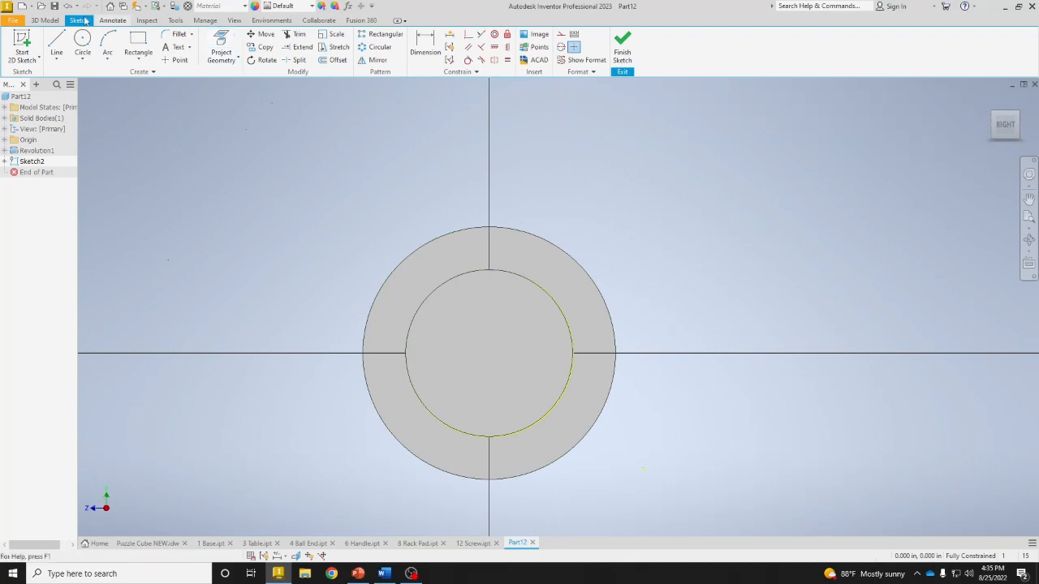
Sketch a closed trapezoid with a narrower top edge just above the shaft's larger circle, straddling the vertical axis.
left_click(56, 46)
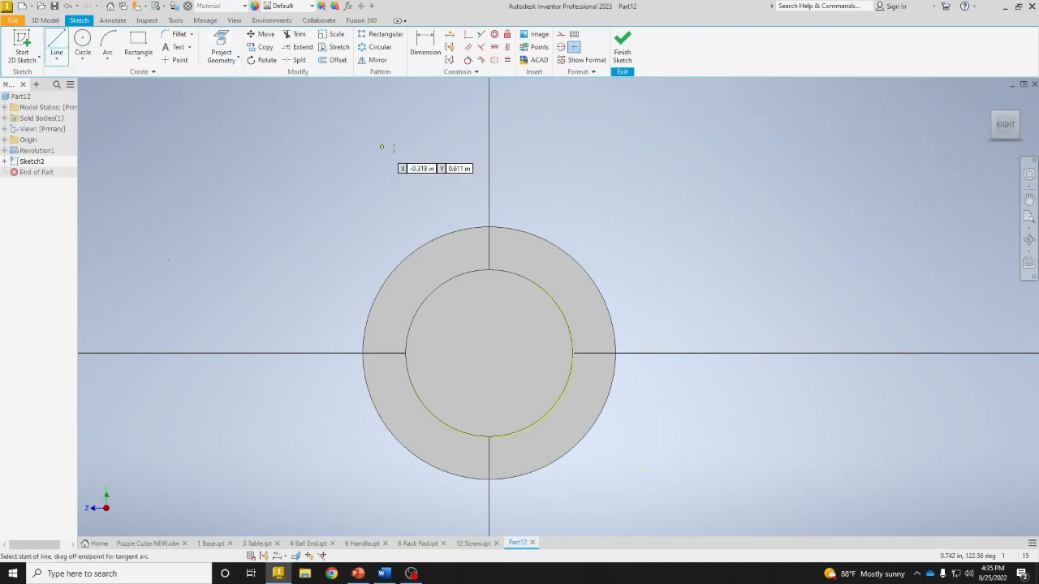
left_click(442, 207)
left_click(458, 103)
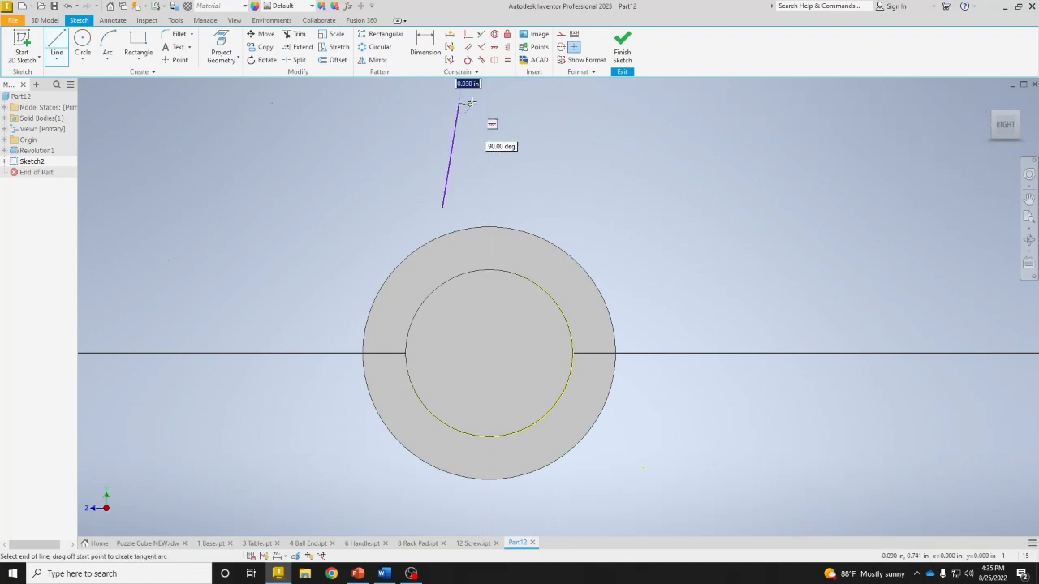
left_click(511, 103)
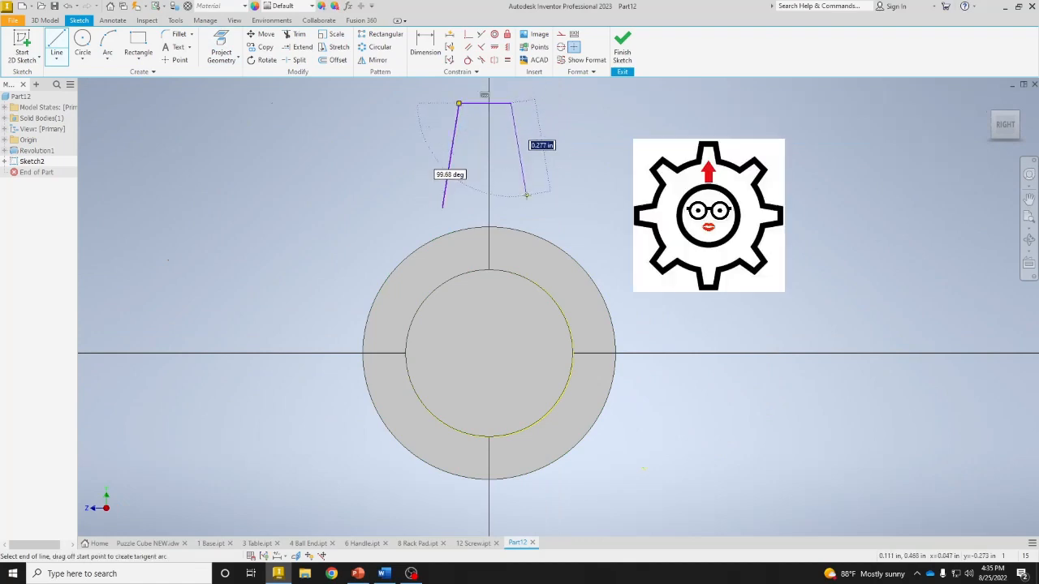
left_click(531, 207)
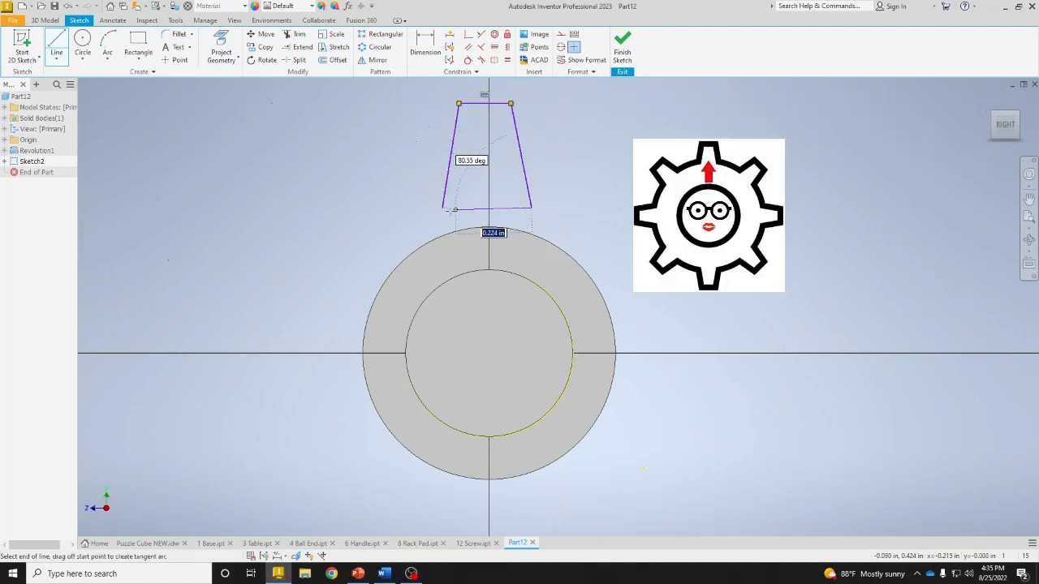
left_click(442, 207)
key("Escape")
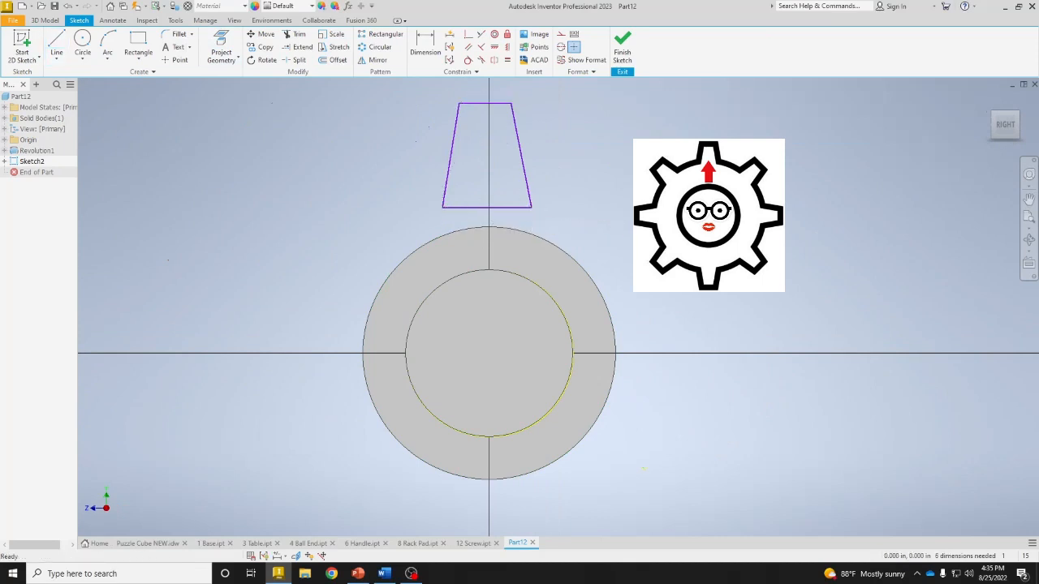
Draw a vertical line from the shaft's centre up to the trapezoid's top edge.
left_click(56, 40)
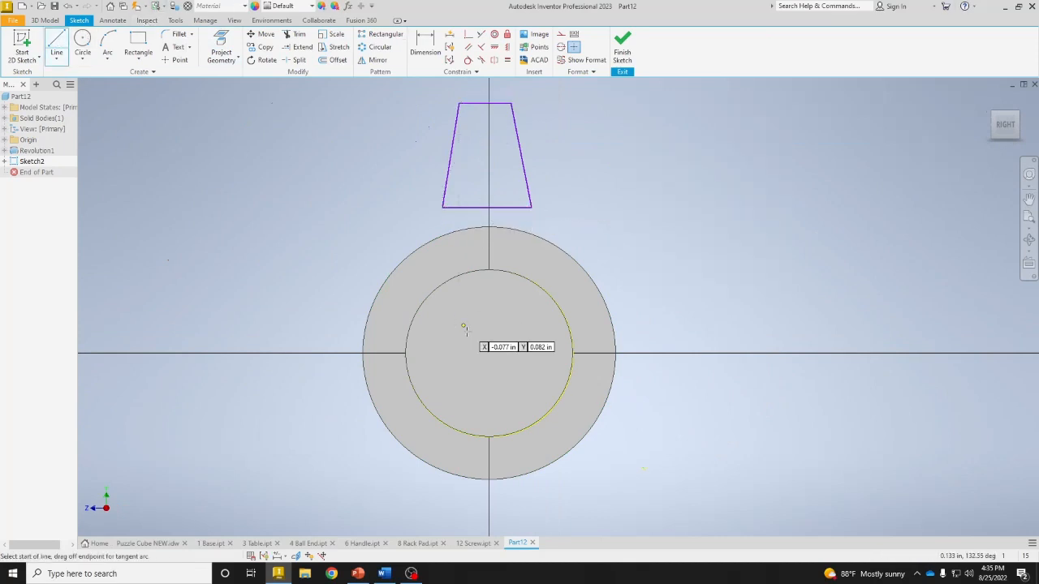
left_click(488, 354)
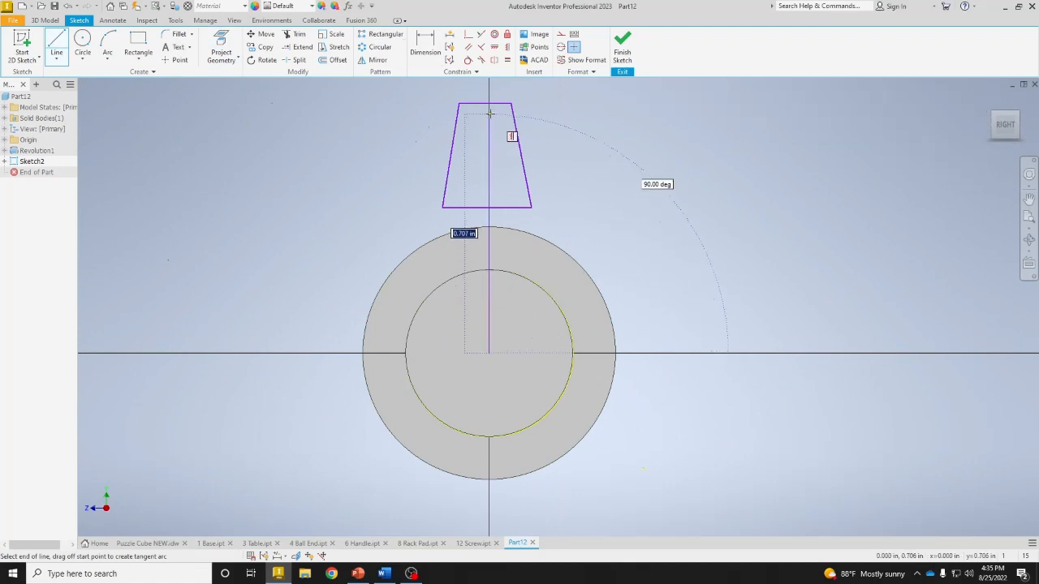
key("Escape")
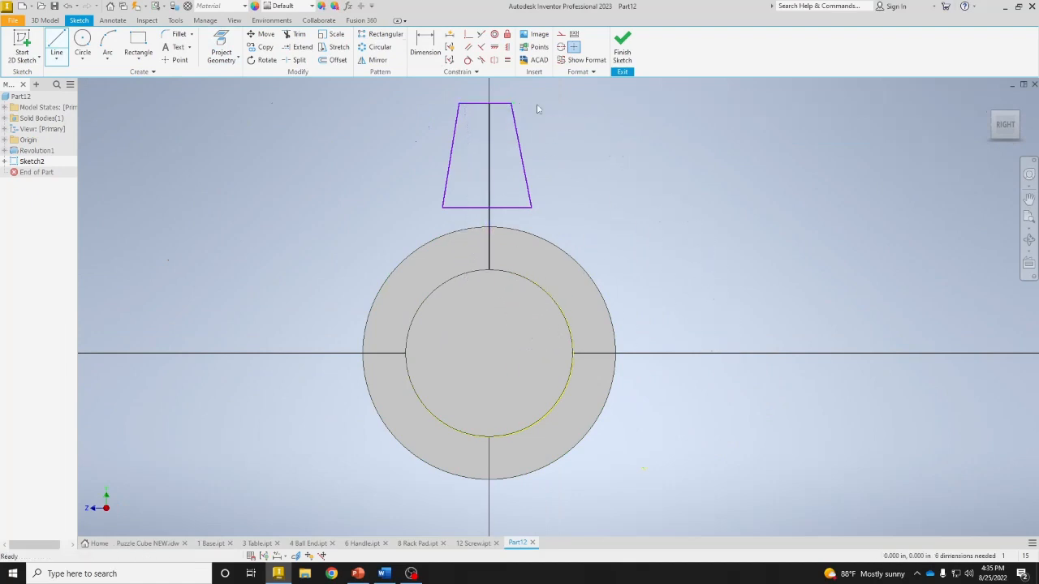
key("Escape")
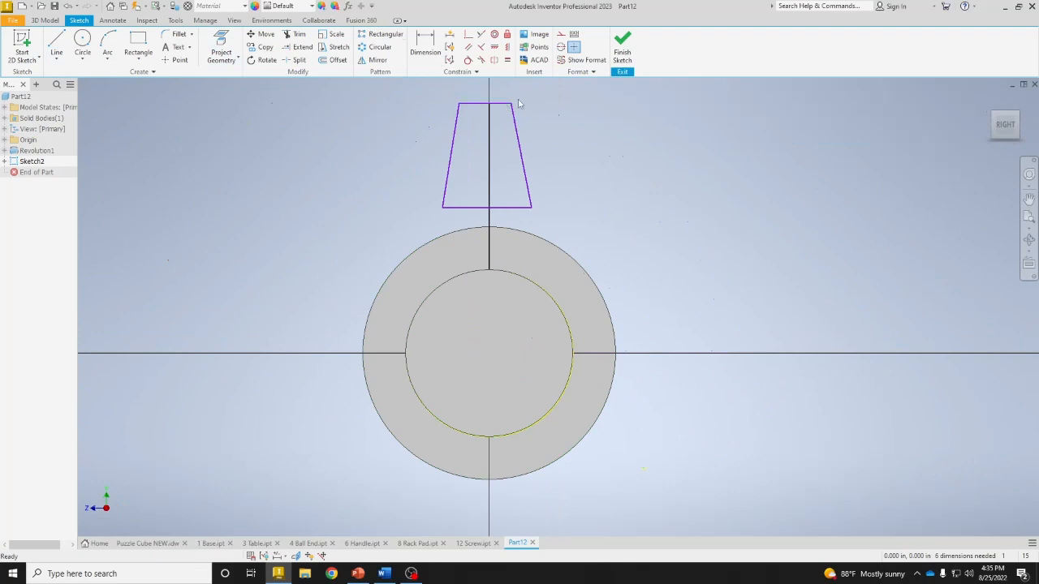
Centre the trapezoid with coincident constraints, tying its top edge midpoint to the vertical line's upper end and its bottom edge midpoint to the line.
left_click(469, 34)
left_click(485, 105)
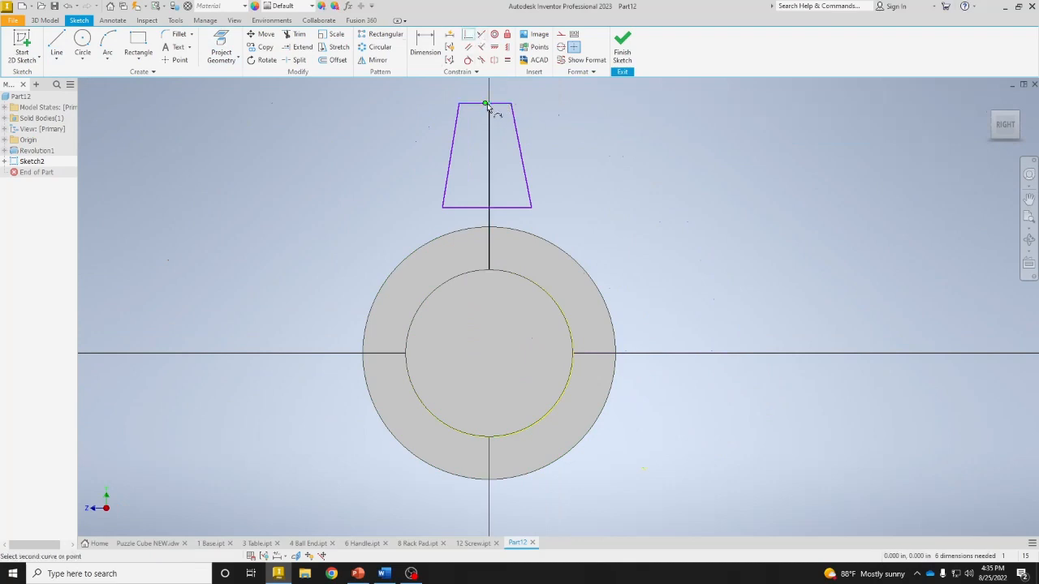
left_click(488, 106)
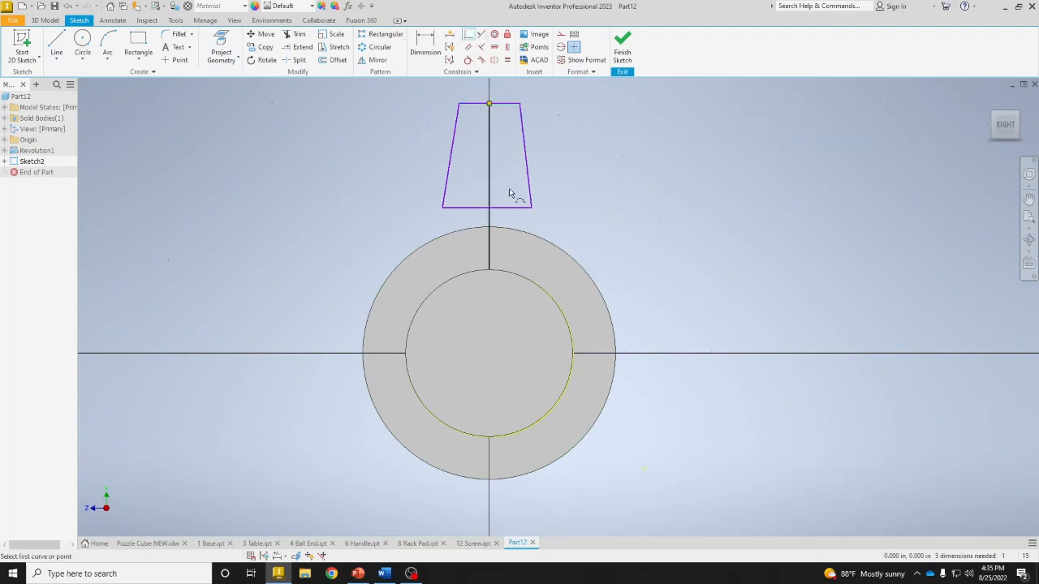
key("Escape")
left_click(468, 34)
left_click(486, 210)
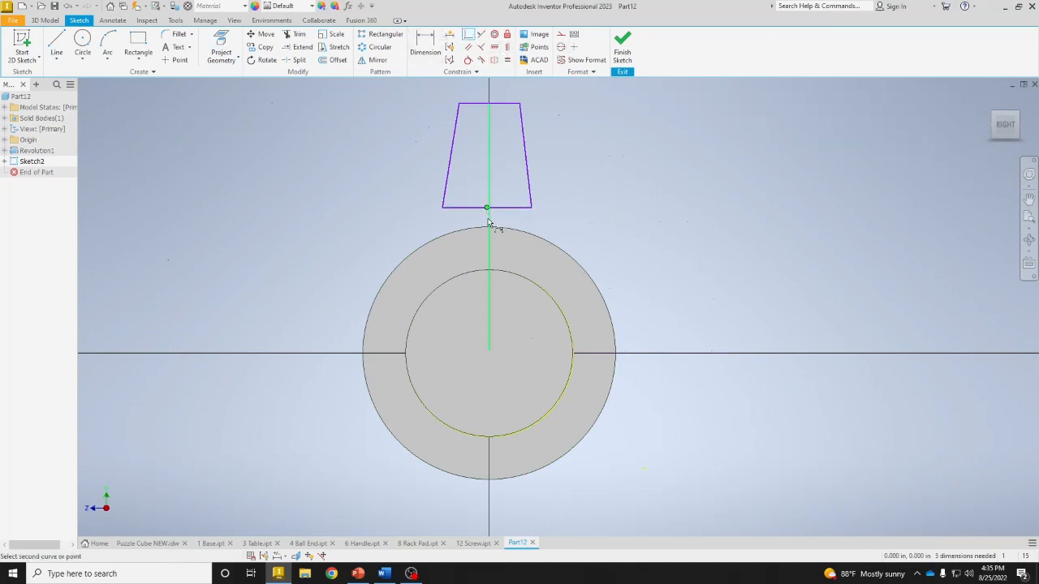
left_click(489, 224)
key("Escape")
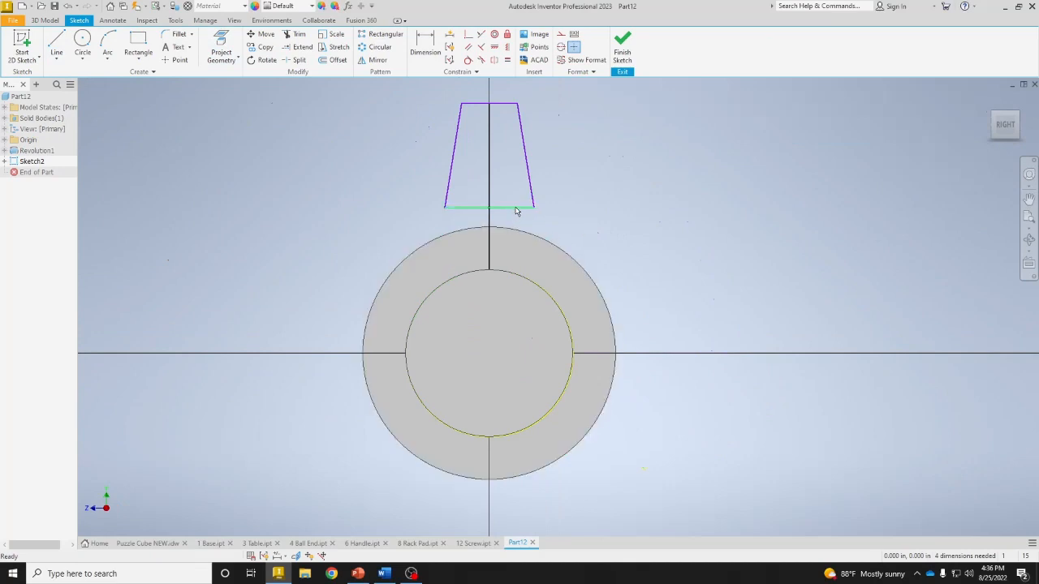
Move the trapezoid's bottom and top edges down so the profile overlaps the outer ring of the shaft.
left_click_drag(514, 210, 522, 271)
left_click_drag(512, 104, 512, 198)
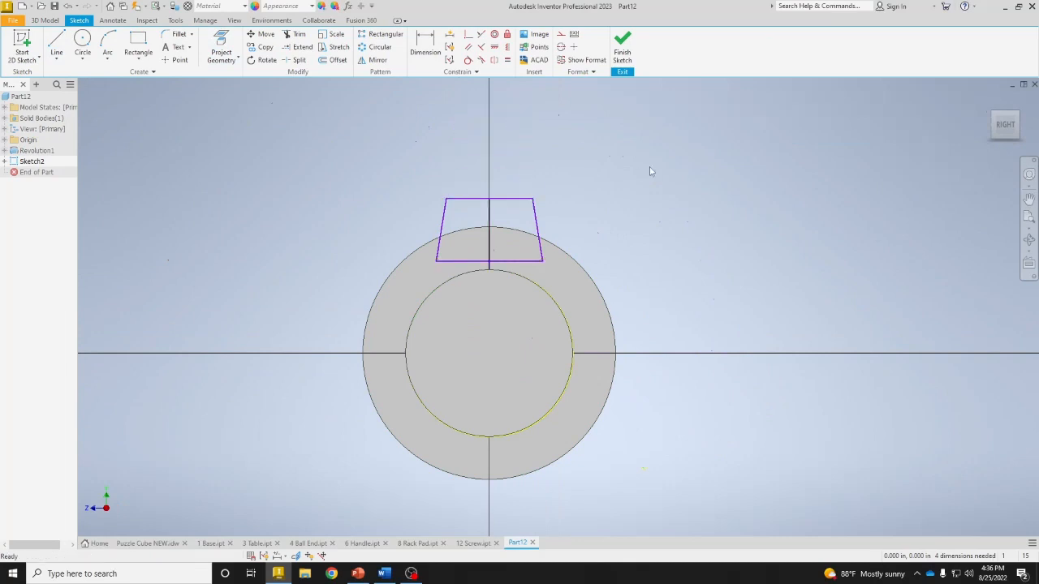
left_click(669, 183)
Dimension the vertical line from the shaft centre to the trapezoid's top edge as 1.164/2 in.
left_click(437, 57)
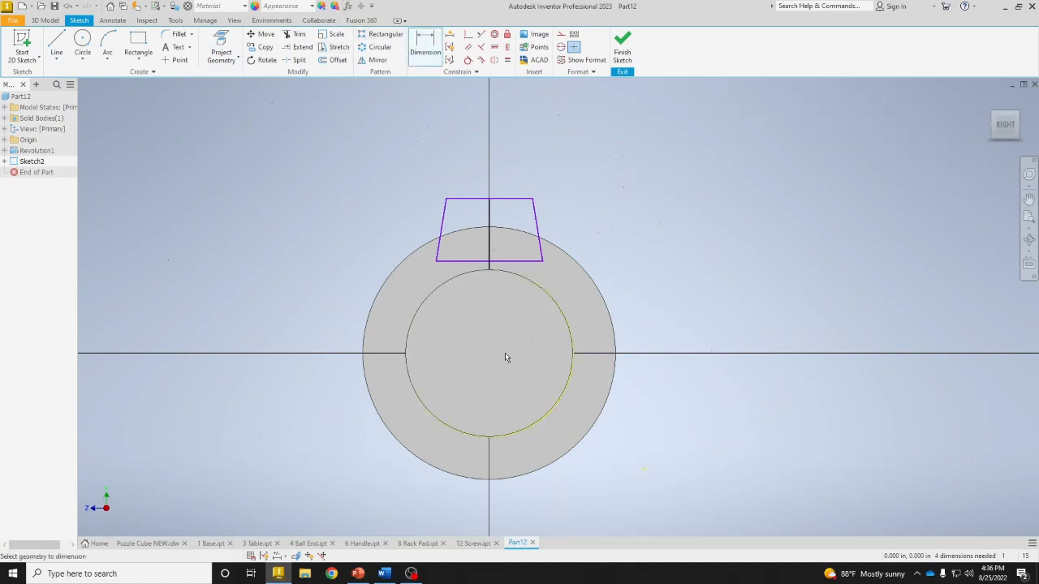
left_click(491, 343)
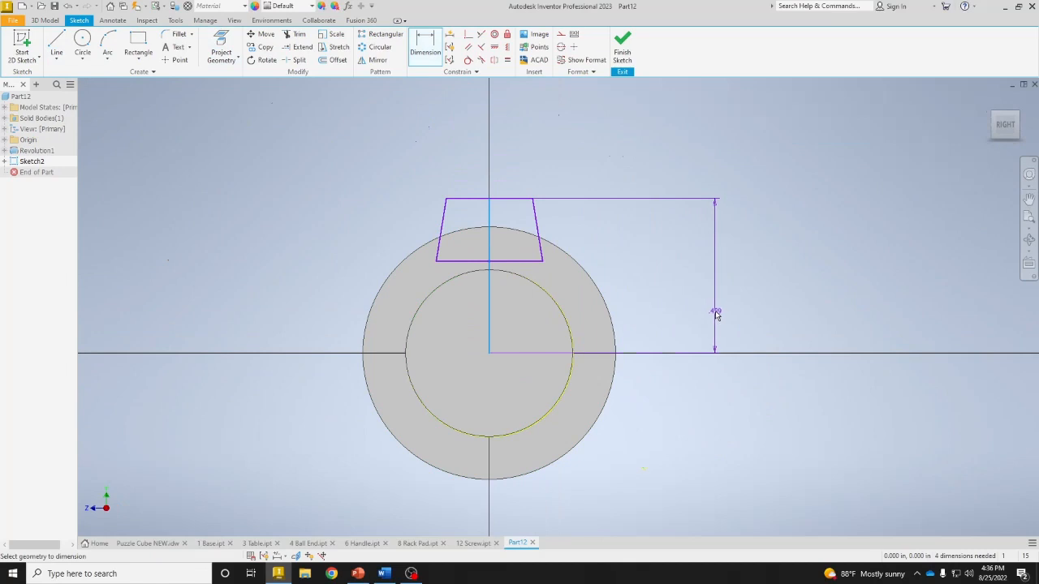
left_click(723, 298)
type("1.164/2")
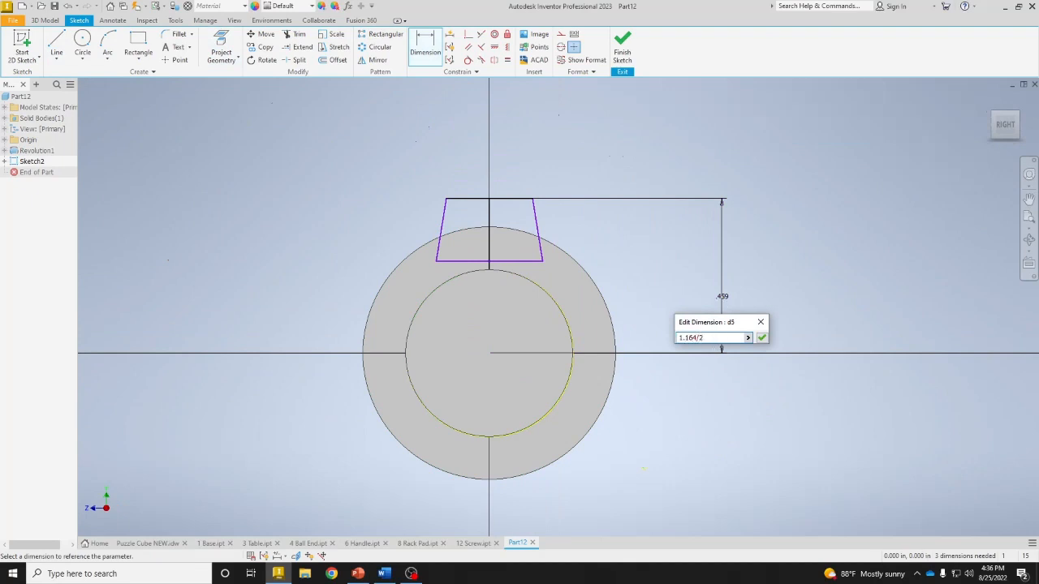
key("Return")
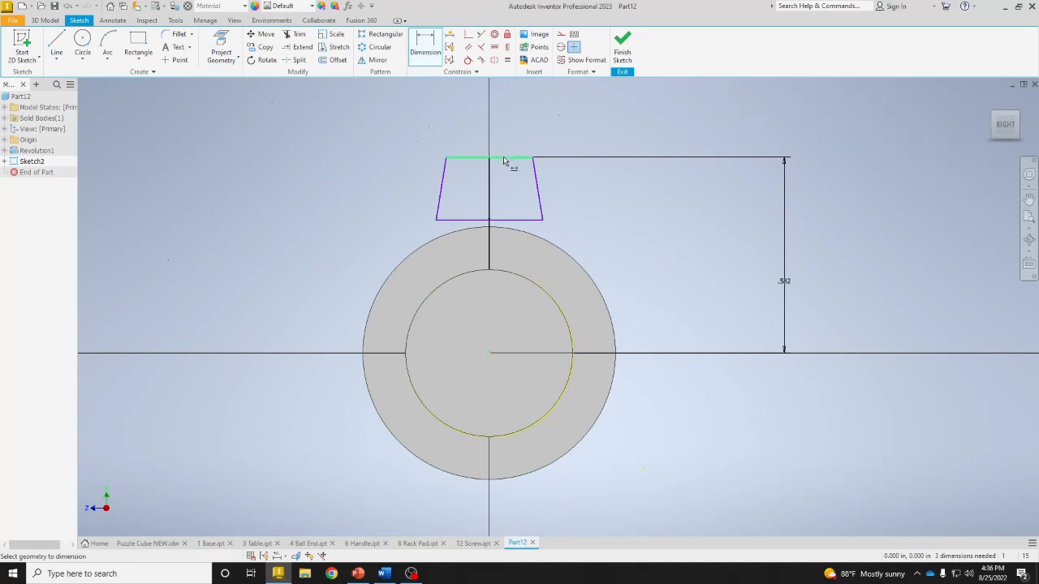
Dimension the trapezoid's vertical height as .183 in.
left_click(538, 188)
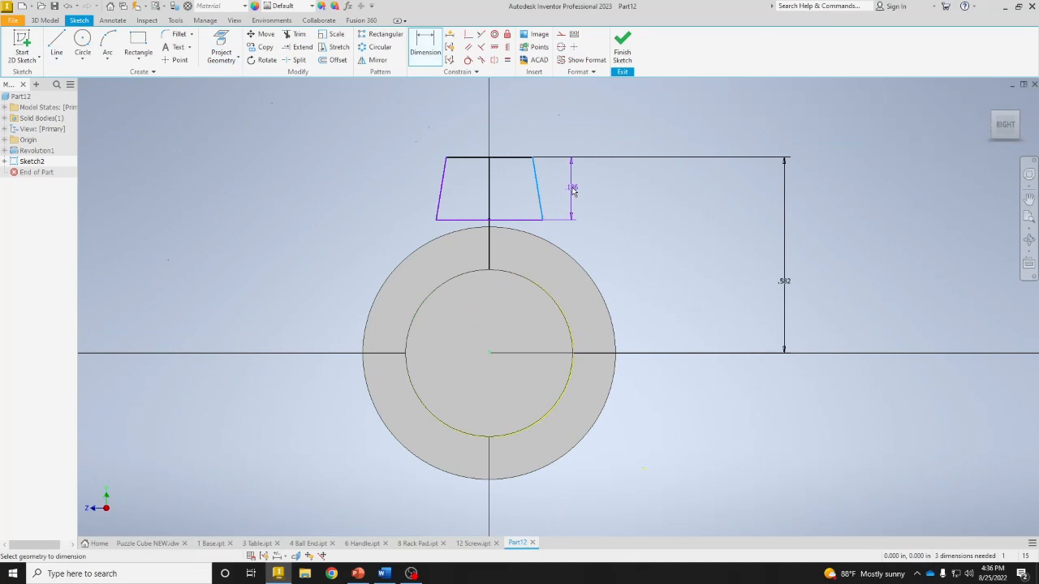
left_click(572, 191)
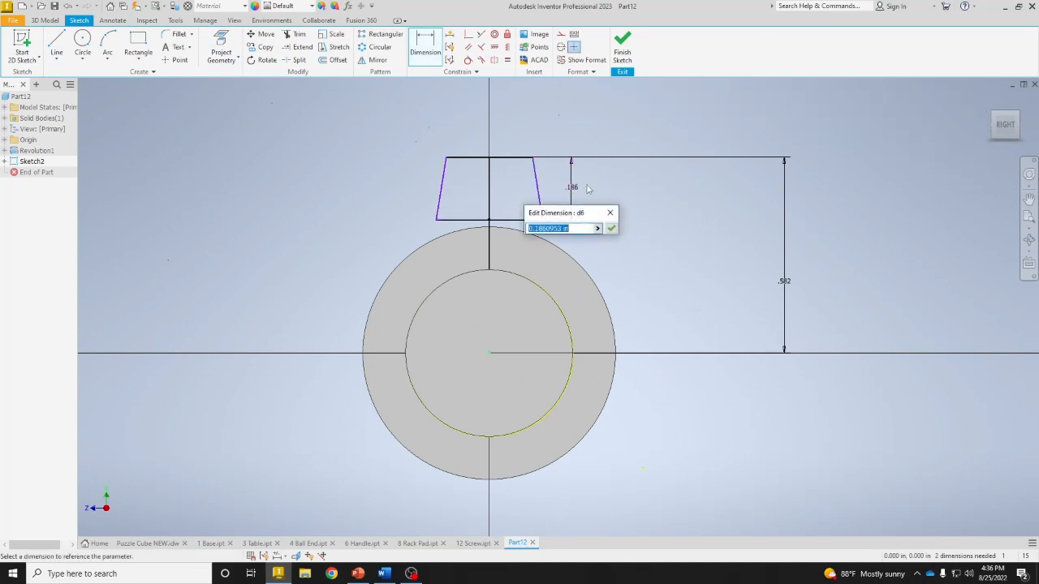
type(".183")
key("Return")
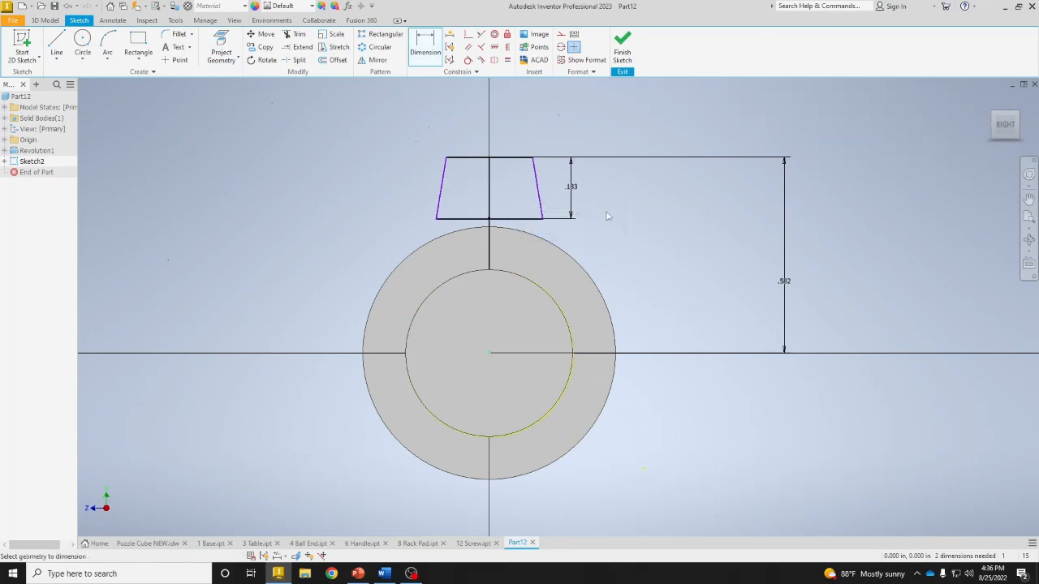
Dimension the angle between the trapezoid's two slanted sides as 20 degrees.
left_click(444, 174)
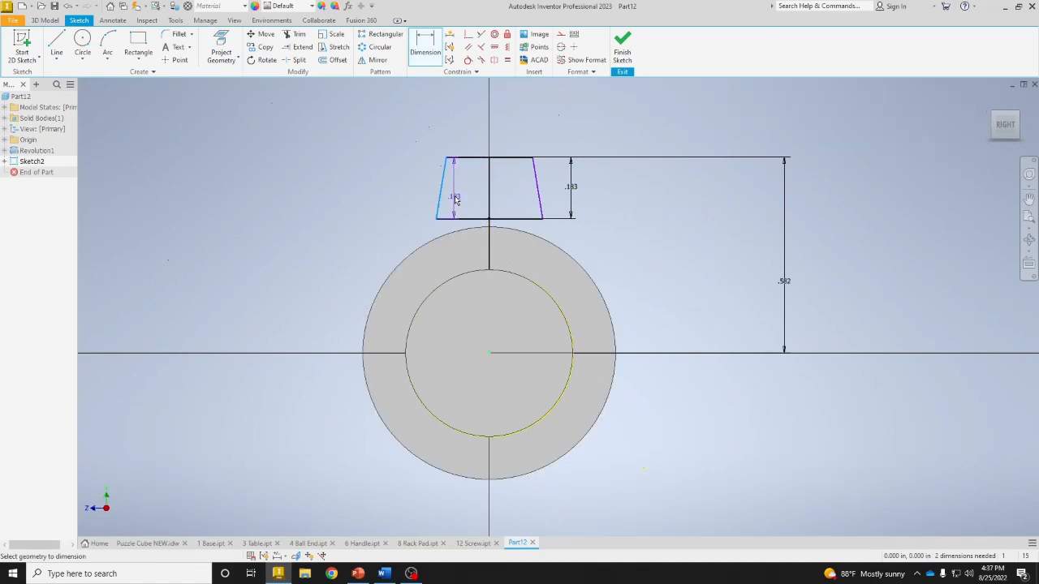
left_click(538, 186)
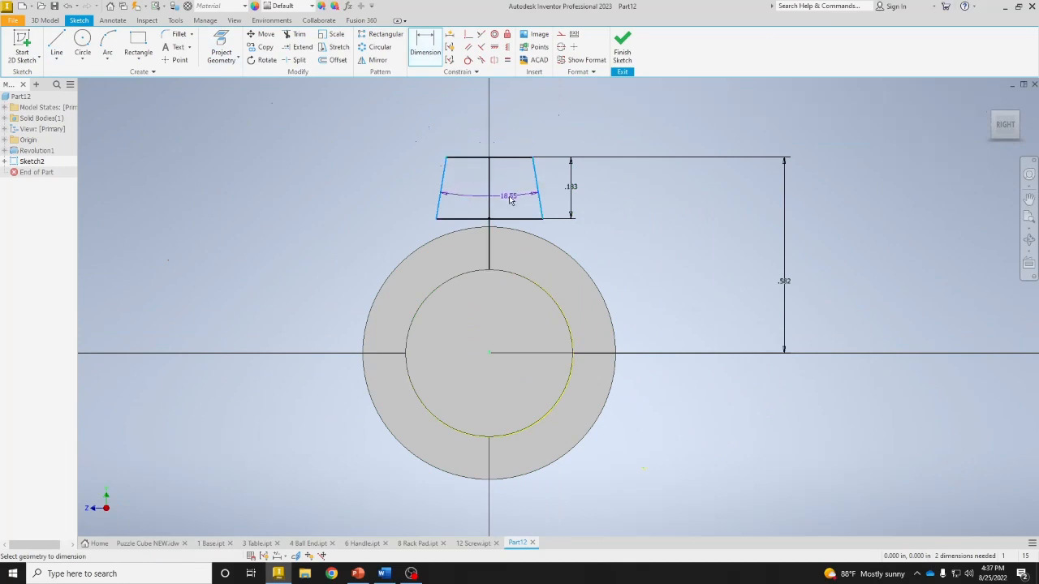
left_click(510, 201)
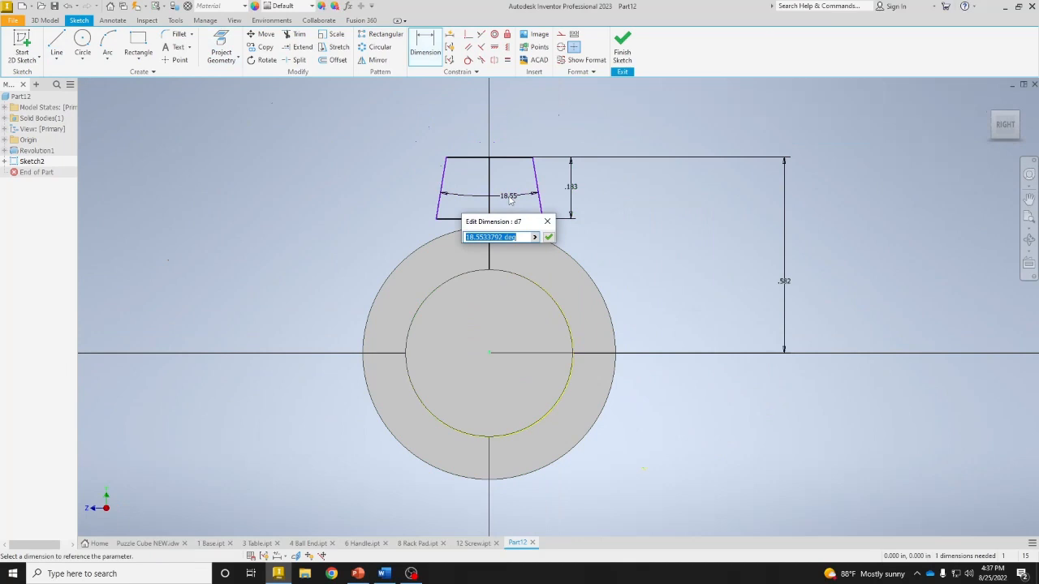
type("20")
key("Return")
key("Escape")
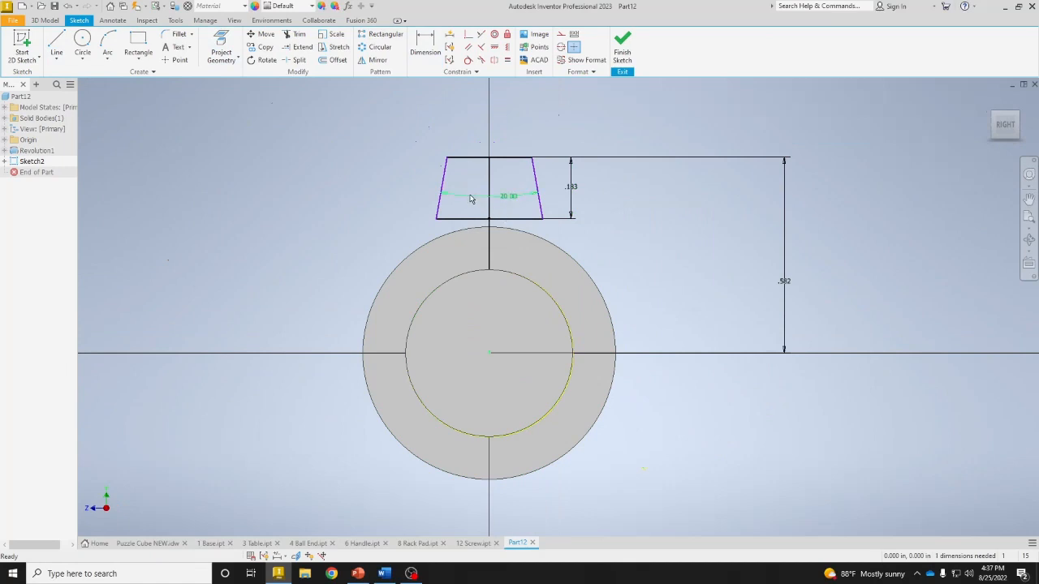
Draw a horizontal line across the trapezoid connecting the midpoints of its slanted sides.
left_click(57, 45)
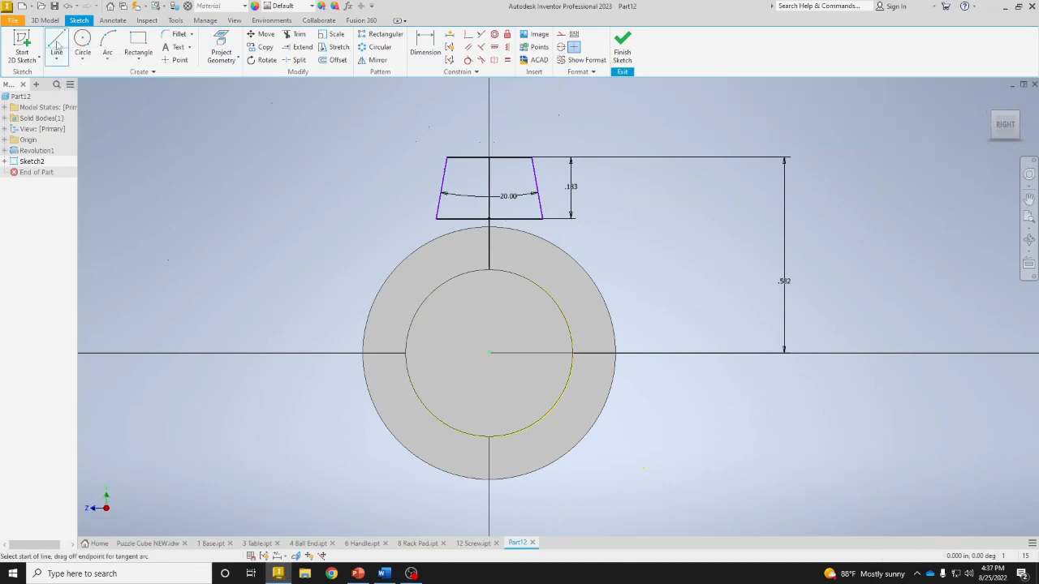
left_click(442, 190)
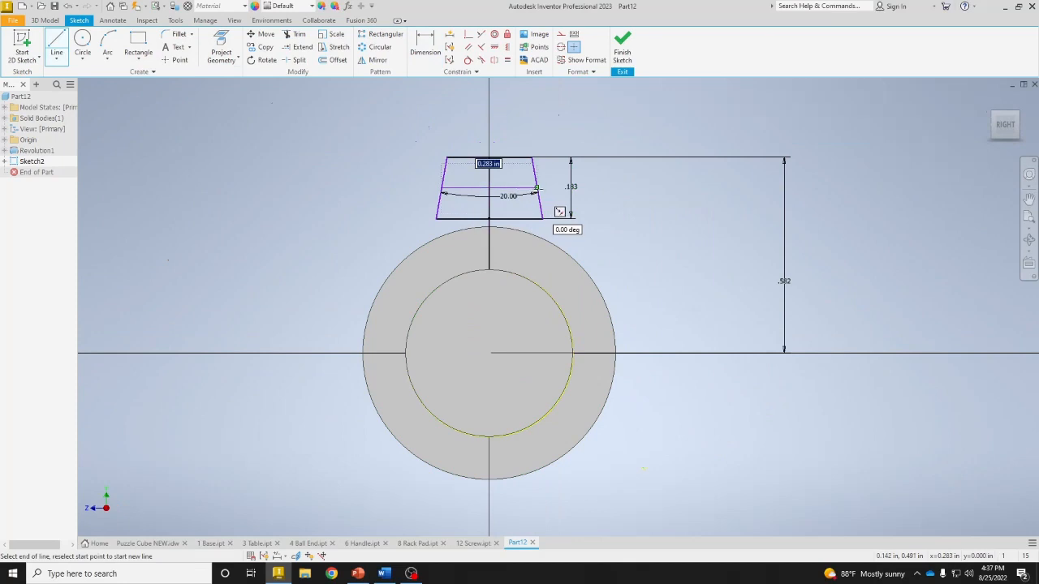
left_click(537, 189)
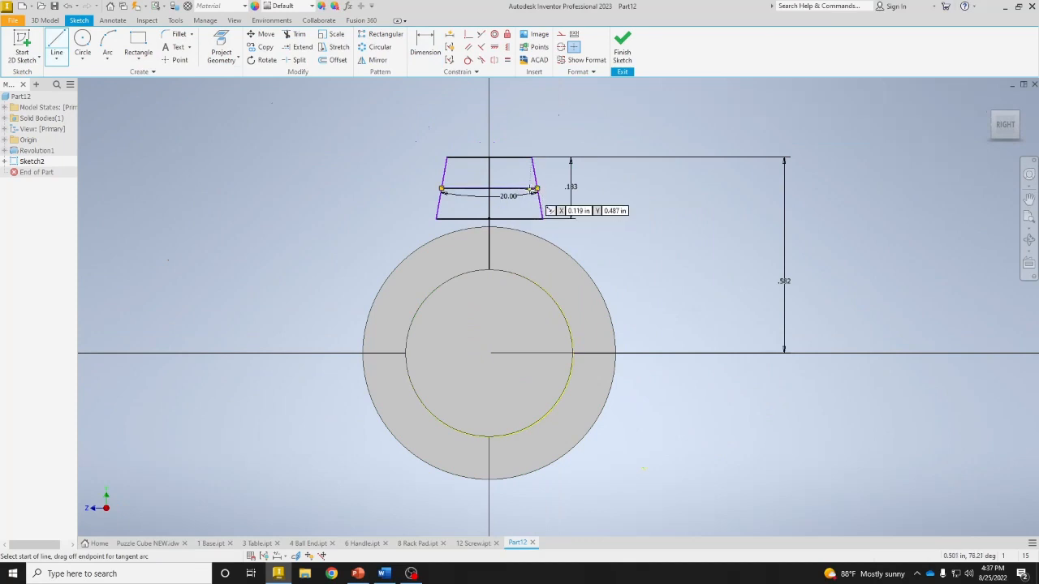
key("Escape")
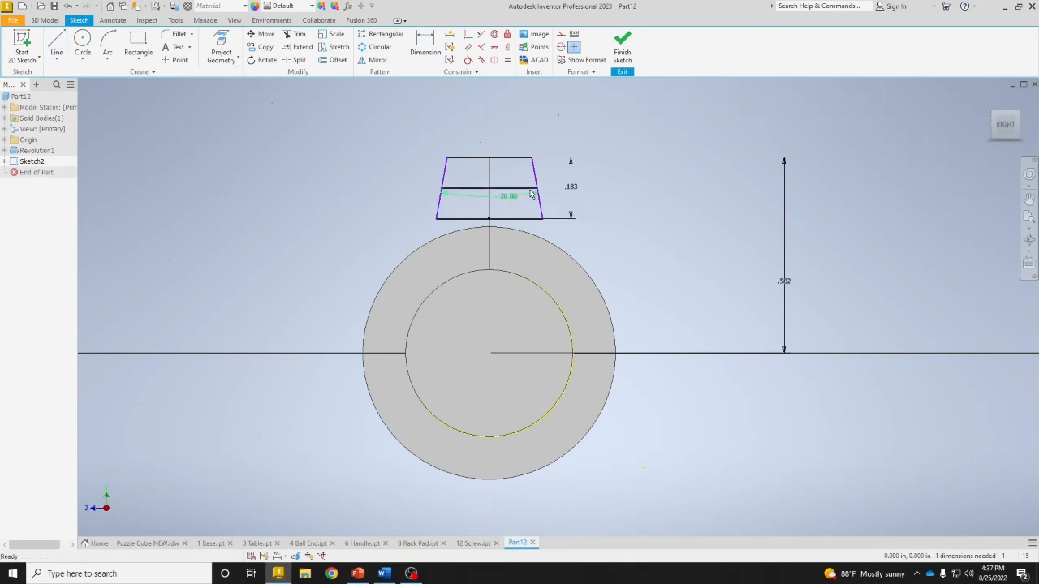
Dimension the horizontal line across the middle of the trapezoid as .1309 in.
key("d")
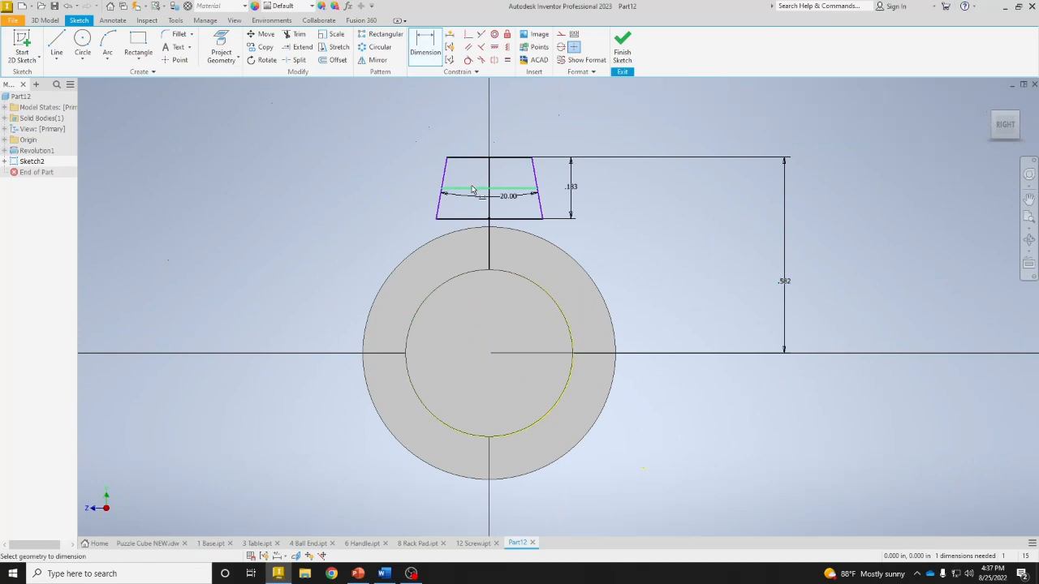
left_click(473, 189)
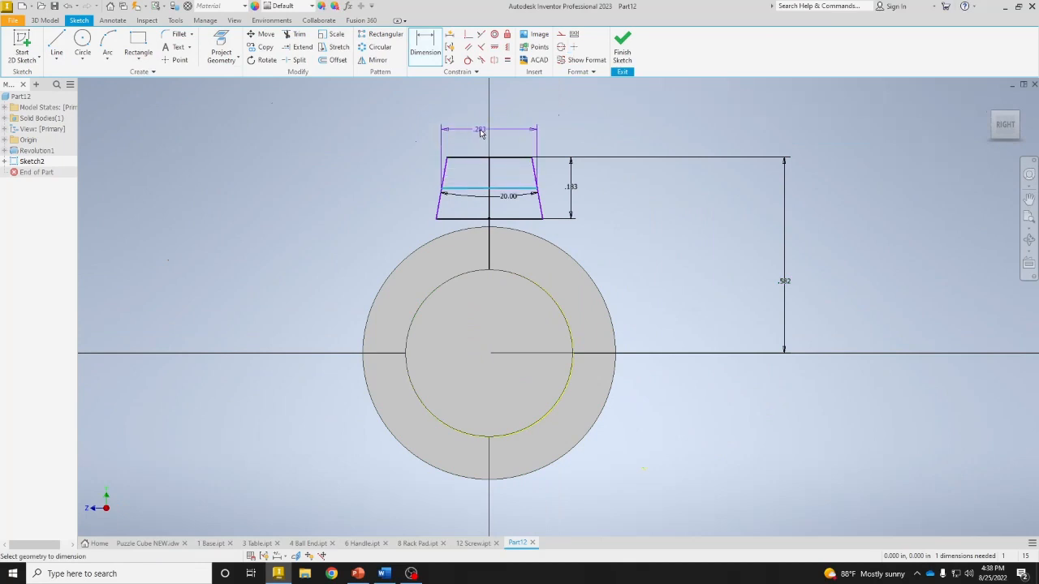
left_click(481, 133)
type("1309")
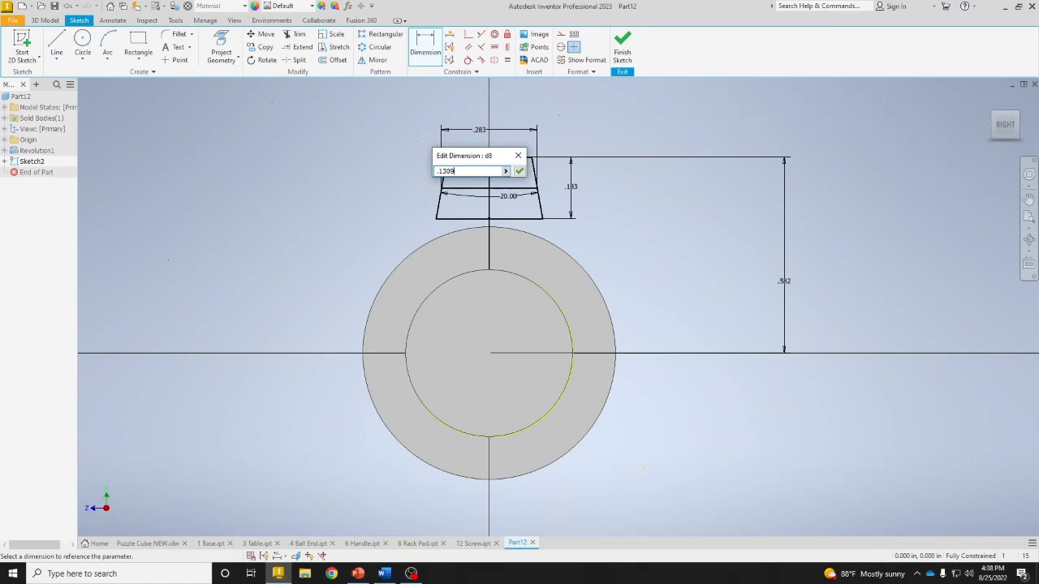
key("Return")
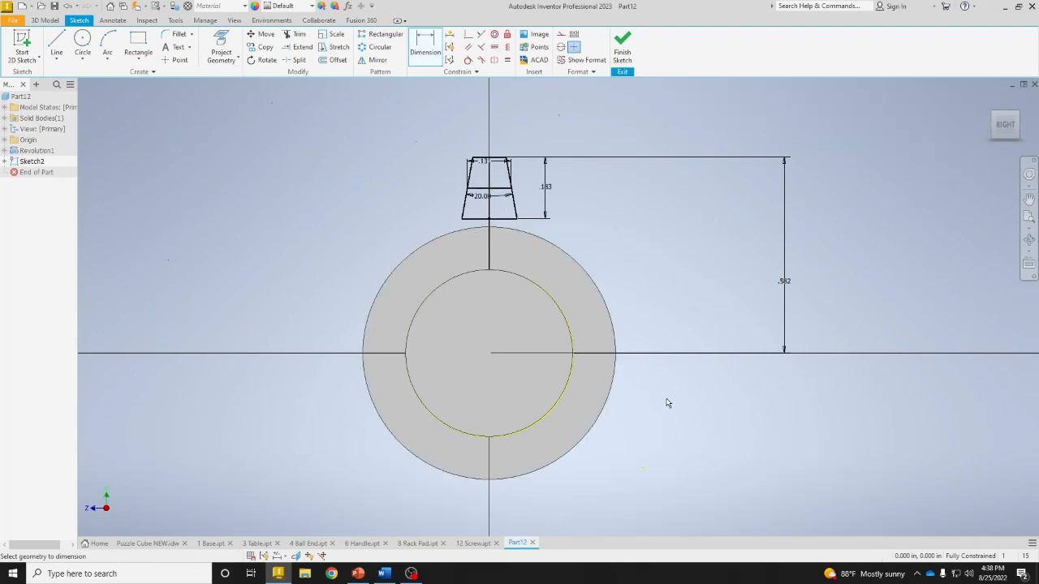
key("Escape")
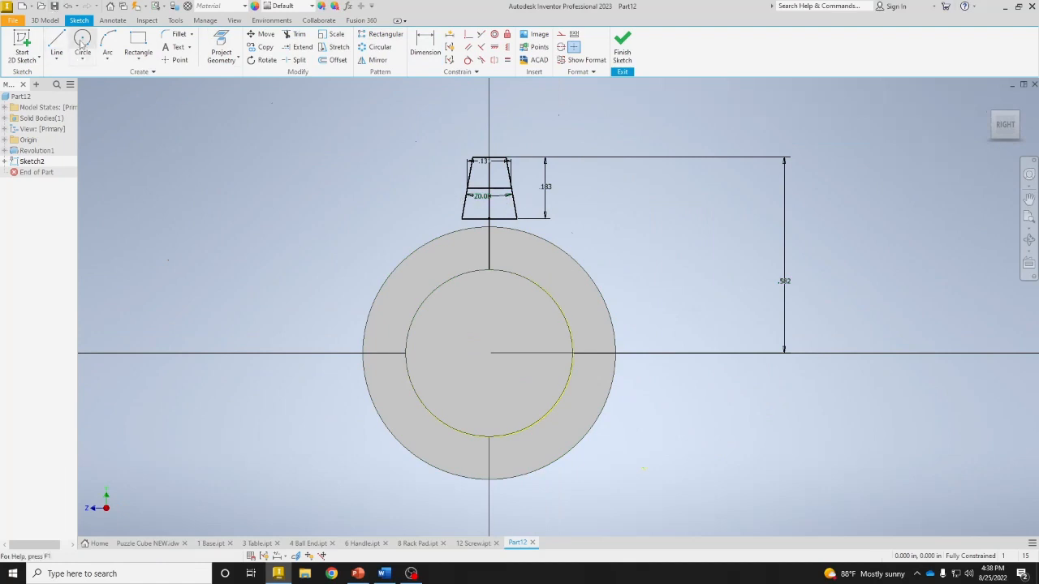
Draw three connected lines extending the trapezoid below its base into the shaft's shoulder face, closing at the base's other corner.
left_click(56, 45)
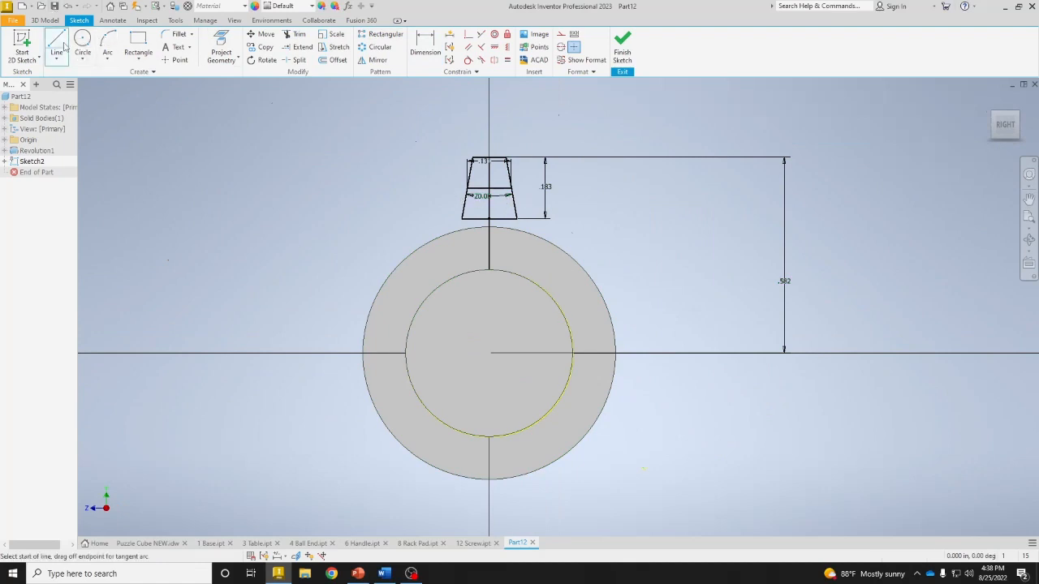
left_click(460, 230)
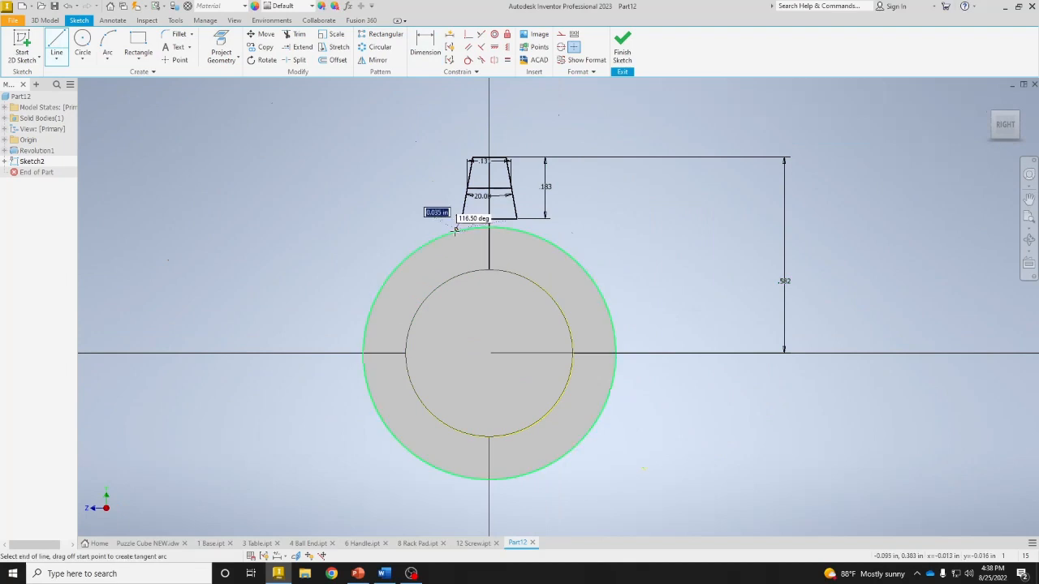
left_click(456, 254)
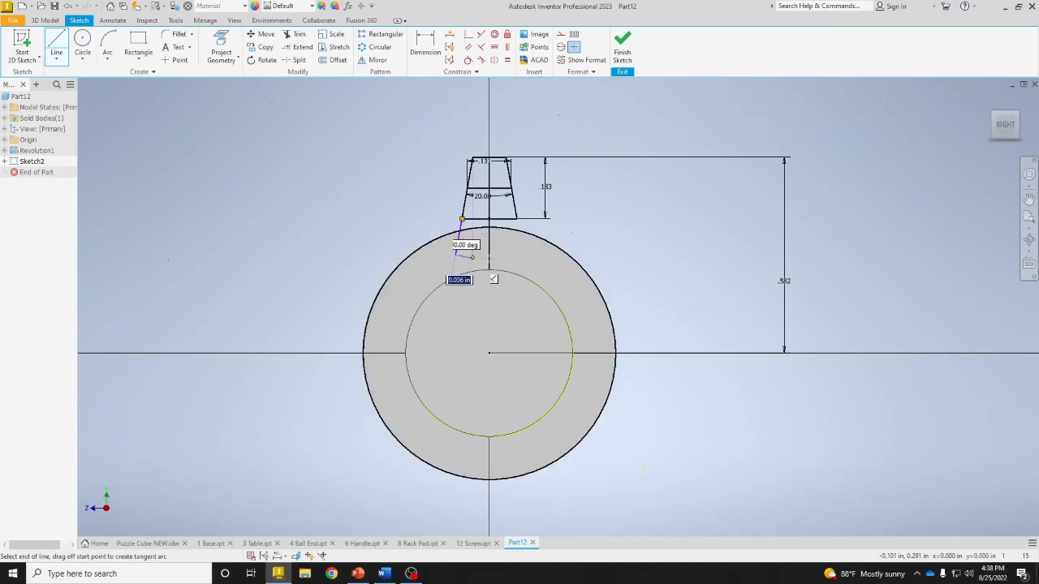
left_click(523, 254)
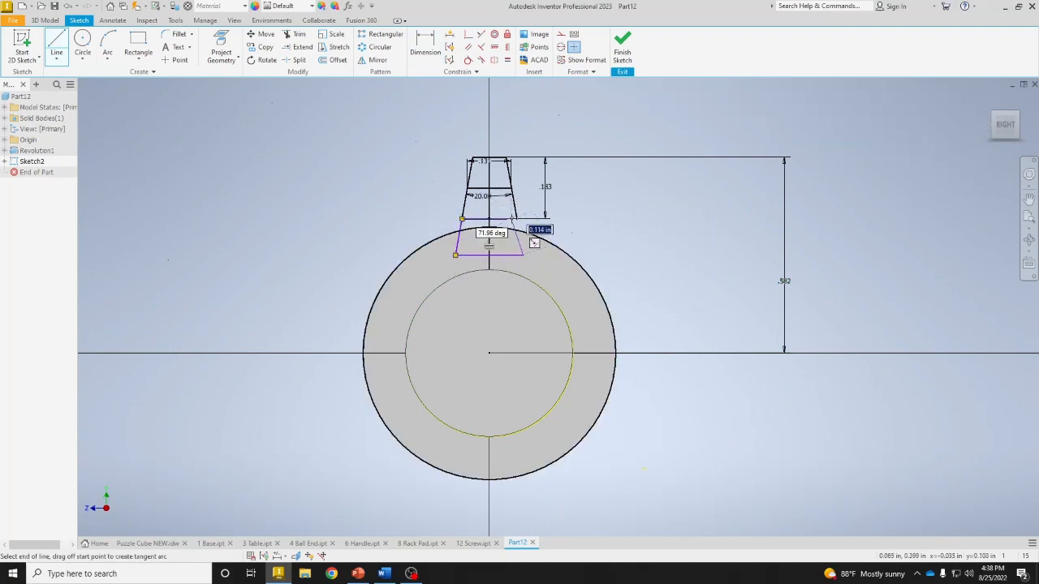
left_click(532, 237)
key("Escape")
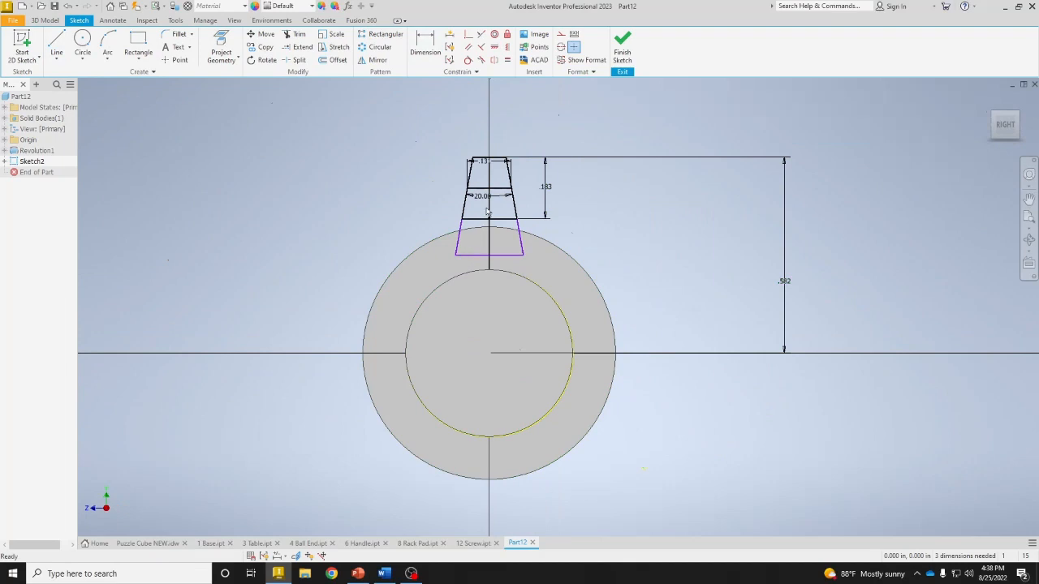
Apply collinear constraints between both side lines of the lower extension and the trapezoid's matching slanted sides.
left_click(480, 36)
left_click(460, 239)
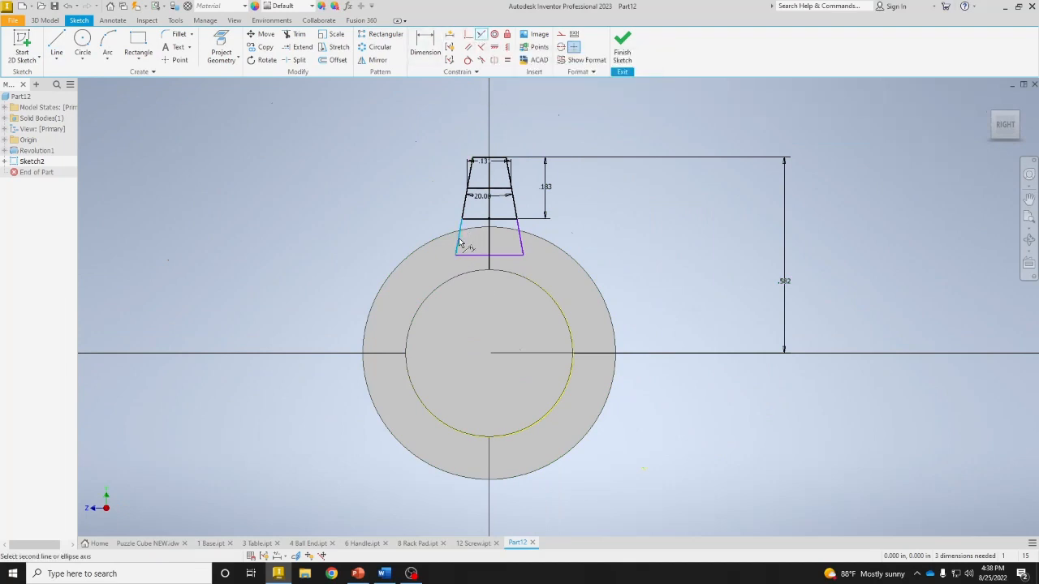
left_click(466, 208)
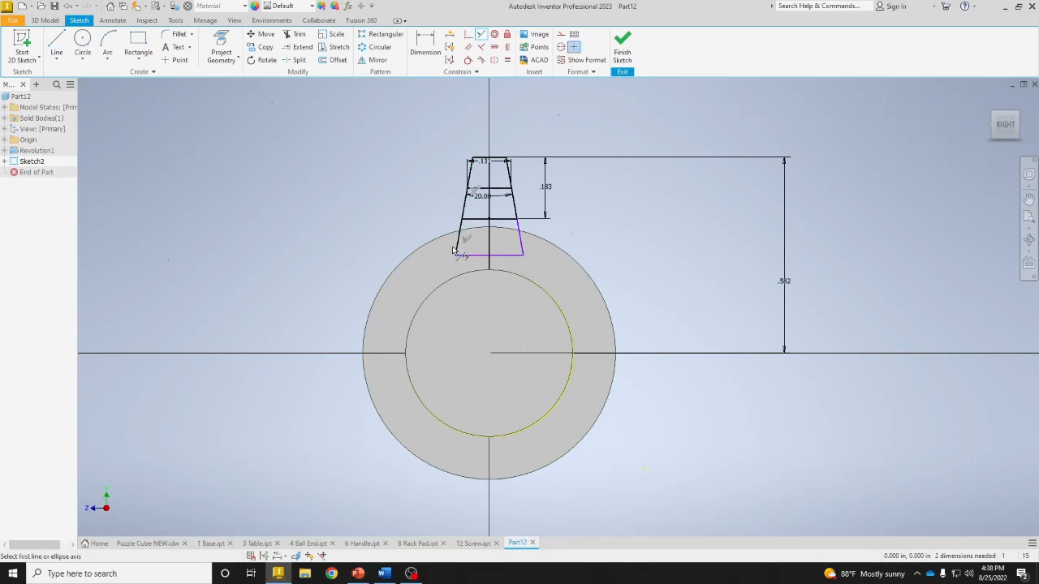
left_click(516, 210)
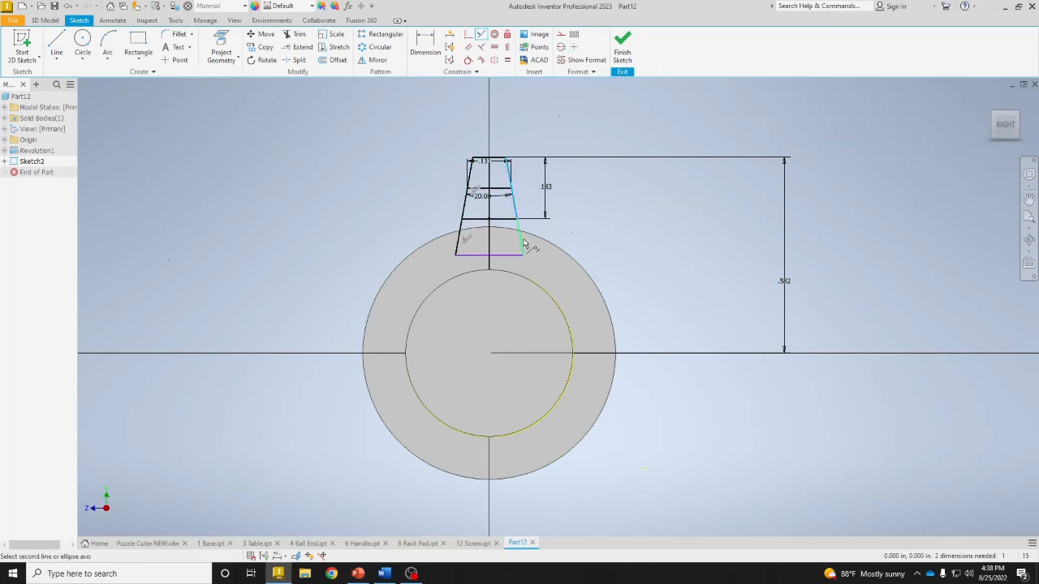
left_click(522, 242)
key("Escape")
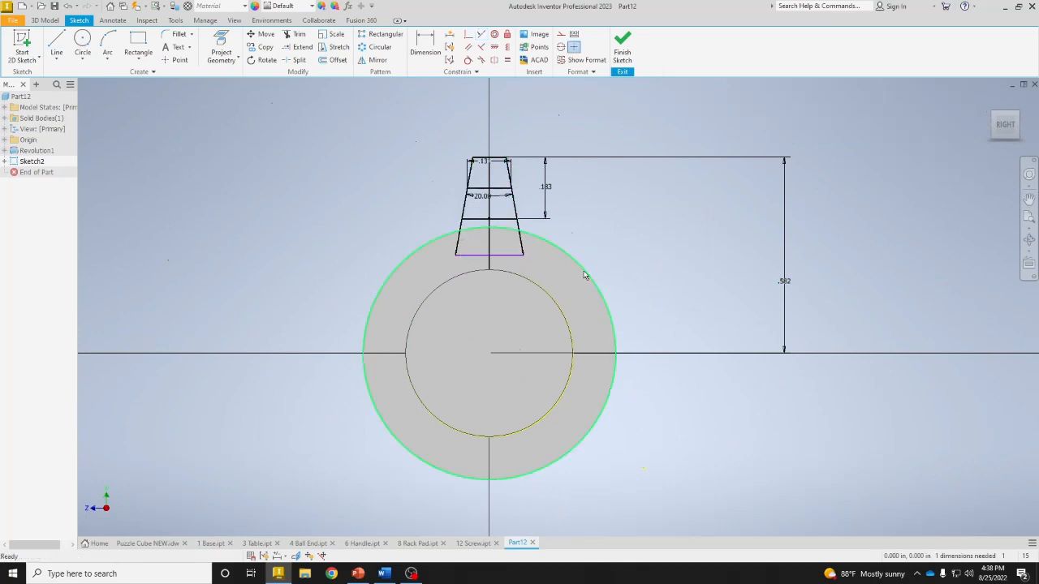
Move the extension's bottom line down close to the inner circle and finish the tooth sketch.
left_click(504, 257)
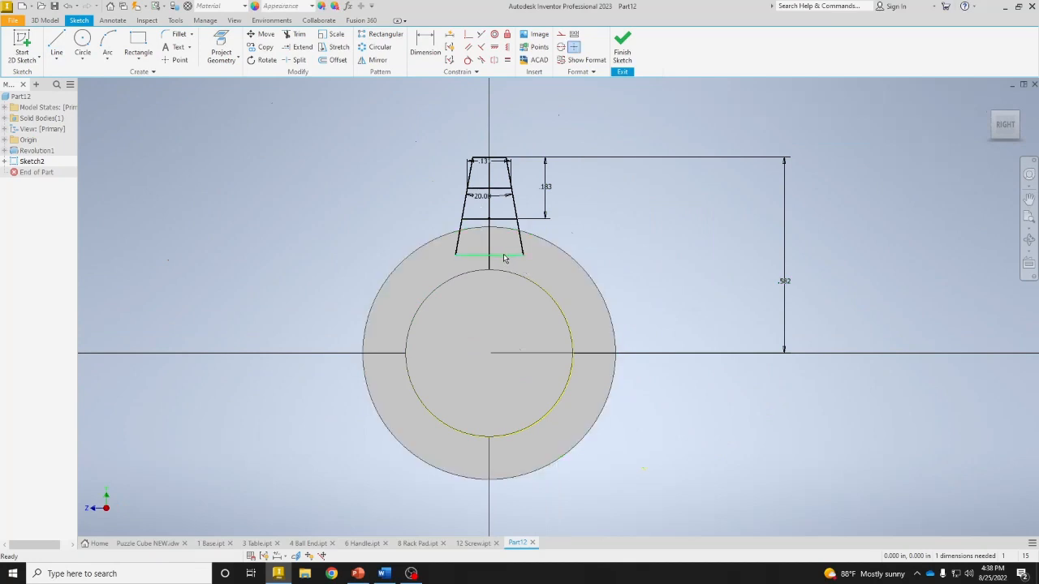
left_click_drag(506, 257, 502, 268)
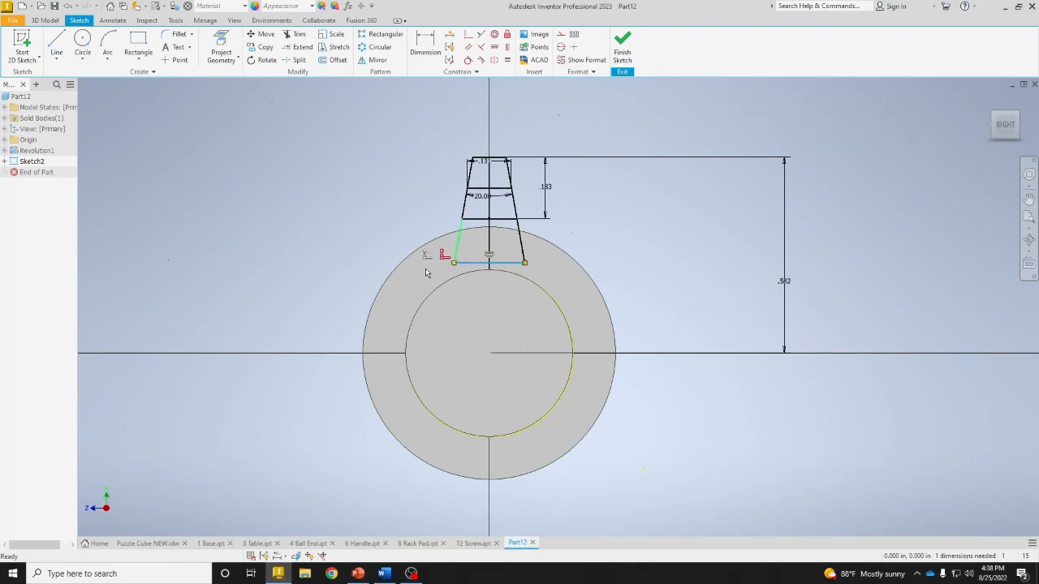
left_click(623, 51)
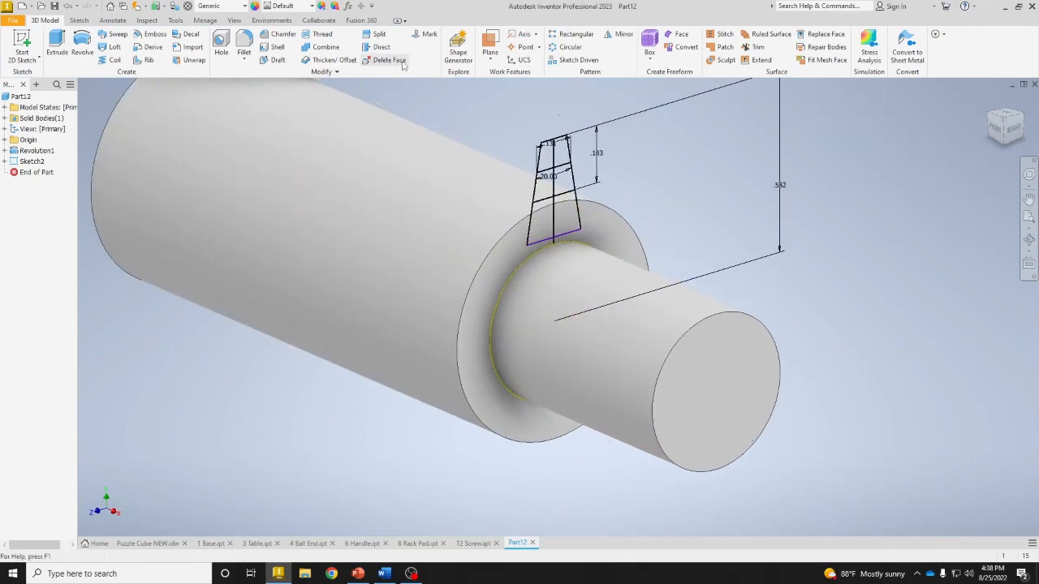
Extrude all six regions of the tooth profile .5 in outward from the shoulder face, joined to the shaft.
left_click(57, 42)
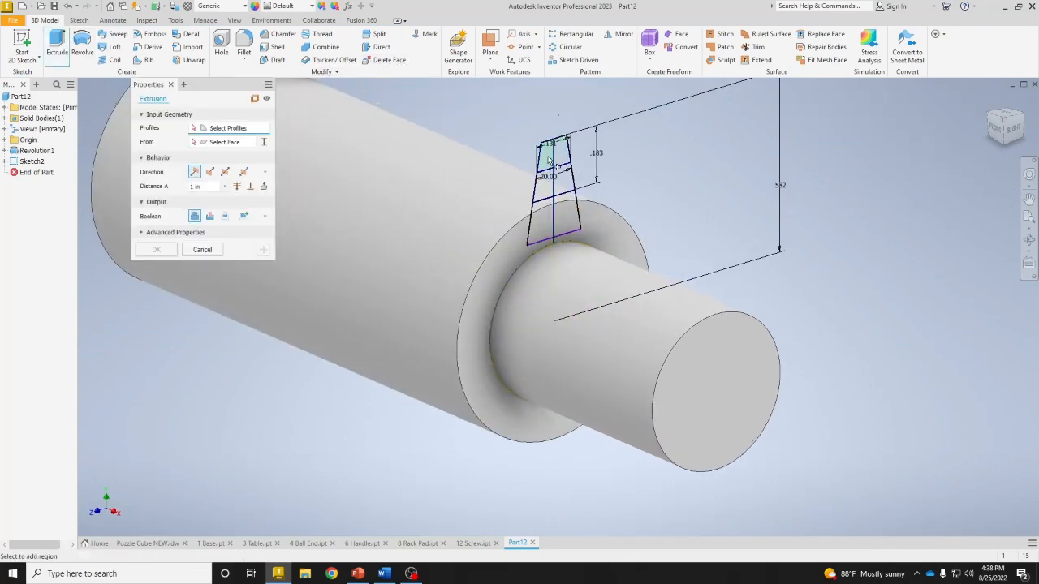
left_click(549, 160)
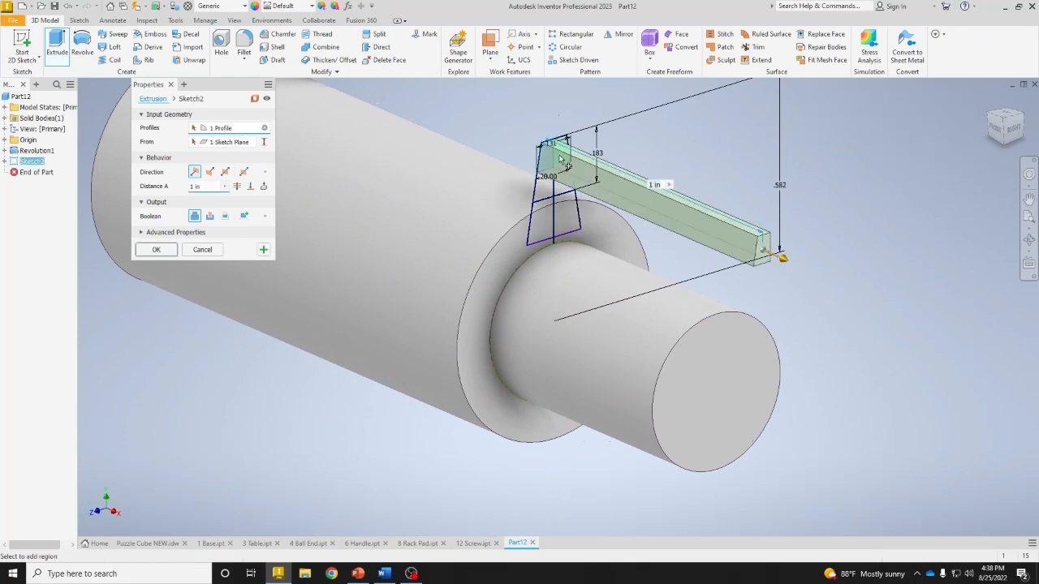
left_click(565, 160)
left_click(542, 190)
left_click(543, 195)
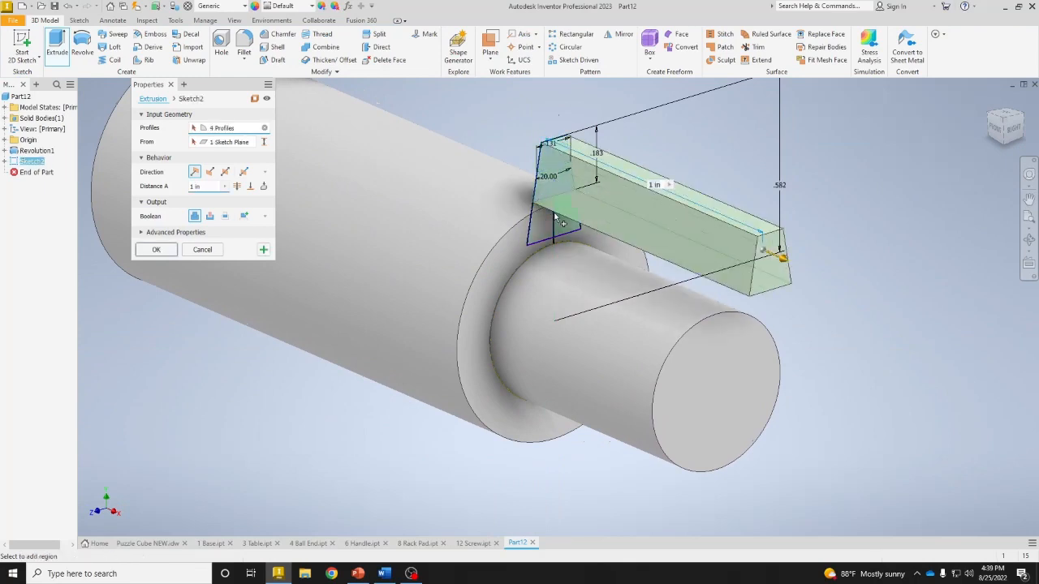
left_click(545, 216)
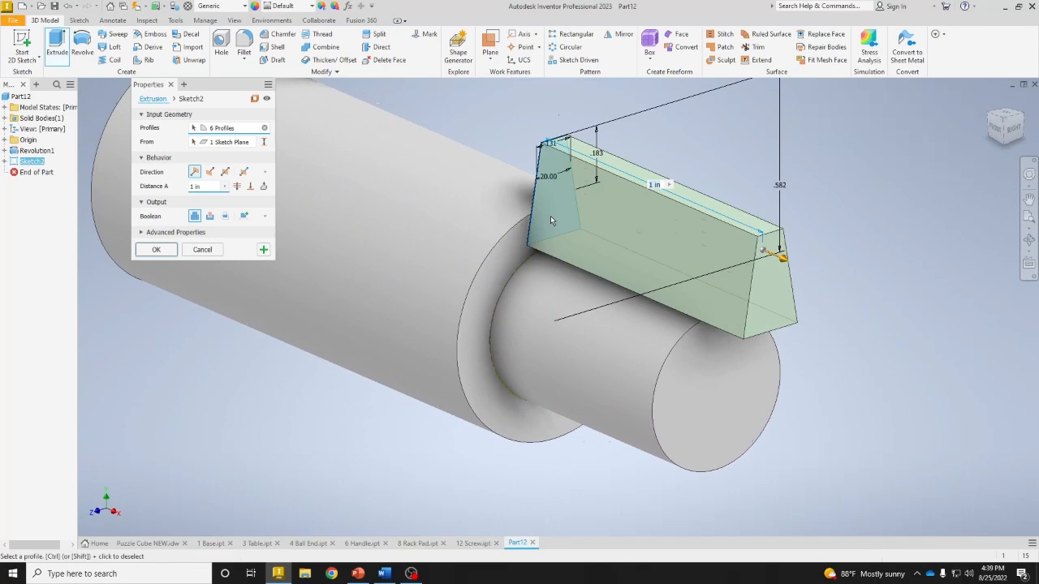
type(".5")
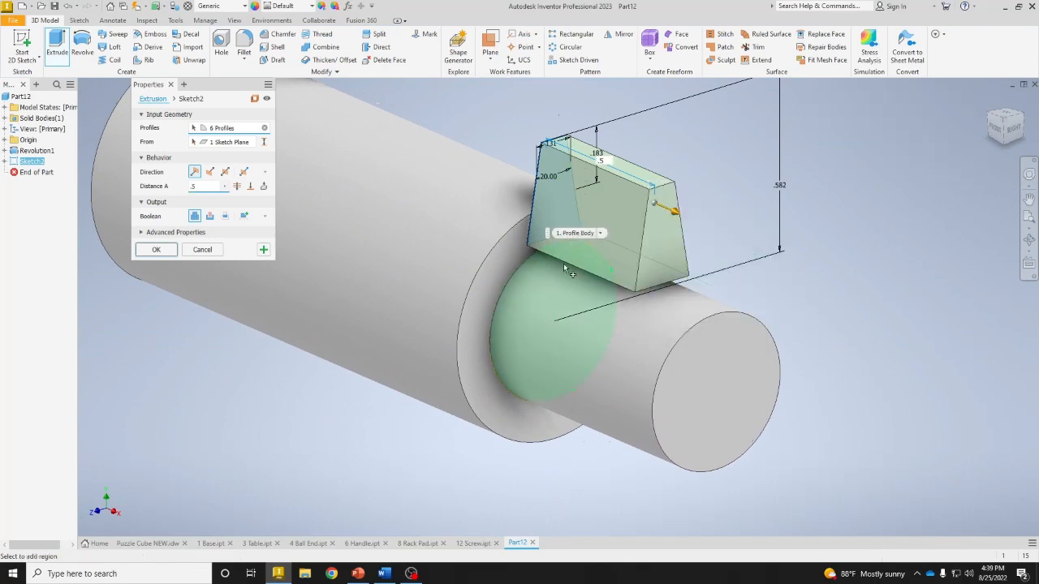
left_click(171, 253)
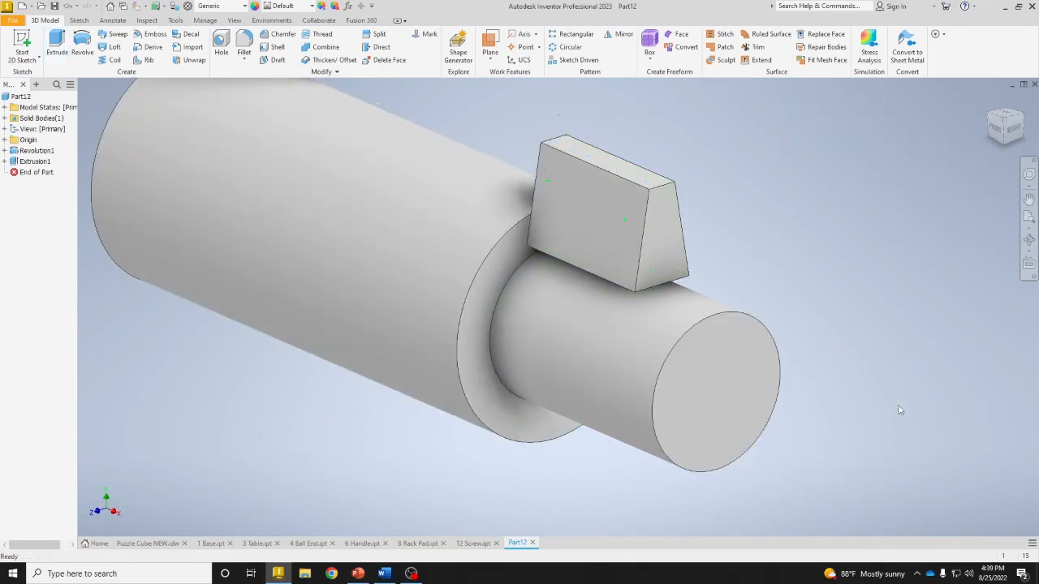
Create a circular pattern of the extruded tooth with 12 occurrences over 360 degrees around the shaft's axis.
left_click(574, 50)
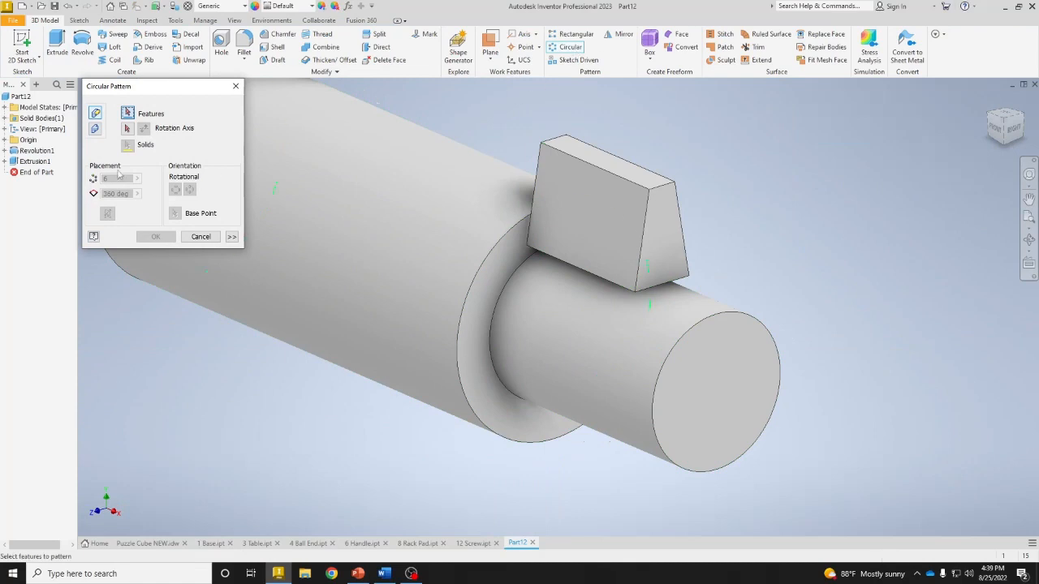
left_click(35, 166)
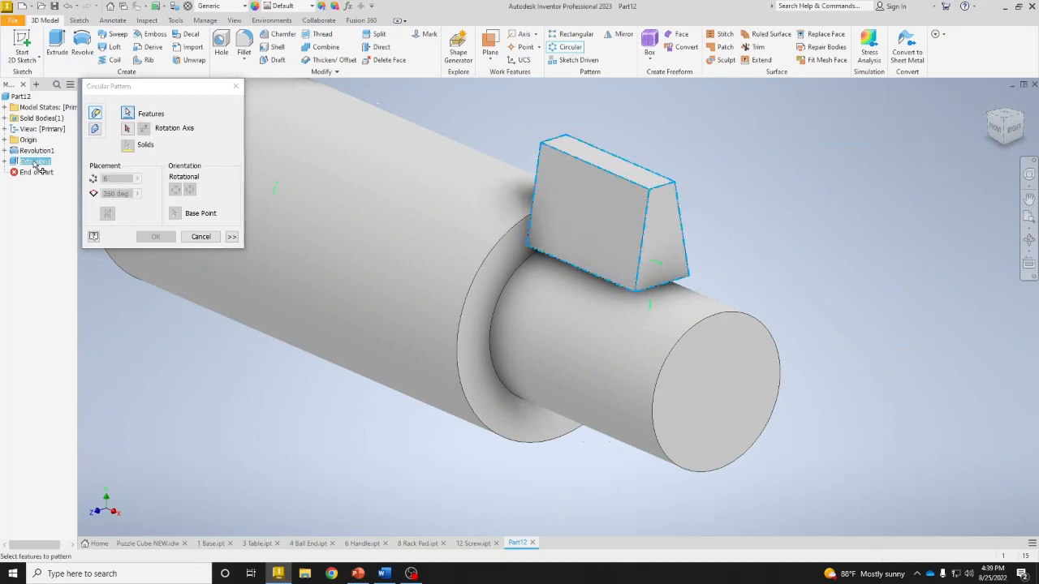
left_click(128, 130)
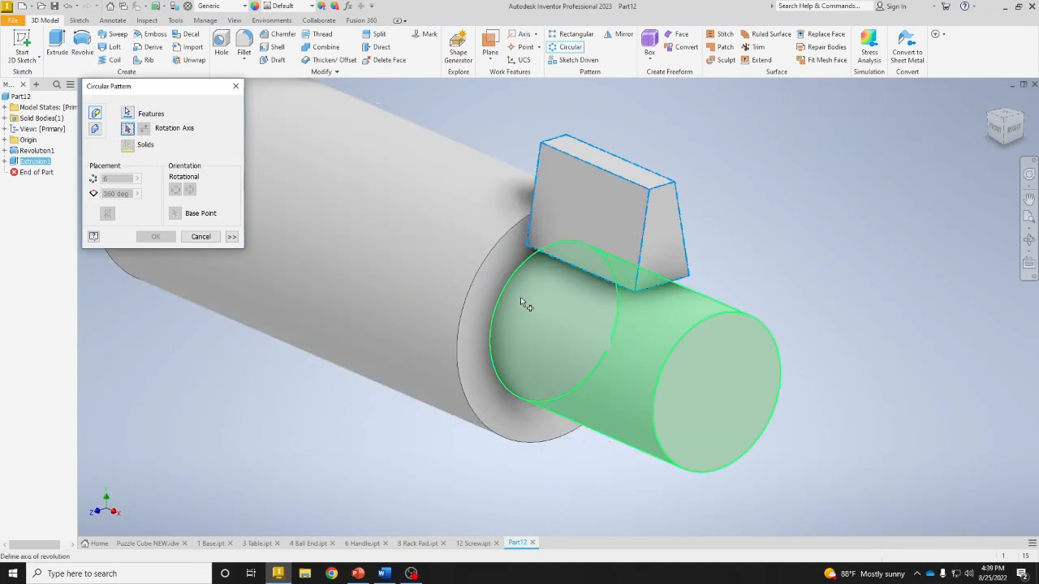
left_click(641, 354)
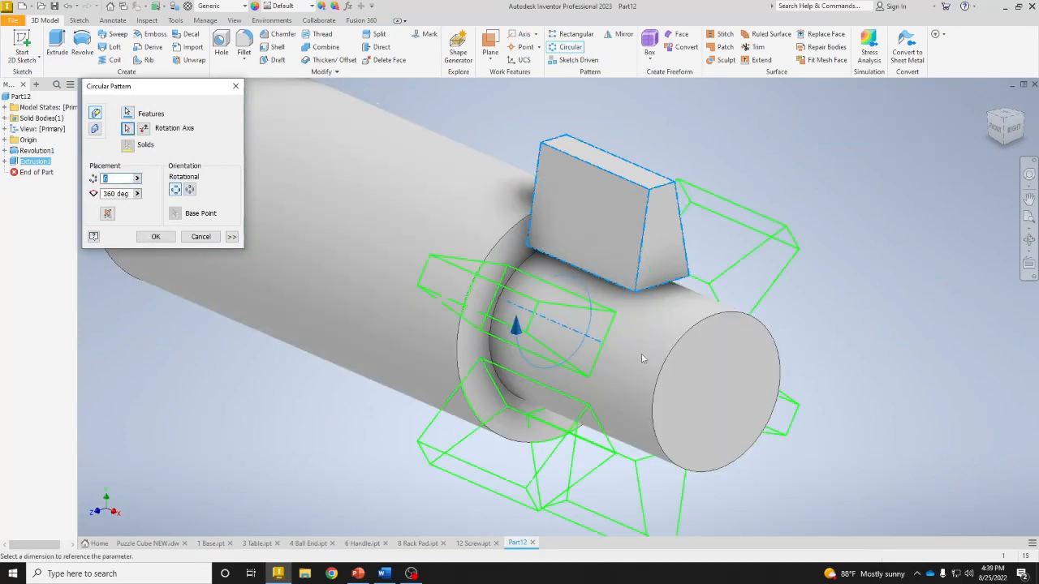
type("12")
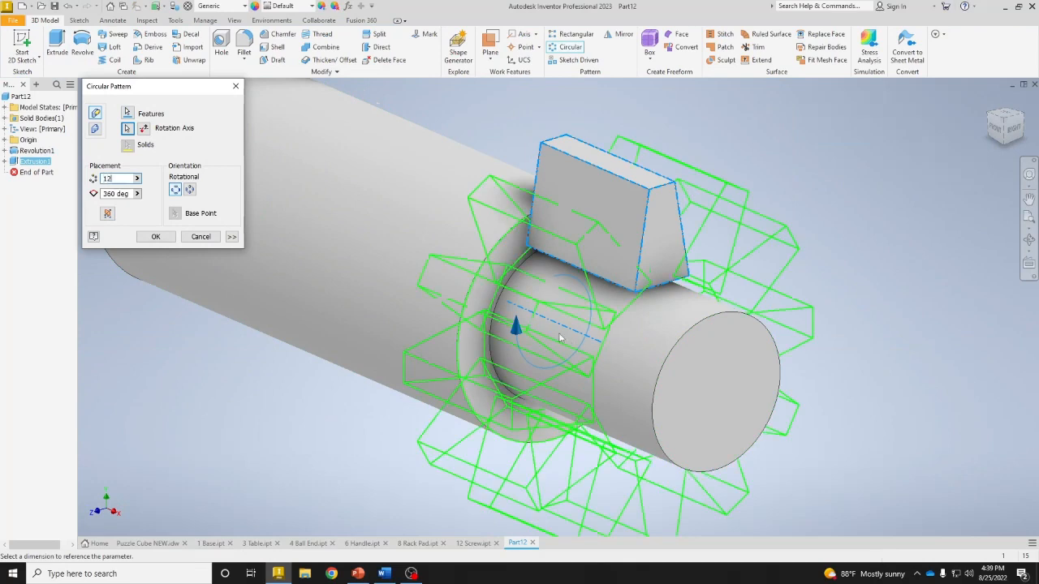
left_click(155, 238)
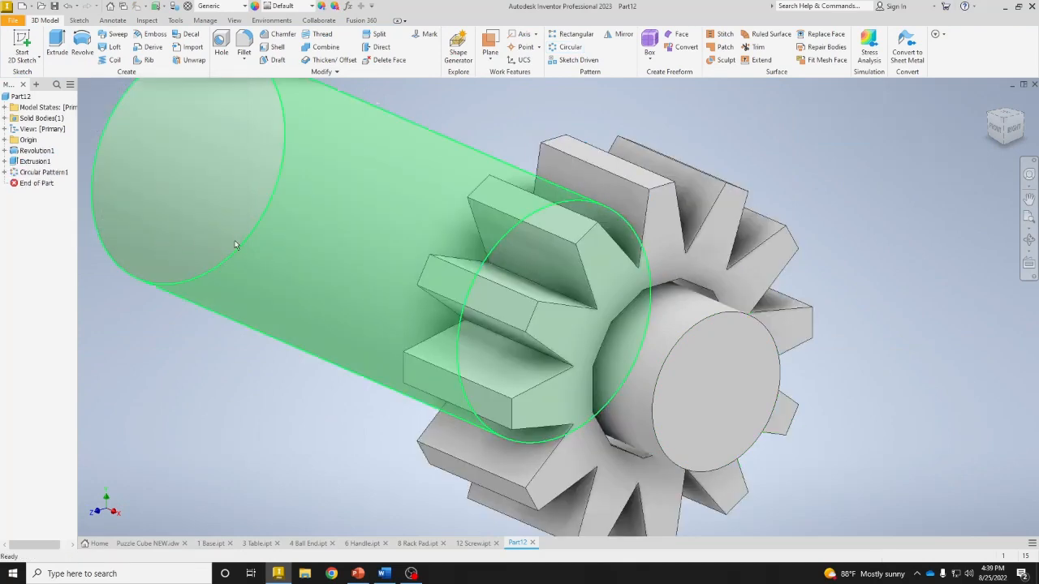
Start a new sketch on the gear teeth's front face, viewed from the right side.
left_click(1015, 127)
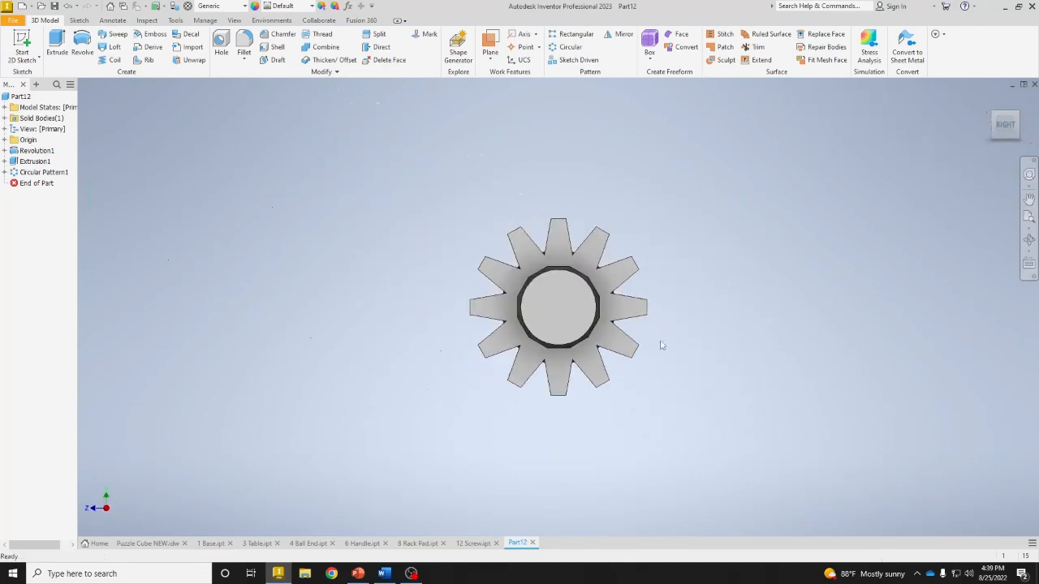
scroll(537, 283, "down", 5)
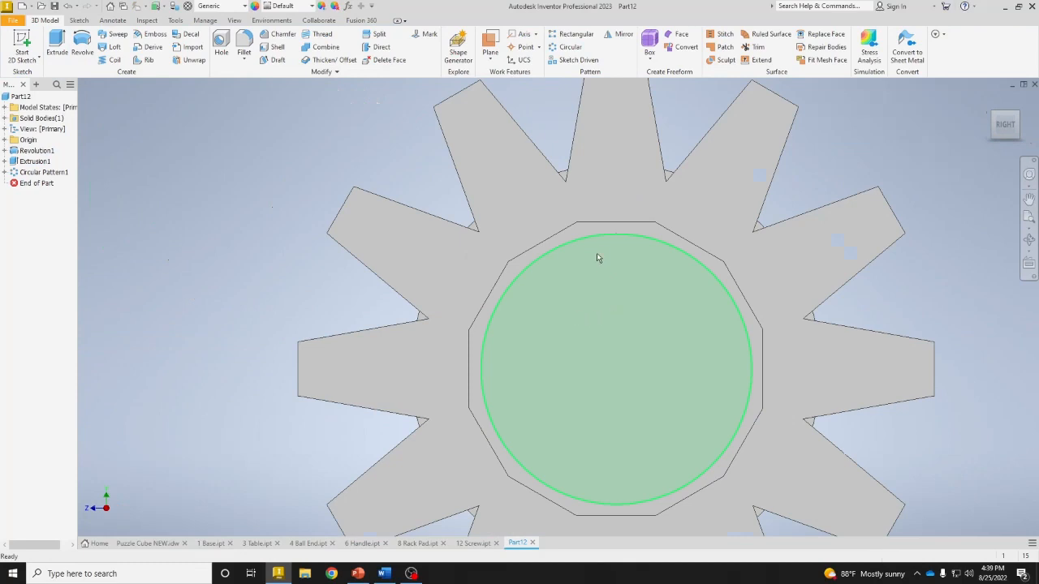
left_click(612, 184)
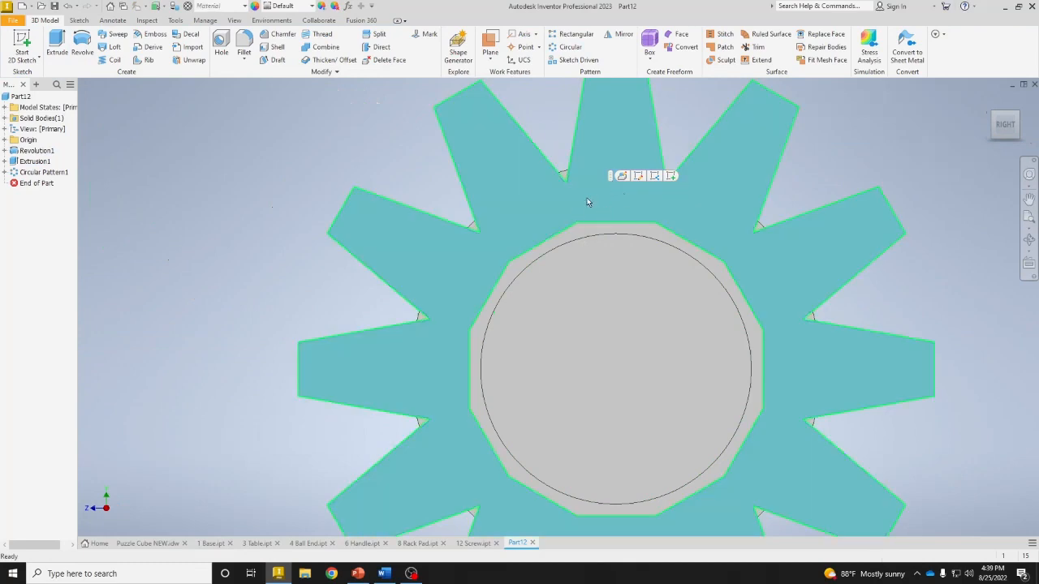
left_click(671, 177)
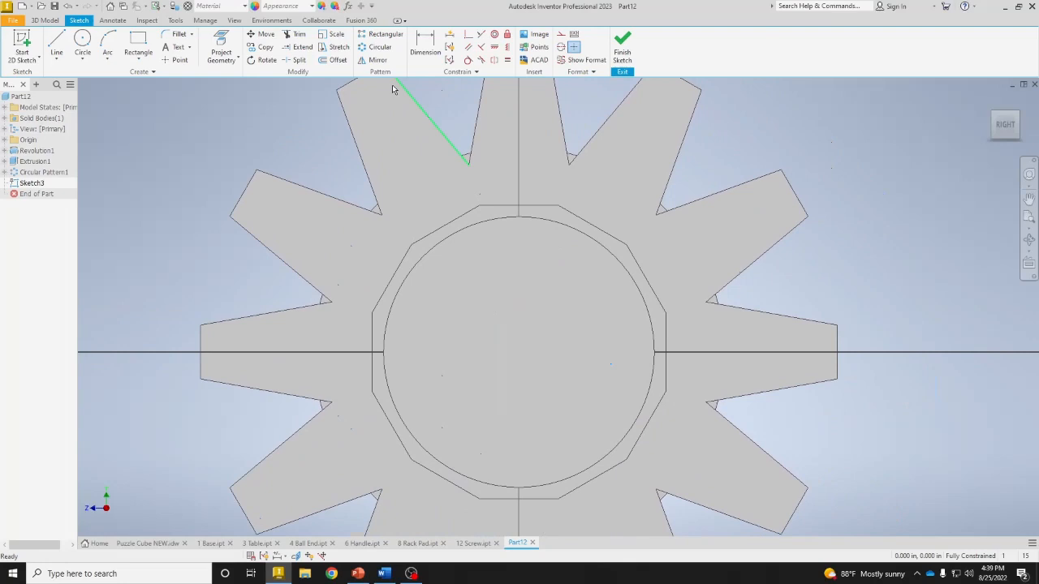
Sketch a circle centred on the shaft axis that crosses the teeth just outside their roots.
left_click(82, 43)
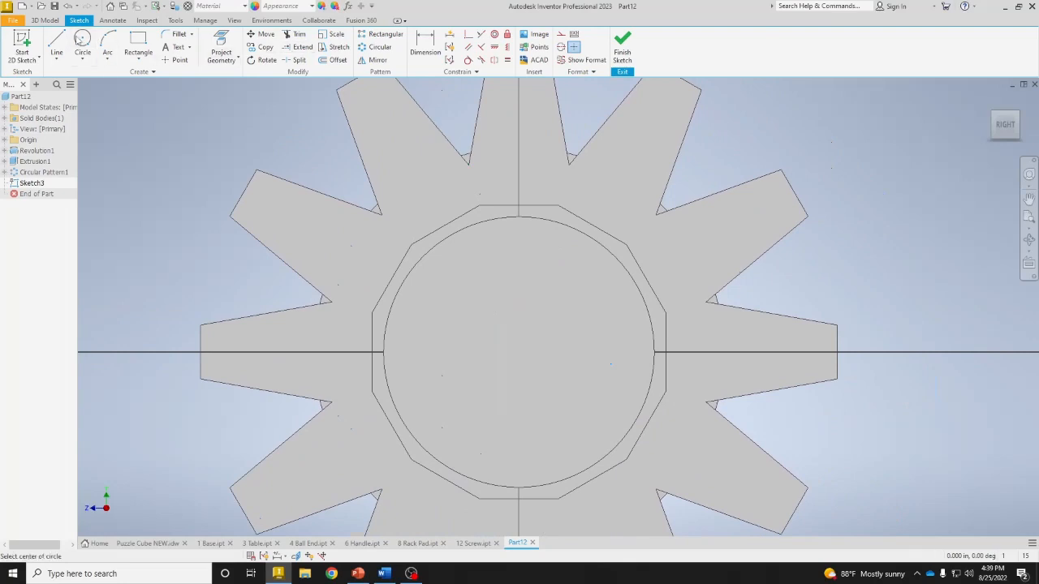
left_click(518, 353)
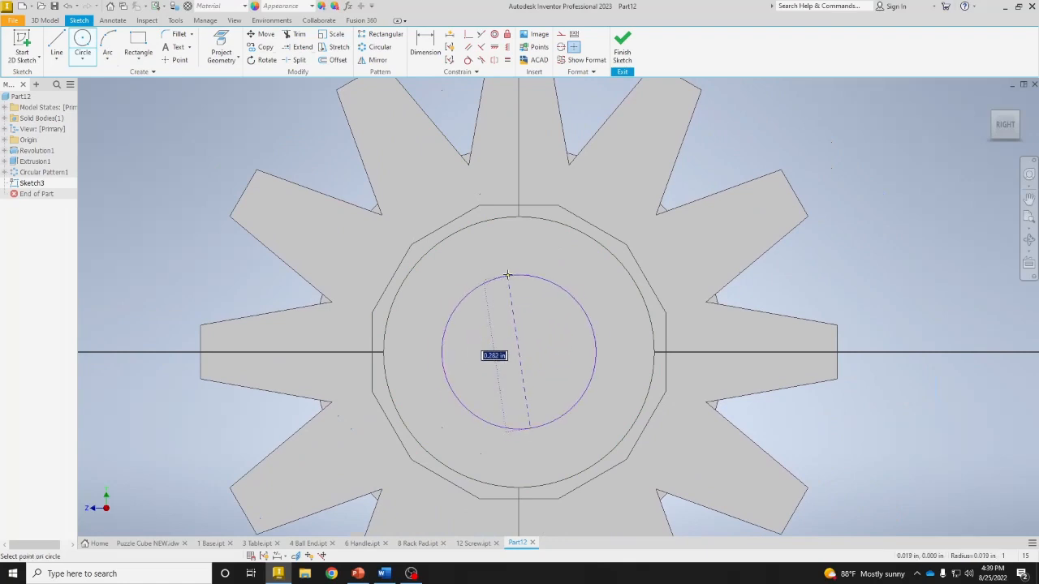
left_click(464, 122)
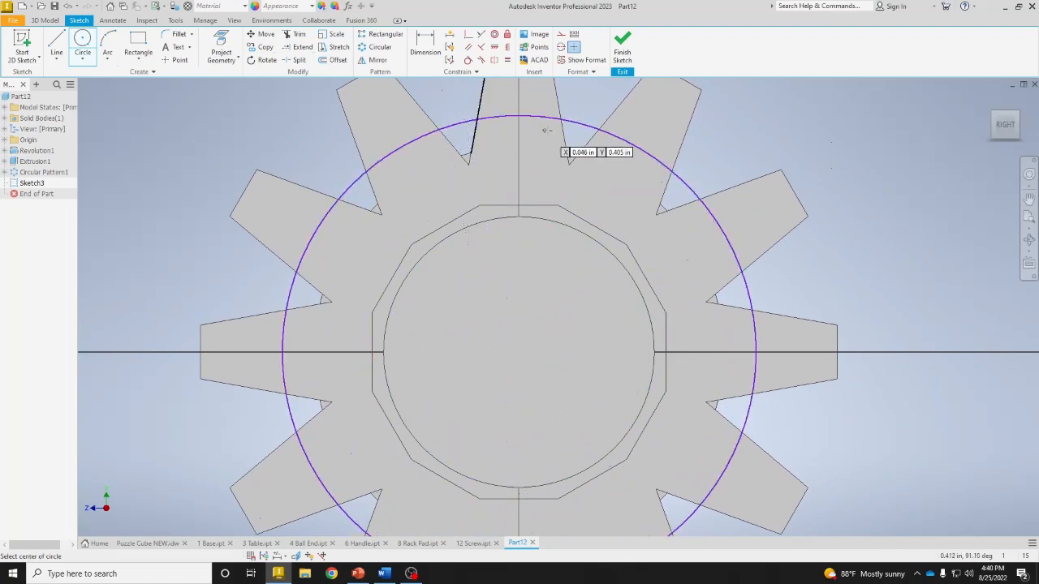
middle_click_drag(552, 131, 516, 225)
right_click(568, 182)
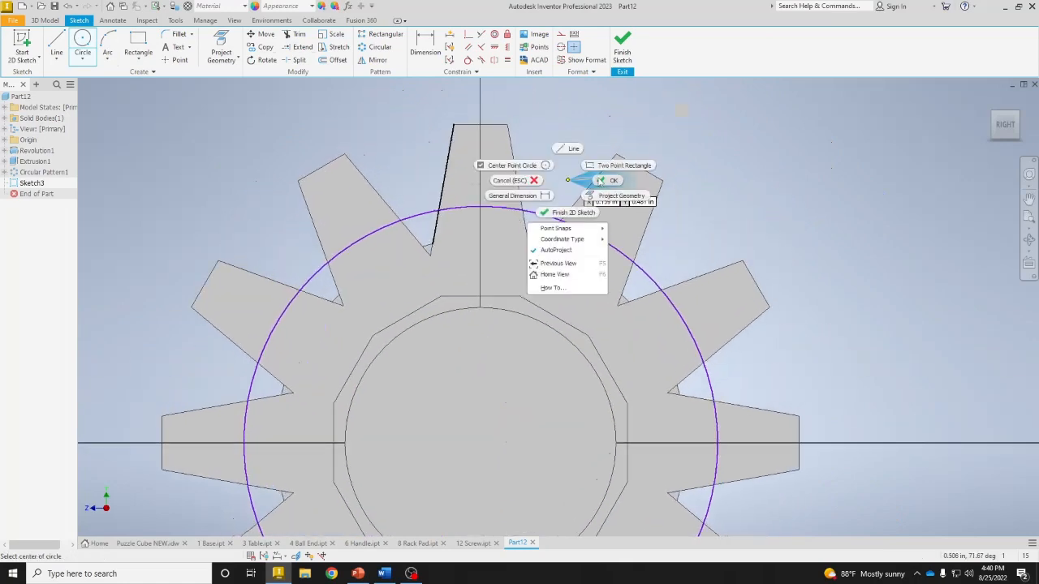
left_click(585, 202)
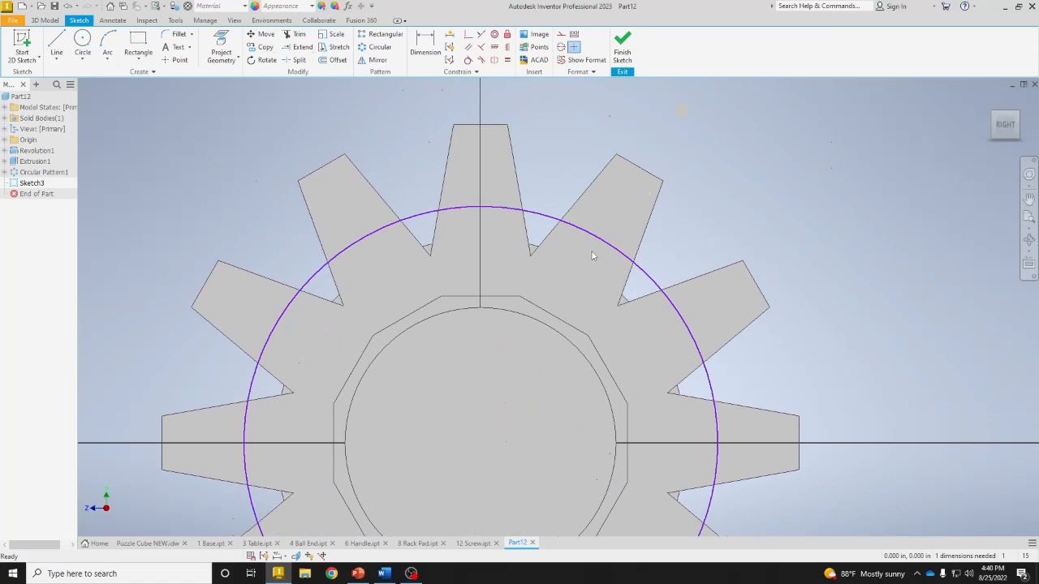
Dimension the vertical distance between the upper tooth's tip edge and the sketched circle.
left_click(427, 52)
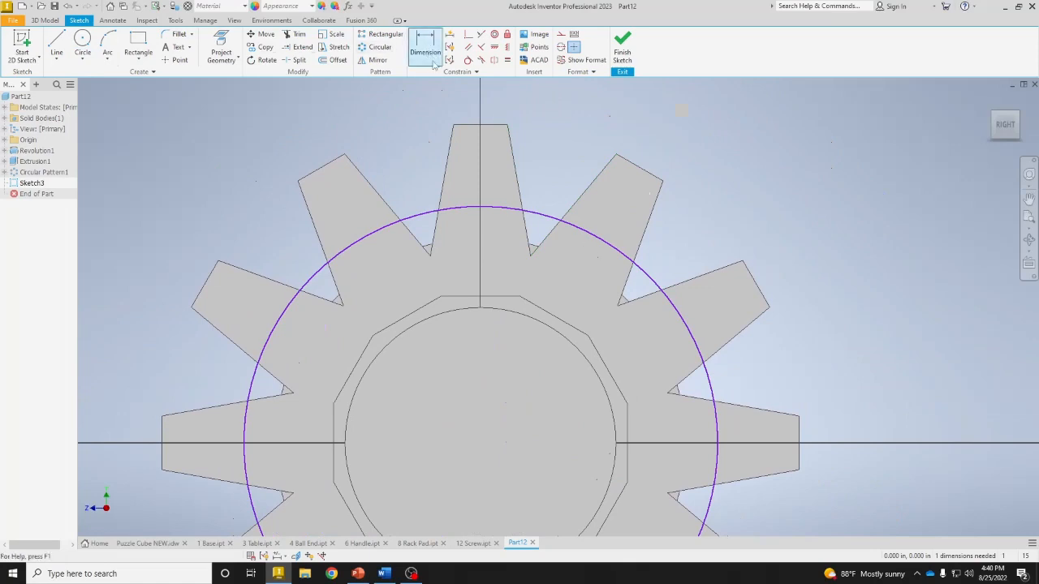
left_click(475, 126)
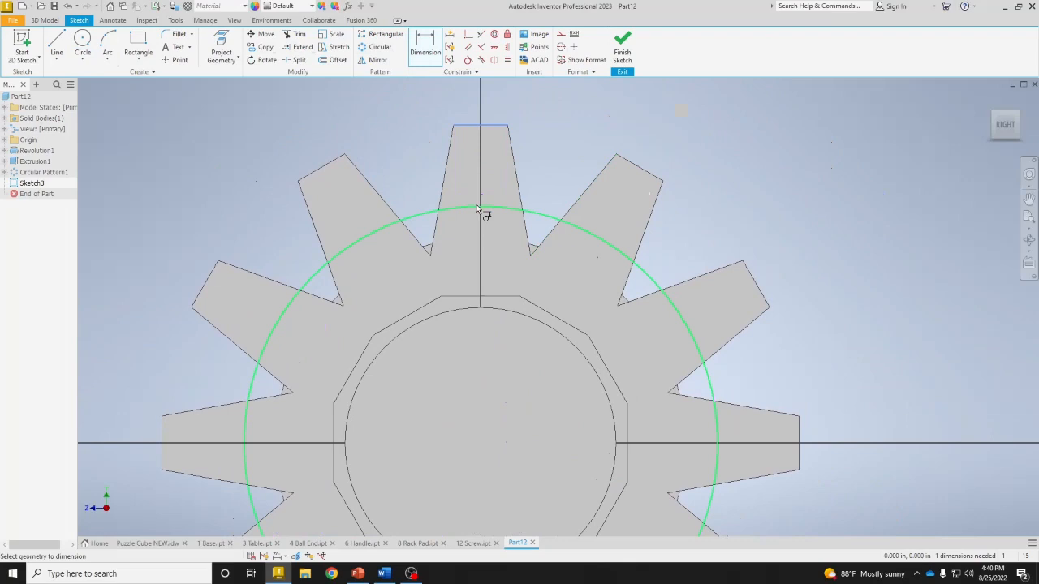
left_click(479, 209)
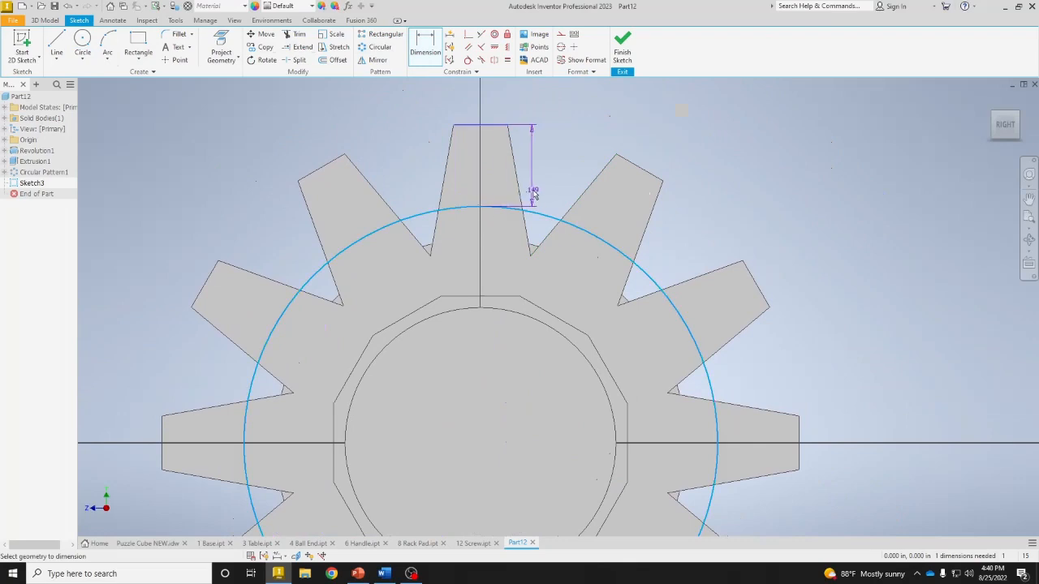
Dimension the circle .183 in below the top tooth's outer edge and finish the sketch.
left_click(537, 193)
type(".183")
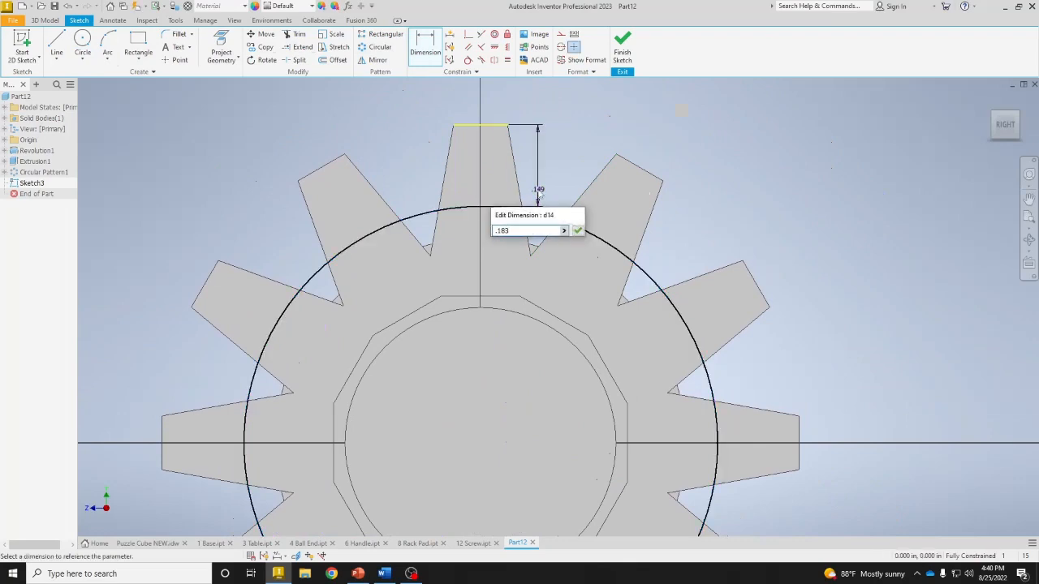
key("Return")
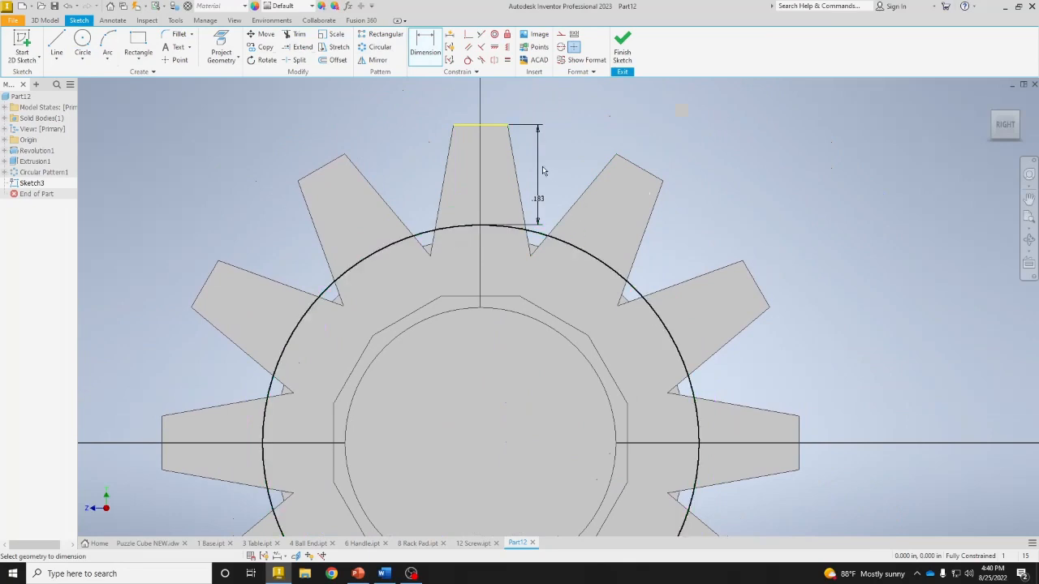
left_click(623, 55)
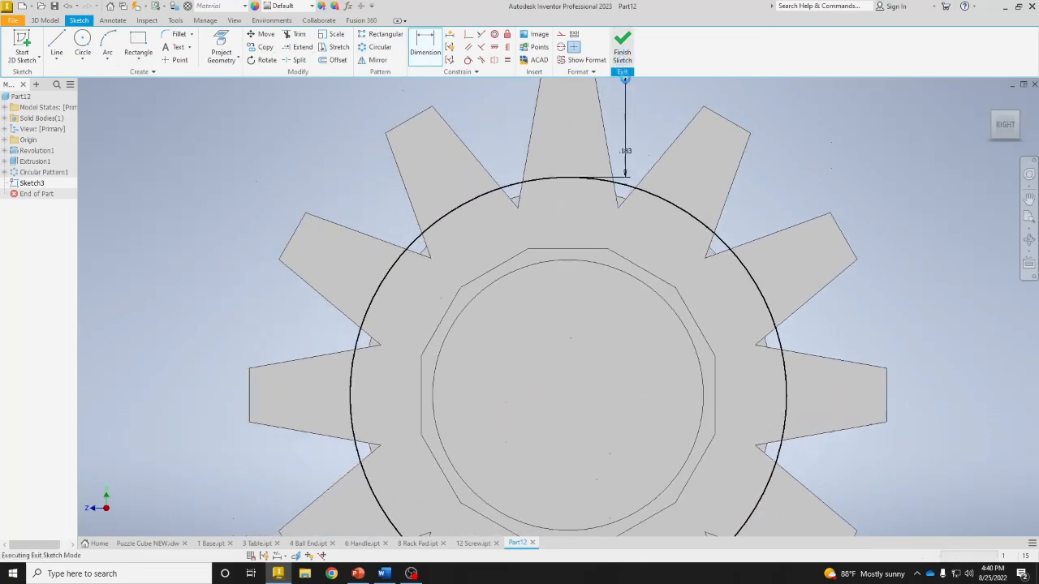
Extrude the circle 0.5 in back through the gear teeth in the flipped direction, joined to the existing body.
left_click(996, 115)
scroll(632, 313, "down", 3)
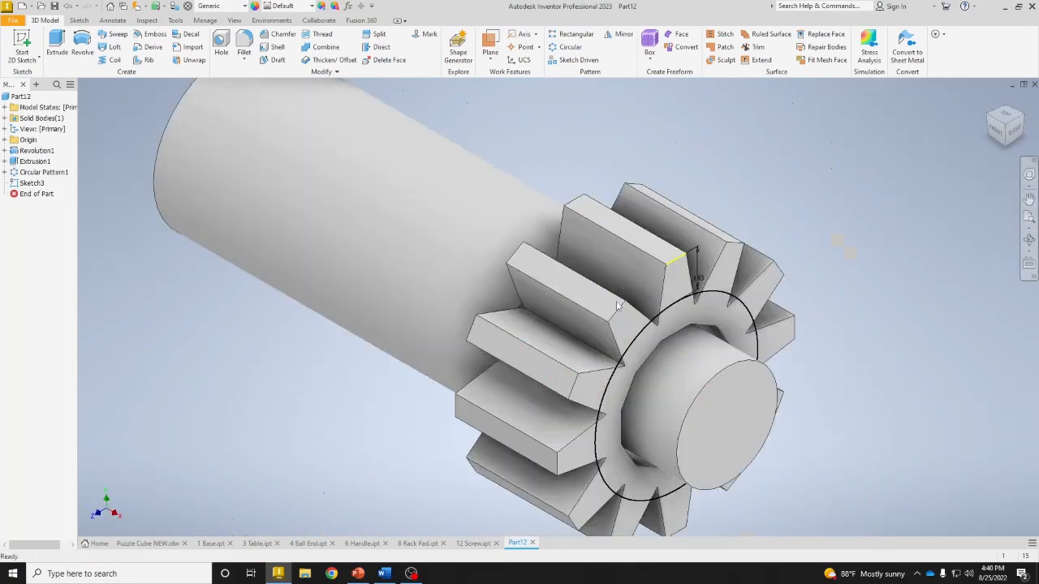
left_click(56, 44)
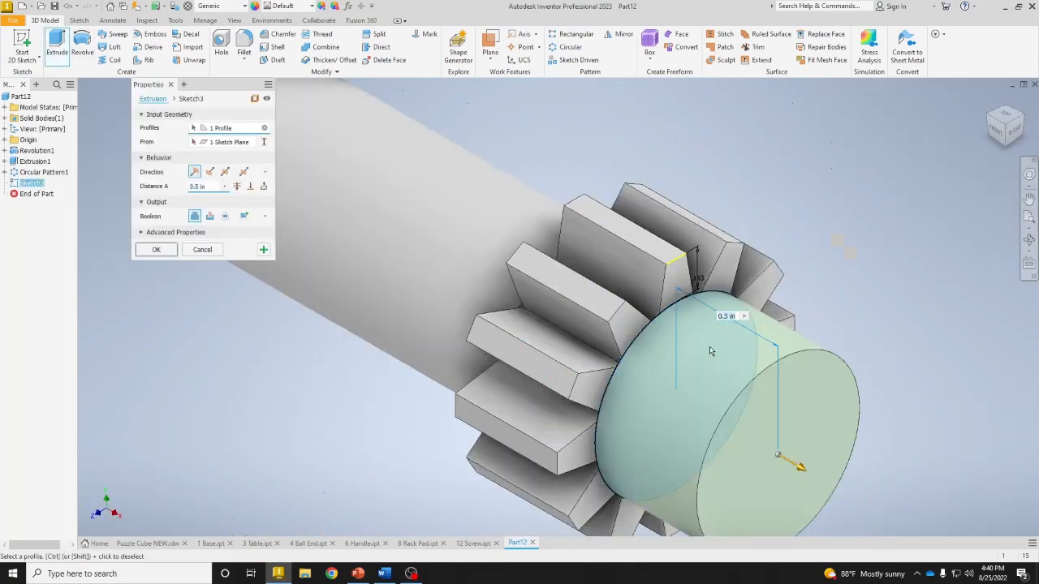
left_click(210, 171)
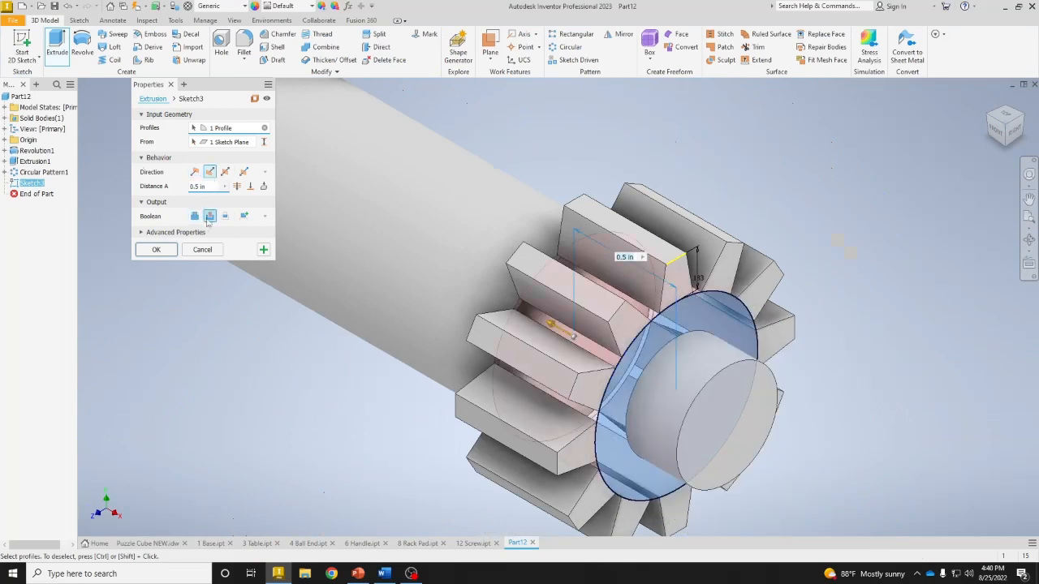
left_click(194, 216)
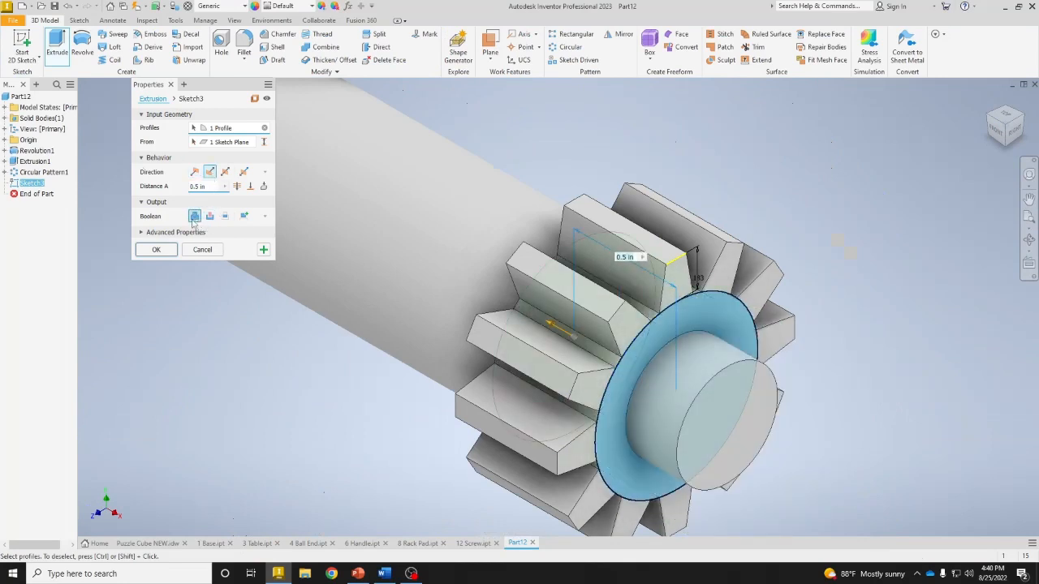
left_click(156, 250)
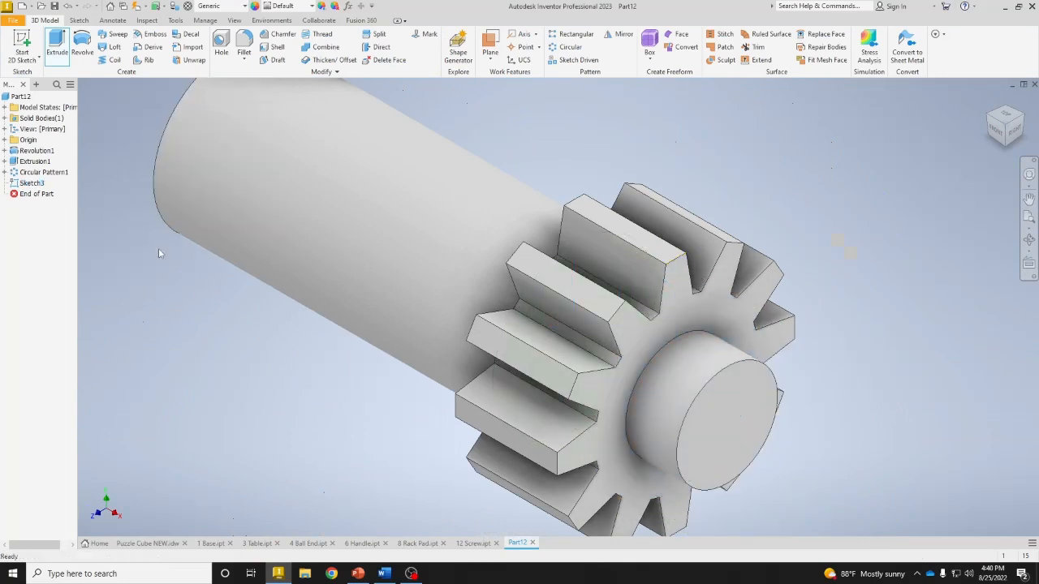
Place a tapped hole on the end face of the small boss, concentric with its circular edge.
left_click(1011, 128)
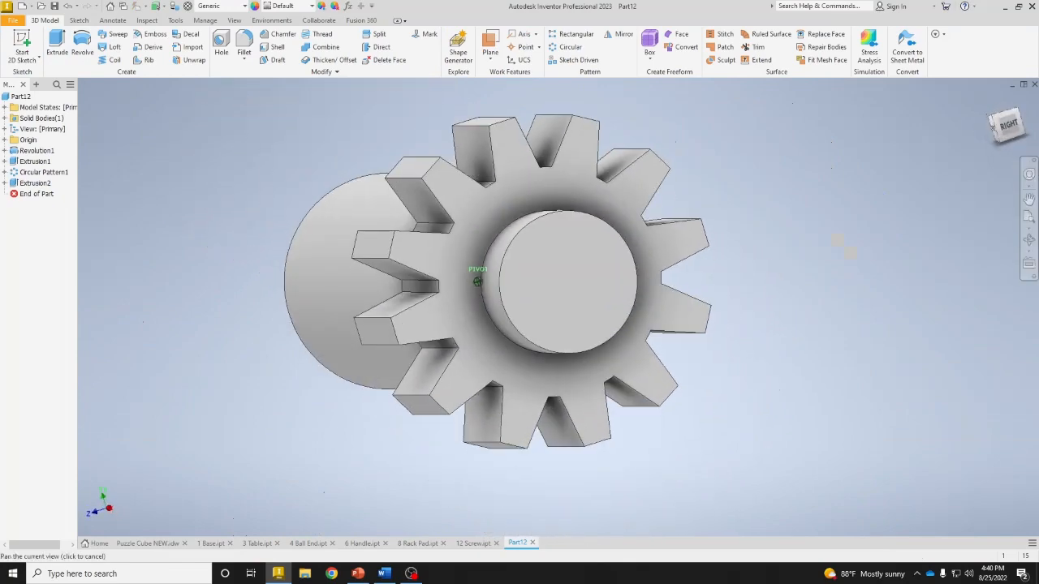
mouse_move(519, 281)
middle_mouse_down("shift")
mouse_move(475, 291)
mouse_move(453, 353)
mouse_move(378, 357)
mouse_move(390, 374)
mouse_move(487, 376)
mouse_move(572, 337)
mouse_move(619, 260)
mouse_move(661, 280)
mouse_move(662, 366)
mouse_move(568, 337)
mouse_move(583, 277)
mouse_move(670, 300)
mouse_move(670, 324)
middle_mouse_up("shift")
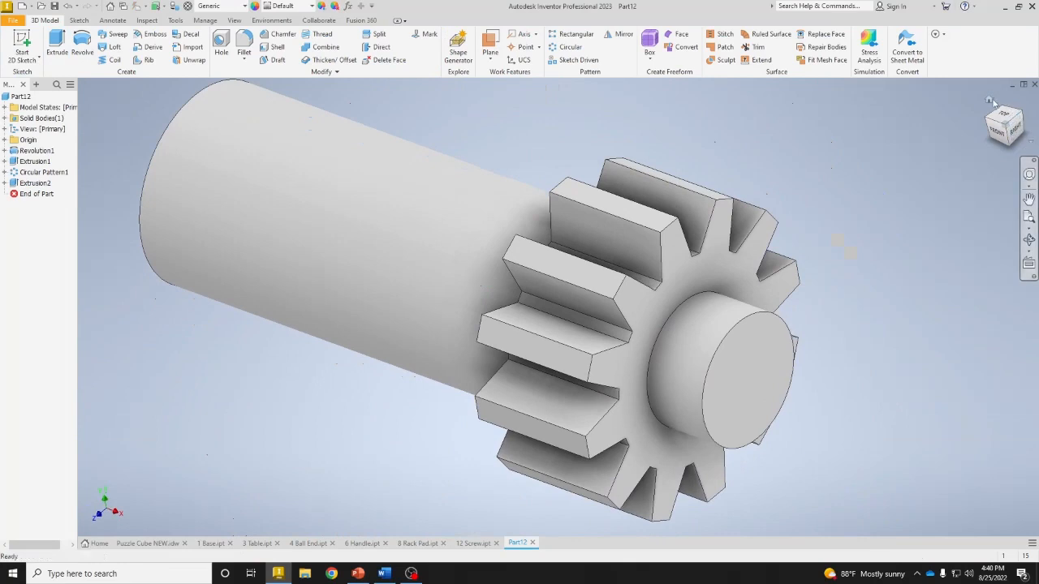
left_click(990, 101)
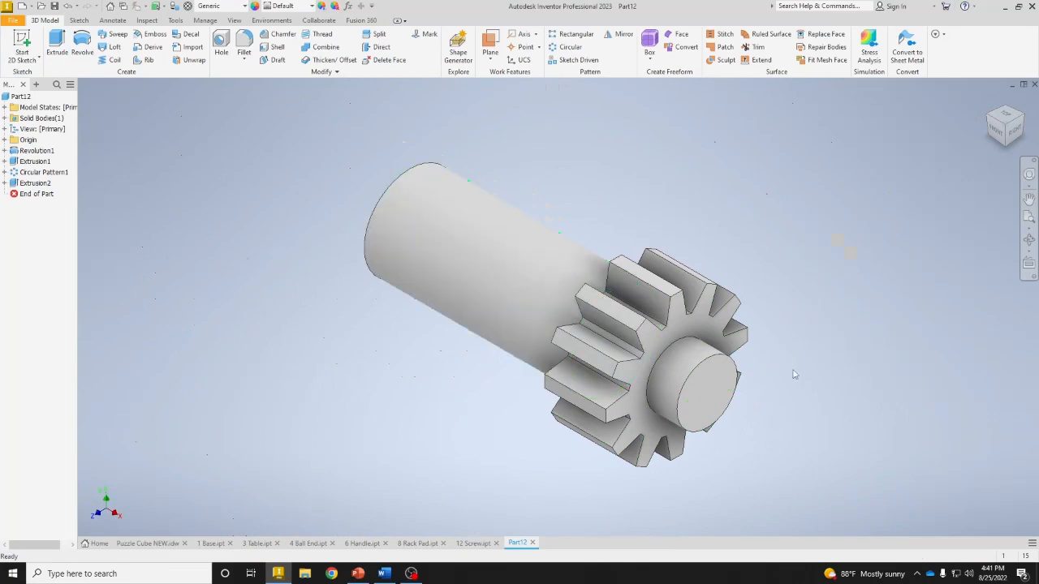
left_click(221, 42)
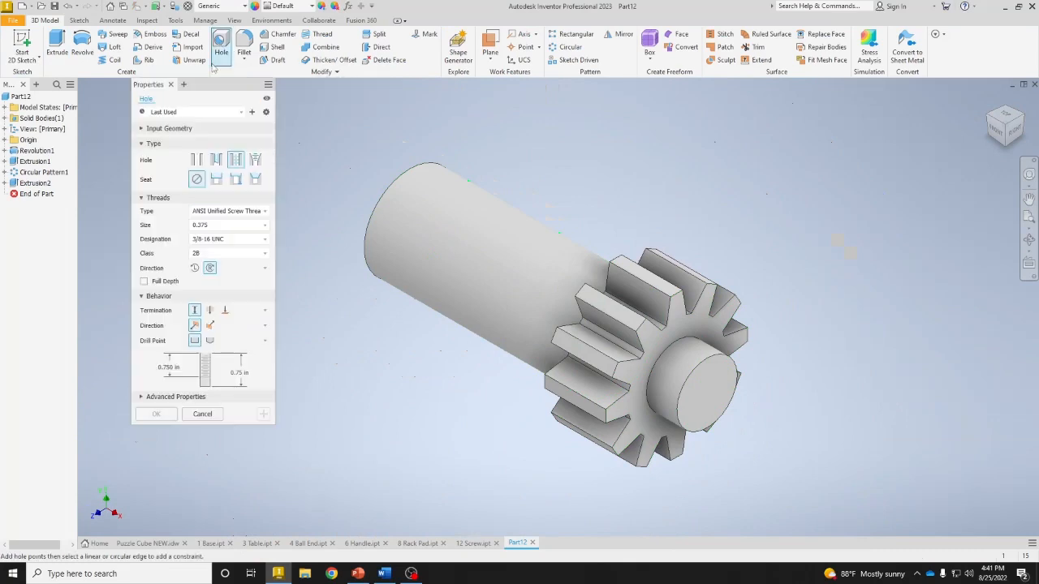
left_click(711, 394)
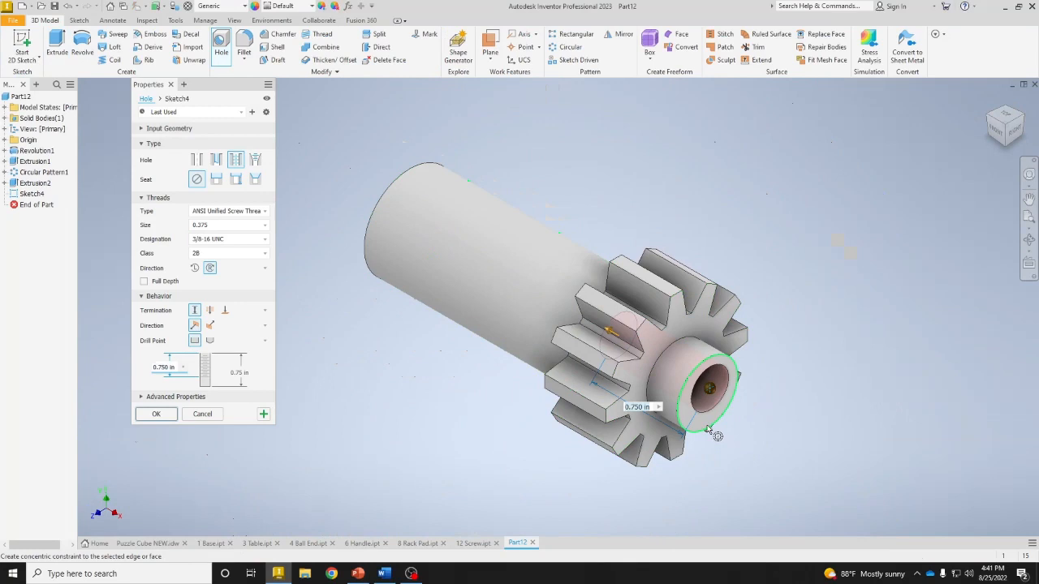
left_click(707, 430)
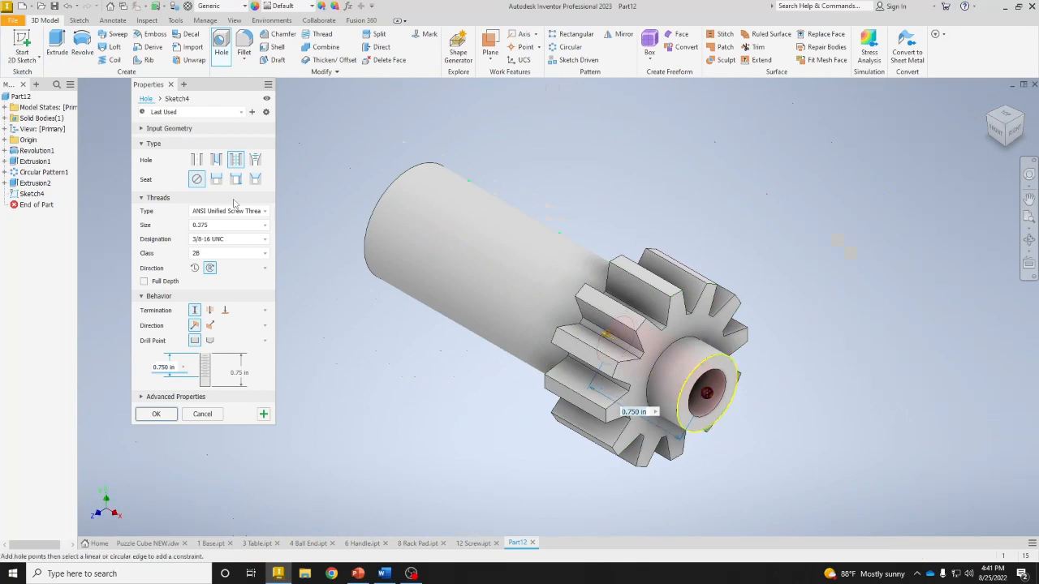
Set the tapped hole's thread size to 0.25.
left_click(216, 227)
scroll(221, 244, "up", 2)
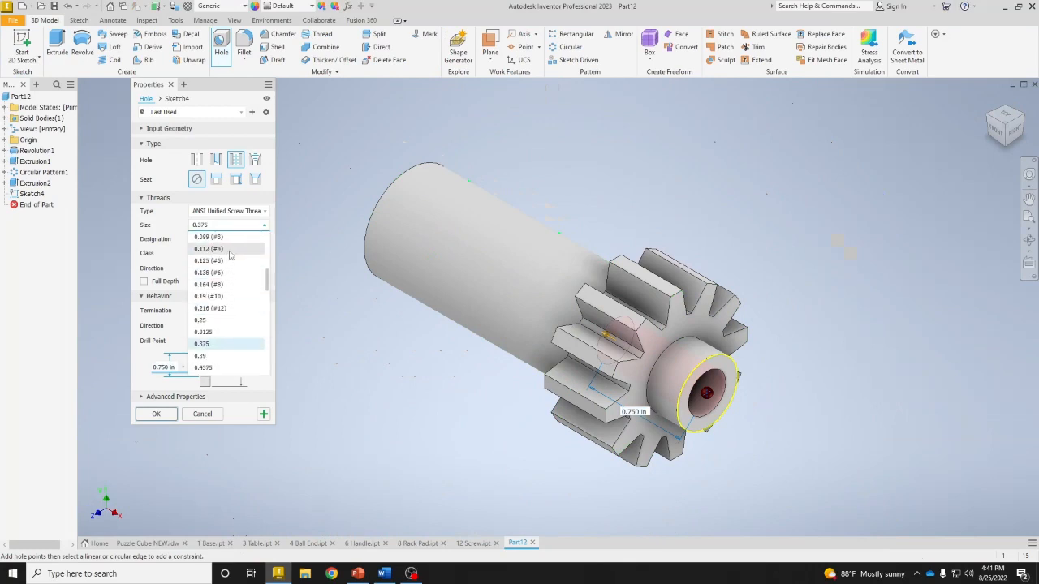
scroll(230, 261, "up", 1)
left_click(239, 310)
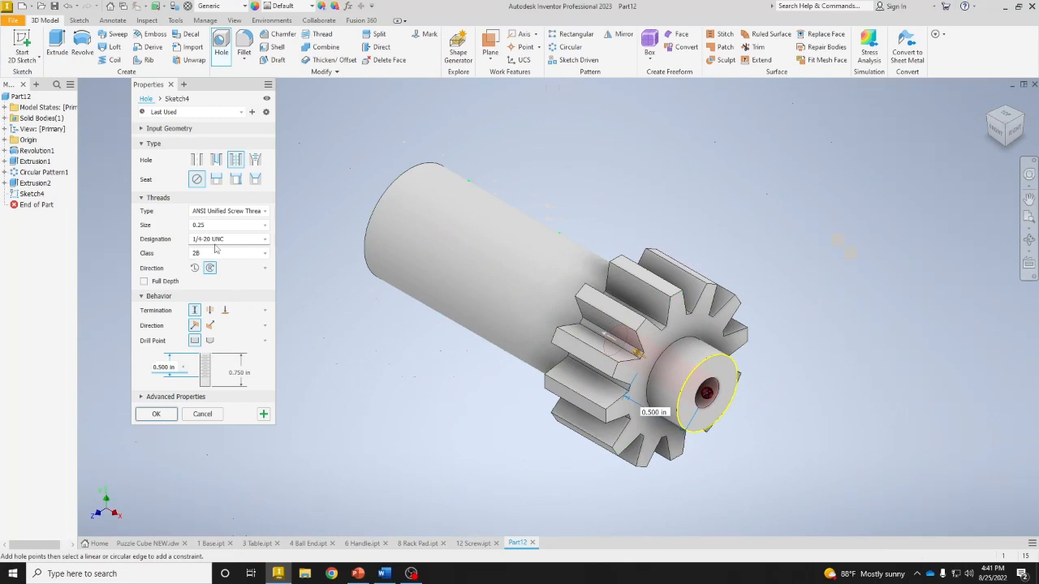
Set both the hole depth and the thread depth to .4 in and create the hole.
left_click(241, 373)
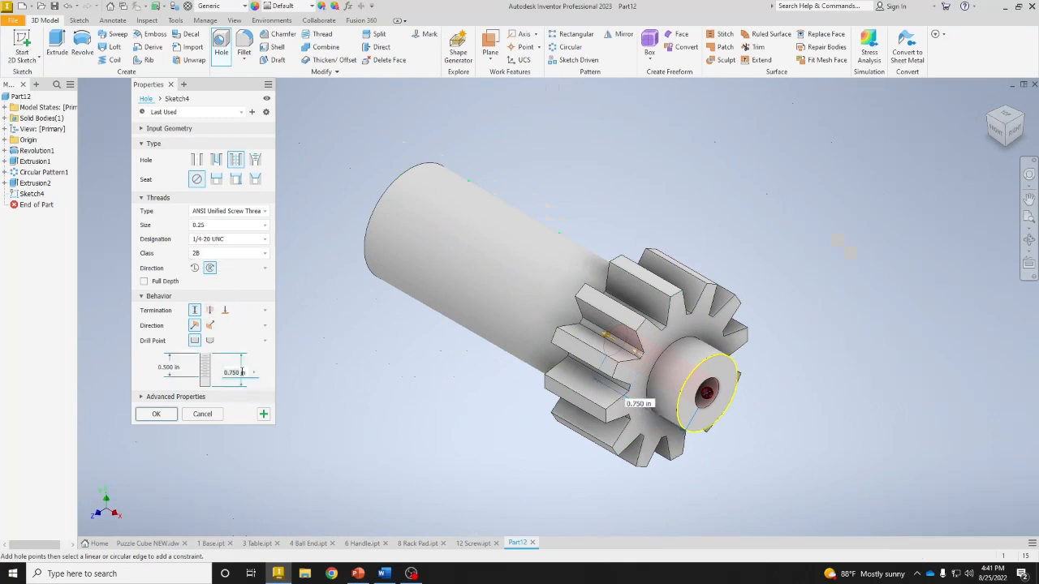
type(".4in")
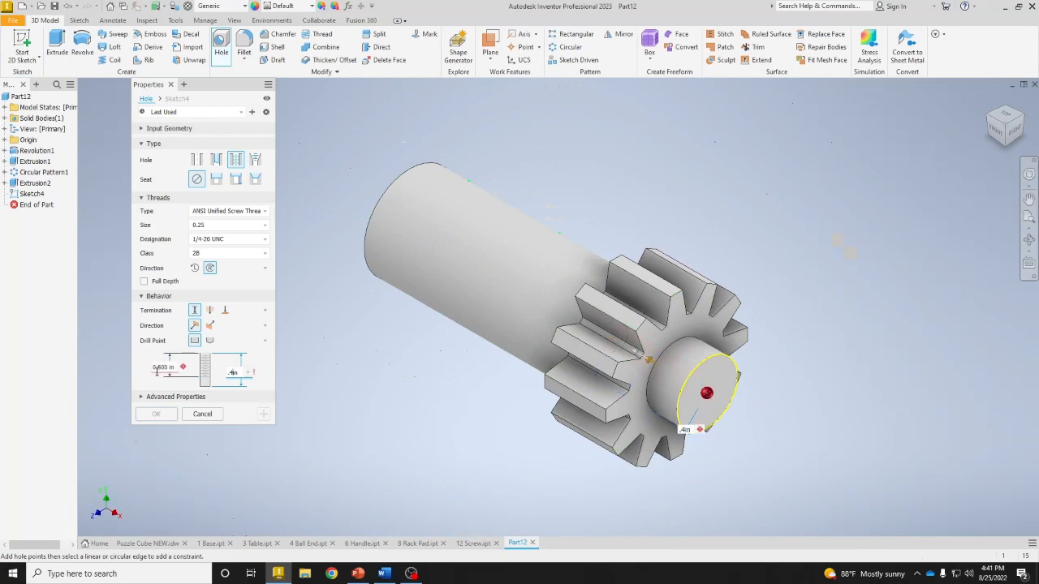
left_click(158, 367)
type(".4")
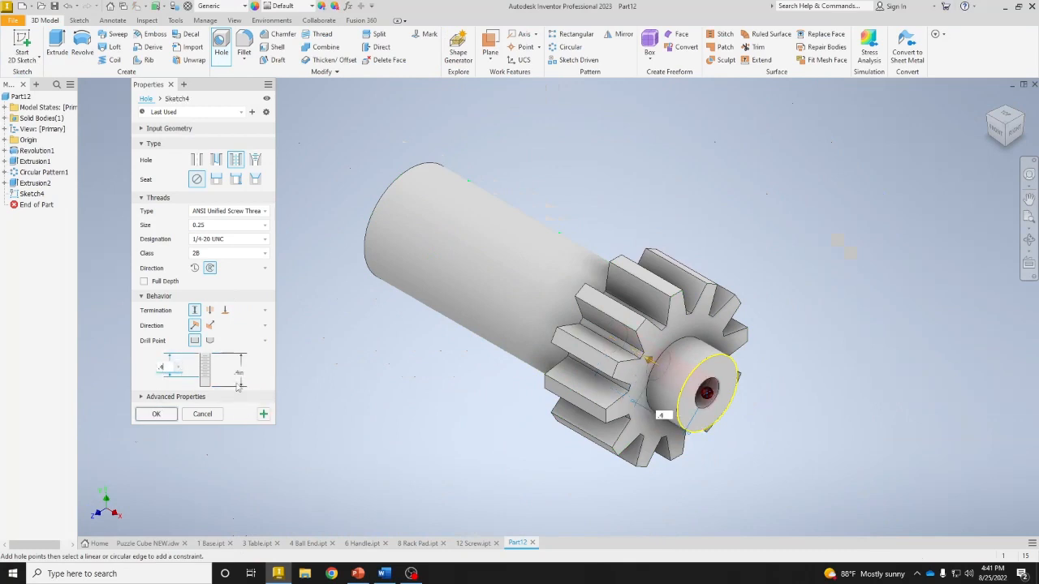
left_click(154, 415)
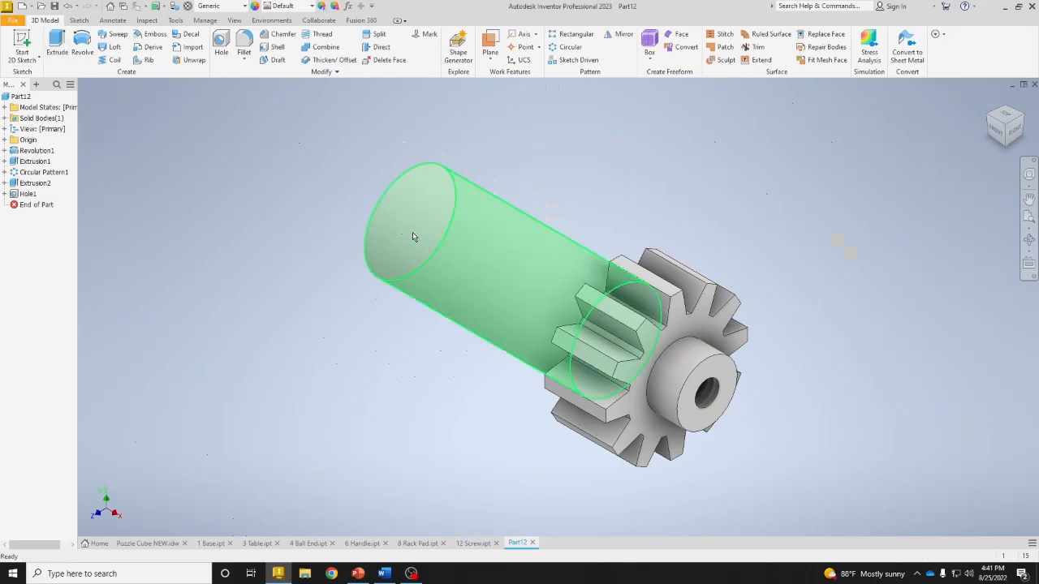
Start a sketch on the XY plane and place a point on the shaft's centreline near the end opposite the gear.
left_click(22, 39)
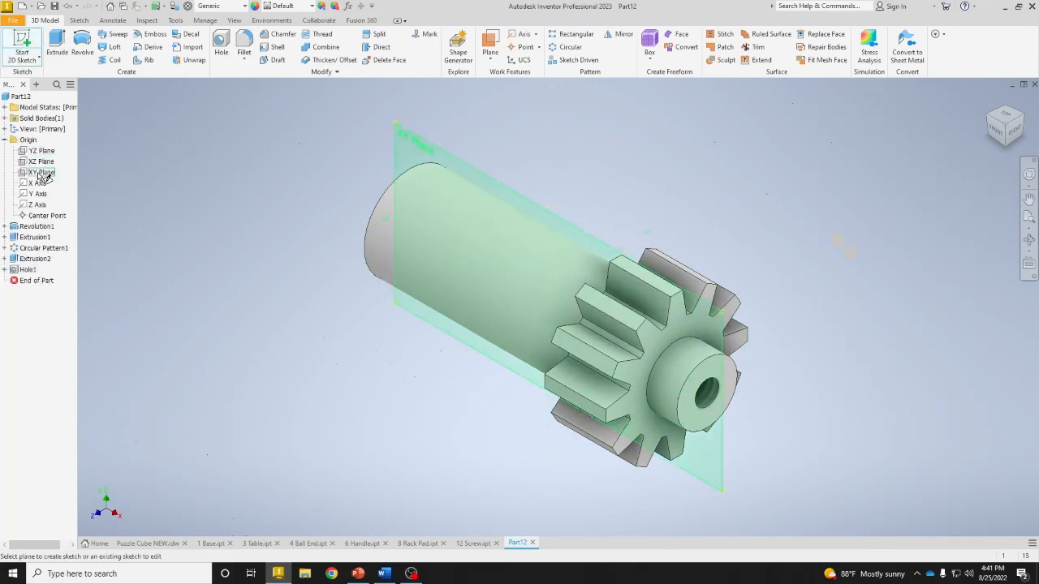
left_click(40, 173)
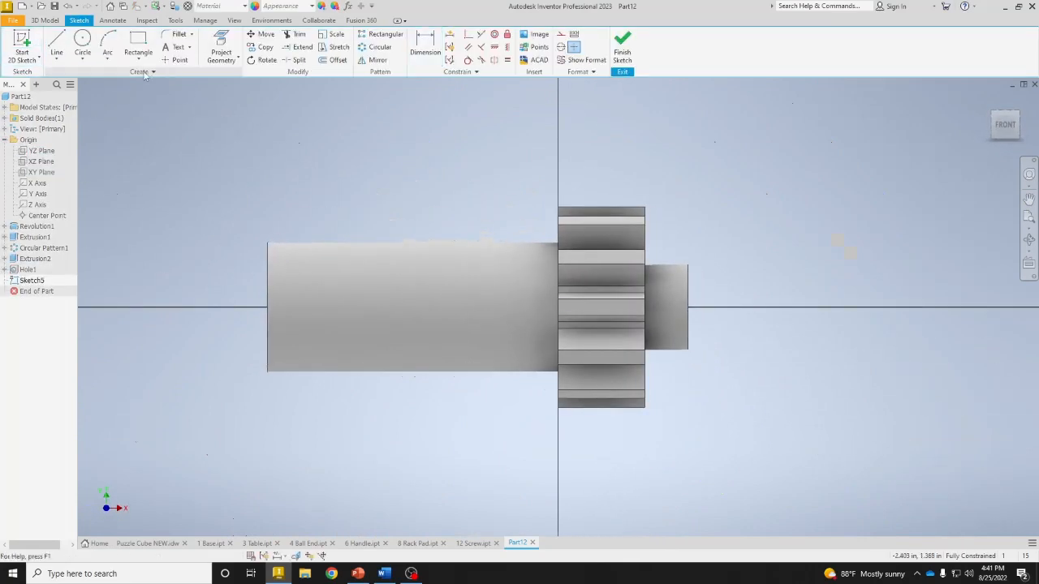
left_click(172, 60)
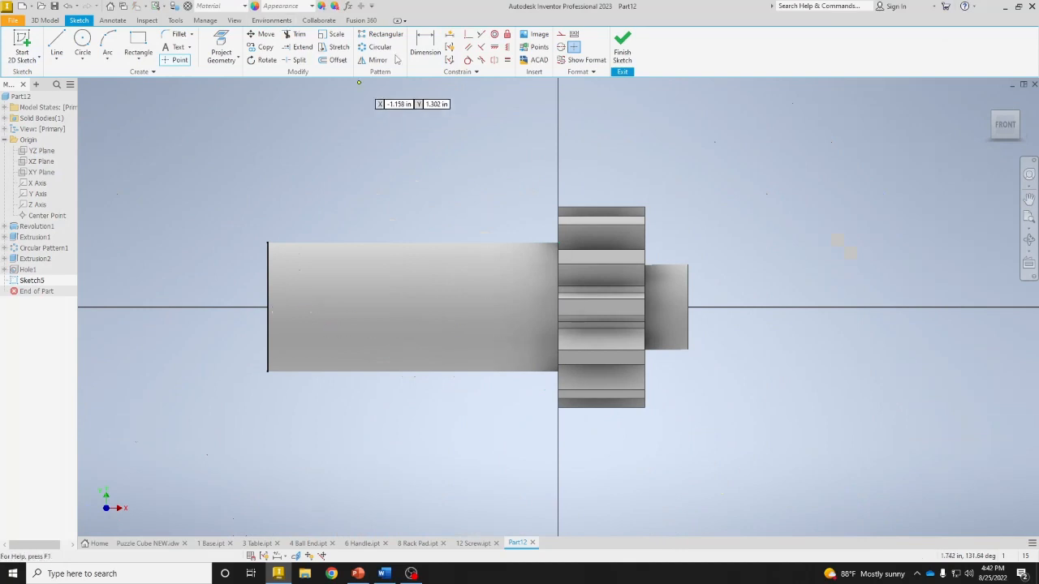
Dimension the point .395 in from the shaft's plain end.
left_click(421, 63)
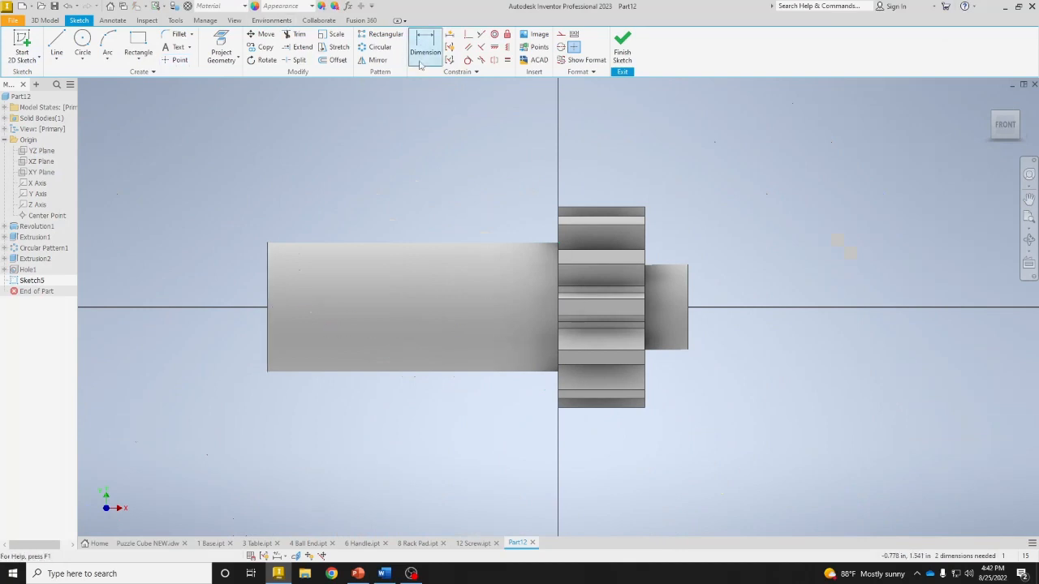
left_click(267, 291)
left_click(310, 307)
left_click(298, 187)
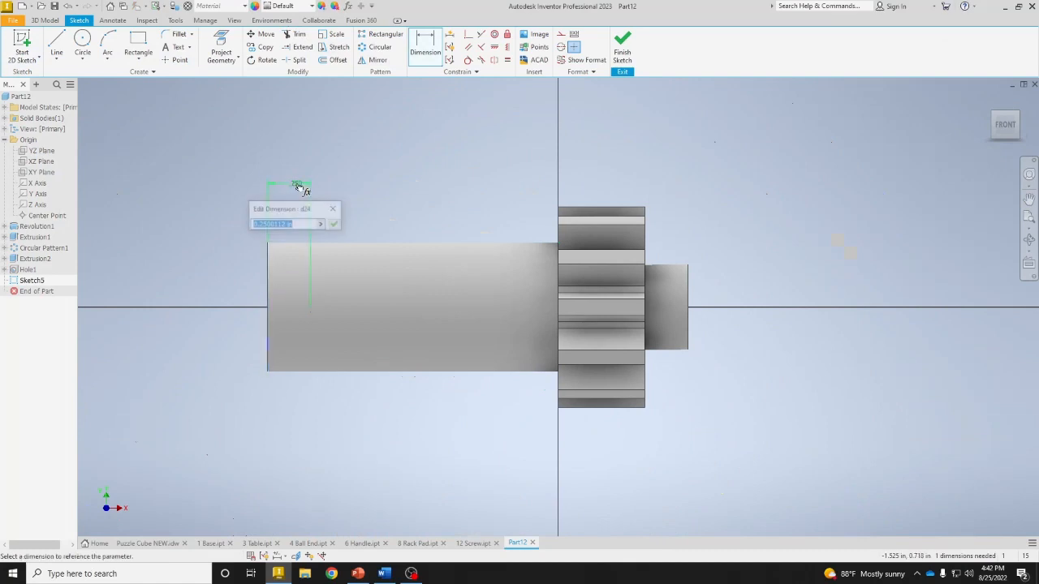
type(".395")
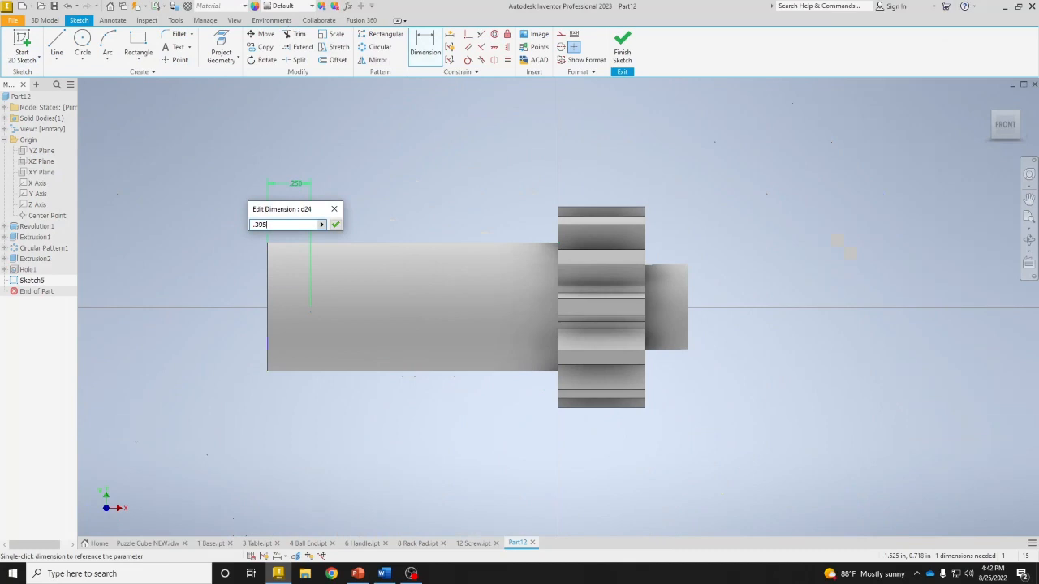
key("Return")
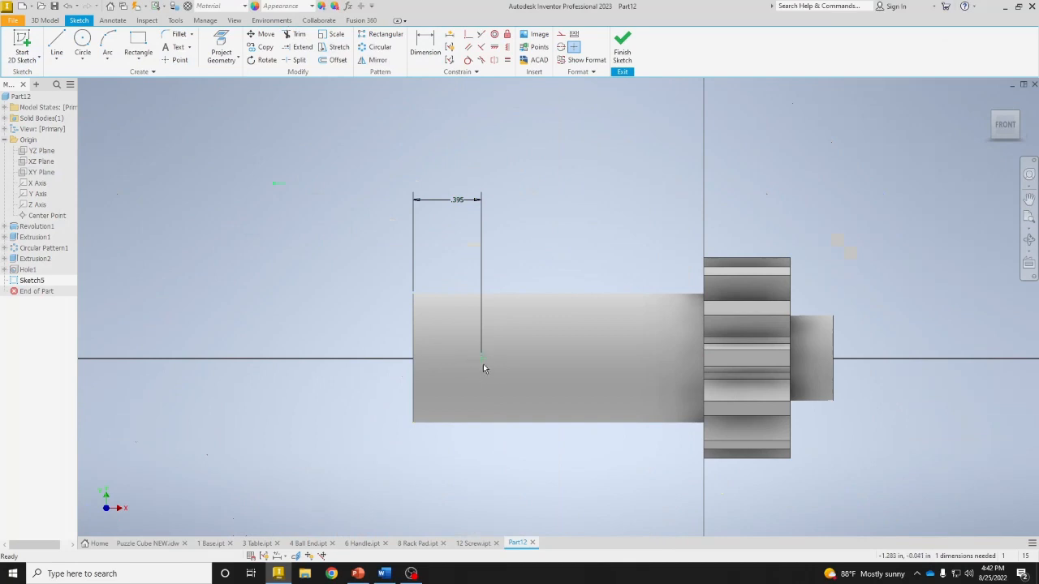
Draw a .375 in diameter circle centred on the sketch point and finish the sketch.
key("c")
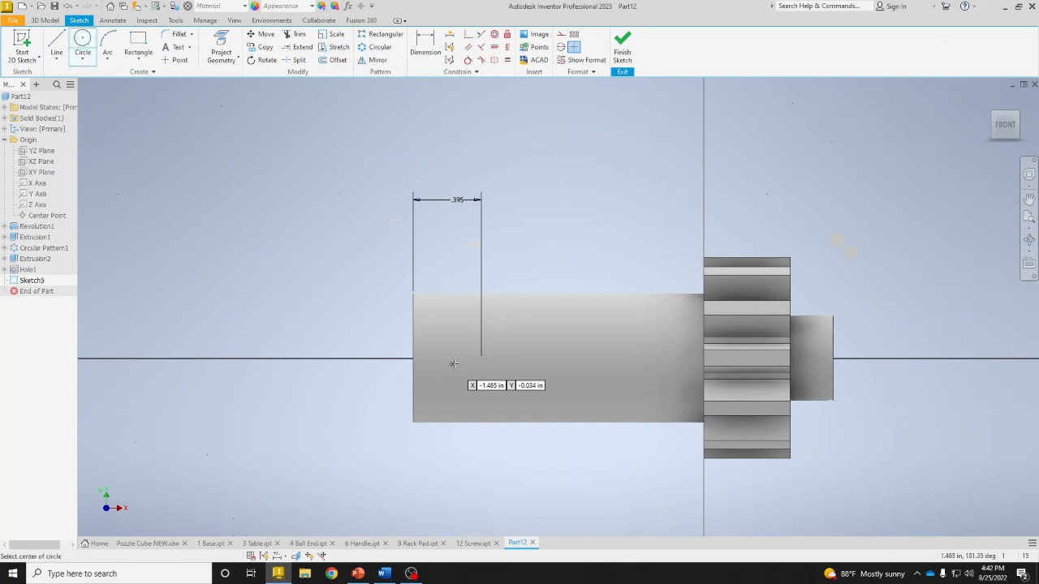
left_click(482, 356)
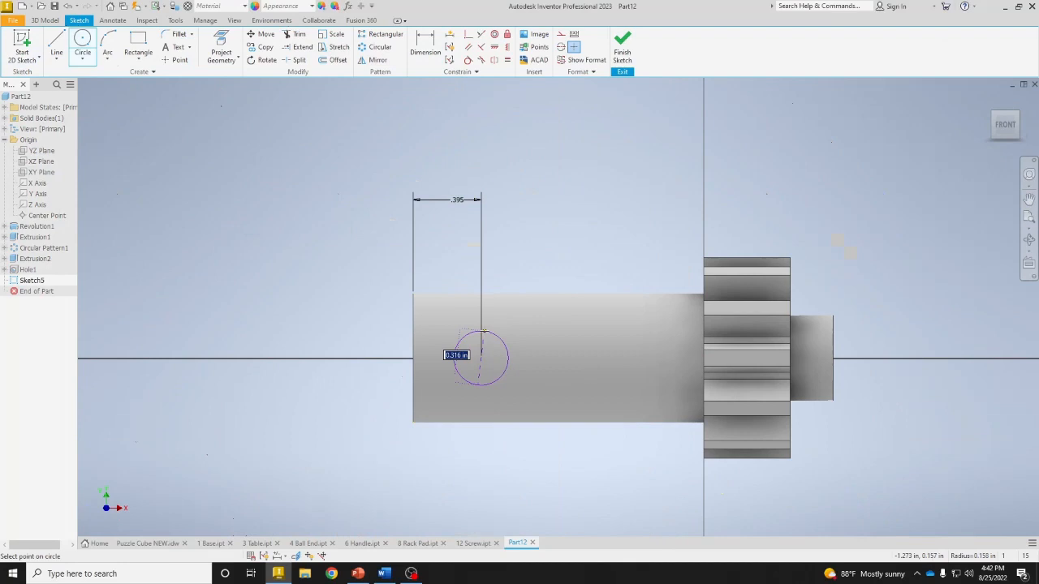
type(".375")
key("Return")
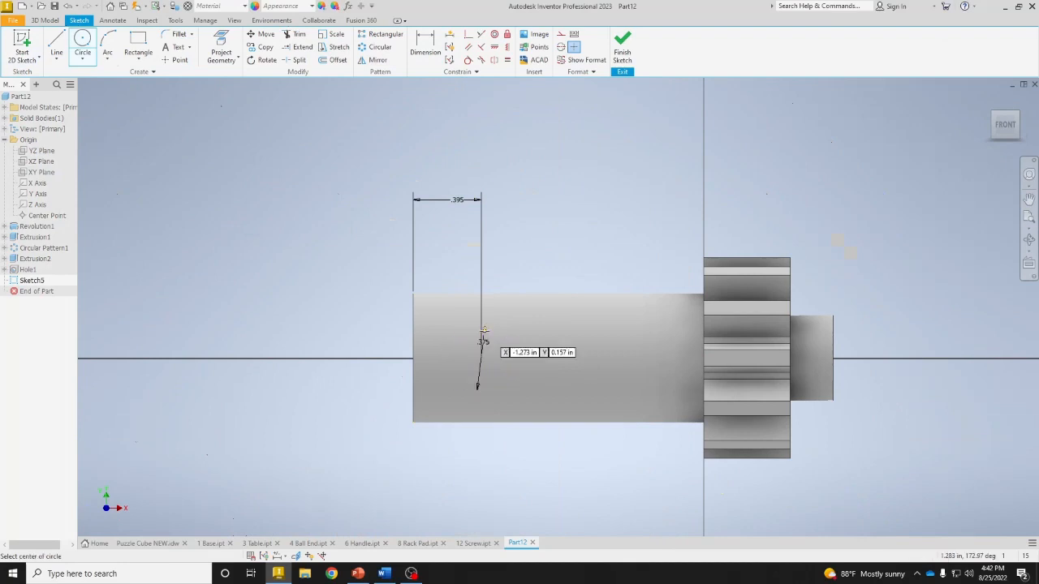
left_click(627, 52)
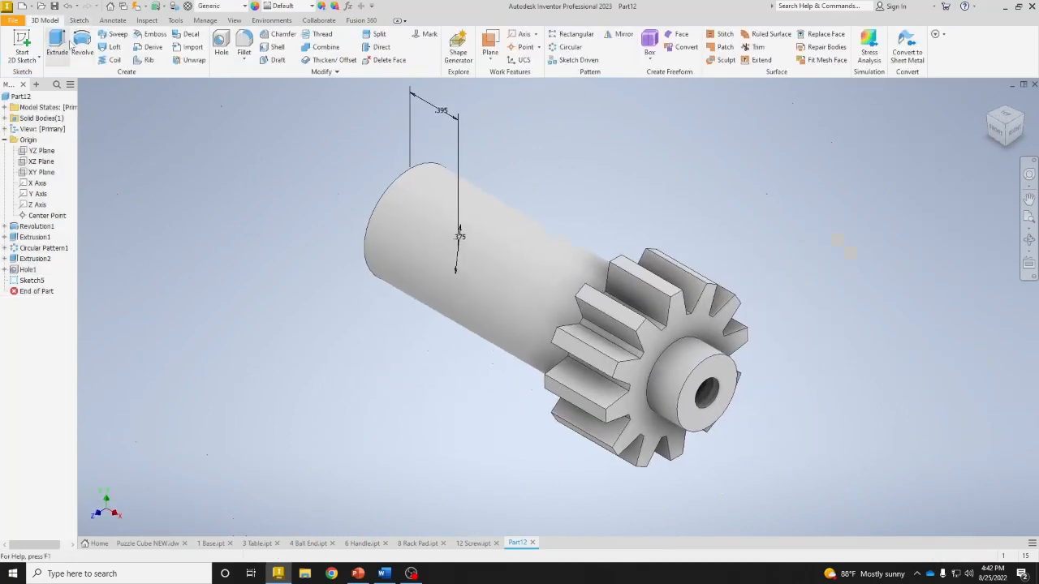
Extrude the circle as a symmetric through-all cut to make a cross hole through the shaft.
left_click(63, 46)
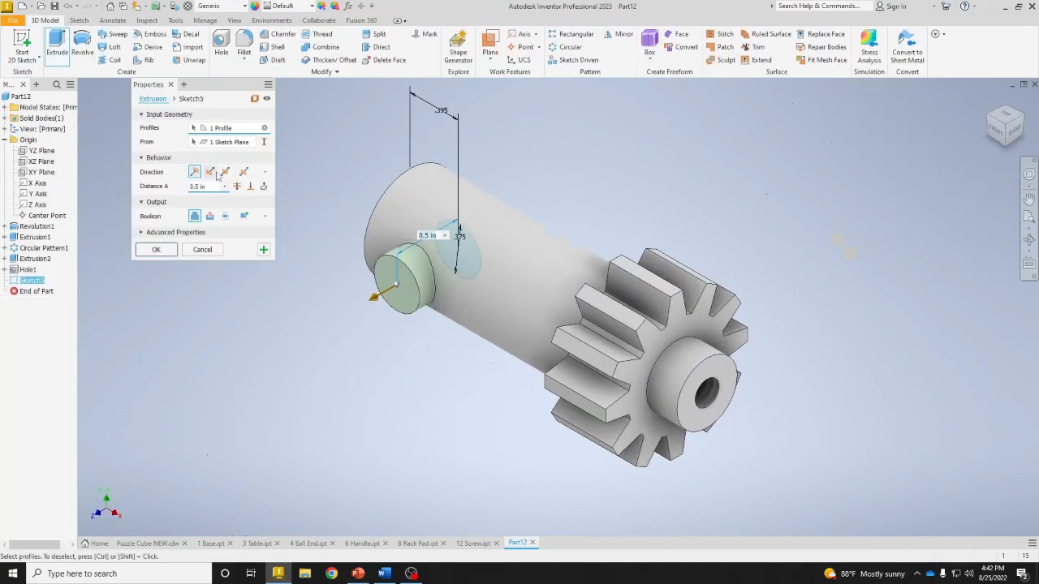
left_click(225, 172)
left_click(209, 216)
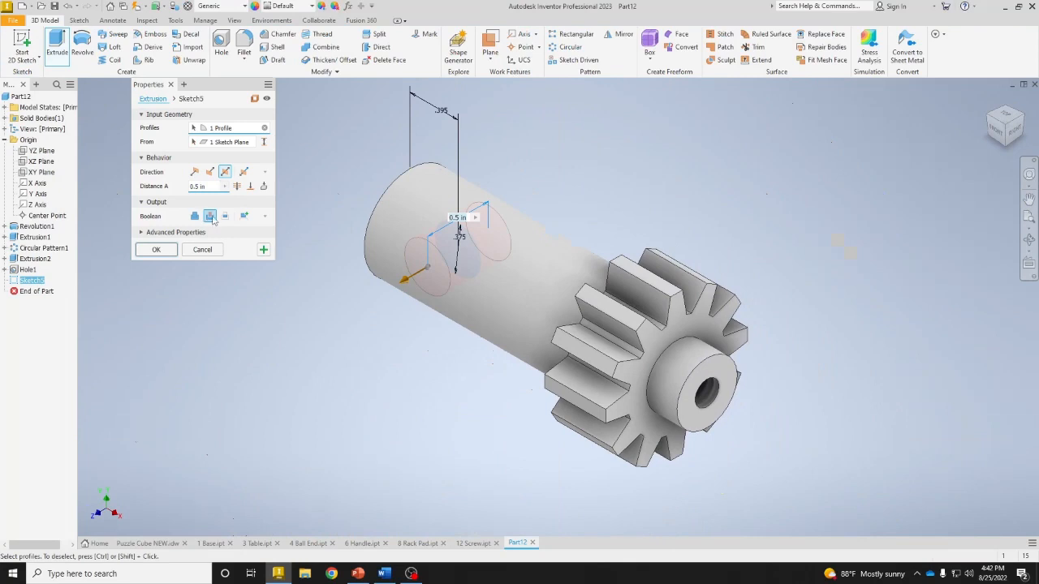
left_click(237, 187)
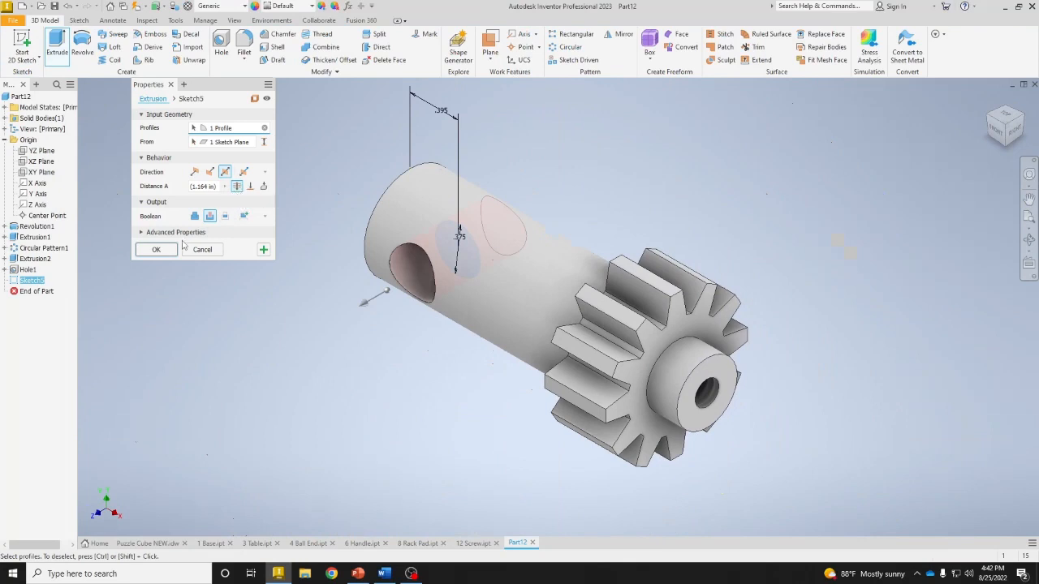
left_click(157, 250)
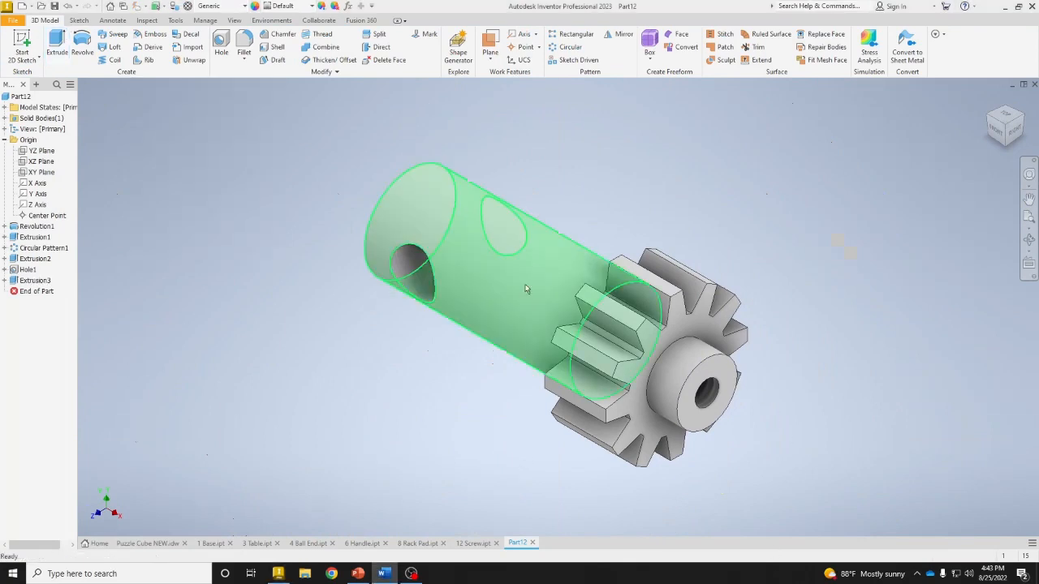
Assign the Steel, Alloy material to the gear part and save it as 7 Gear.
left_click(225, 8)
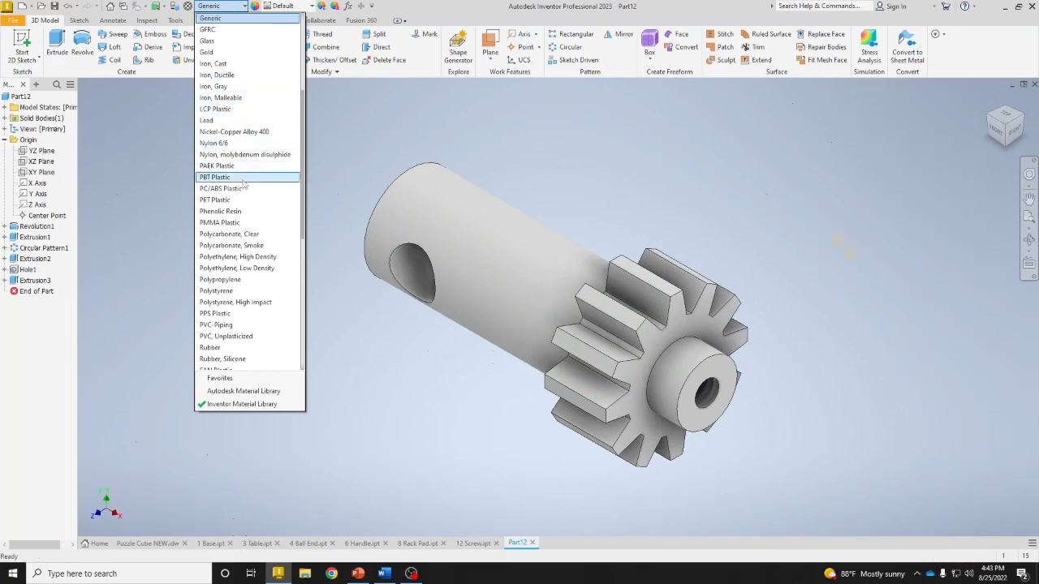
scroll(243, 191, "down", 4)
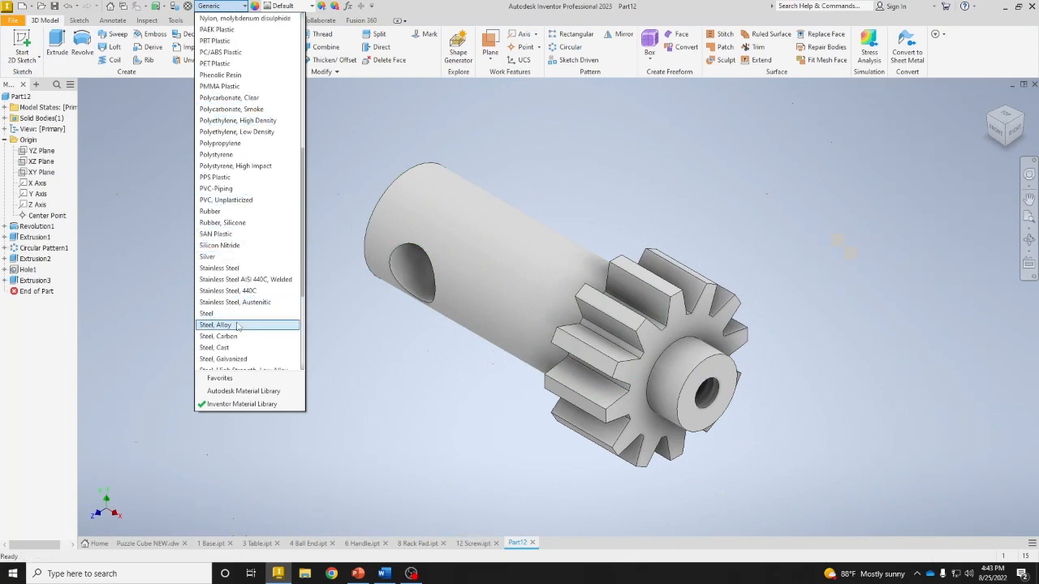
left_click(238, 326)
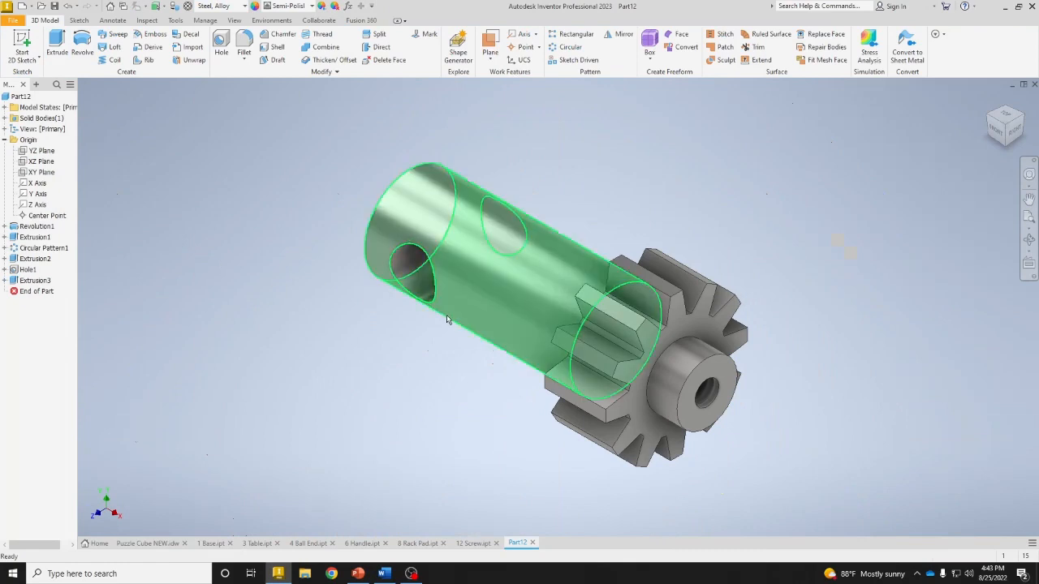
left_click(54, 6)
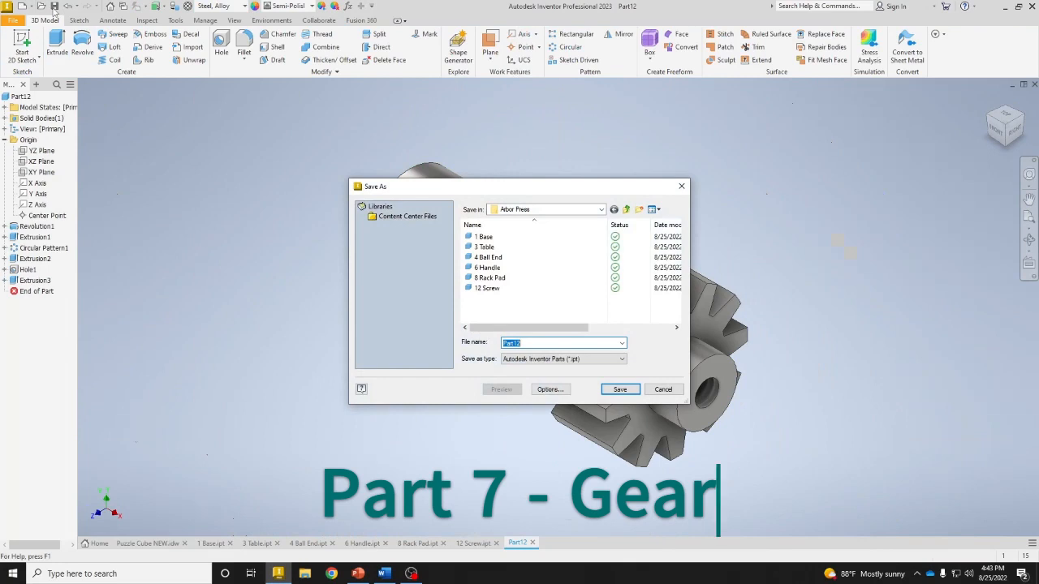
type("7")
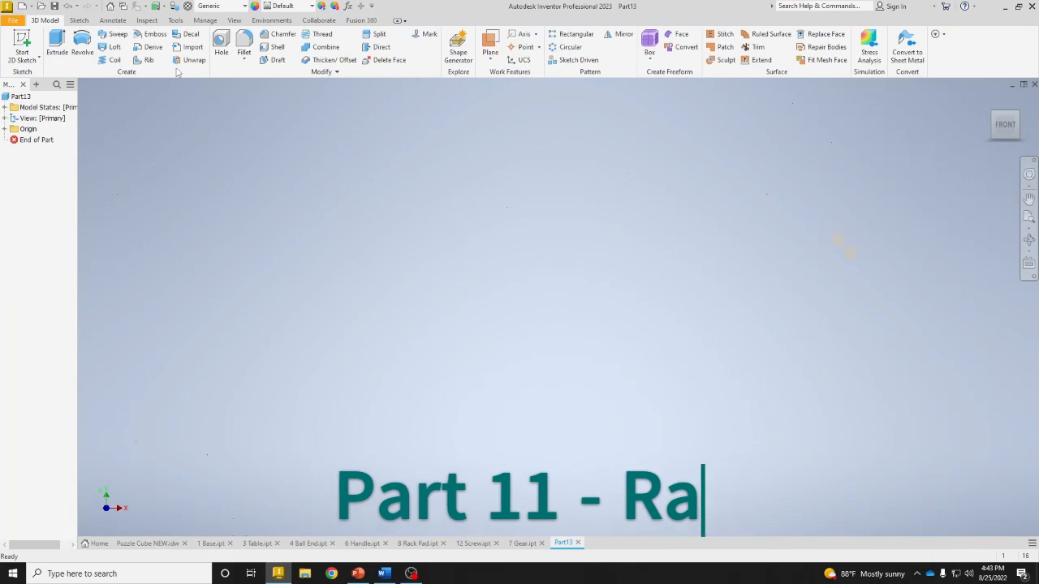
In the new part, sketch a rectangle about .43 in high on the XY plane, with its lower-right corner on the origin.
left_click(22, 47)
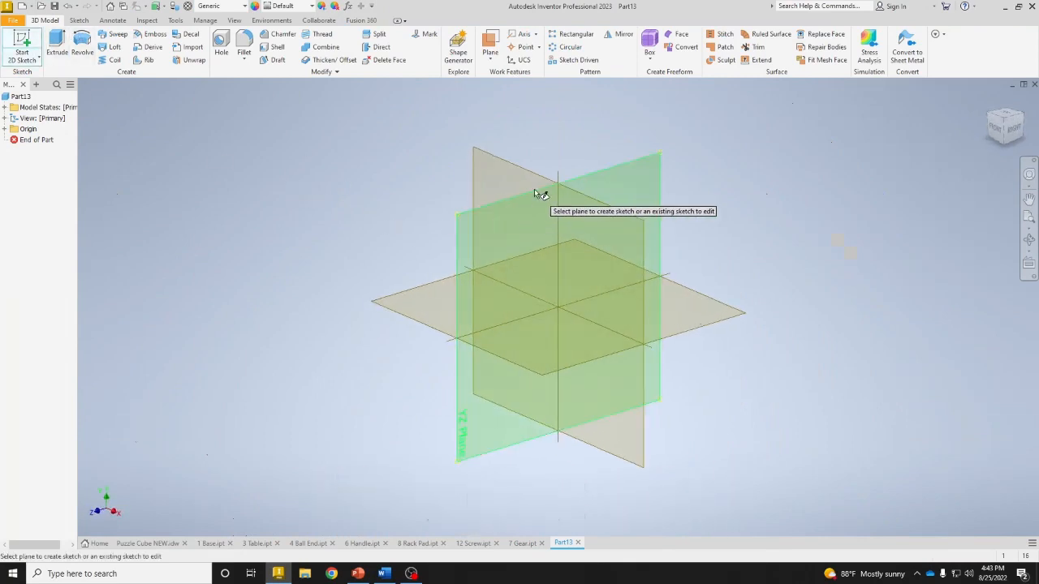
left_click(520, 170)
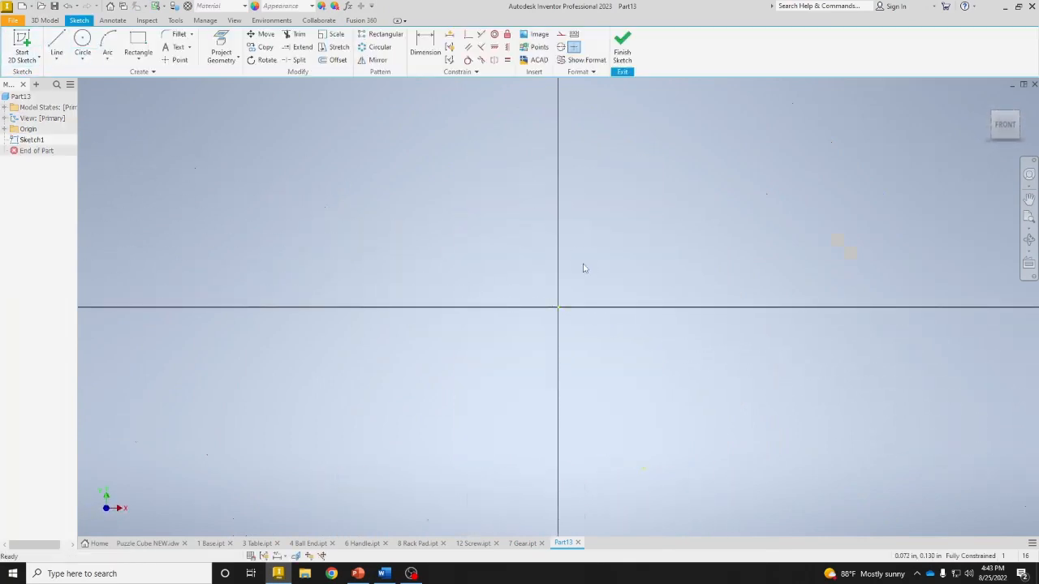
left_click(138, 42)
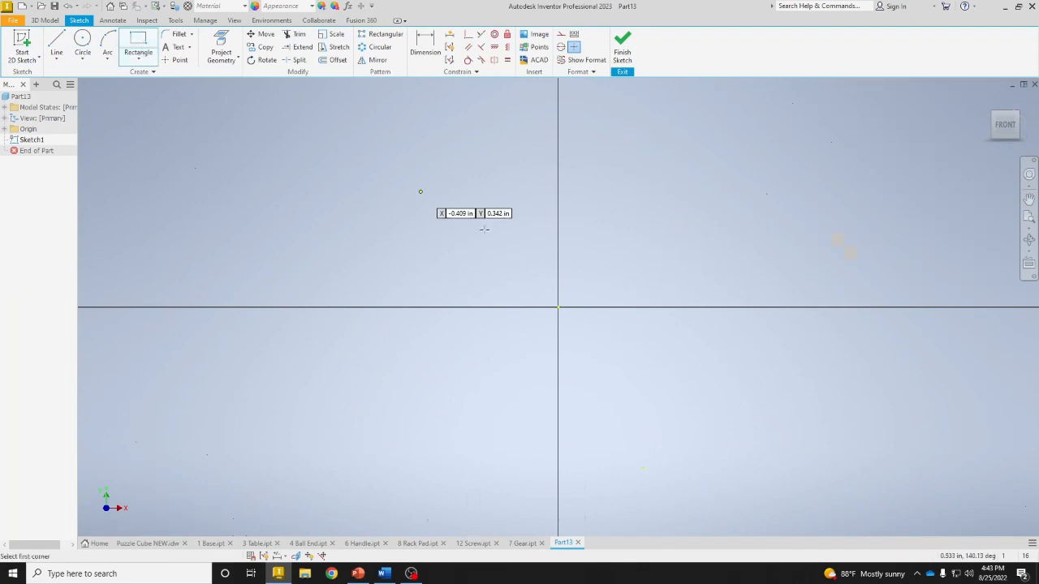
left_click(558, 307)
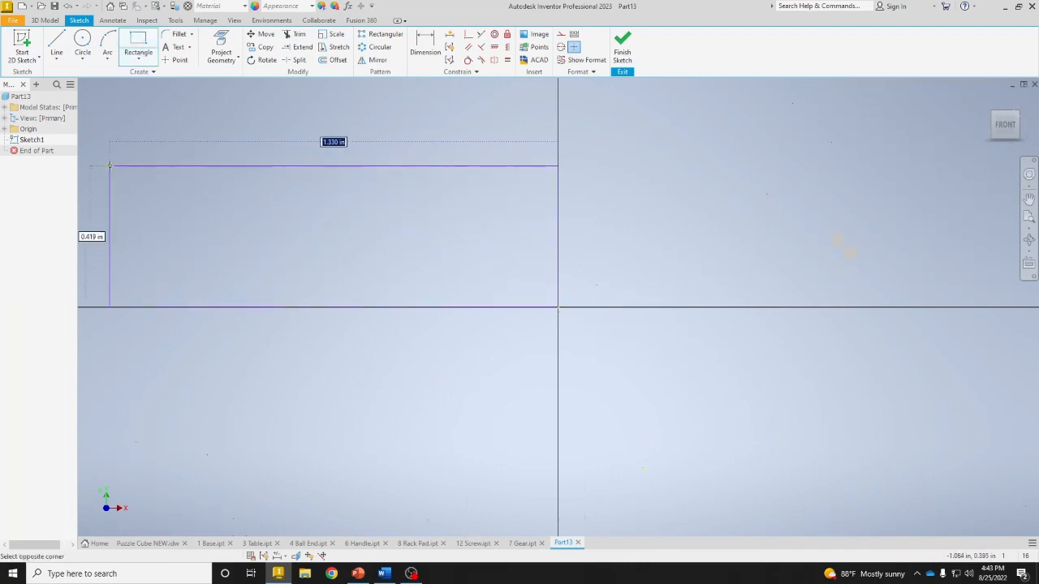
left_click(141, 163)
middle_click_drag(268, 170, 406, 207)
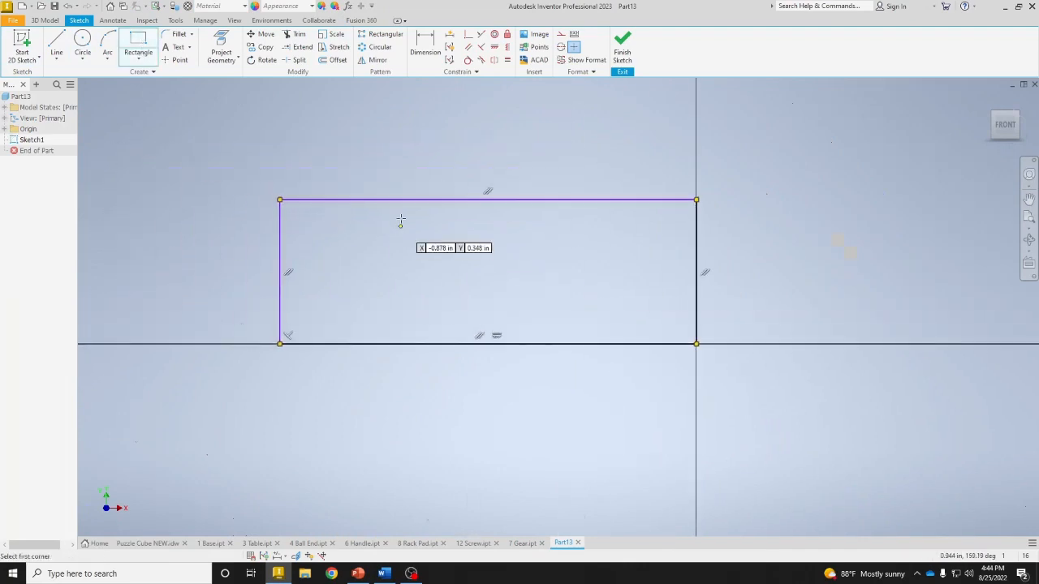
Dimension the rectangle .625 in high and 4.375 in long.
left_click(439, 57)
left_click(281, 288)
left_click(236, 280)
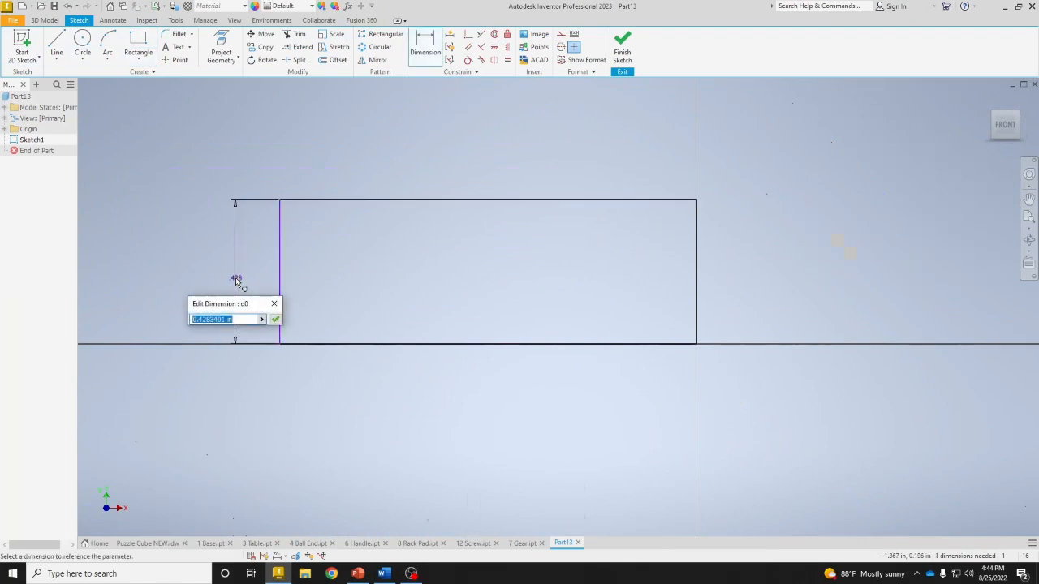
type(".625")
key("Return")
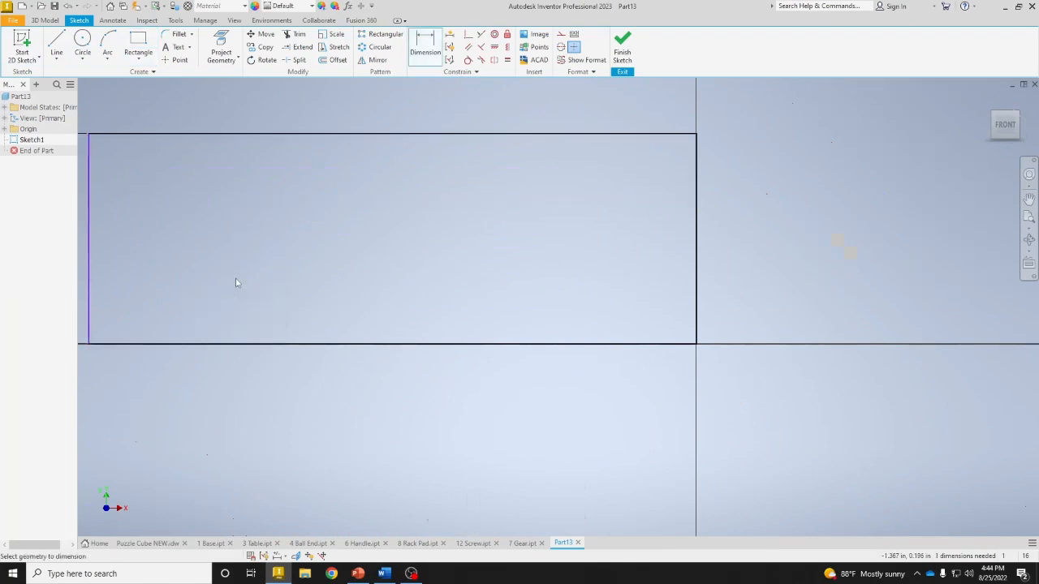
left_click(208, 344)
left_click(212, 381)
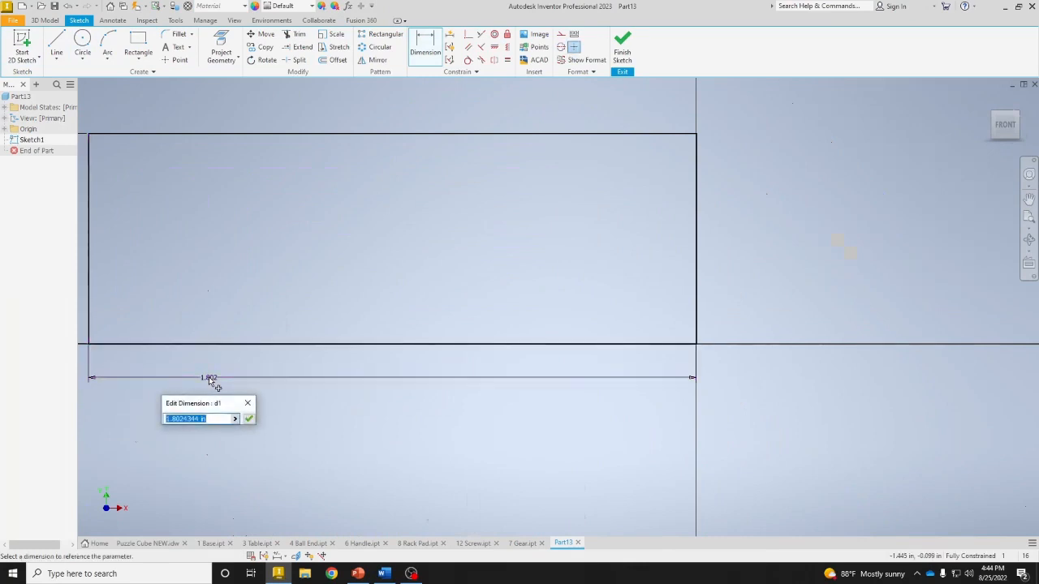
type("4.375")
key("Return")
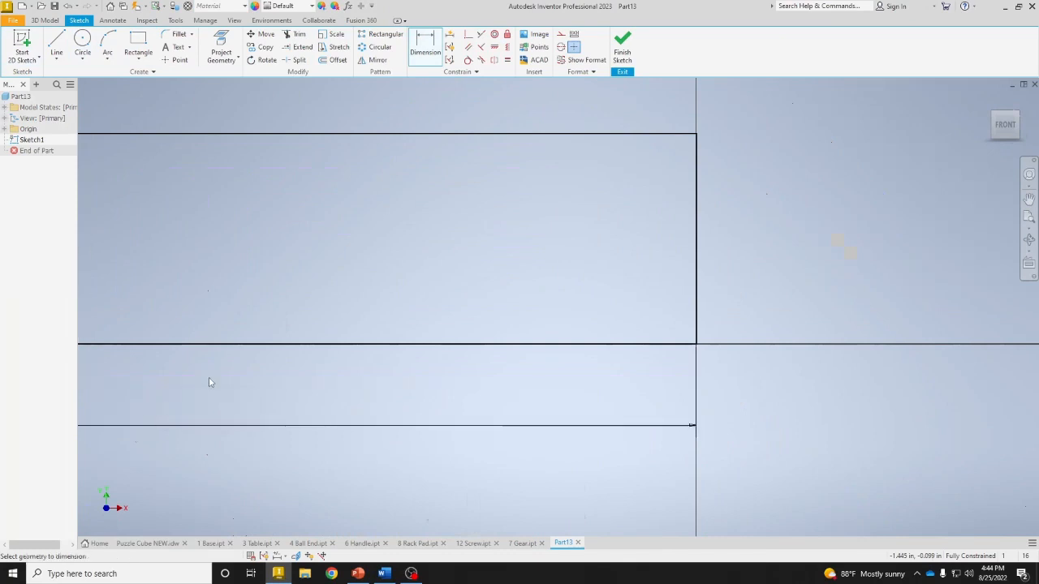
Extrude the rectangle .498 in to form the rack bar.
key("e")
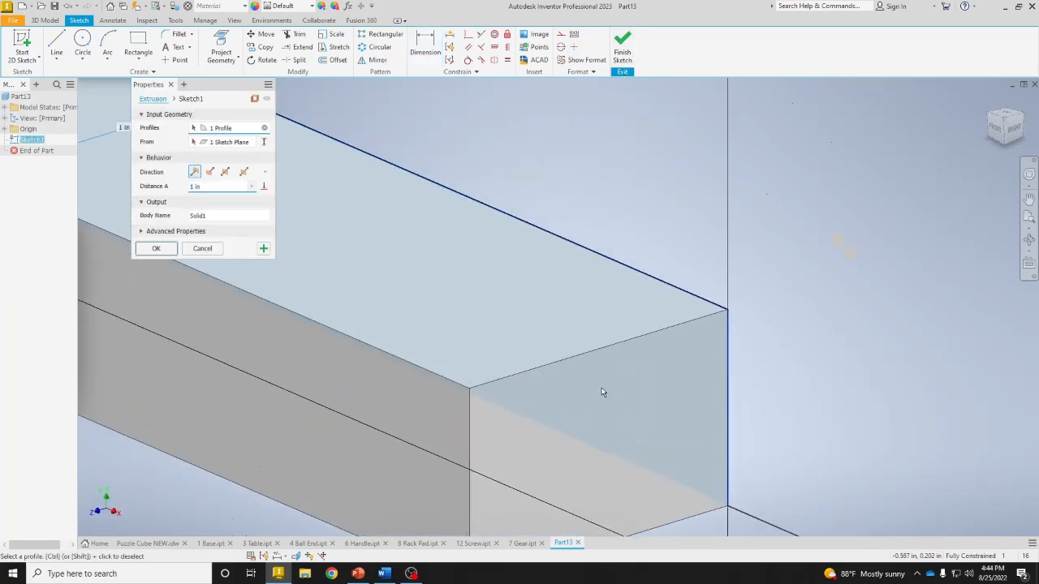
type(".498")
key("Return")
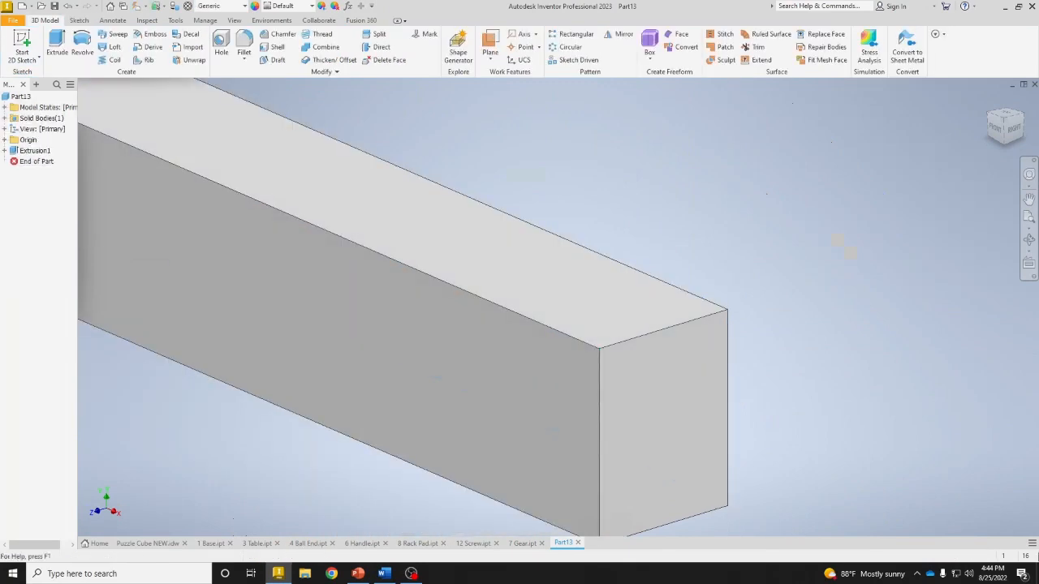
Sketch a closed downward-tapering trapezoid about .34 in wide at the top on the bar's long front face, crossing its upper edge near the left end.
scroll(891, 406, "up", 8)
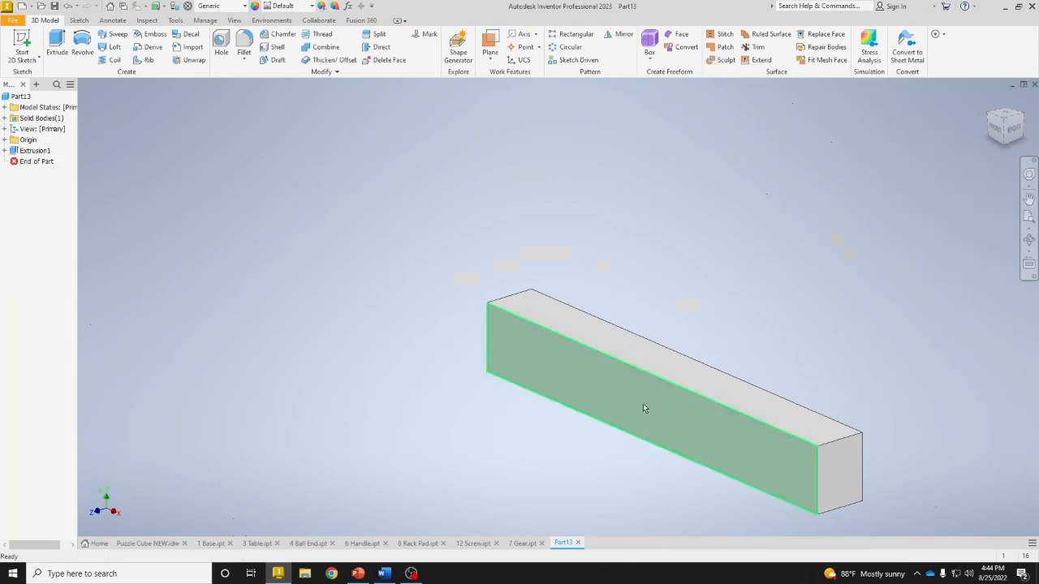
left_click(527, 342)
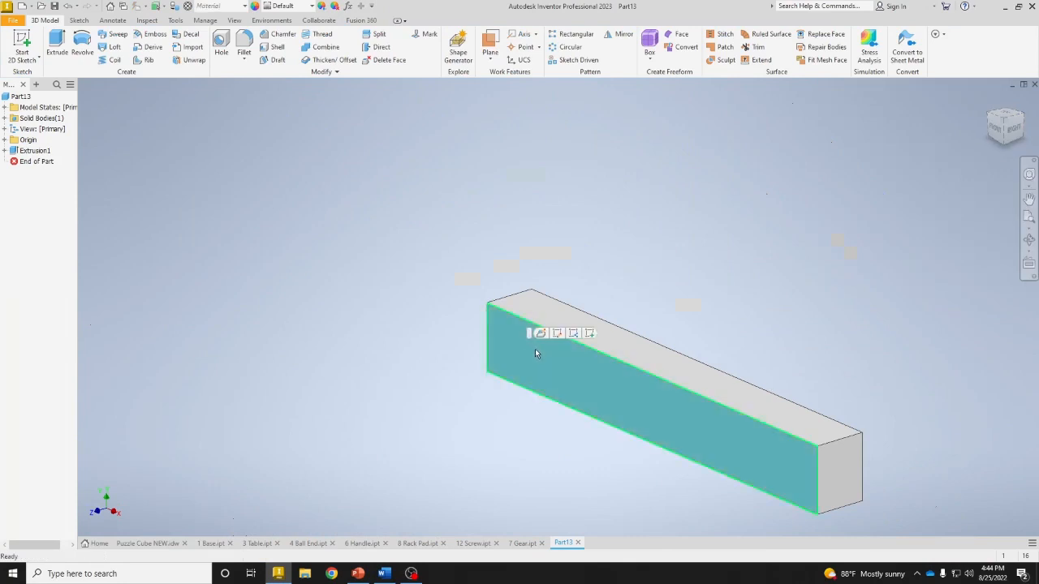
left_click(590, 335)
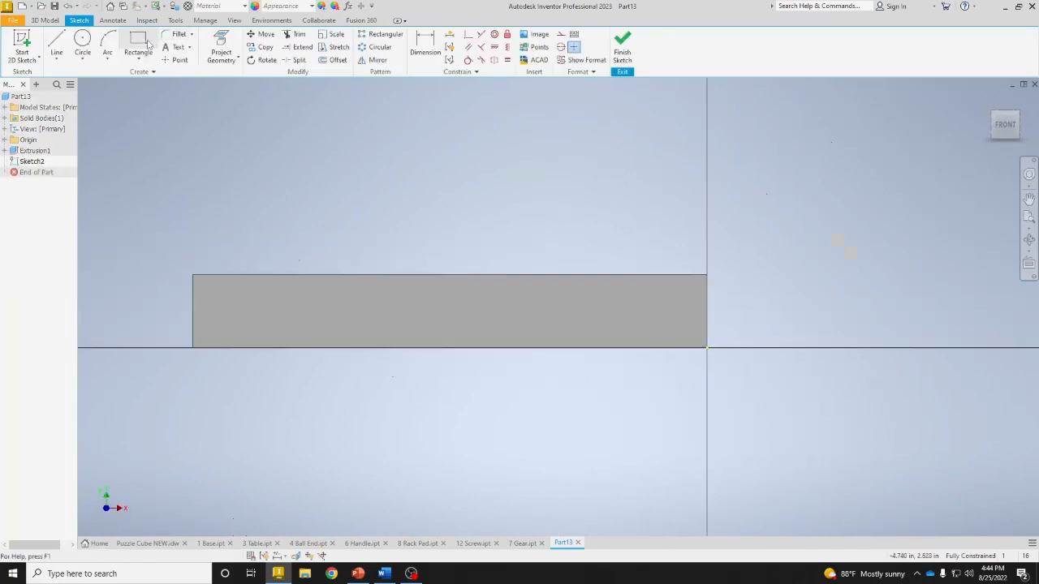
left_click(57, 42)
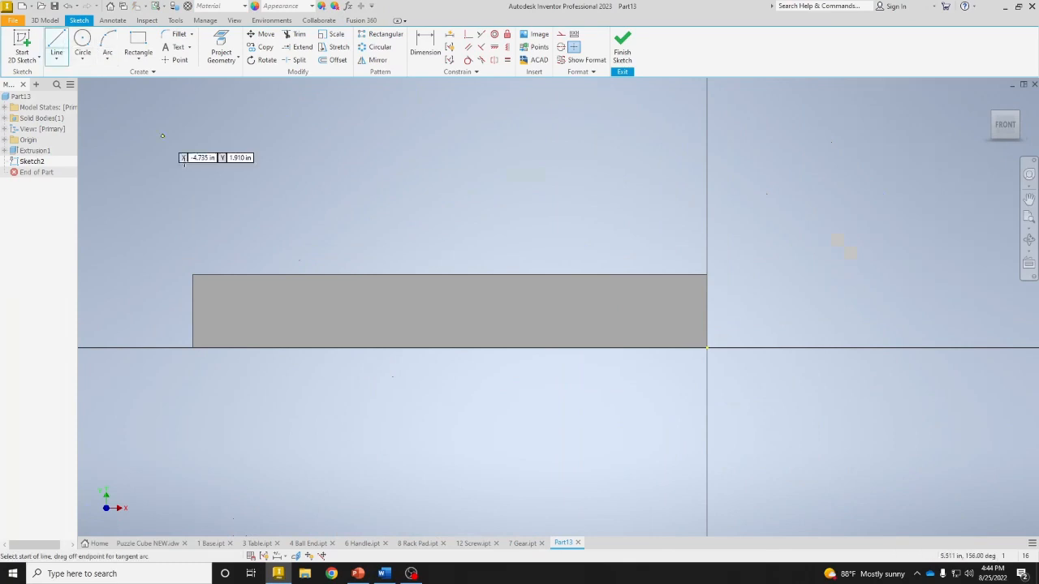
left_click(271, 239)
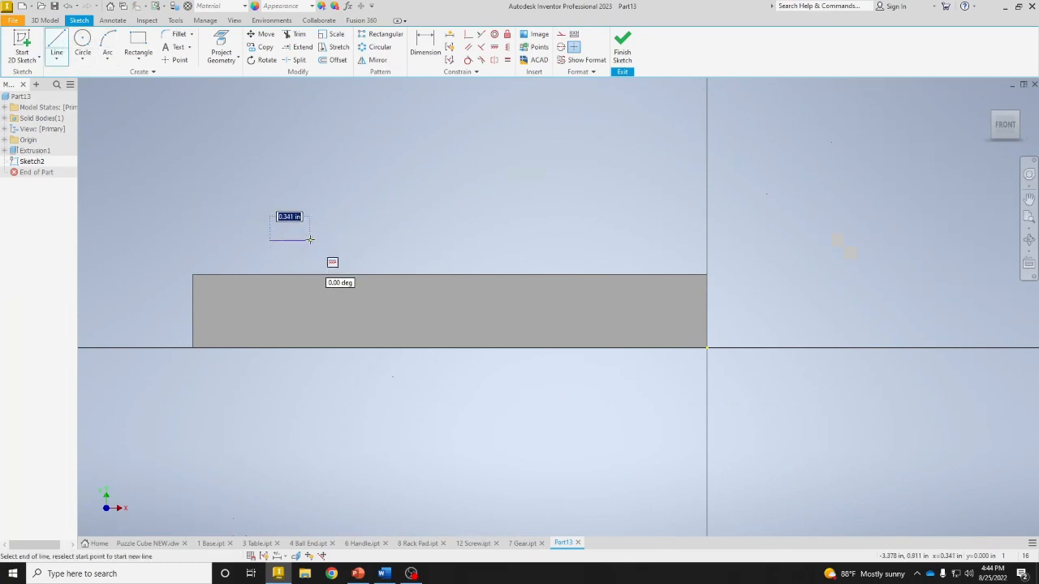
left_click(312, 239)
scroll(308, 254, "up", 5)
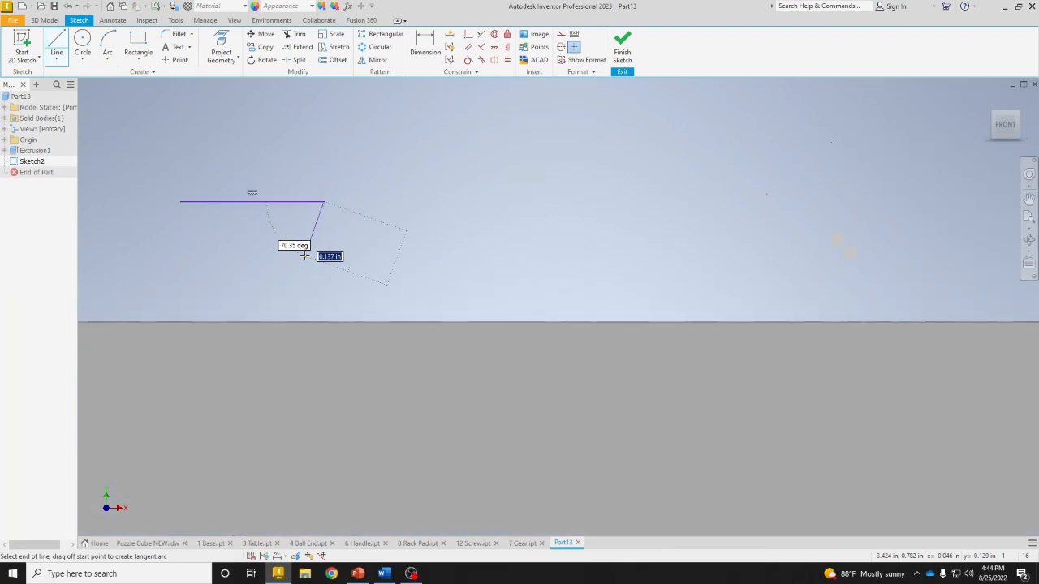
left_click(277, 366)
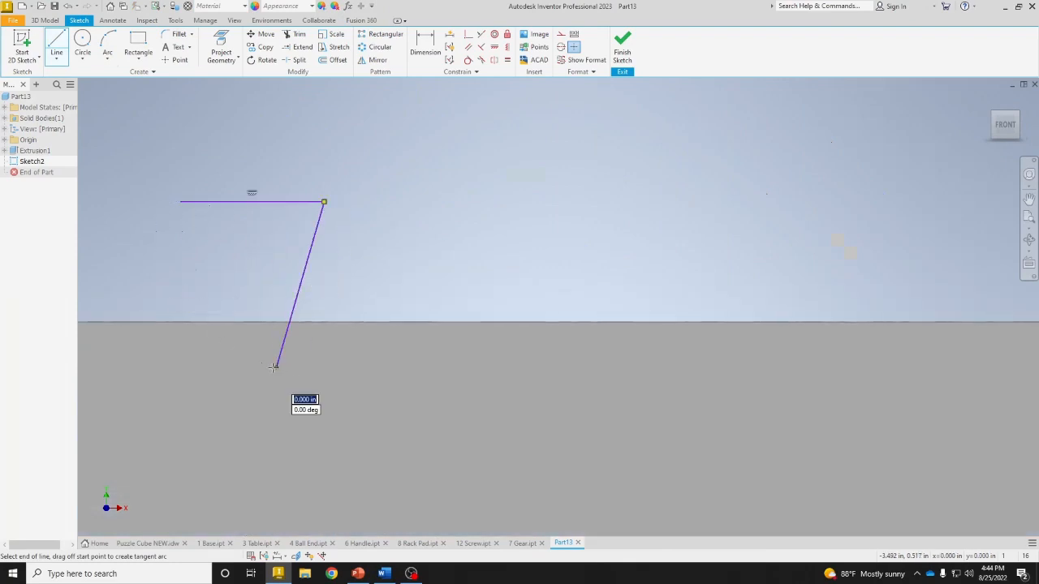
left_click(223, 367)
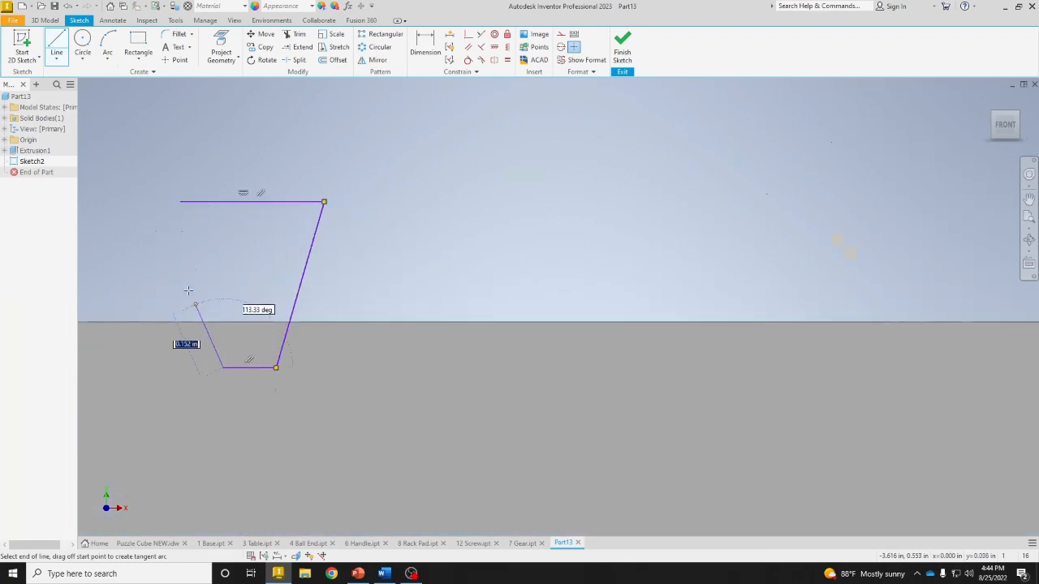
left_click(181, 201)
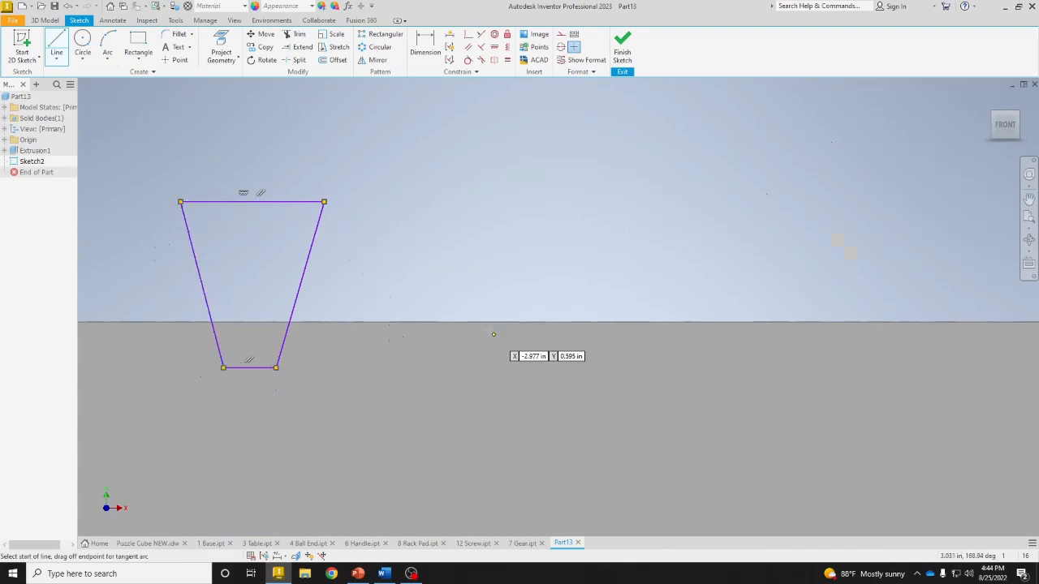
right_click(392, 261)
left_click(445, 248)
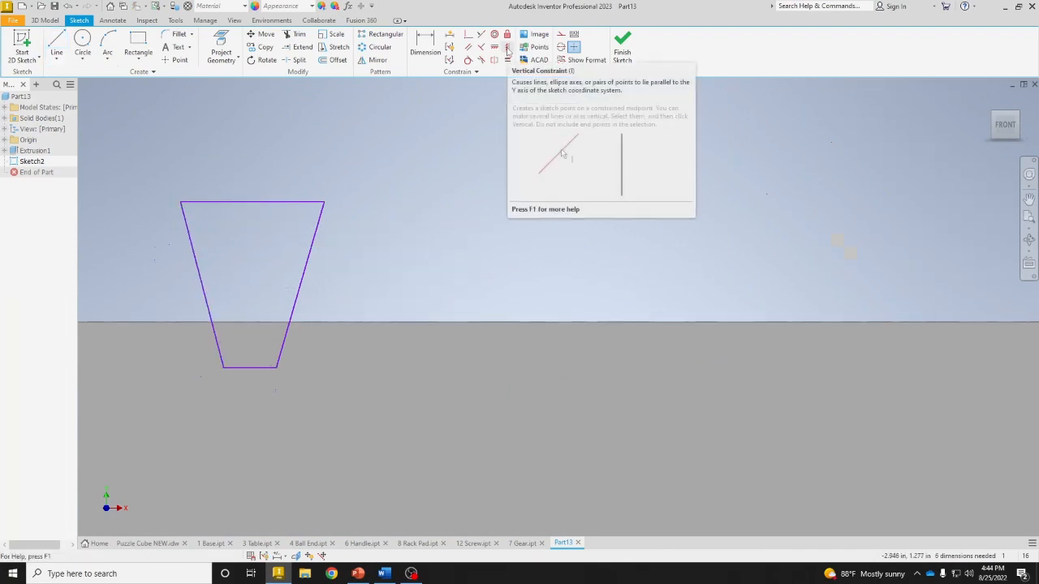
Align the midpoints of the trapezoid's top and bottom lines with a vertical constraint.
left_click(506, 48)
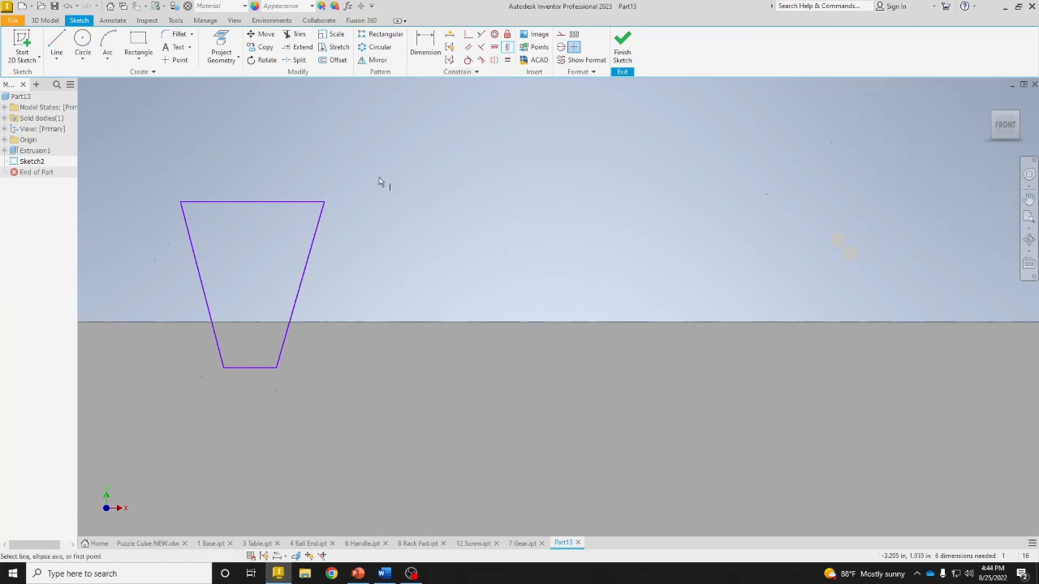
left_click(252, 201)
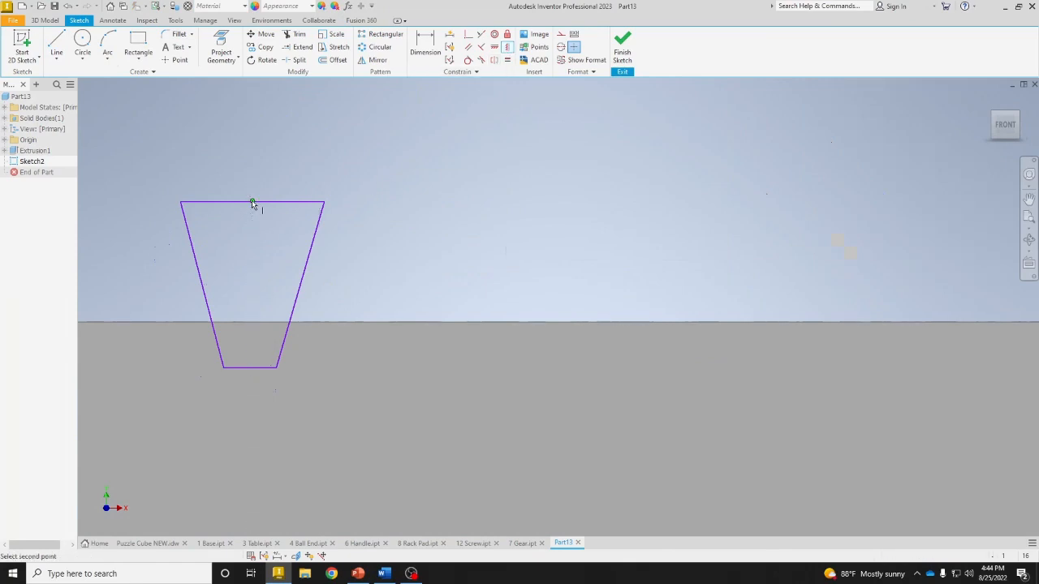
left_click(250, 369)
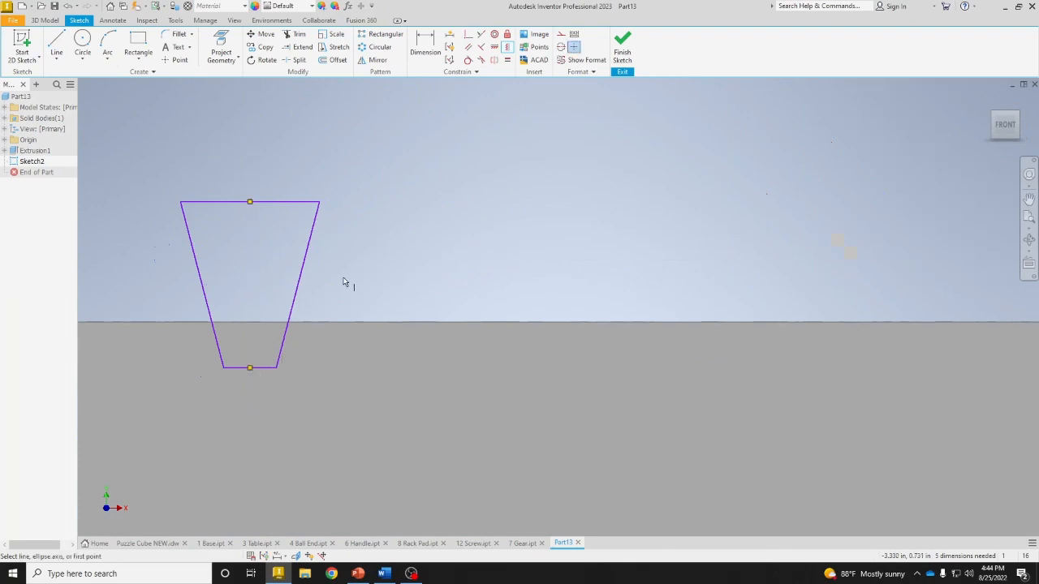
Dimension the angle between the trapezoid's two slanted sides as 20 degrees.
left_click(431, 54)
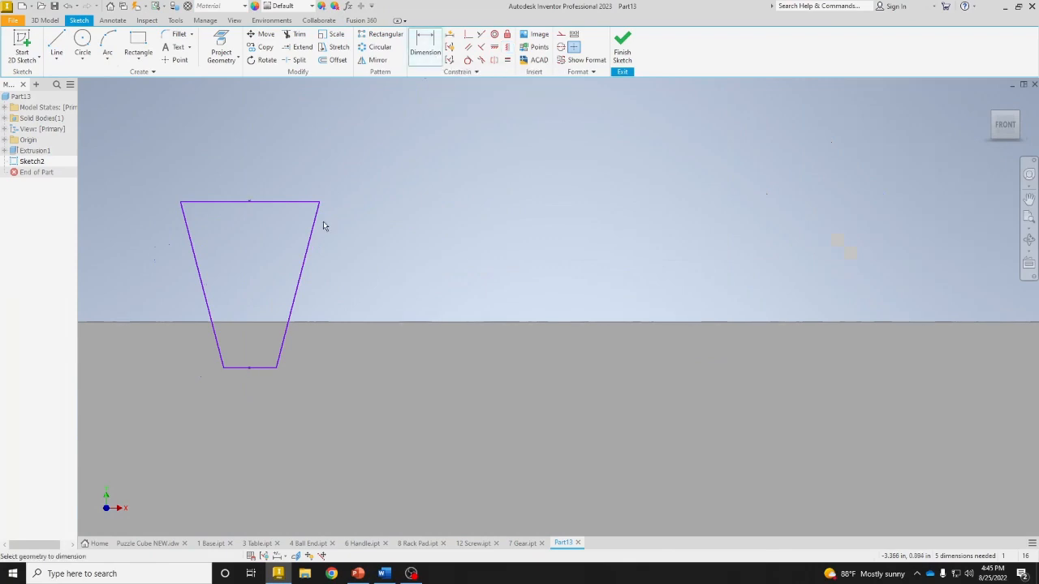
left_click(196, 272)
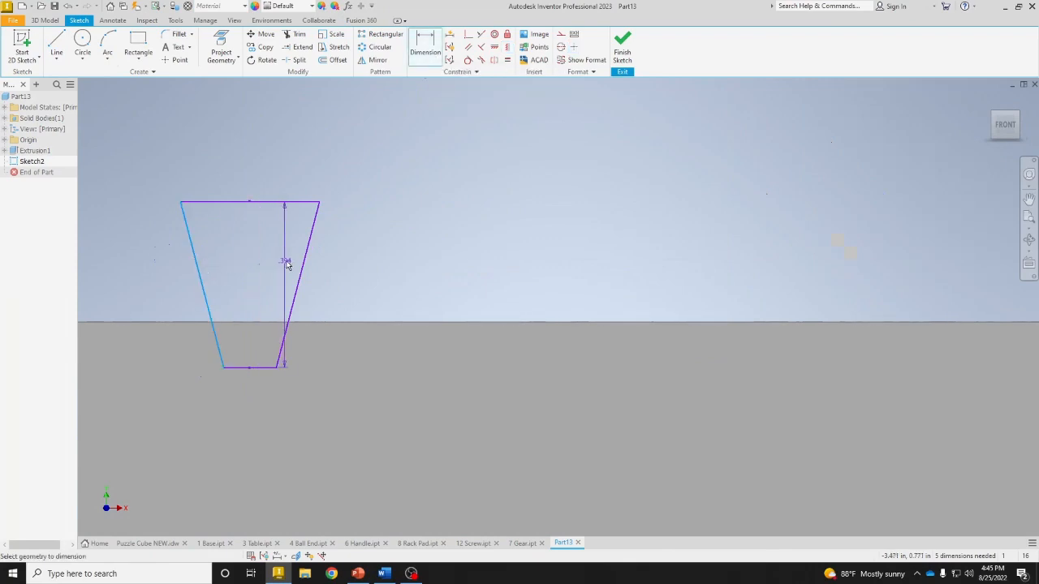
left_click(303, 269)
left_click(272, 259)
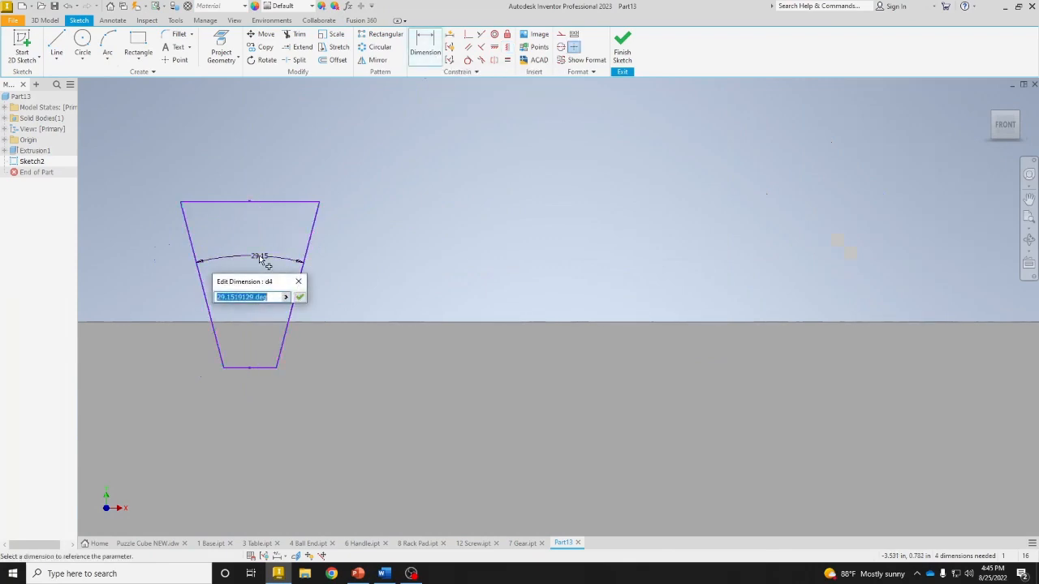
type("20")
key("Return")
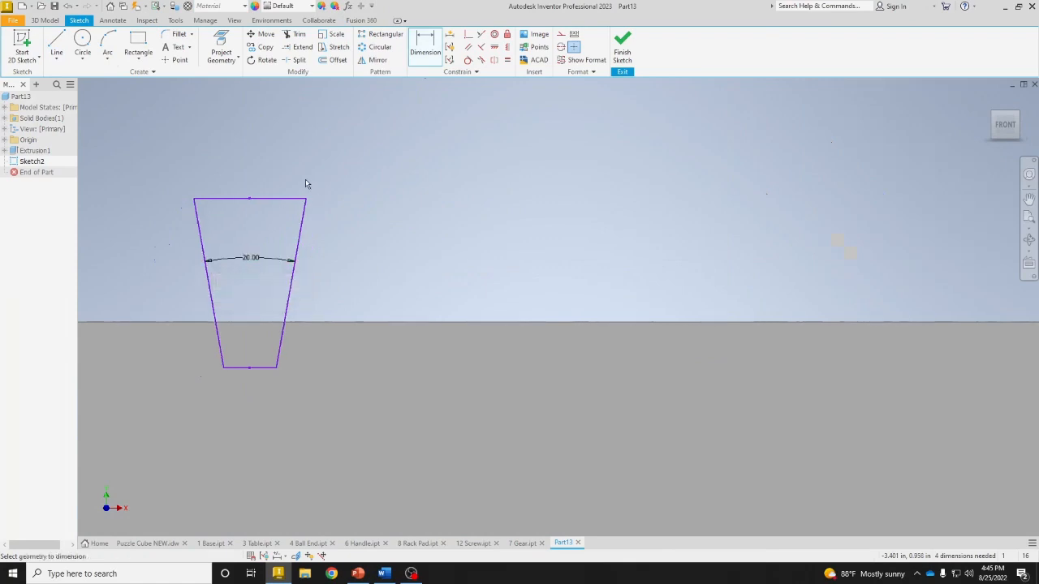
Dimension the trapezoid's height as .183 in, measured along its right slanted side.
left_click(305, 232)
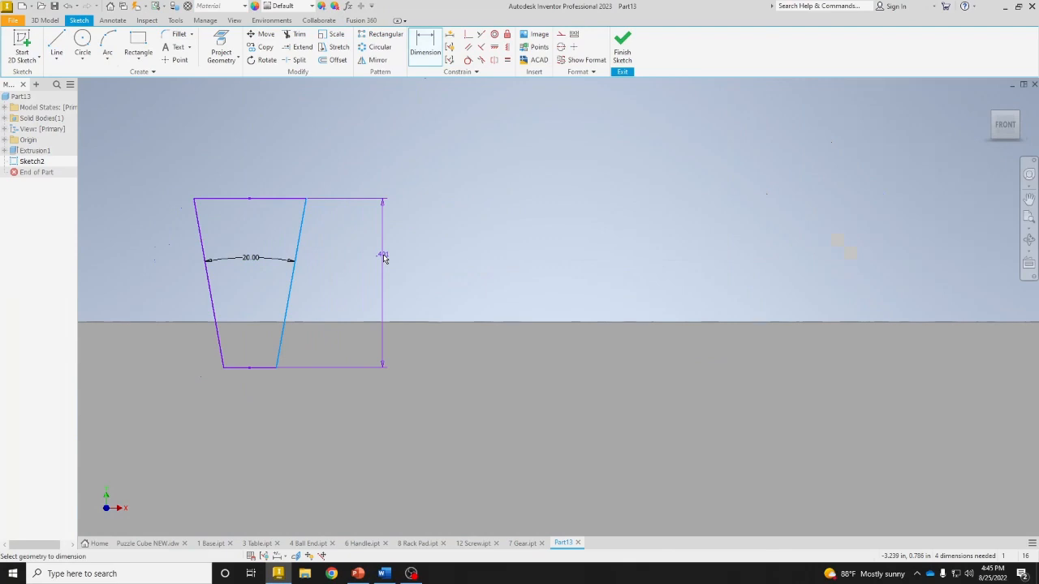
left_click(384, 258)
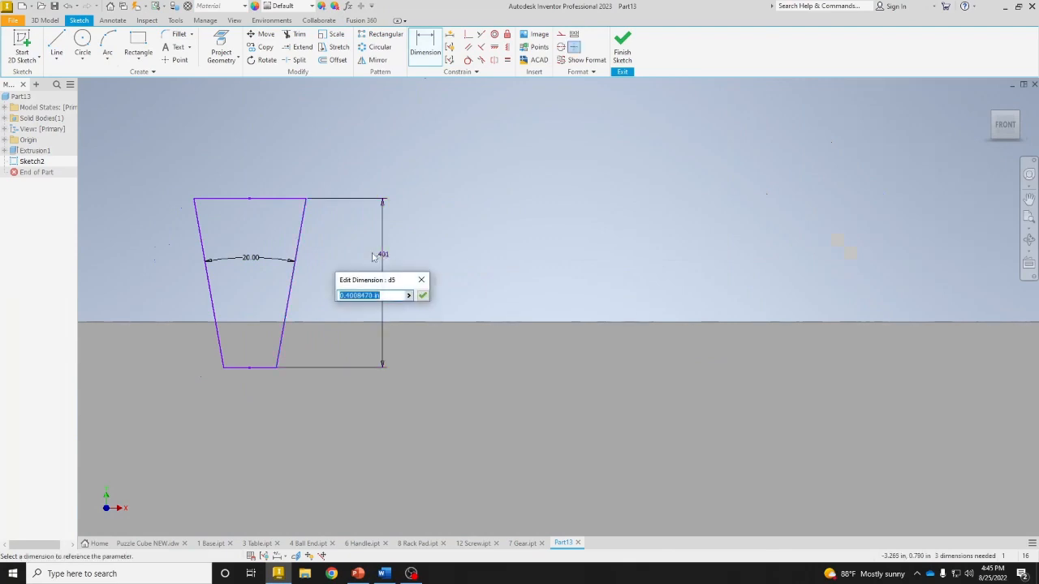
type(".183")
key("Return")
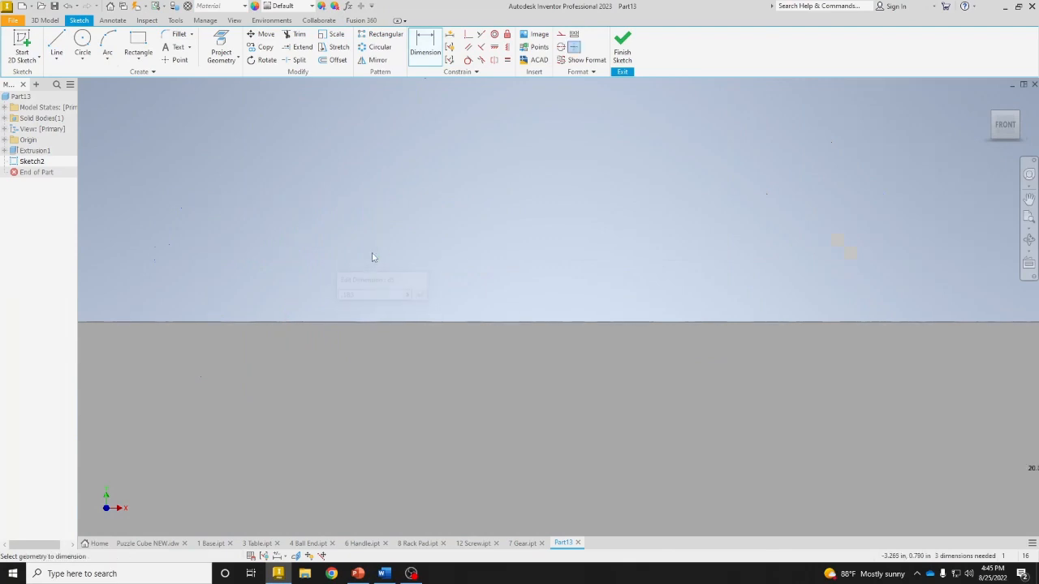
scroll(374, 257, "up", 10)
scroll(459, 292, "down", 4)
right_click(455, 286)
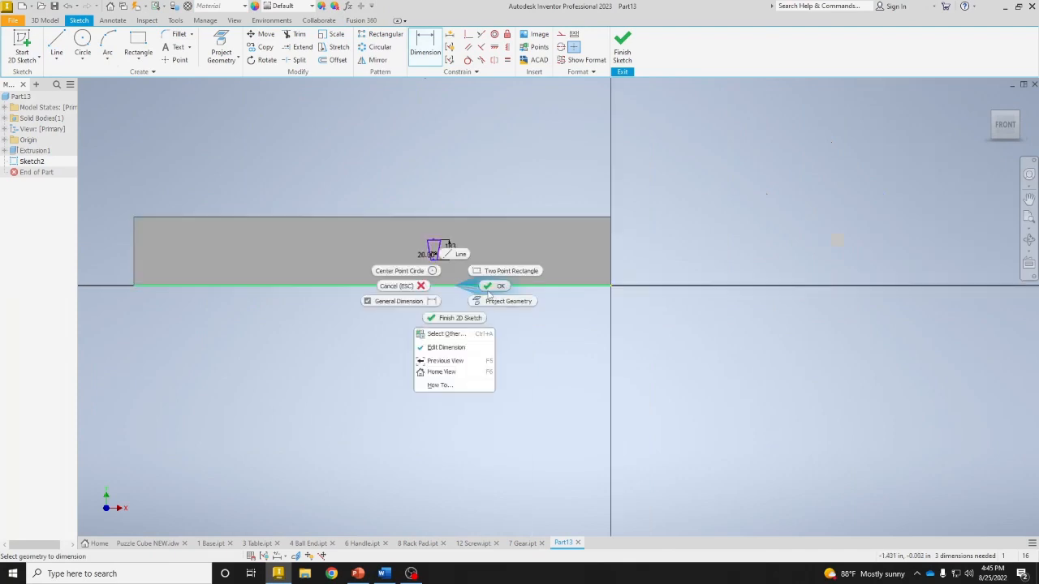
left_click(498, 286)
Make the trapezoid's top line collinear with the bar's upper front edge.
left_click_drag(434, 240, 381, 230)
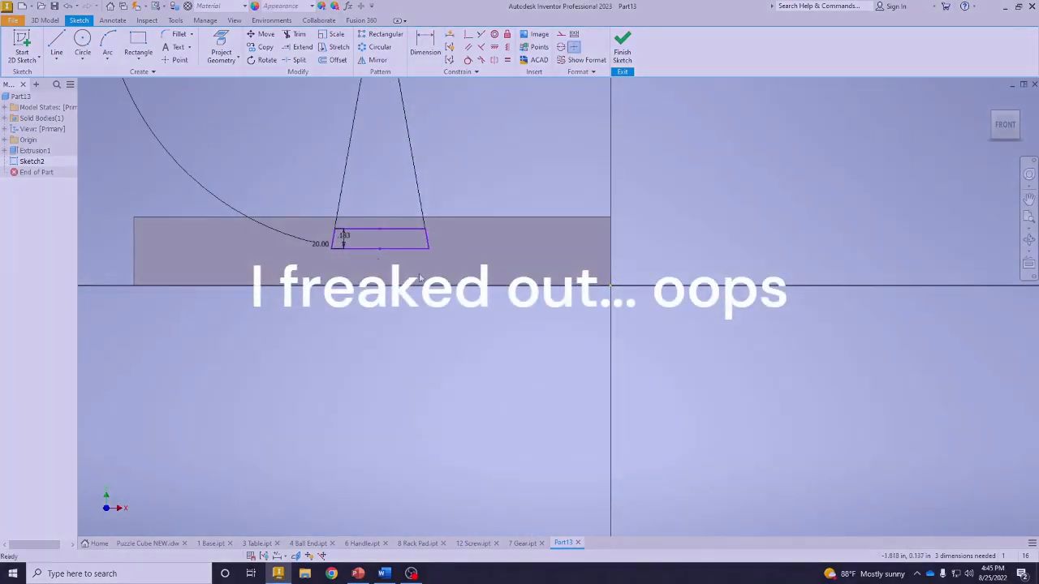
key("ctrl+z")
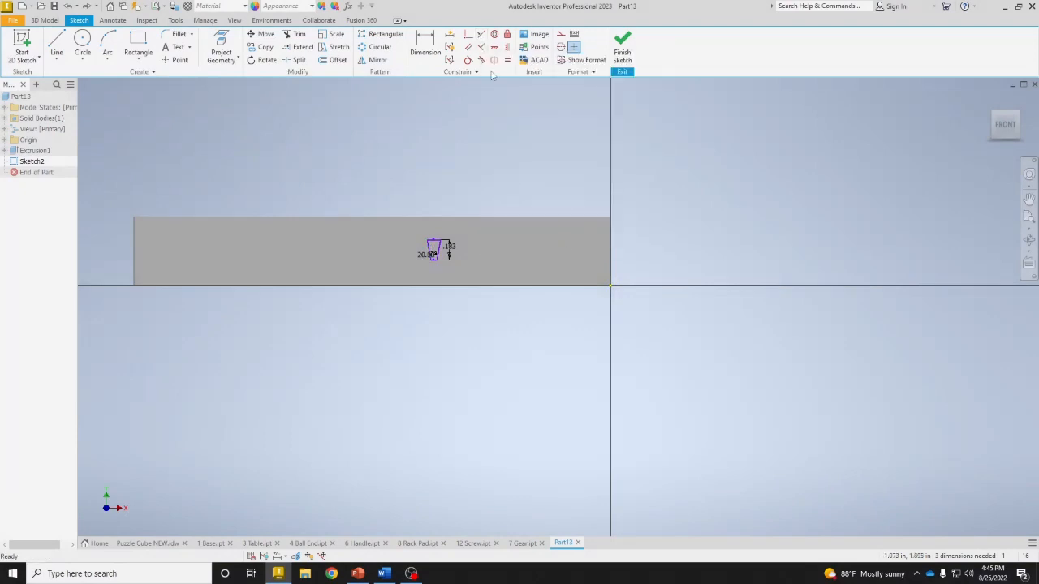
left_click(481, 36)
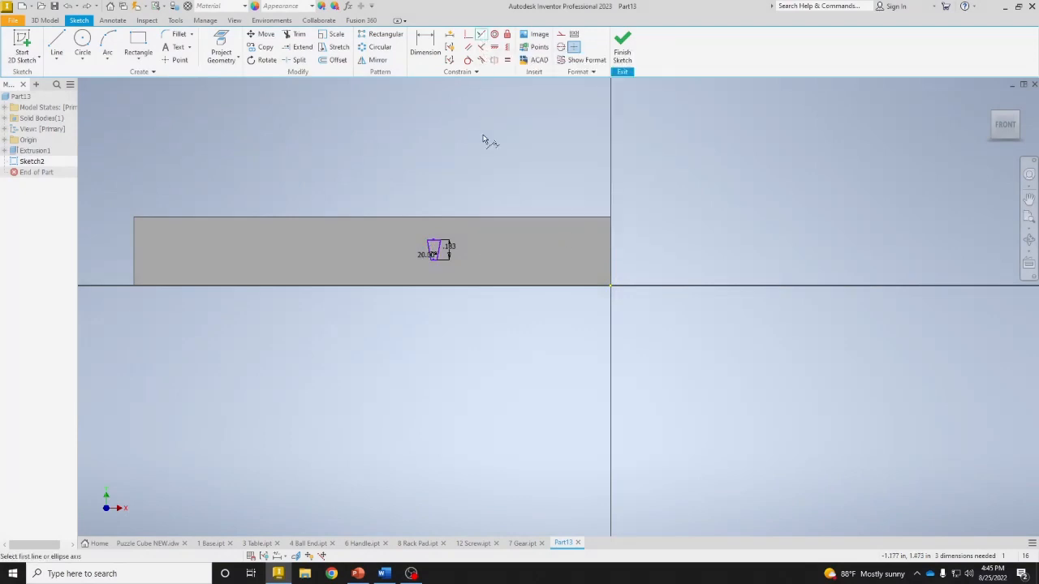
left_click(437, 245)
left_click(441, 217)
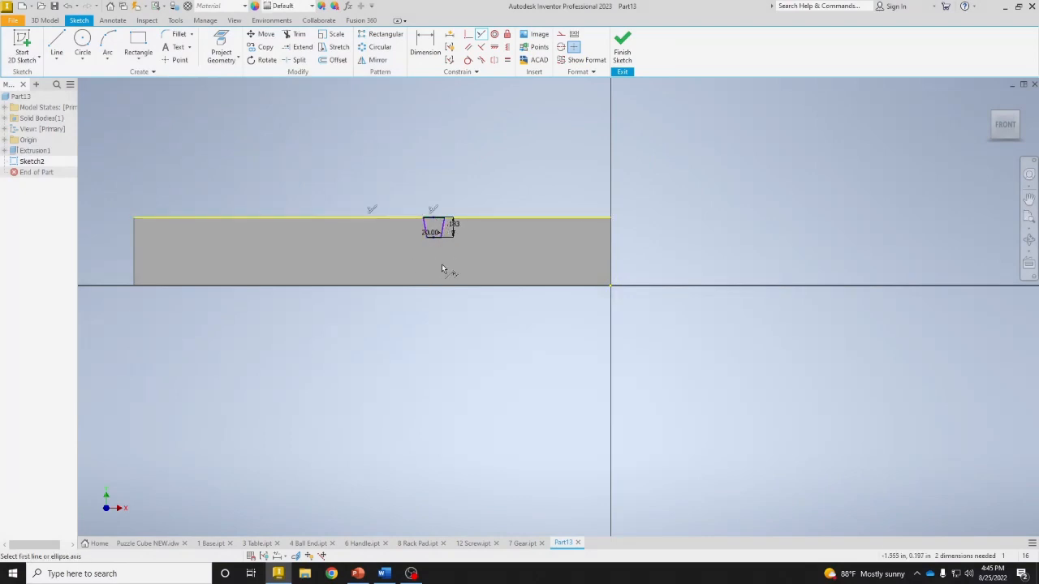
key("Escape")
left_click(368, 218)
Draw a horizontal line across the trapezoid at about half its height, joining the two slanted sides.
scroll(413, 234, "up", 3)
scroll(410, 238, "up", 2)
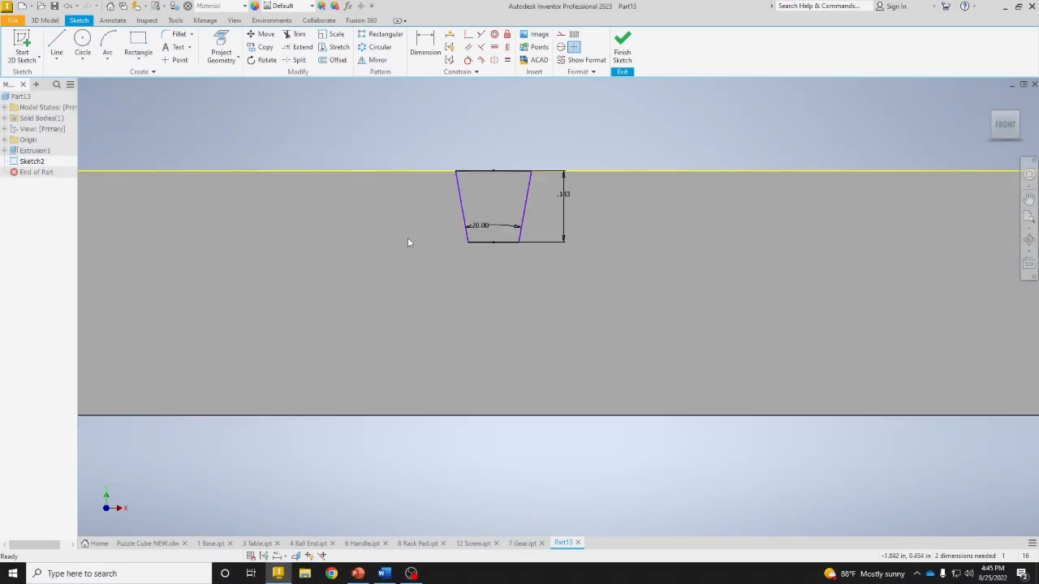
left_click(56, 45)
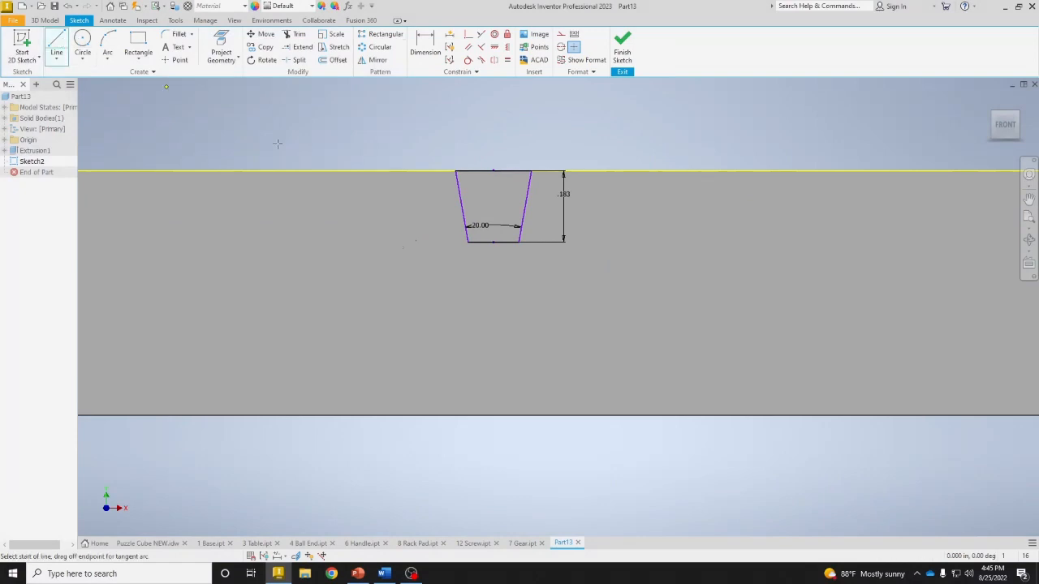
left_click(462, 205)
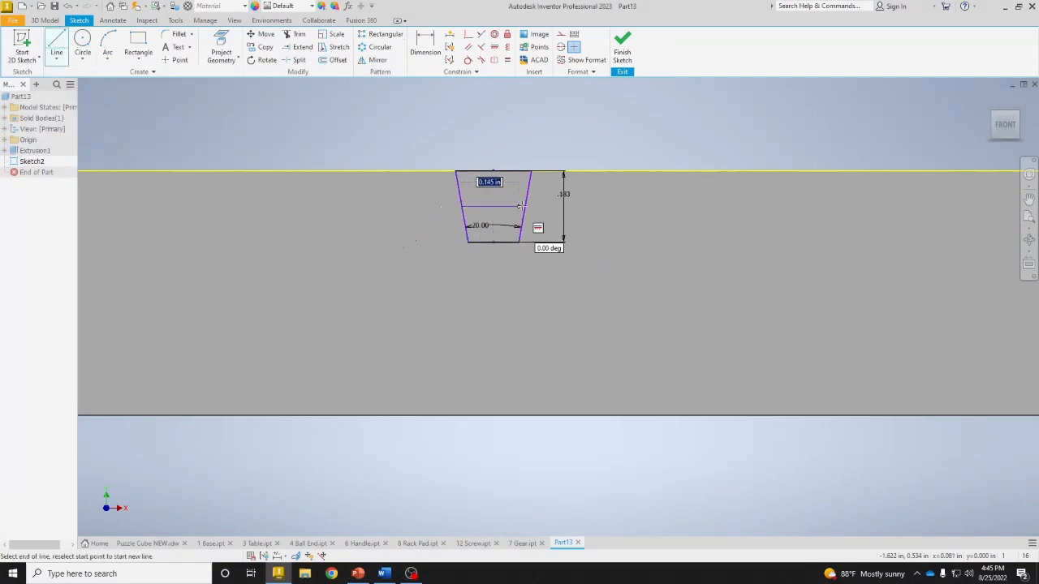
left_click(526, 206)
Dimension the horizontal line across the middle of the trapezoid as .1309 in.
key("d")
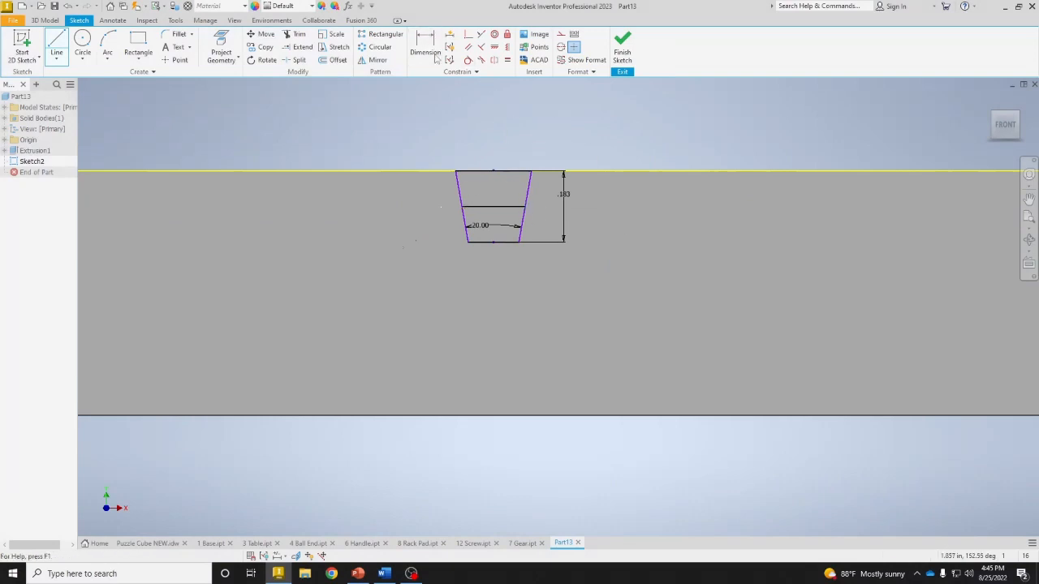
left_click(498, 209)
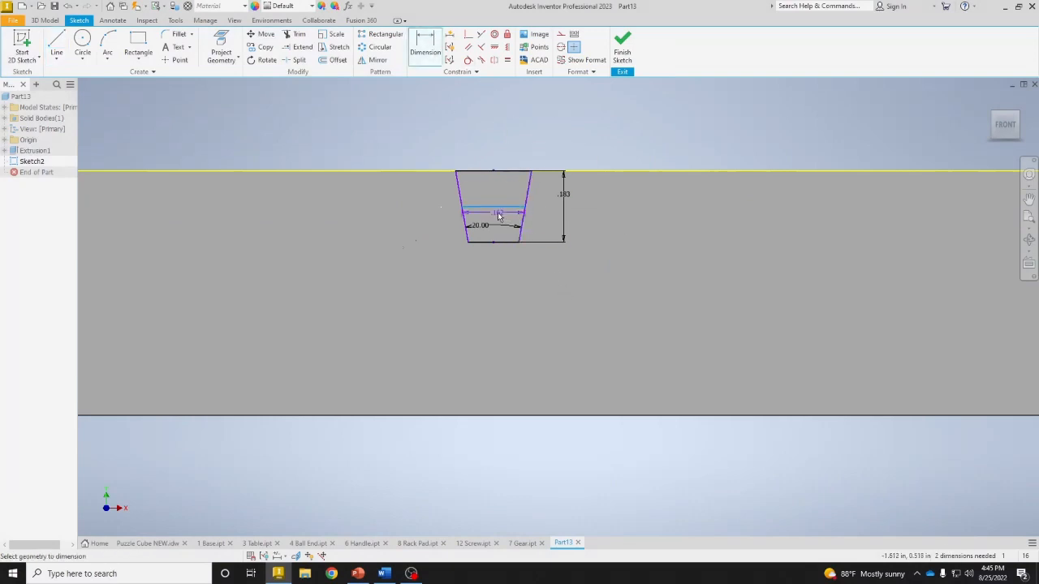
left_click(499, 216)
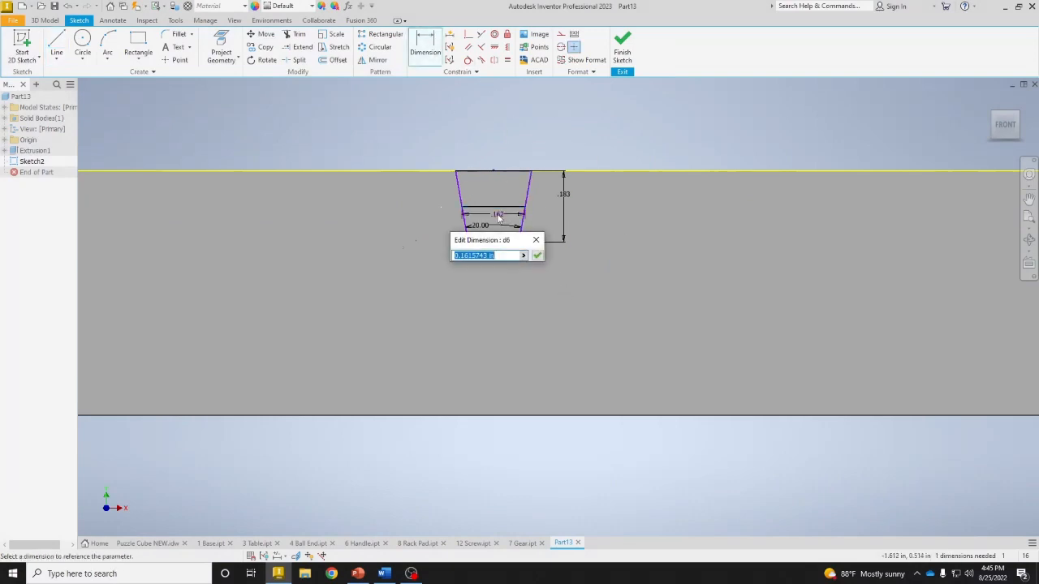
type(".1309")
key("Return")
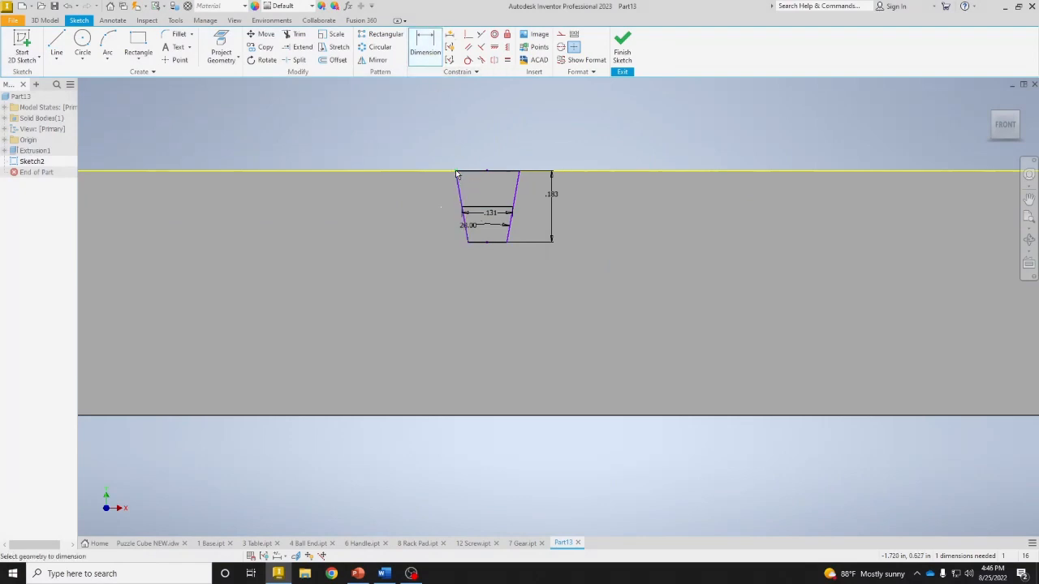
Dimension the distance from the bar's left end edge to the trapezoid's upper left corner as .75 in.
scroll(427, 170, "down", 6)
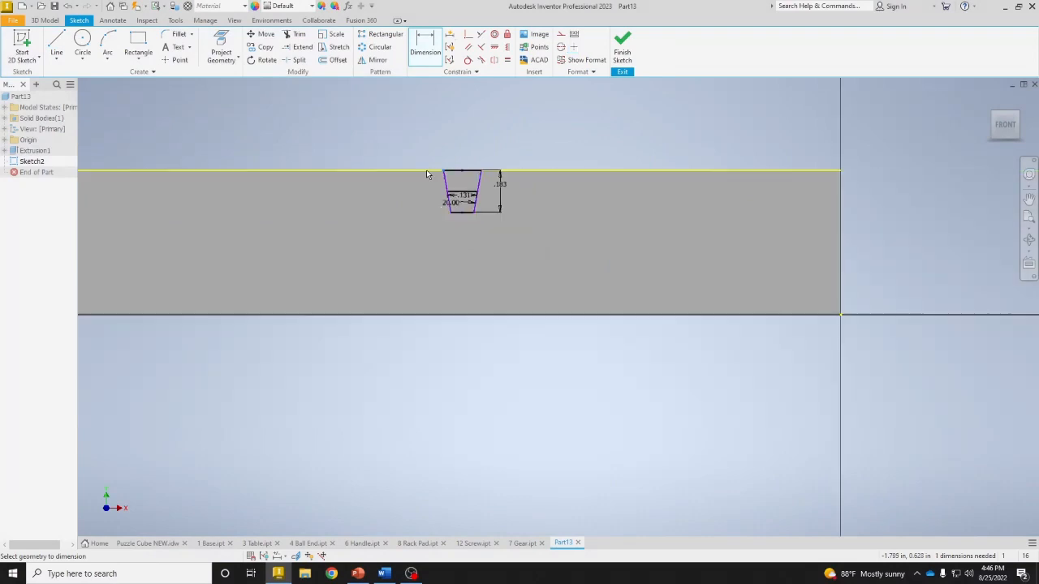
middle_click_drag(275, 194, 553, 199)
scroll(554, 198, "up", 4)
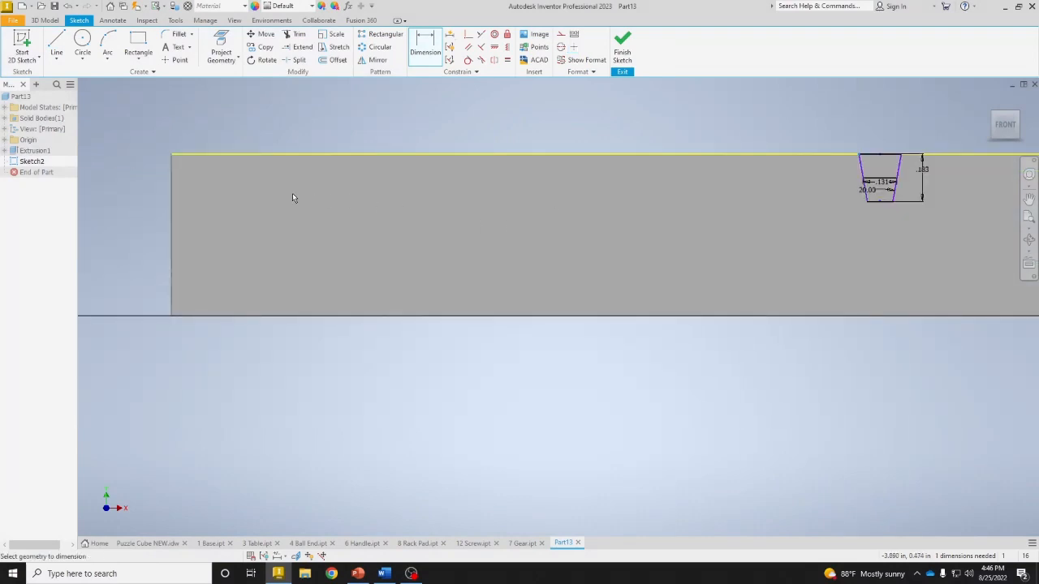
left_click(173, 196)
left_click(260, 107)
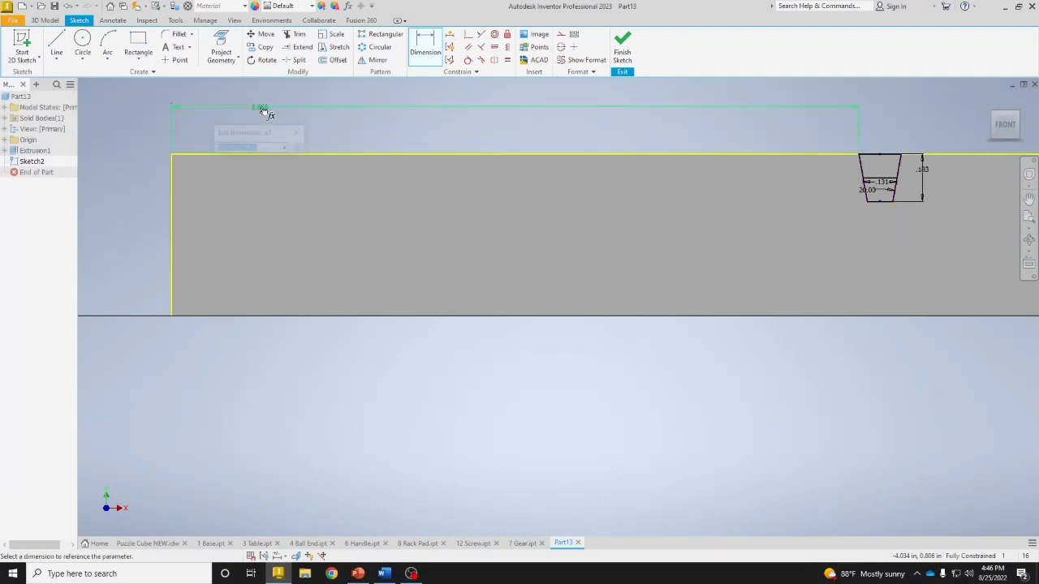
type(".75")
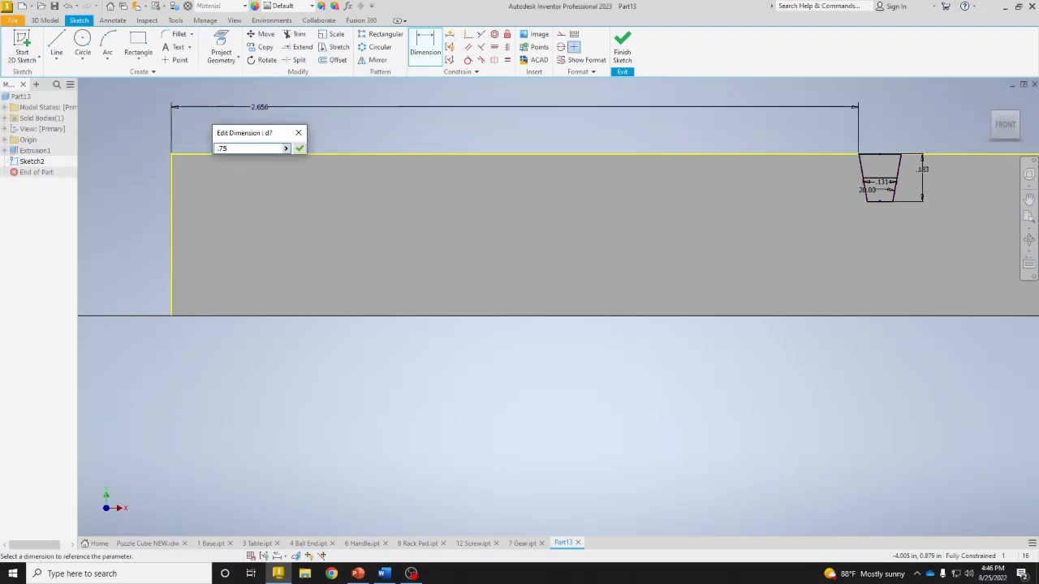
key("Return")
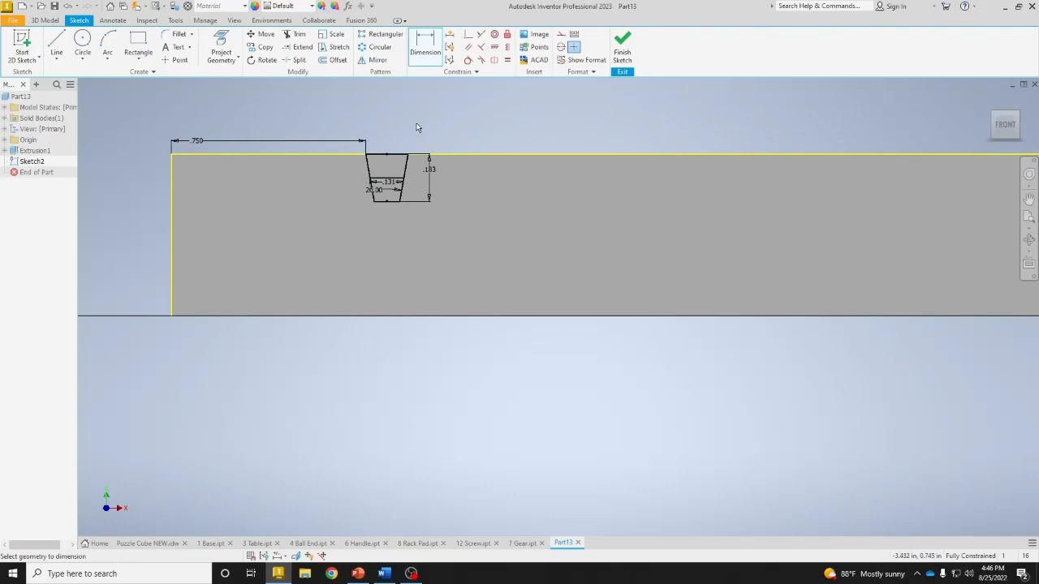
Finish the sketch and extrude both trapezoid profiles as a .498 in cut in the flipped direction through the bar.
left_click(621, 47)
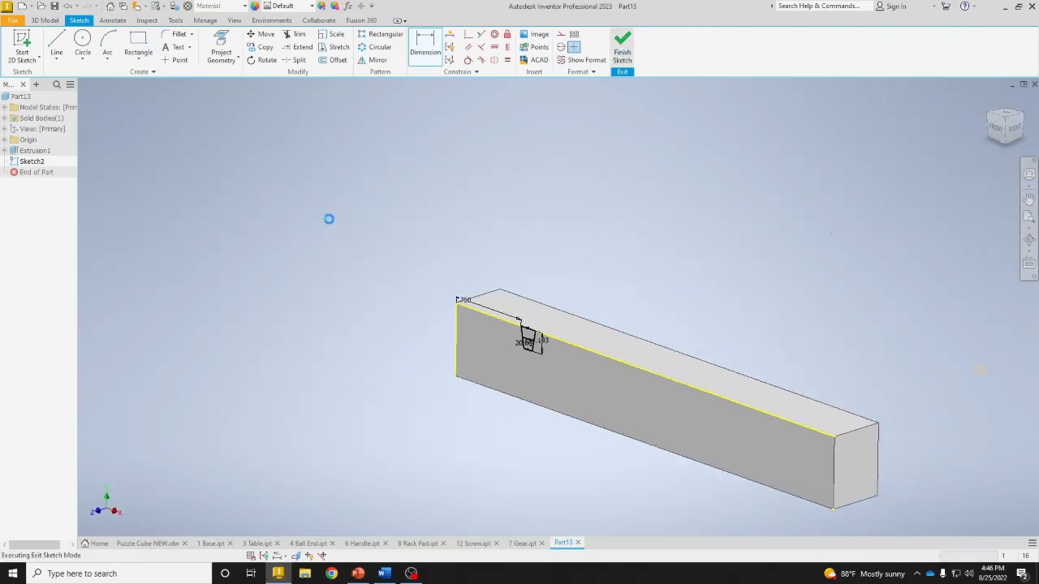
left_click(57, 45)
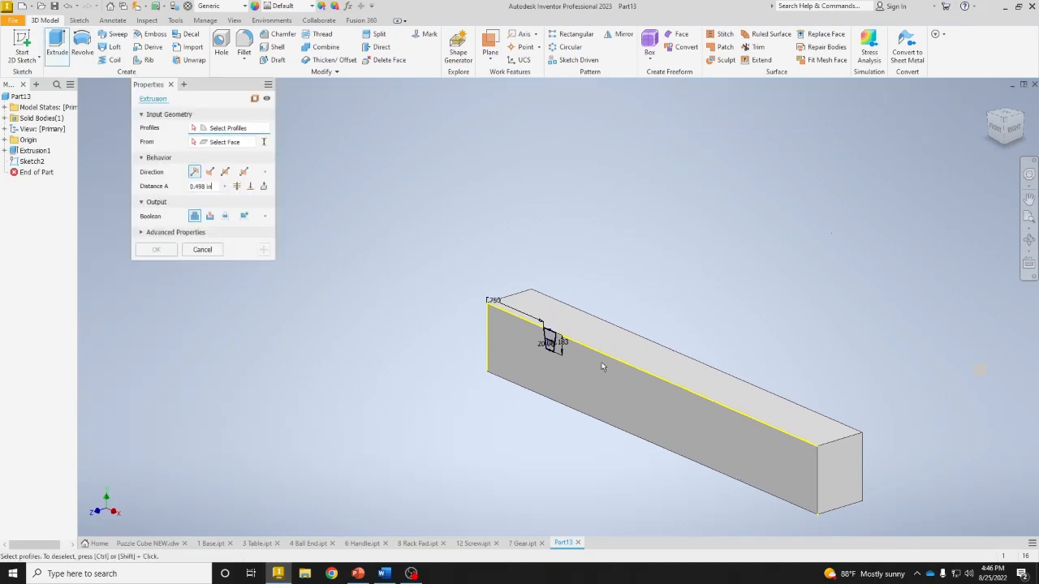
scroll(560, 345, "down", 2)
scroll(556, 345, "down", 3)
left_click(539, 333)
left_click(538, 364)
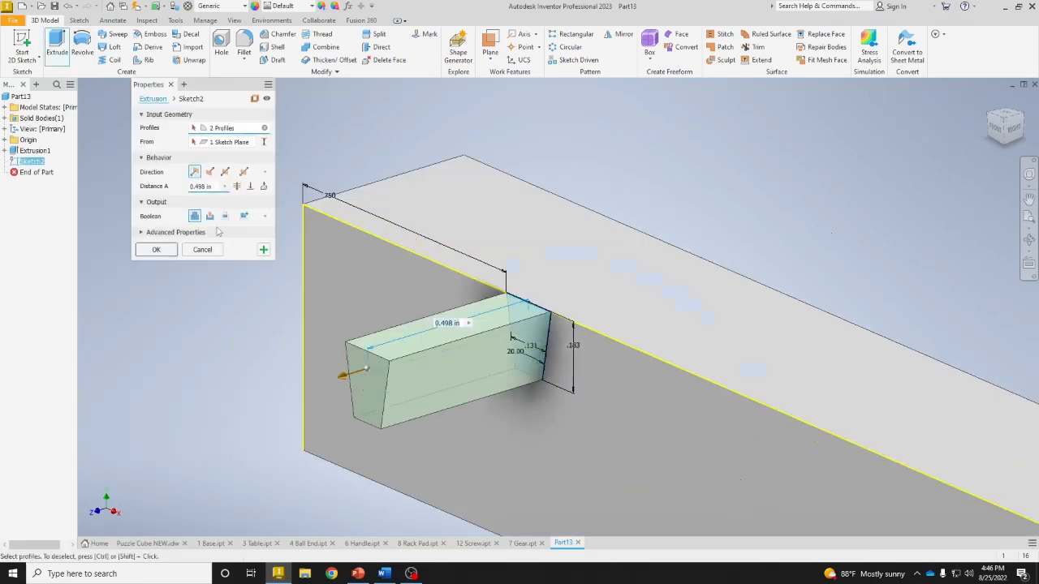
left_click(211, 173)
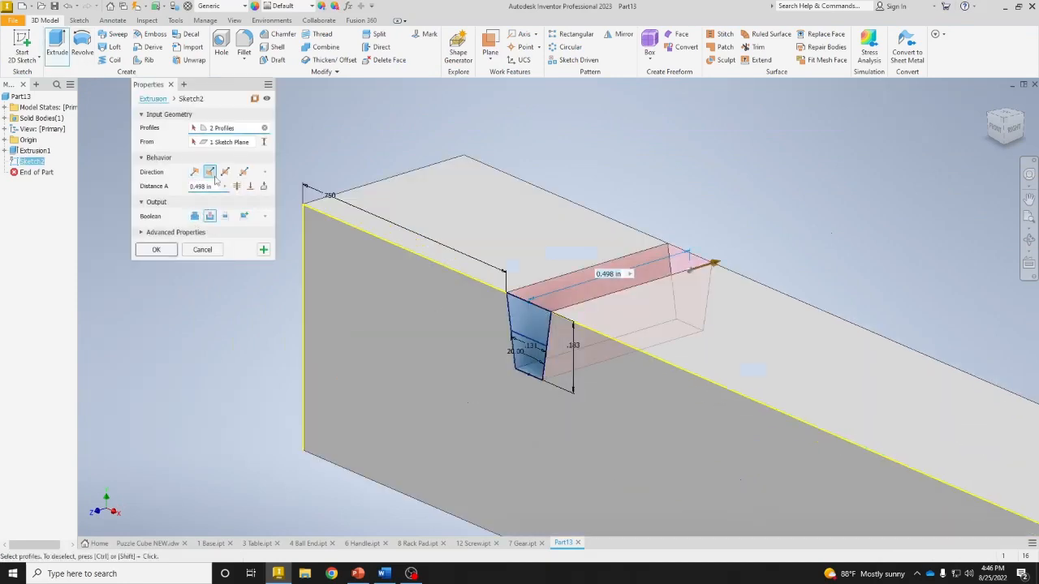
left_click(155, 251)
Pattern the tooth cut rectangularly along the bar's upper front edge toward the right end, with 12 occurrences spaced .262 in.
scroll(763, 256, "up", 4)
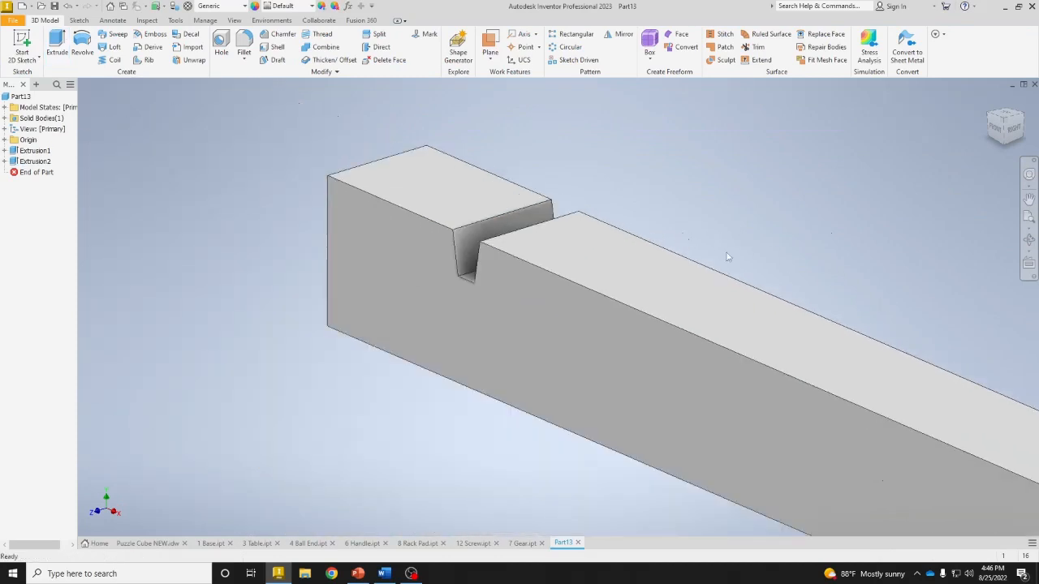
middle_click_drag(737, 253, 580, 225)
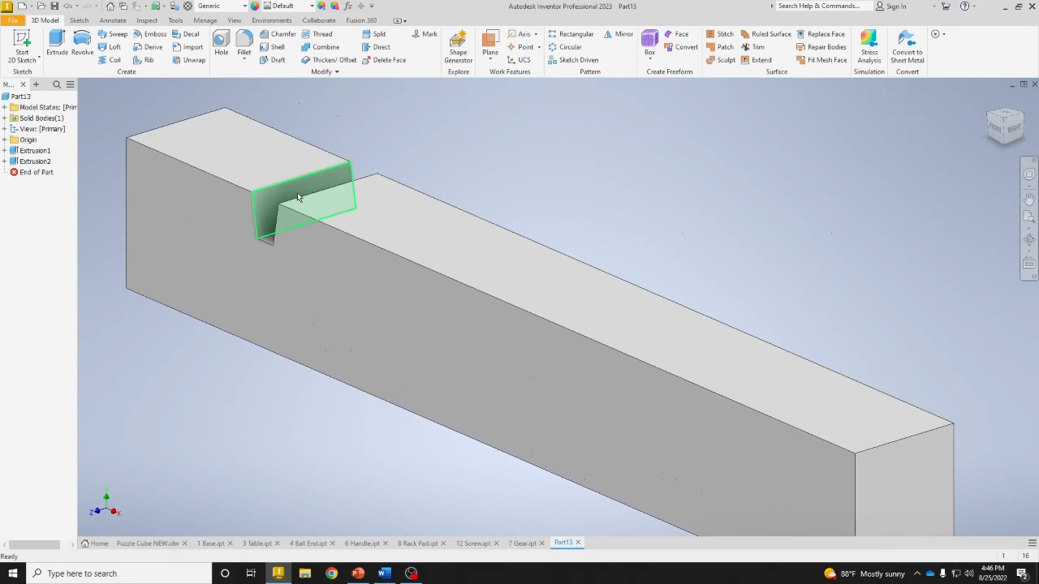
left_click(571, 33)
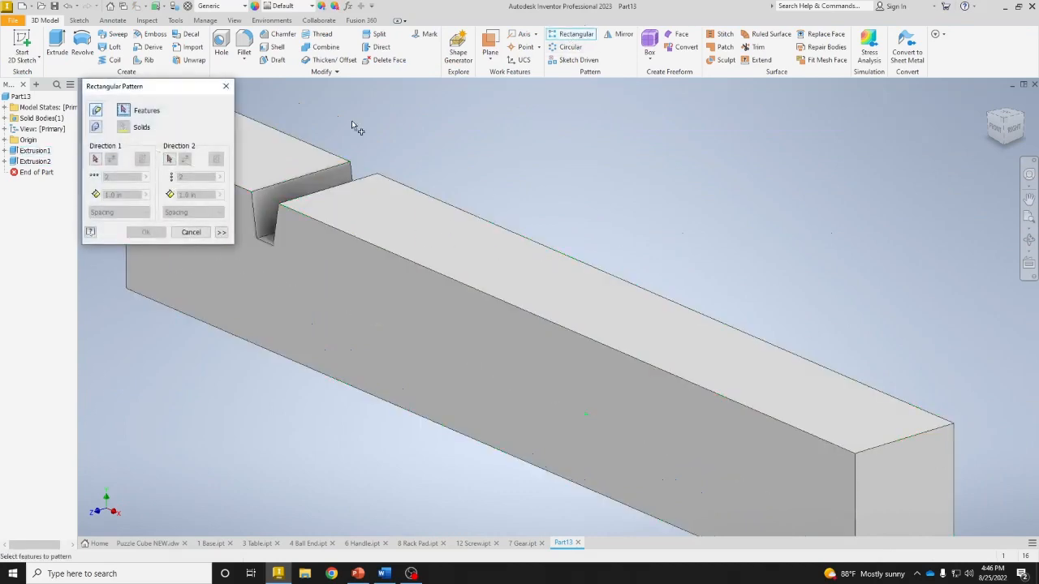
left_click(33, 162)
left_click(96, 160)
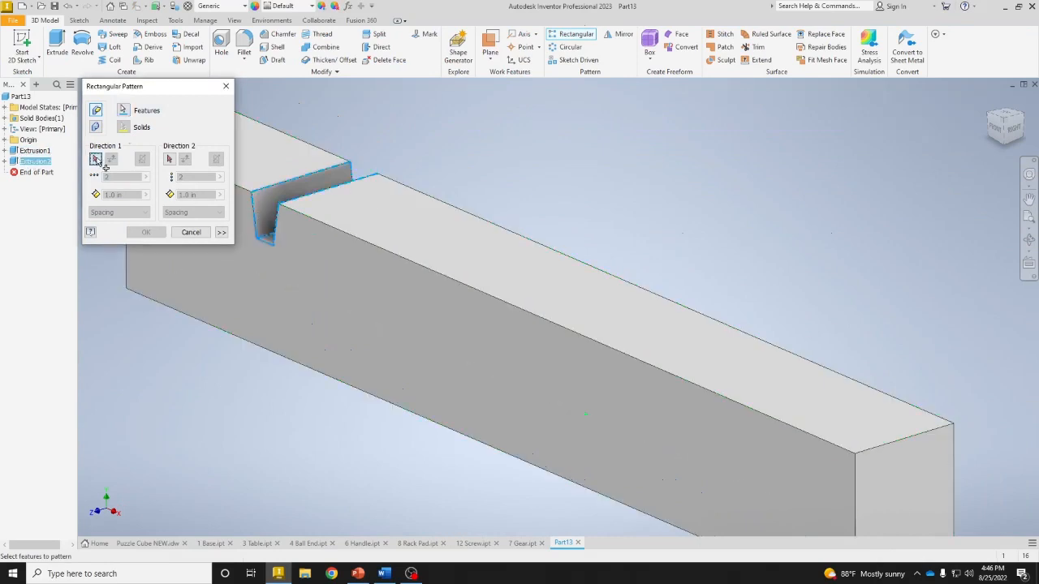
left_click(377, 250)
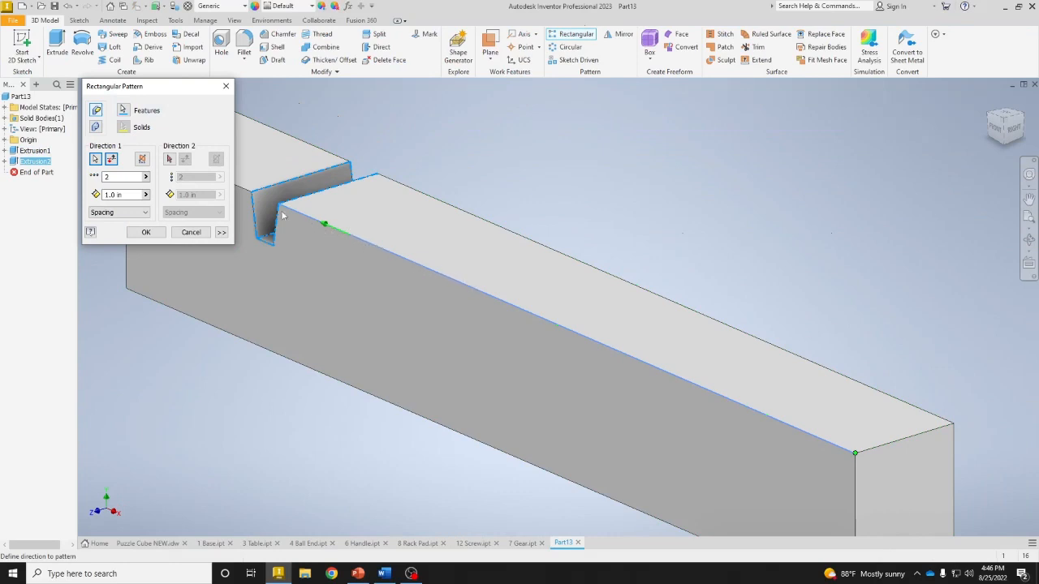
left_click(112, 160)
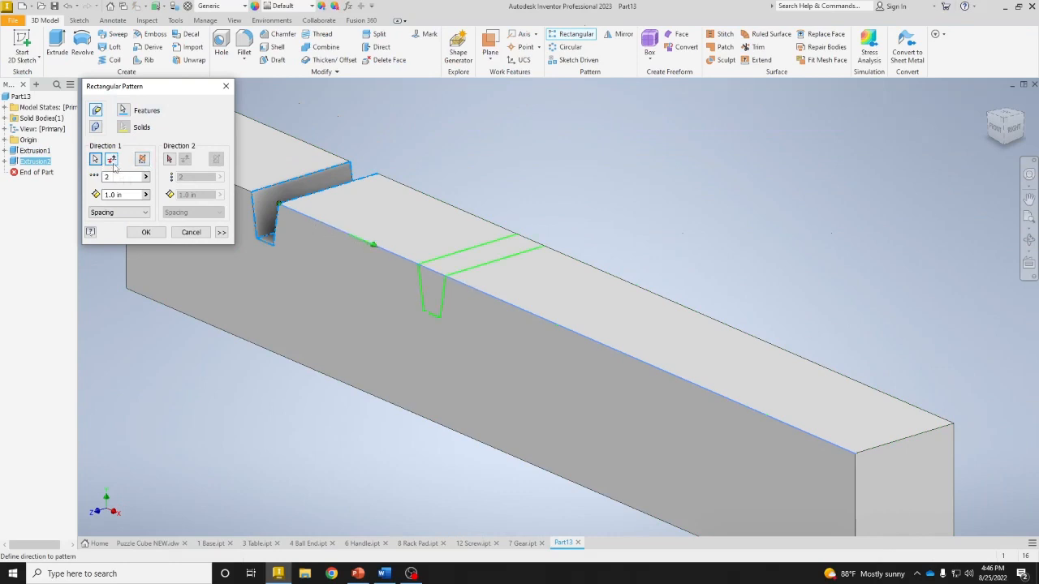
left_click(117, 178)
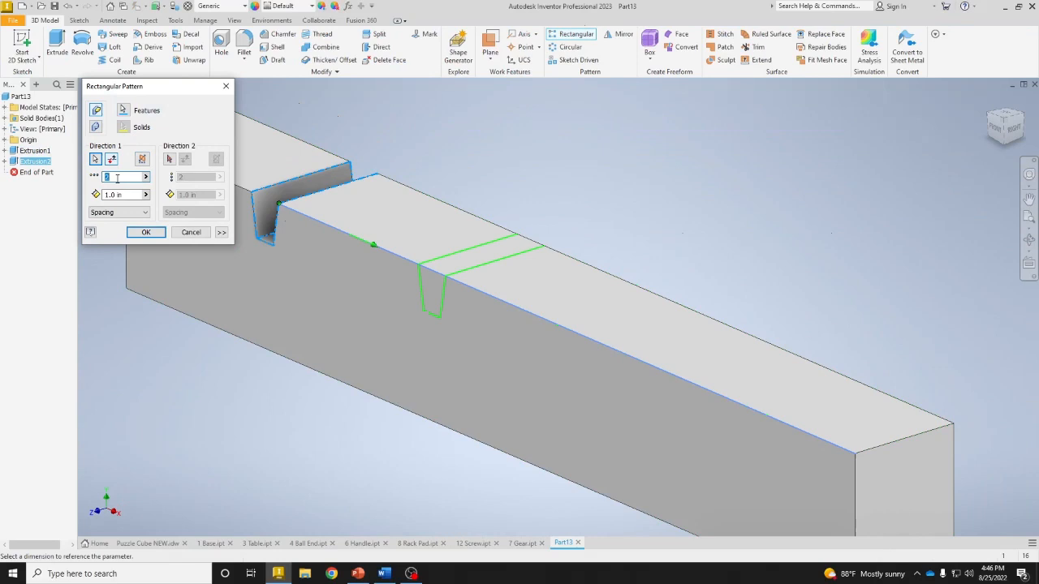
type("12")
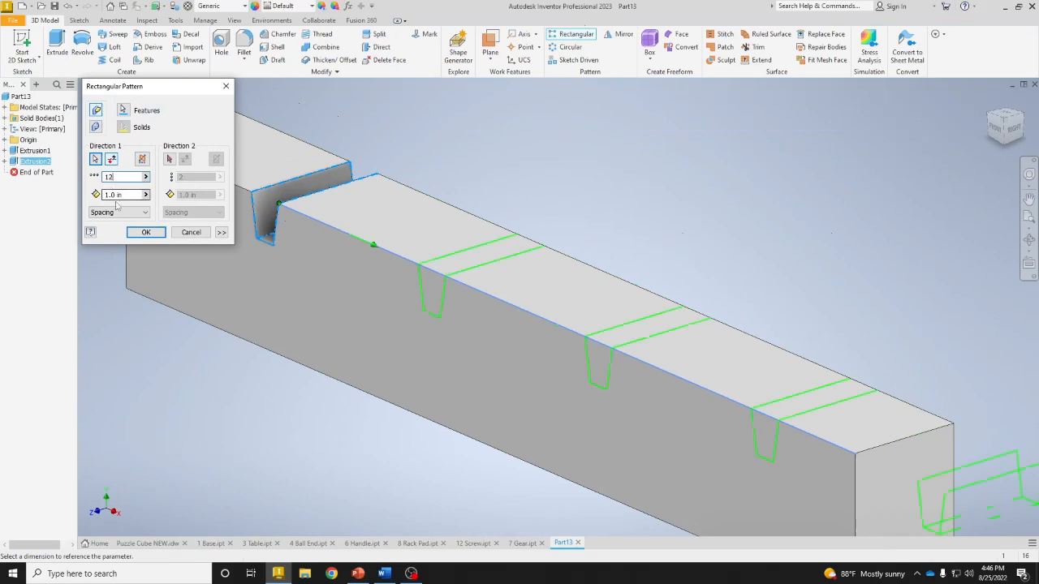
left_click(102, 195)
type(".262")
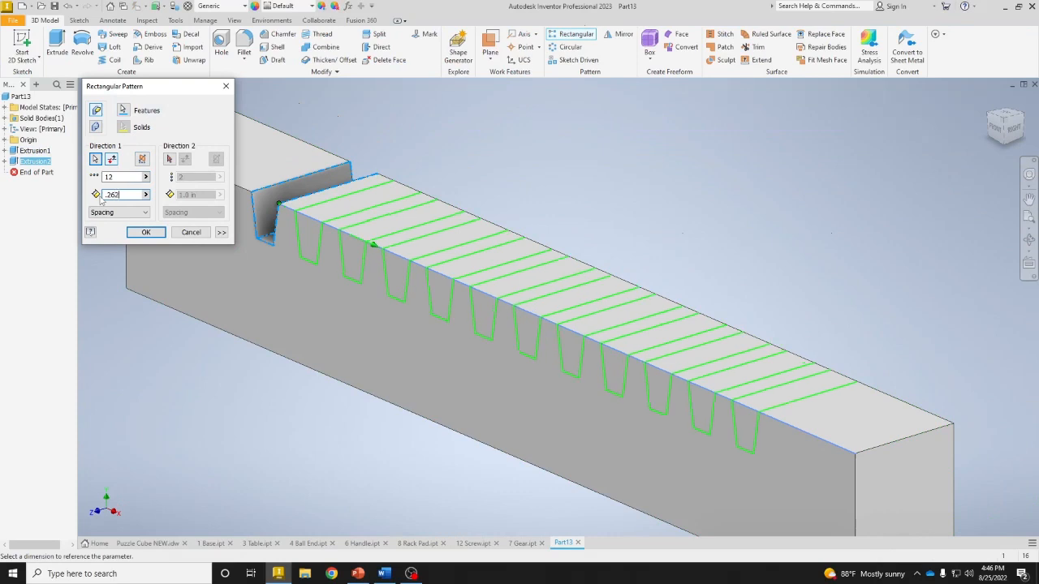
key("Return")
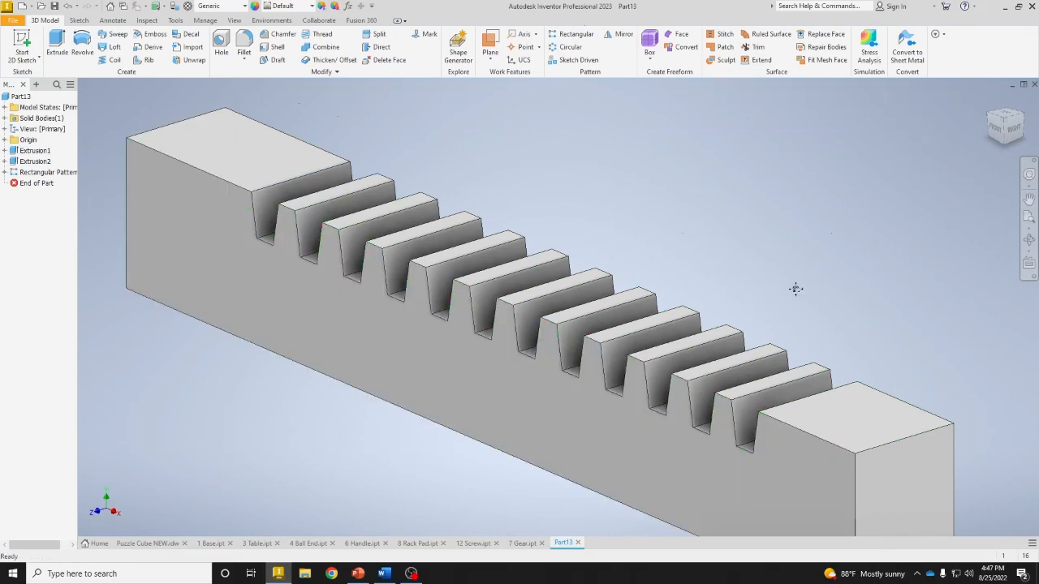
Chamfer the four edges of the bar's right end face with a .06 in distance.
middle_click_drag(796, 288, 616, 165)
left_click(283, 34)
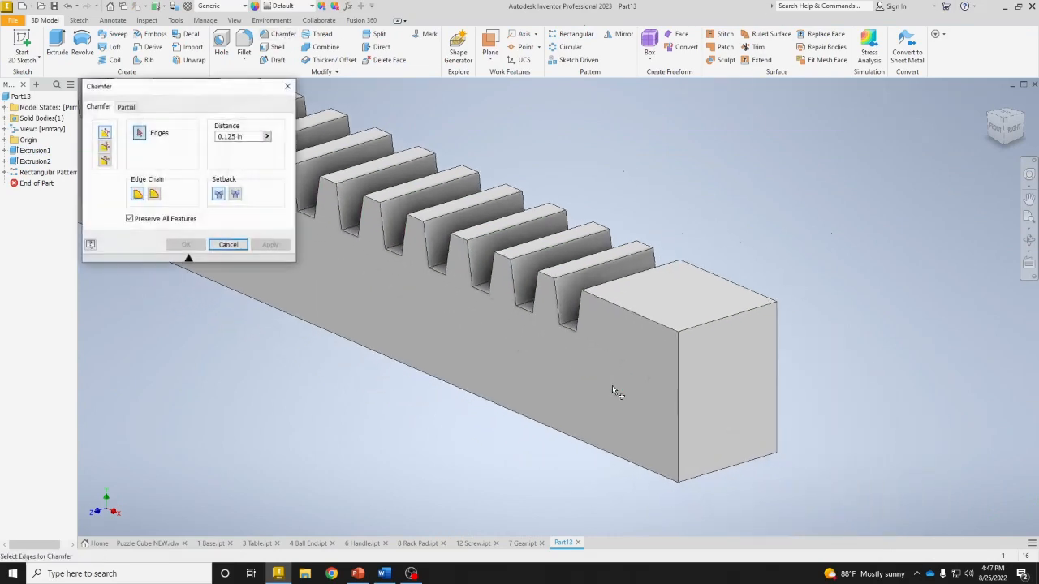
left_click(678, 392)
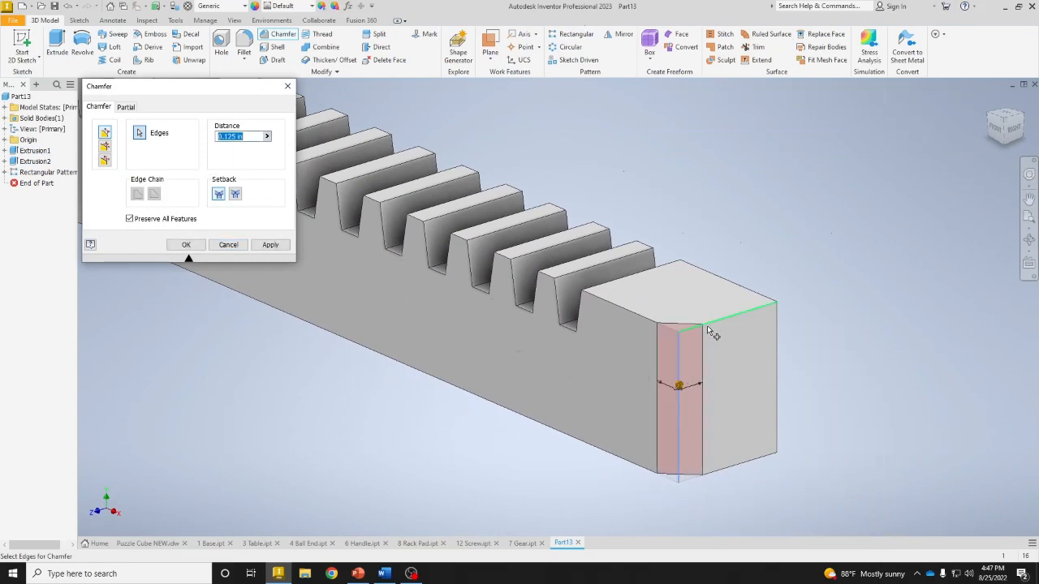
left_click(735, 317)
left_click(777, 349)
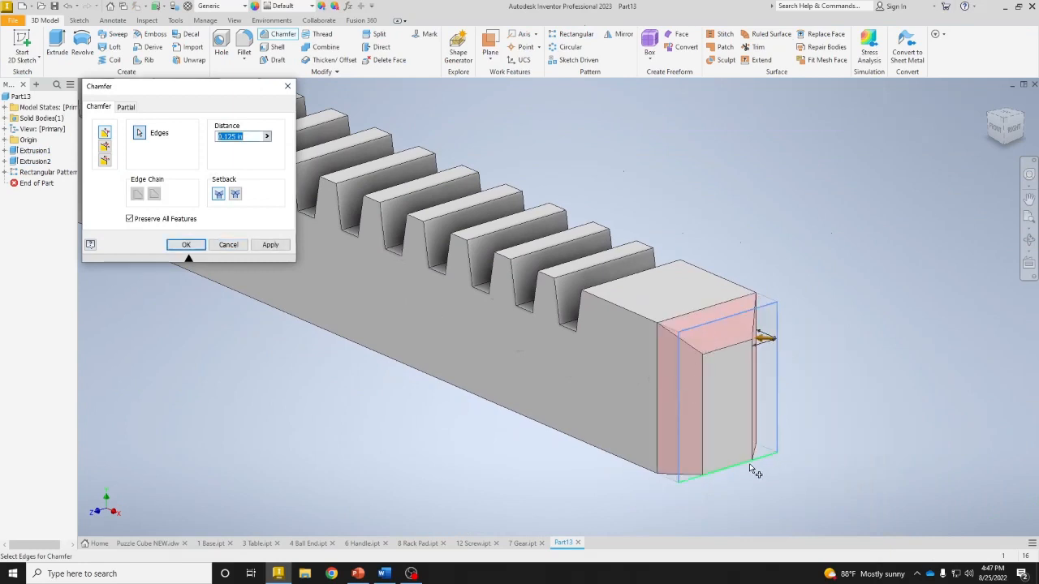
left_click(750, 463)
left_click_drag(253, 138, 181, 150)
type(".06")
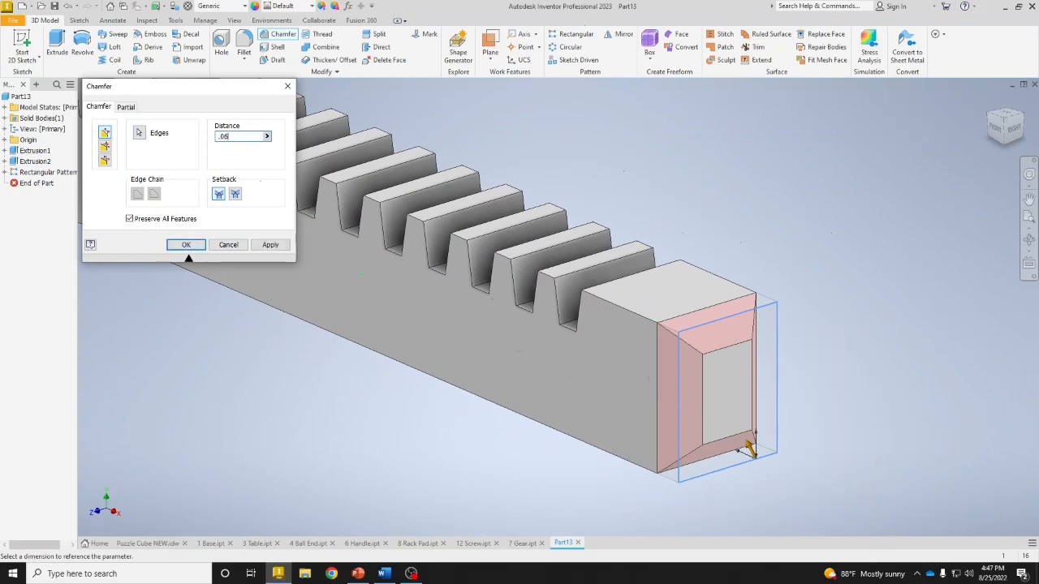
left_click(186, 245)
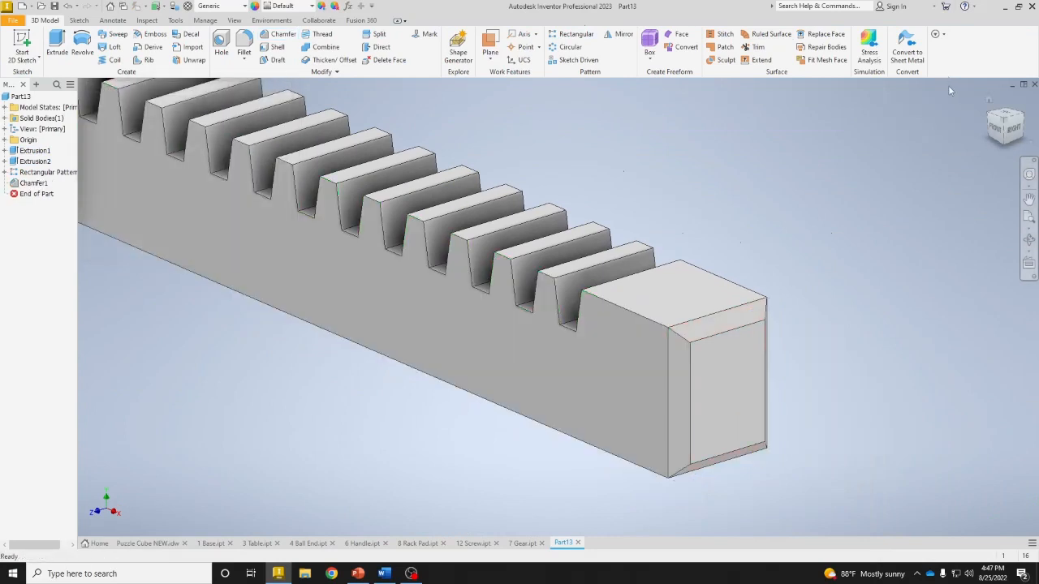
Place a hole on the bar's unchamfered left end face, .312 in from its bottom edge and .25 in from its left vertical edge.
left_click(989, 118)
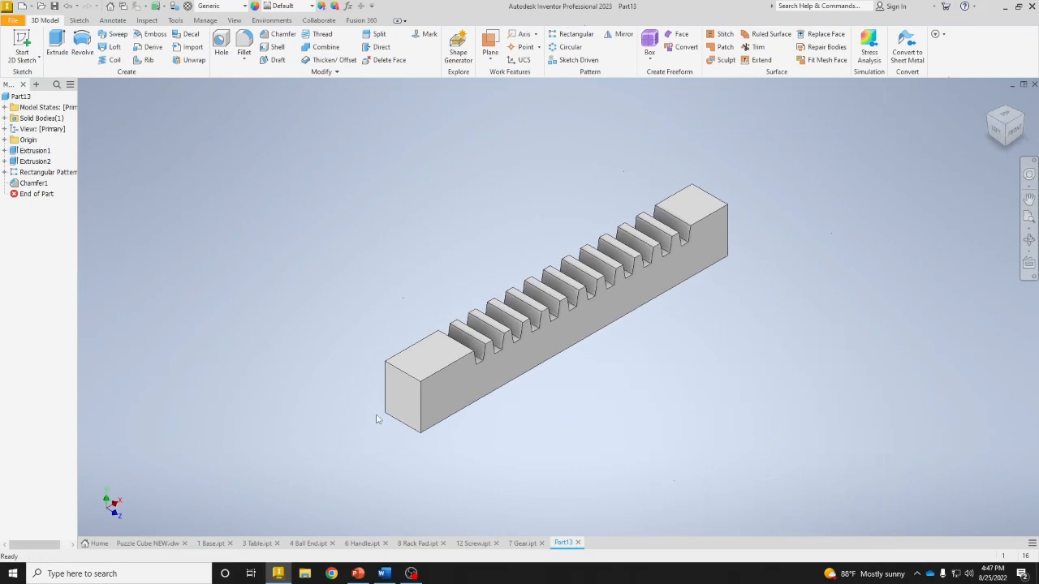
scroll(377, 418, "down", 3)
middle_click_drag(465, 415, 460, 316)
scroll(426, 281, "down", 3)
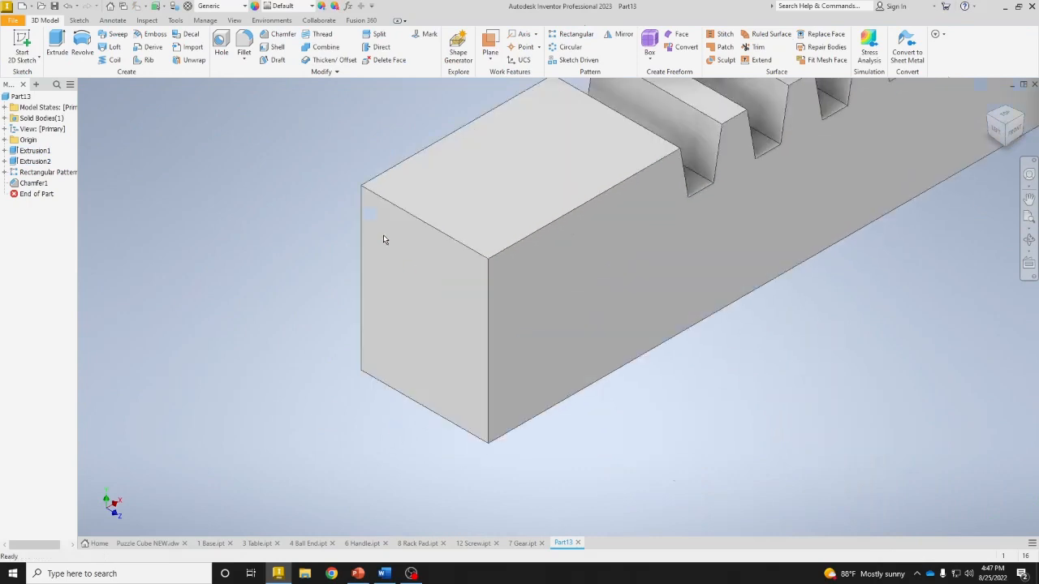
left_click(220, 47)
left_click(421, 280)
left_click(428, 406)
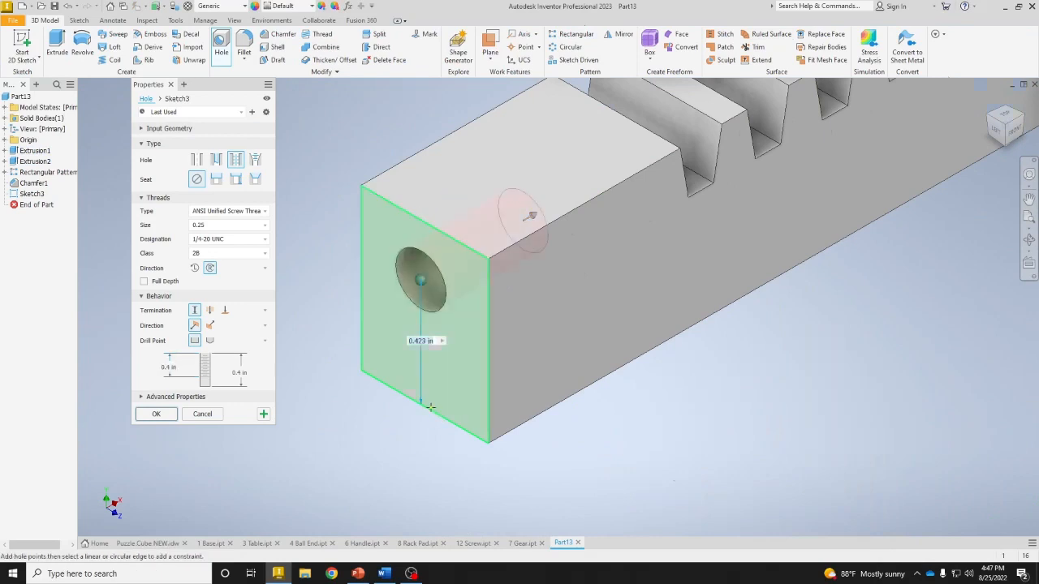
type(".312")
key("Return")
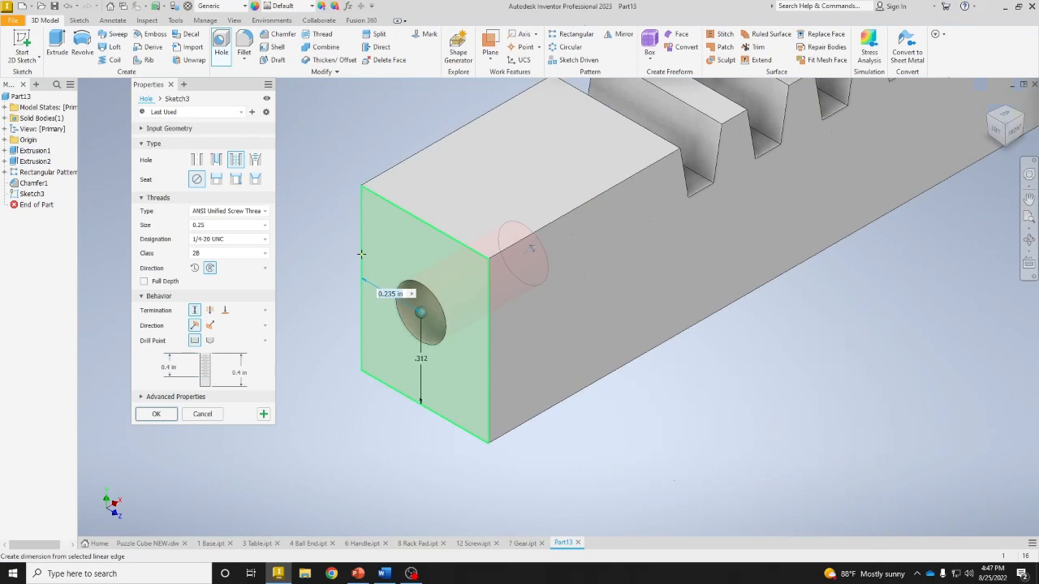
type(".25")
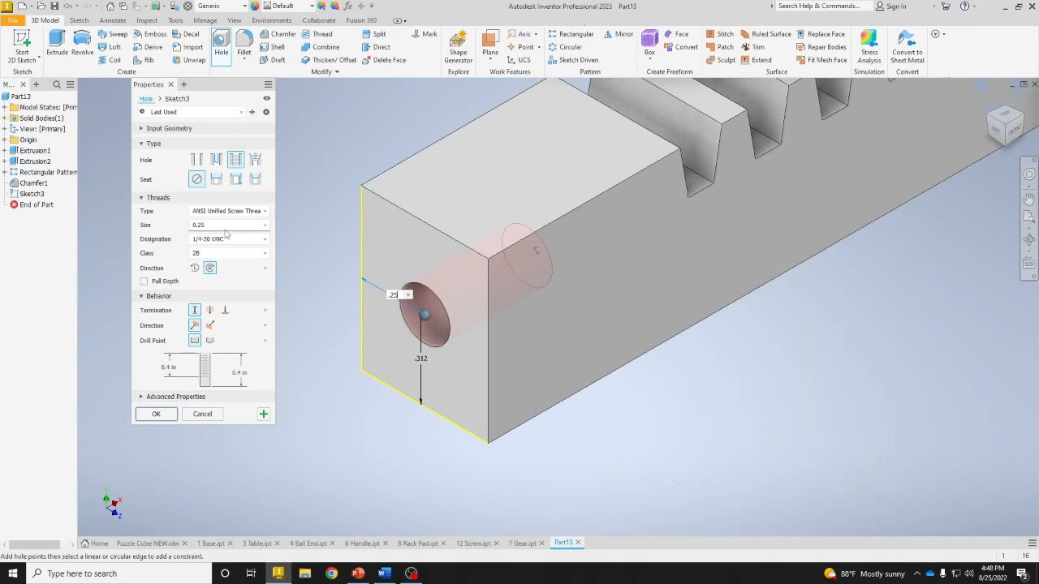
Make it a simple .25 in diameter hole with a depth of .625 in and create it.
left_click(199, 161)
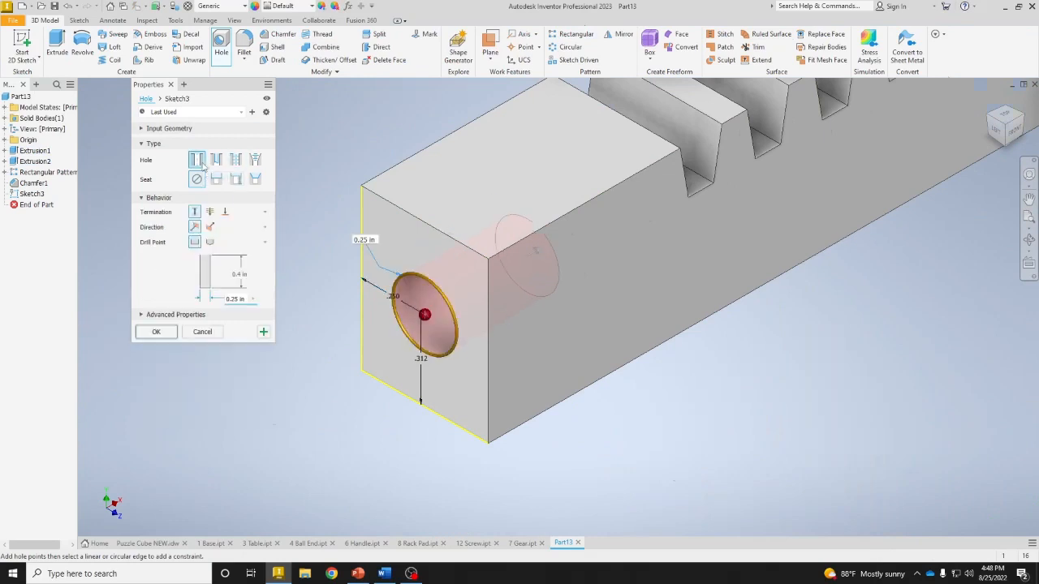
left_click(240, 274)
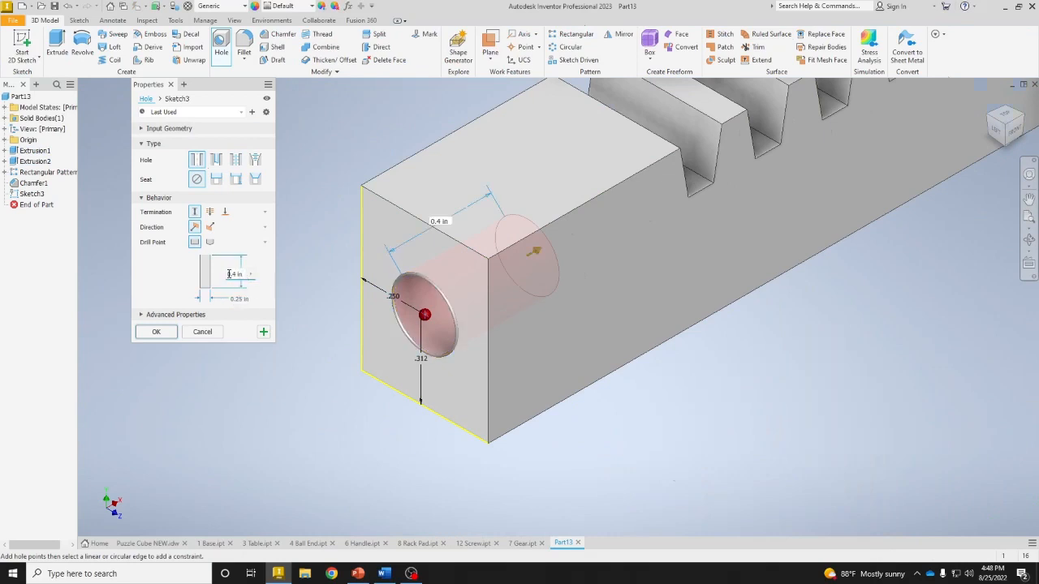
type(".625")
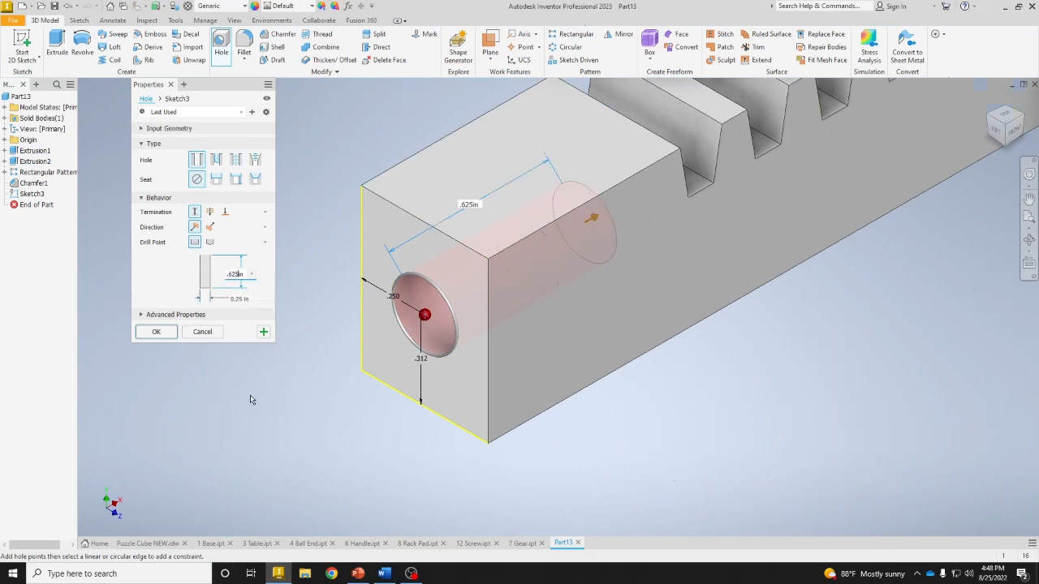
left_click(159, 333)
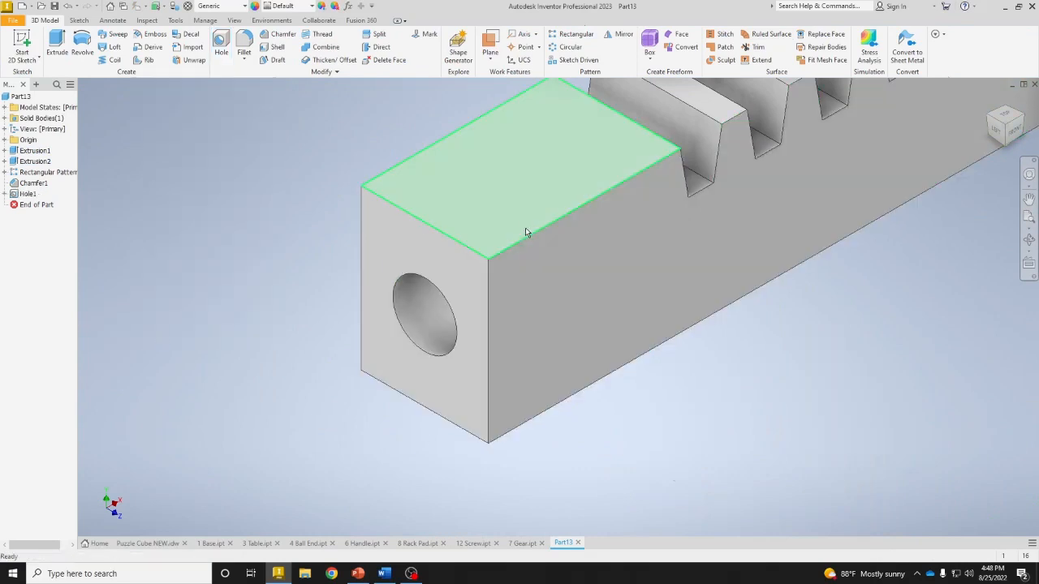
Assign the Steel, Alloy material to the rack.
scroll(479, 283, "down", 5)
middle_click_drag(577, 223, 446, 268)
scroll(450, 266, "down", 1)
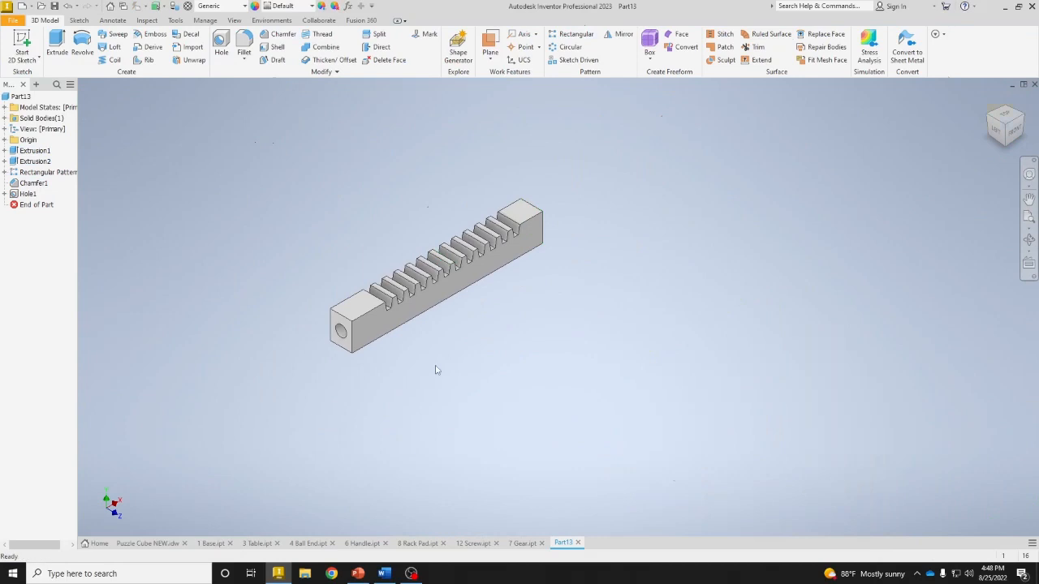
left_click(224, 7)
scroll(242, 292, "down", 3)
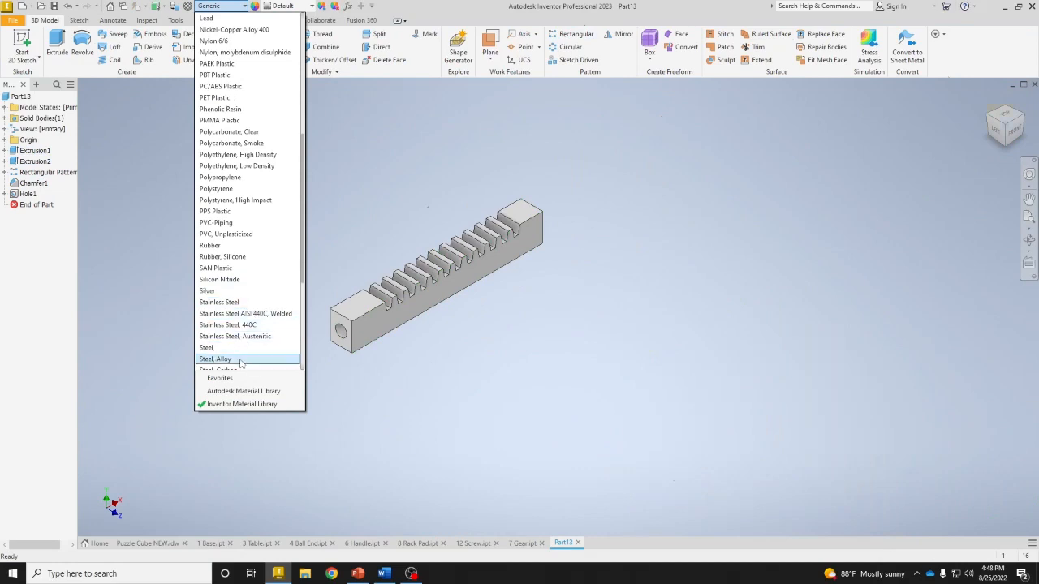
left_click(241, 360)
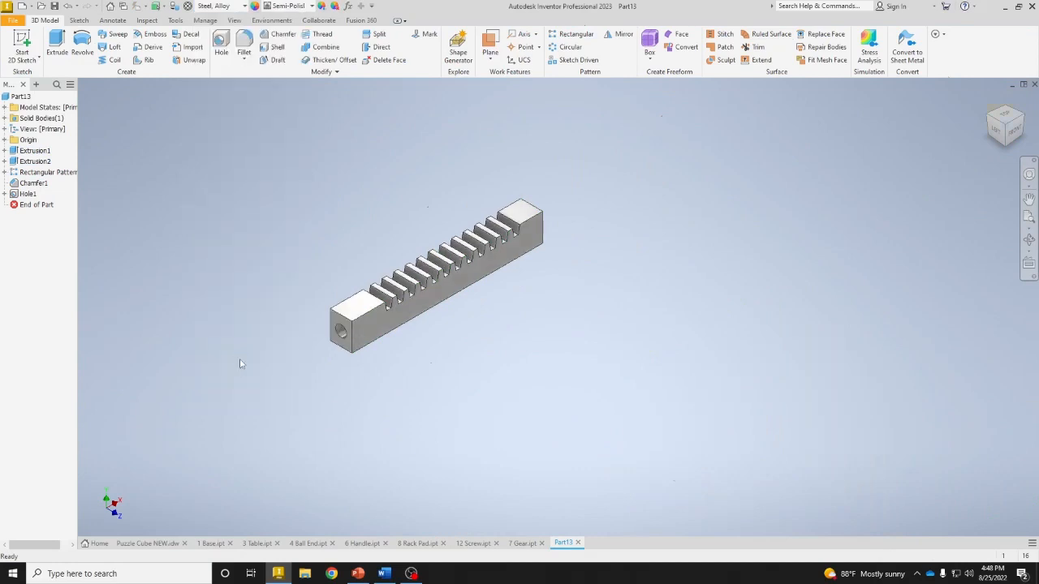
Save the part as 11 Rack in the Arbor Press folder.
key("ctrl+s")
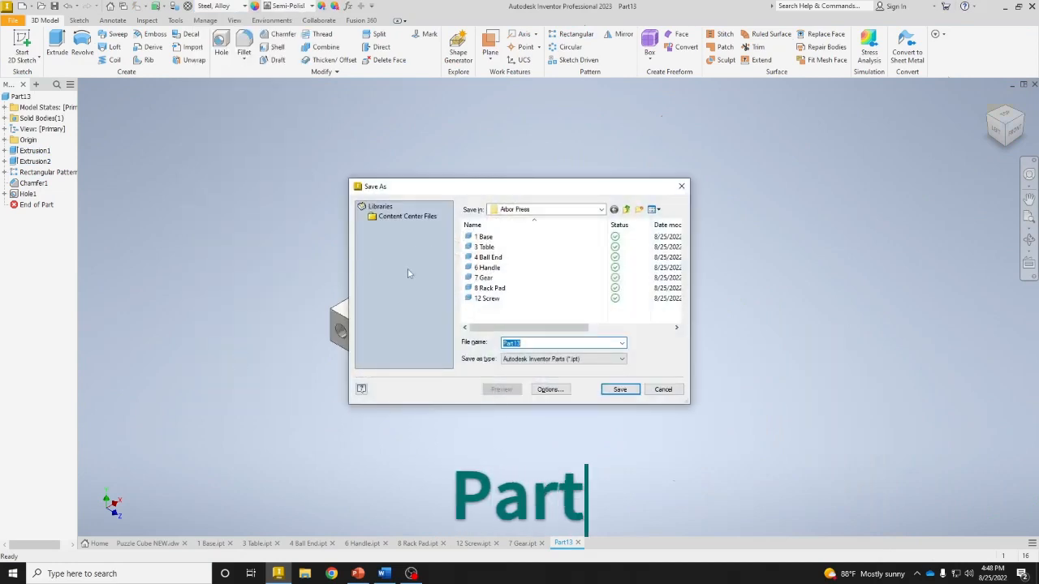
type("11 ")
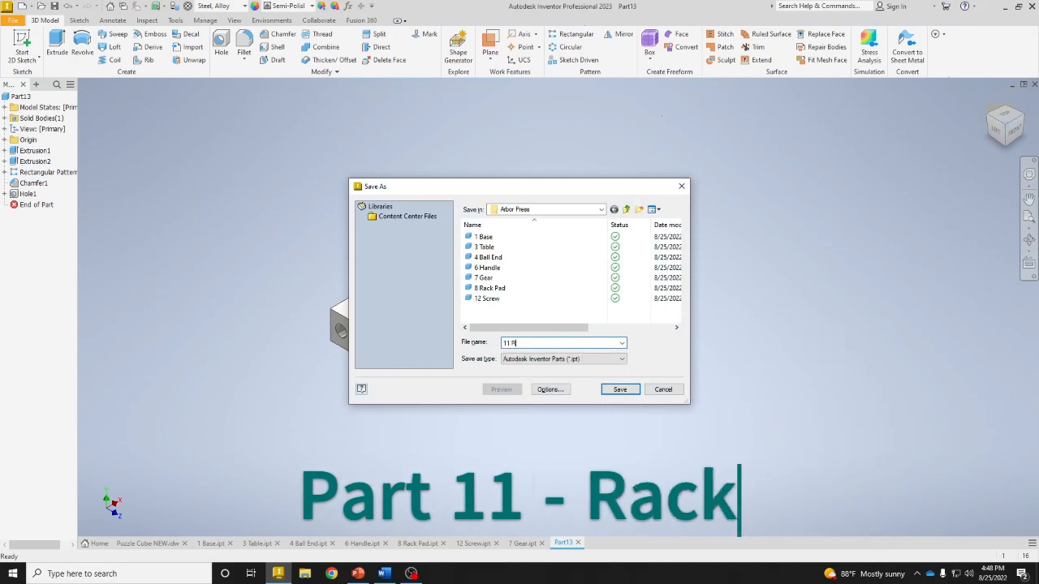
type("Rack")
key("Return")
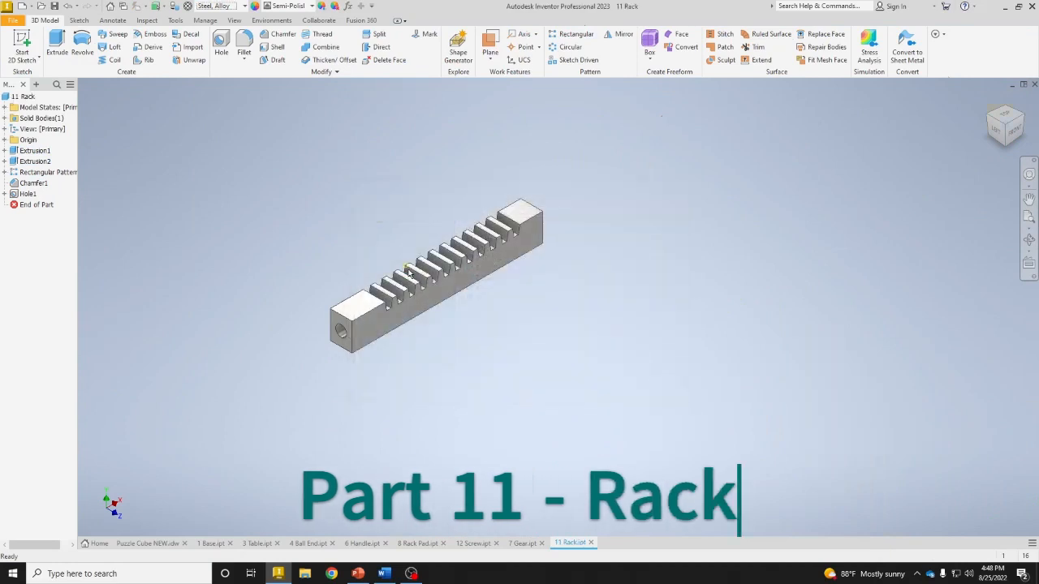
Create a new part from the Standard.ipt template and start a sketch on the front plane.
key("ctrl+n")
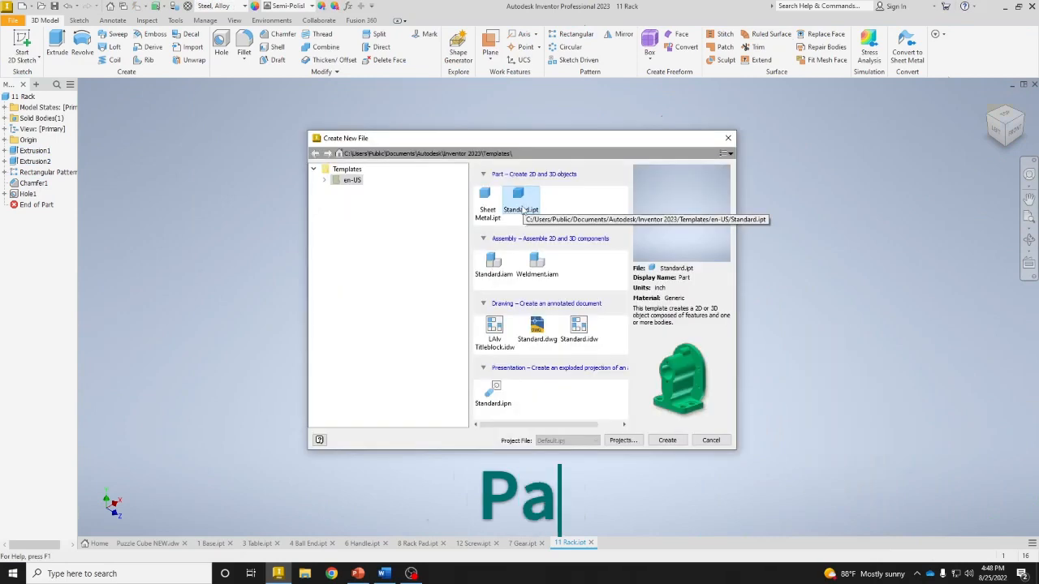
double_click(522, 205)
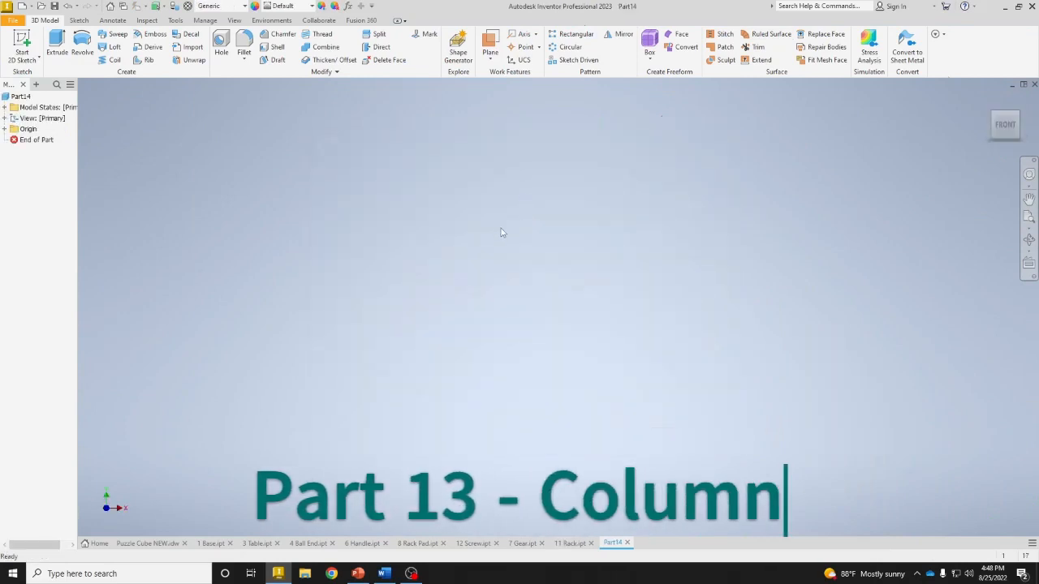
left_click(22, 42)
left_click(513, 170)
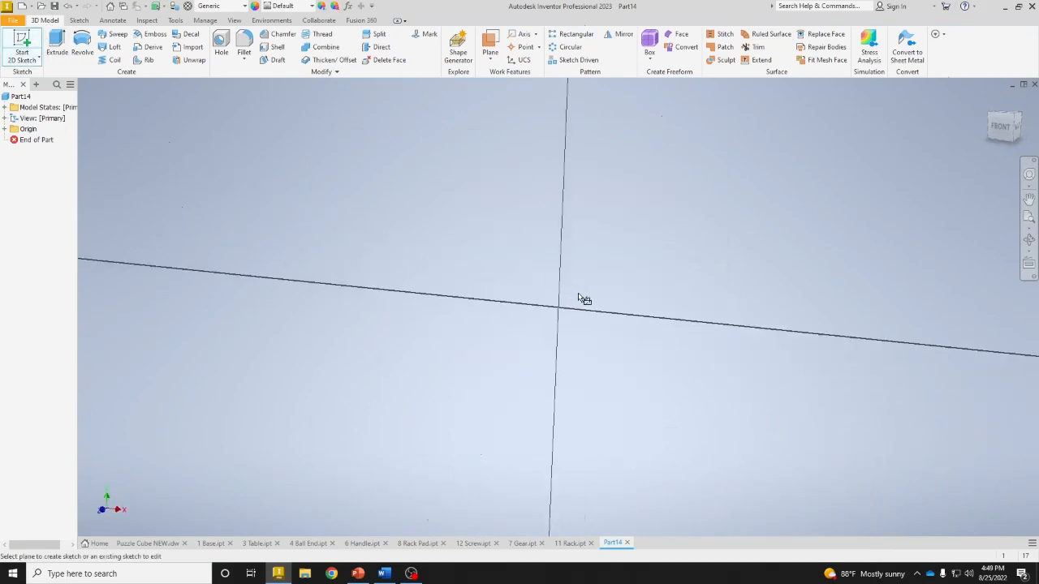
Sketch a narrow upright rectangle about 1.02 in tall, starting from the origin and extending up and to the right.
left_click(150, 45)
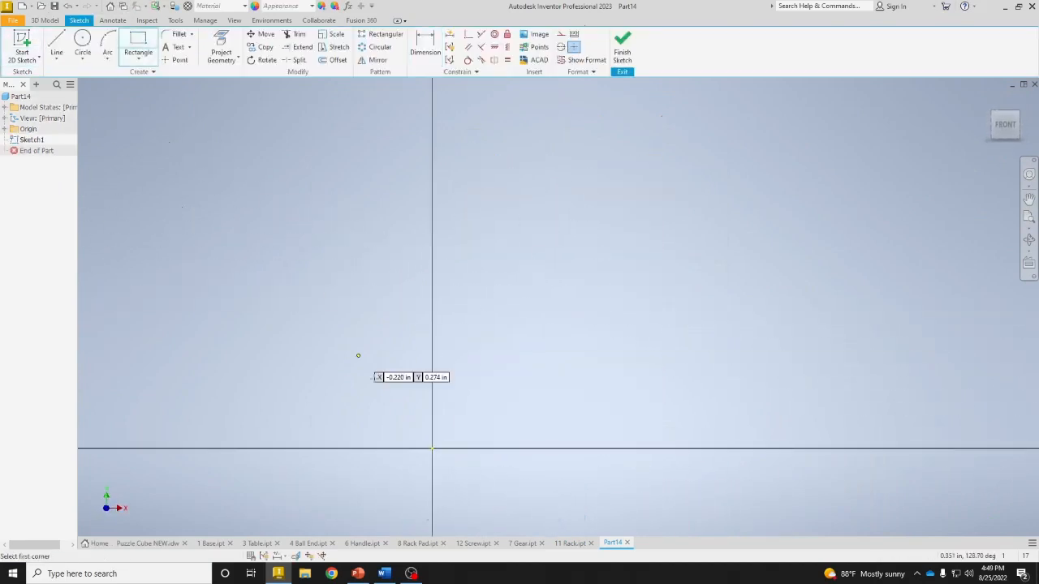
left_click(433, 448)
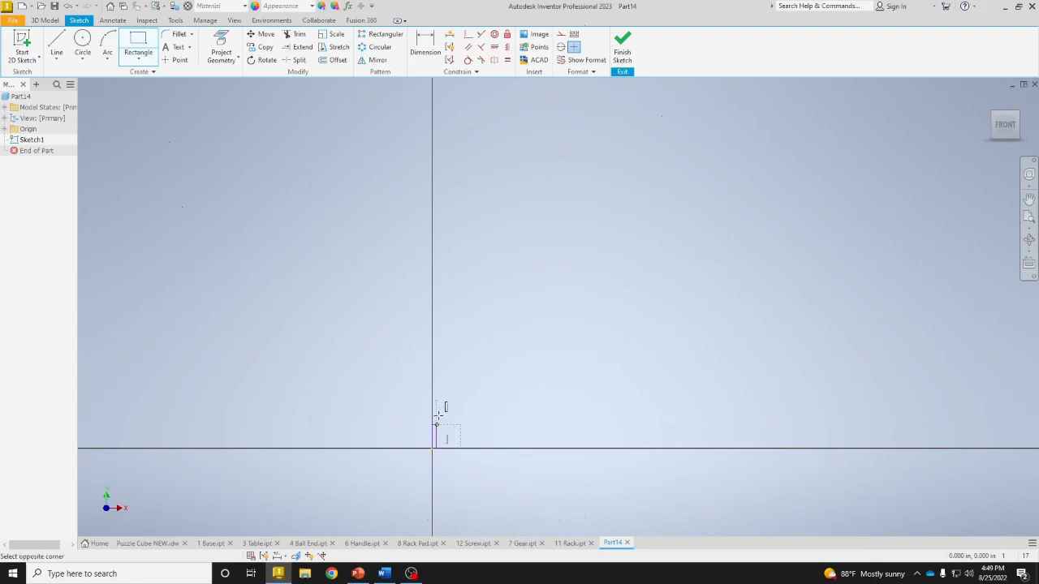
left_click(514, 105)
Sketch a rectangle about 1 in wide and .55 in tall, extending up and left from the narrow rectangle's upper right corner.
middle_click_drag(503, 121, 494, 294)
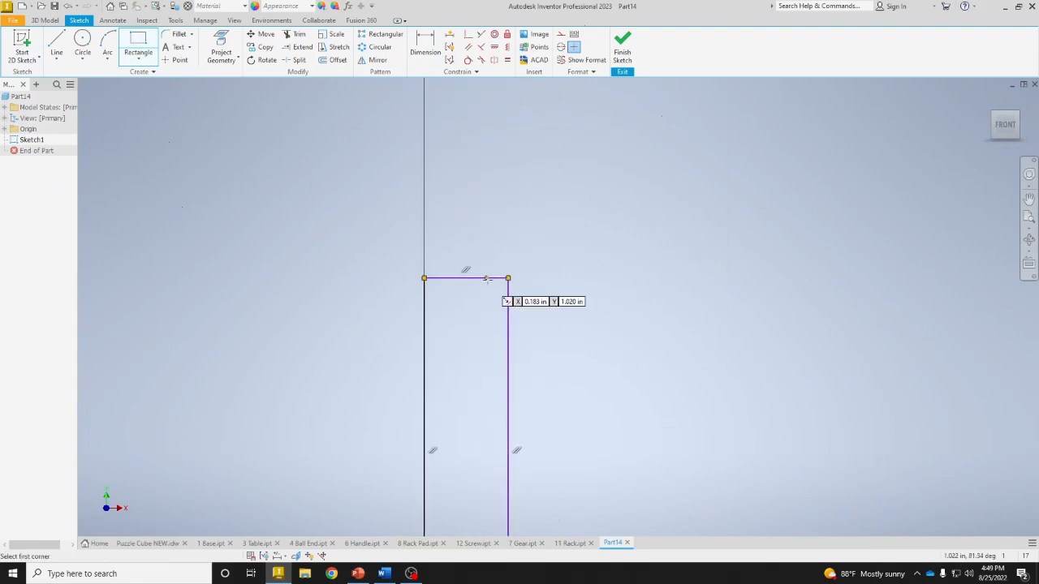
left_click(508, 277)
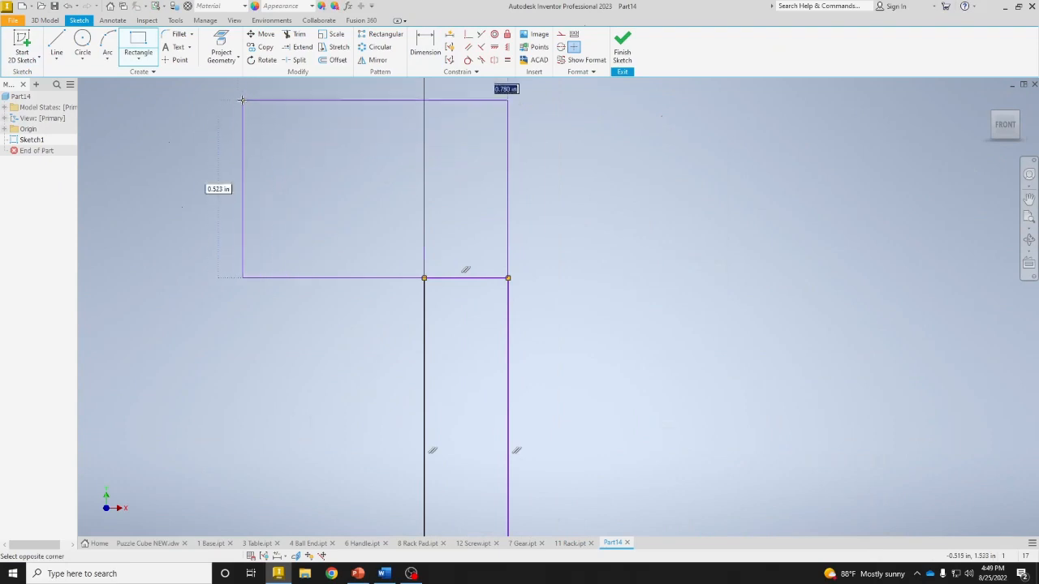
left_click(169, 90)
right_click(539, 166)
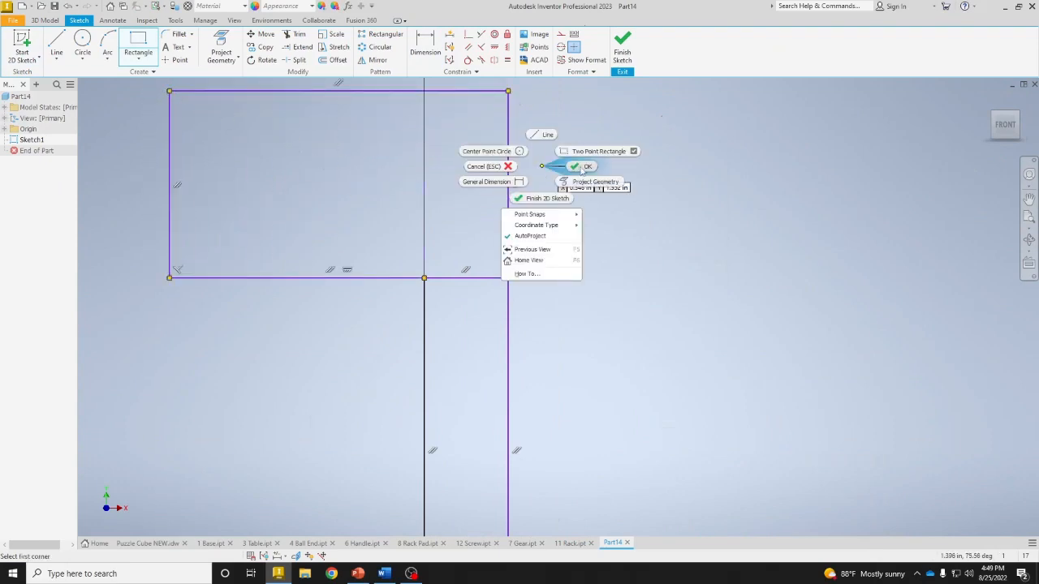
left_click(582, 168)
scroll(518, 231, "down", 3)
middle_click_drag(525, 214, 479, 190)
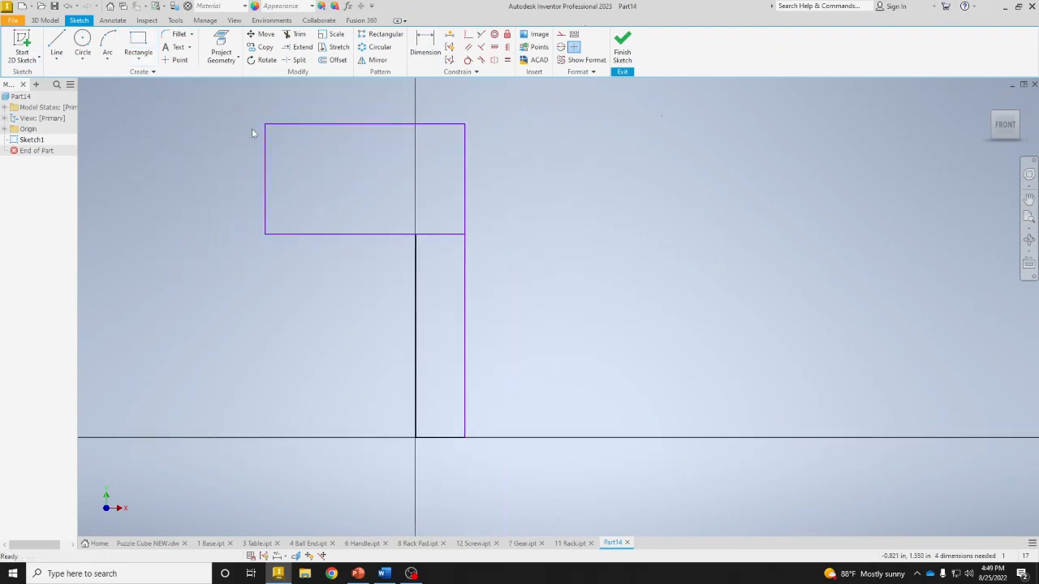
Dimension the overall height from the upper rectangle's top edge to the lower rectangle's bottom edge as 6 in.
left_click(425, 54)
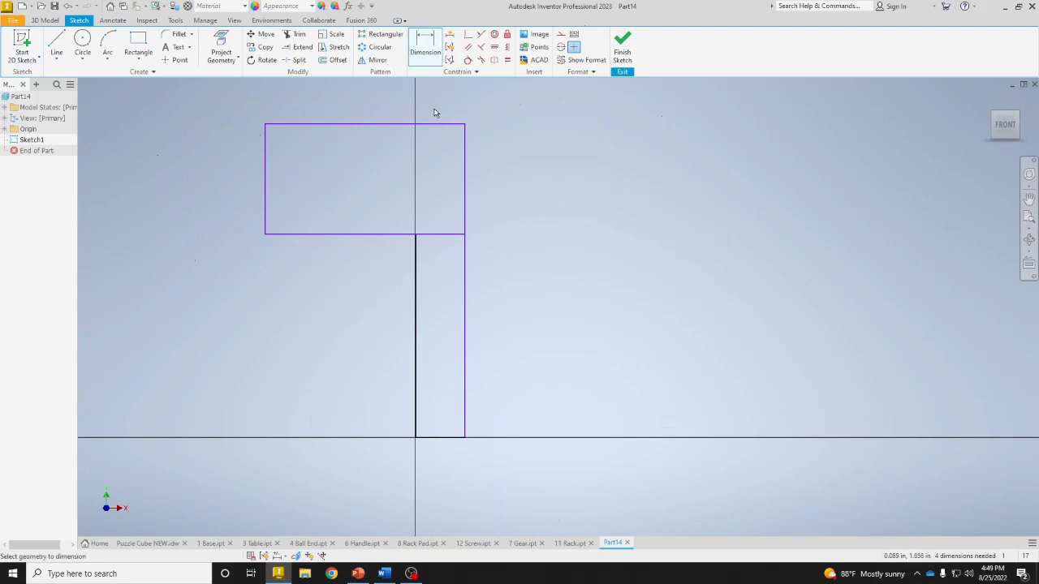
left_click(441, 124)
left_click(446, 439)
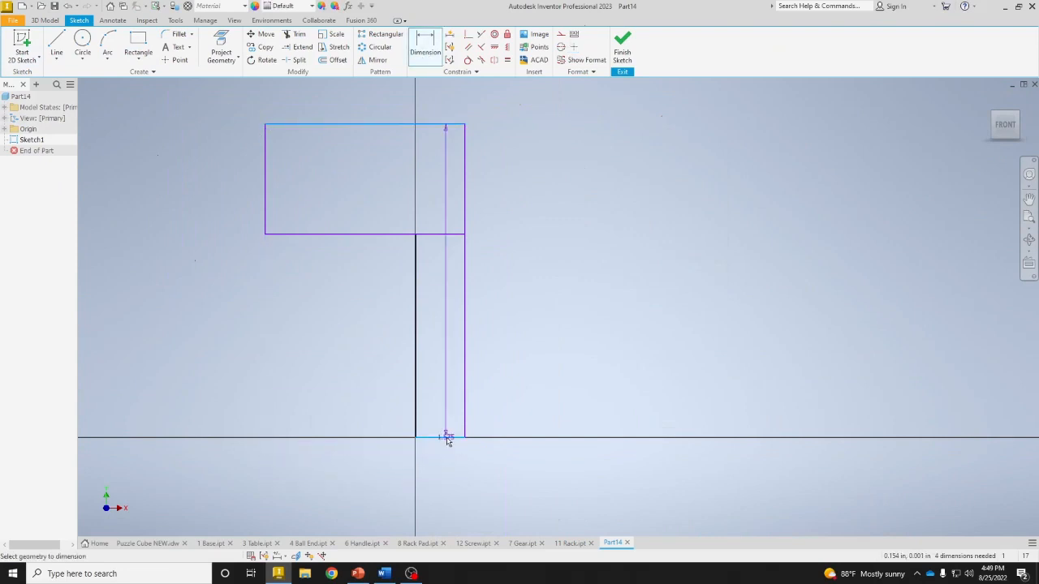
left_click(547, 401)
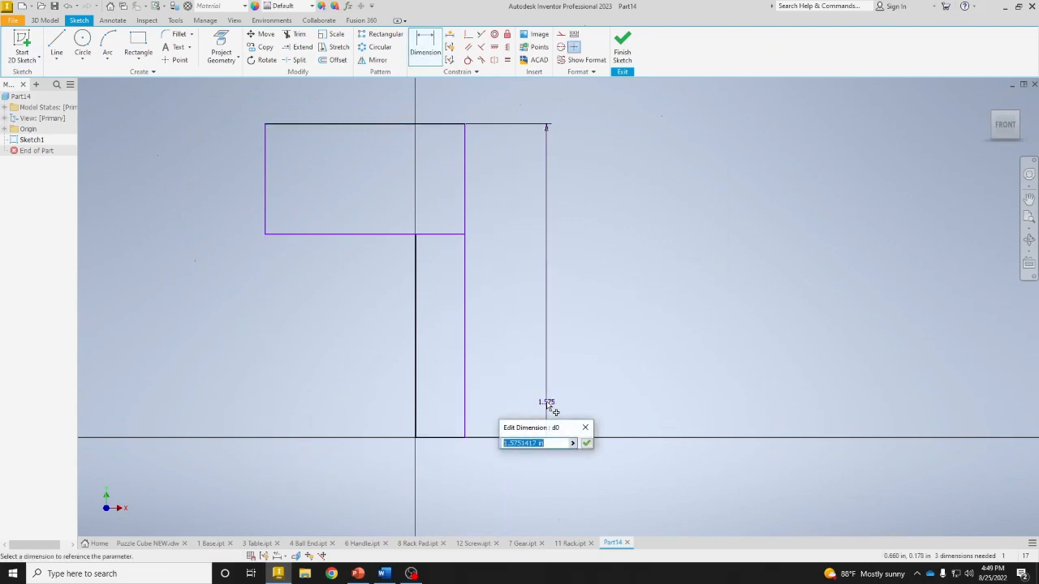
type("6")
key("Return")
Dimension the upper rectangle's left side as 2 in high.
scroll(528, 410, "down", 6)
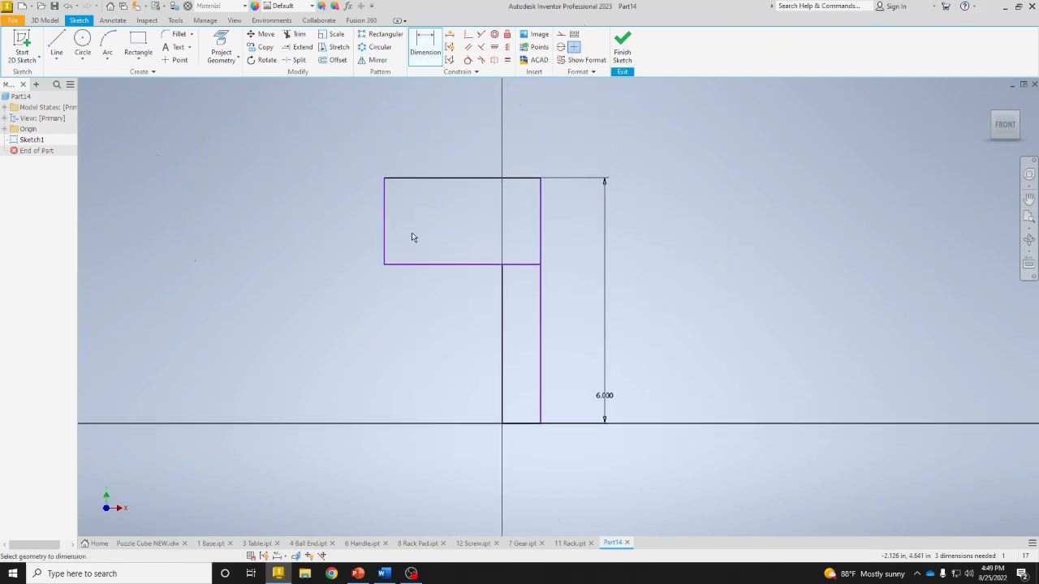
left_click(384, 234)
left_click(344, 230)
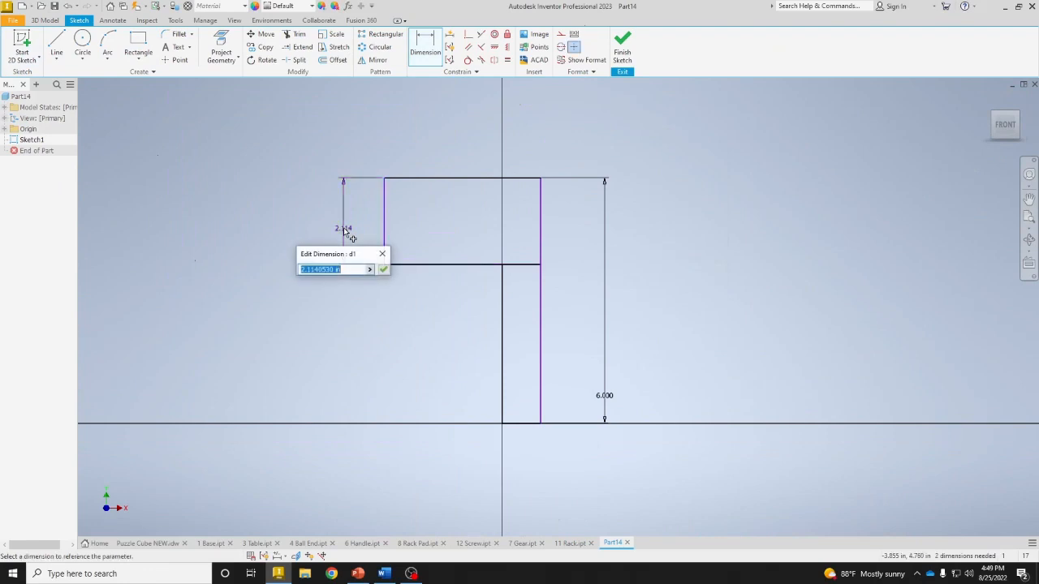
type("2")
key("Return")
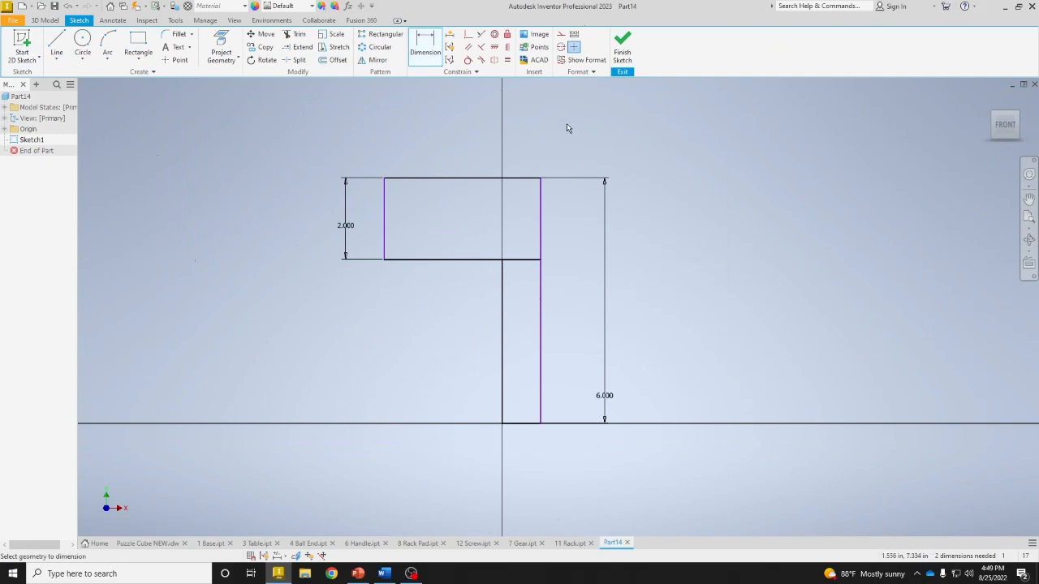
Dimension the upper rectangle's width between its two vertical sides as 3.5 in.
left_click(541, 198)
left_click(383, 204)
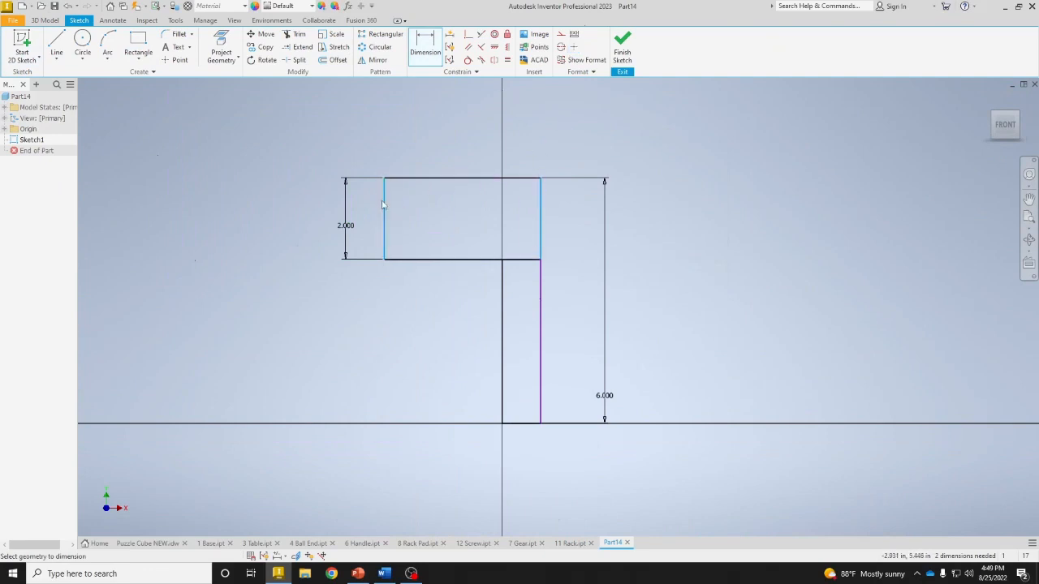
left_click(416, 135)
type("3")
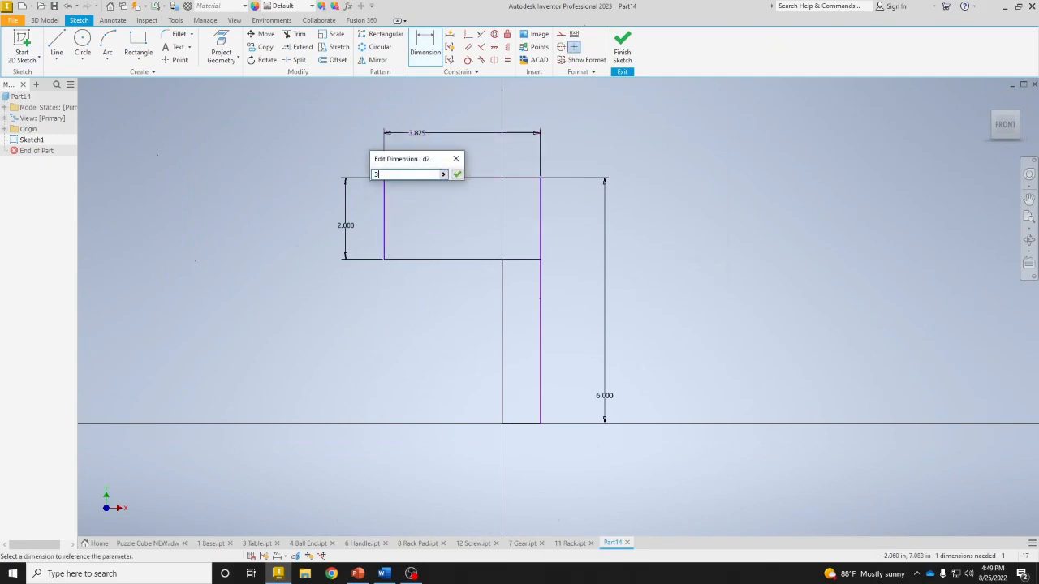
type(".5")
key("Return")
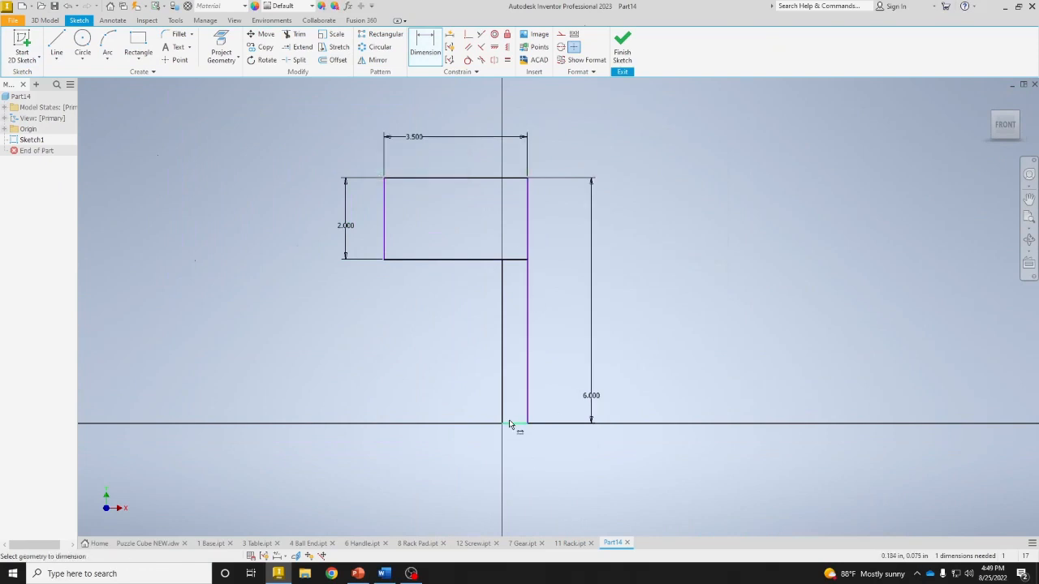
Dimension the narrow lower rectangle's bottom edge as 1 in wide.
left_click(510, 424)
left_click(516, 461)
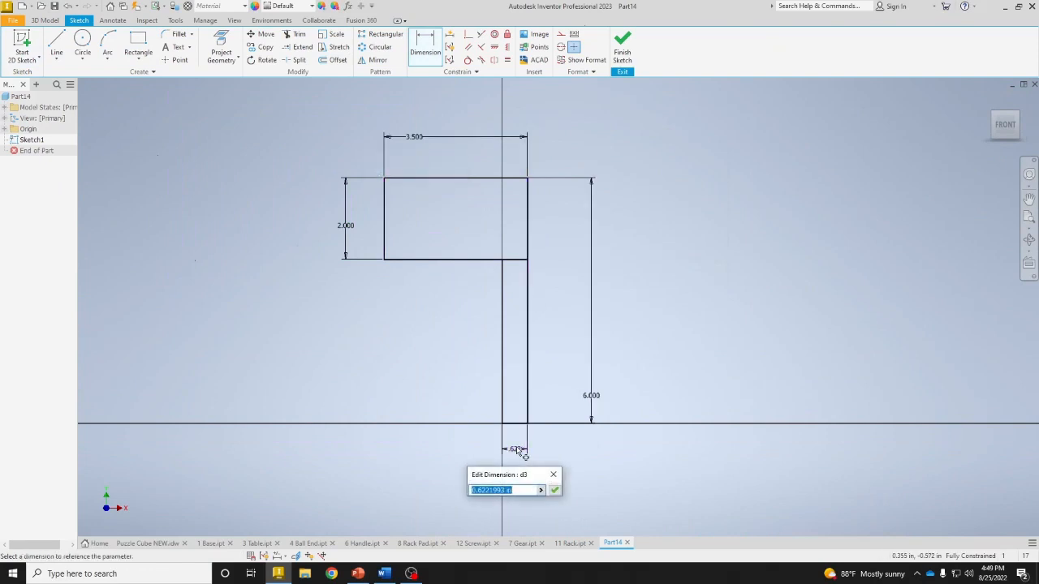
type("1")
key("Return")
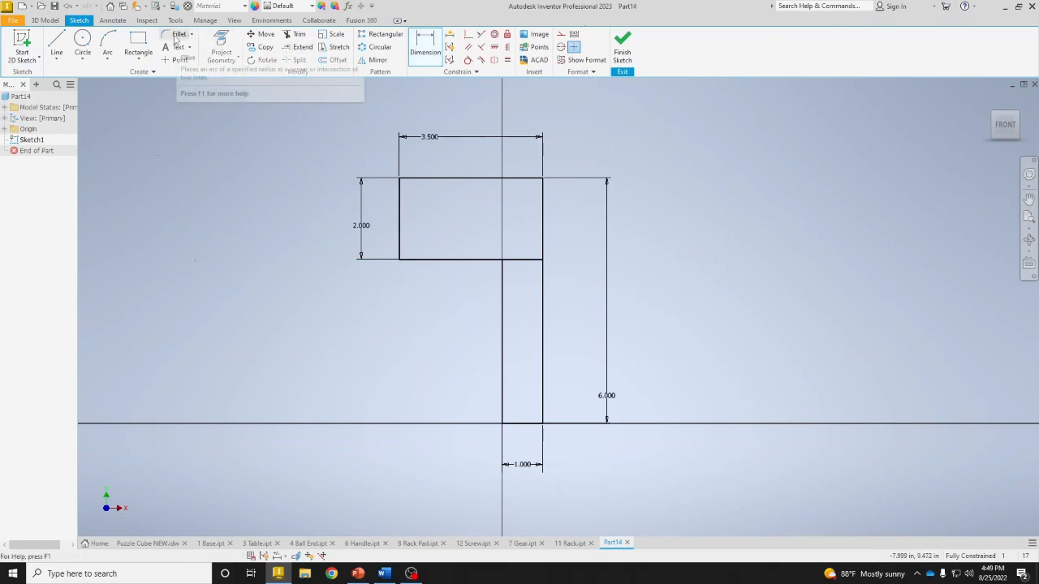
Round the profile's outer upper right corner with a 1 in radius sketch fillet.
left_click(176, 35)
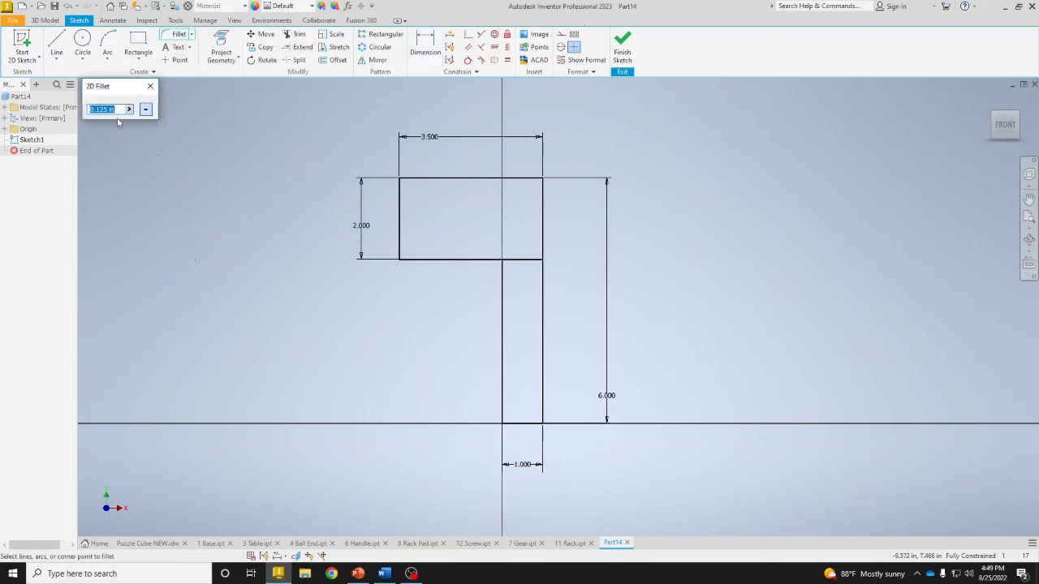
type("1")
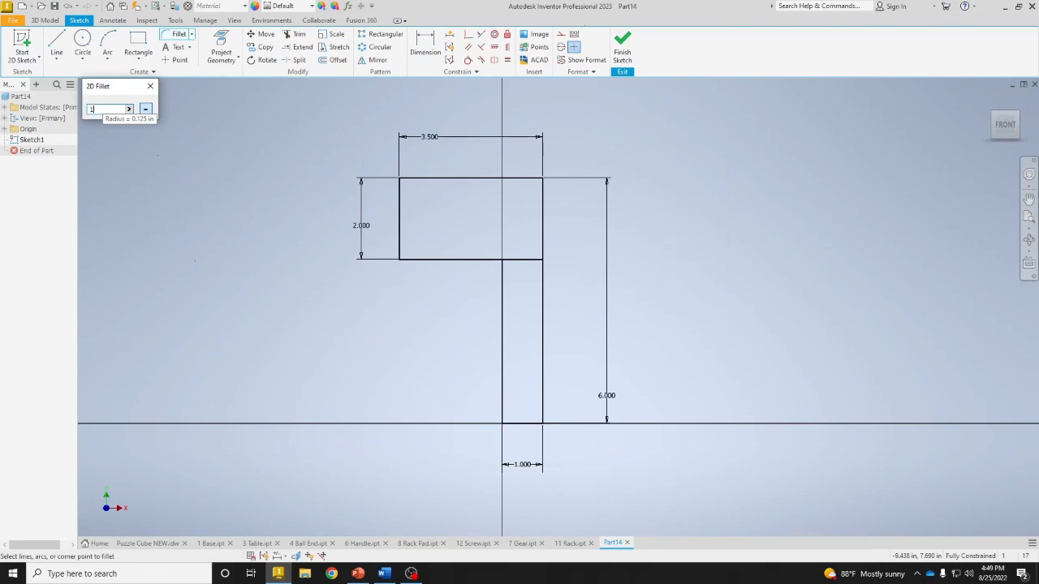
left_click(549, 187)
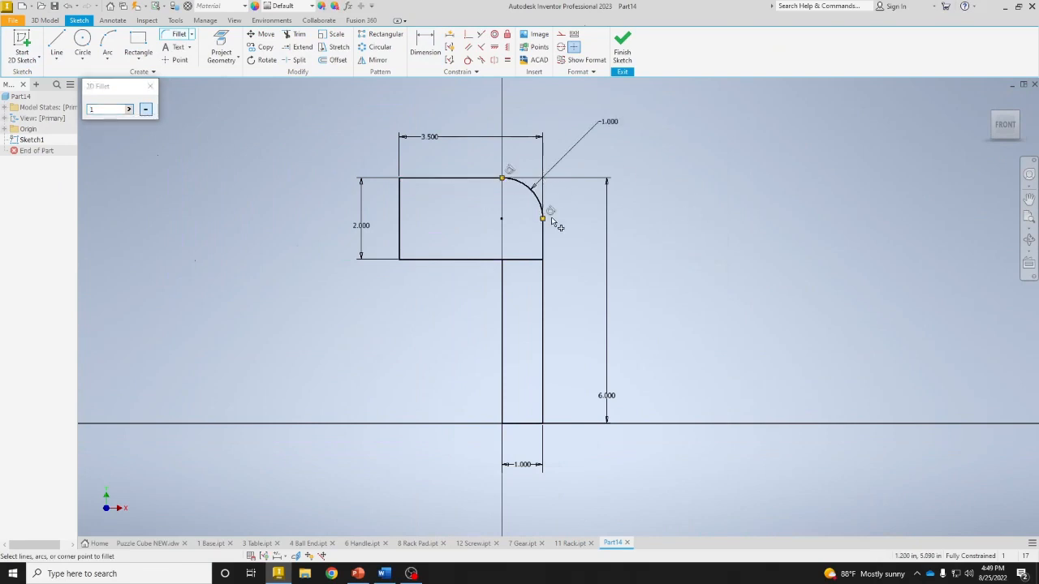
Add a .38 in radius sketch fillet at the inner corner where the upper rectangle's bottom edge meets the narrow upright.
left_click(106, 110)
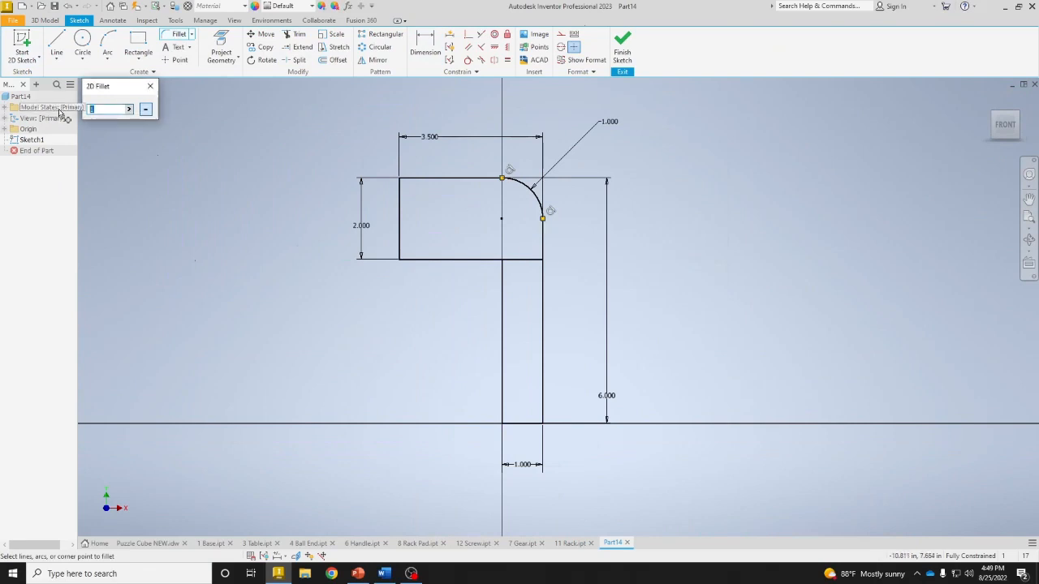
key("BackSpace")
left_click(491, 266)
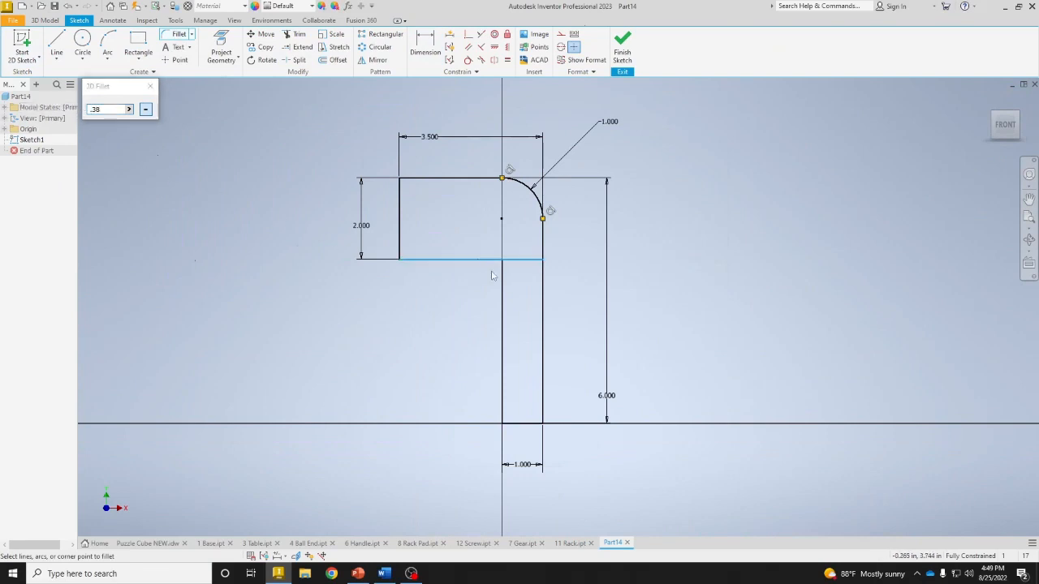
left_click(502, 286)
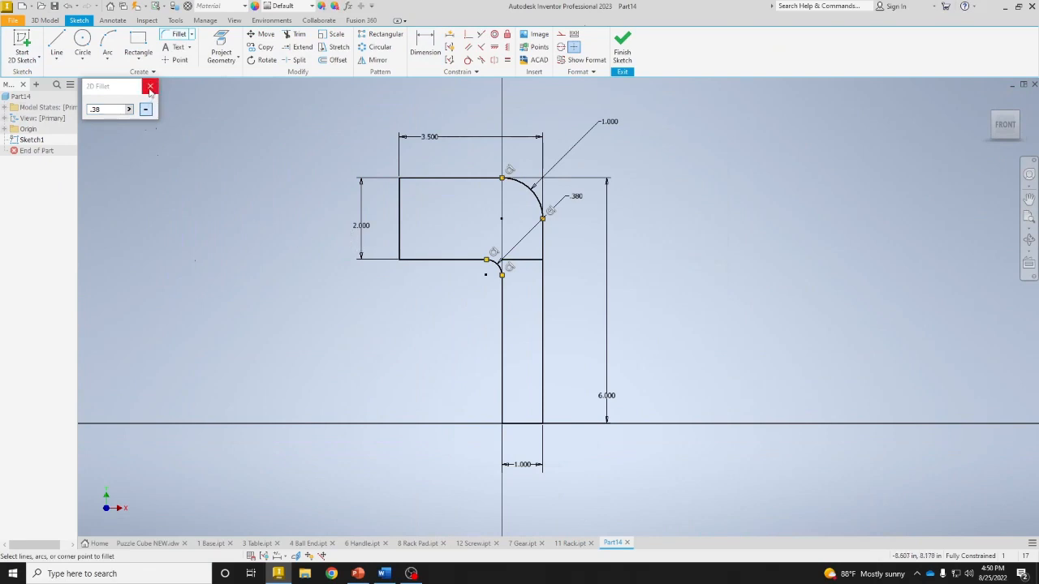
Sketch a .5 in diameter circle inside the left part of the upper rectangle, level with the 1 in fillet's centre.
left_click(83, 41)
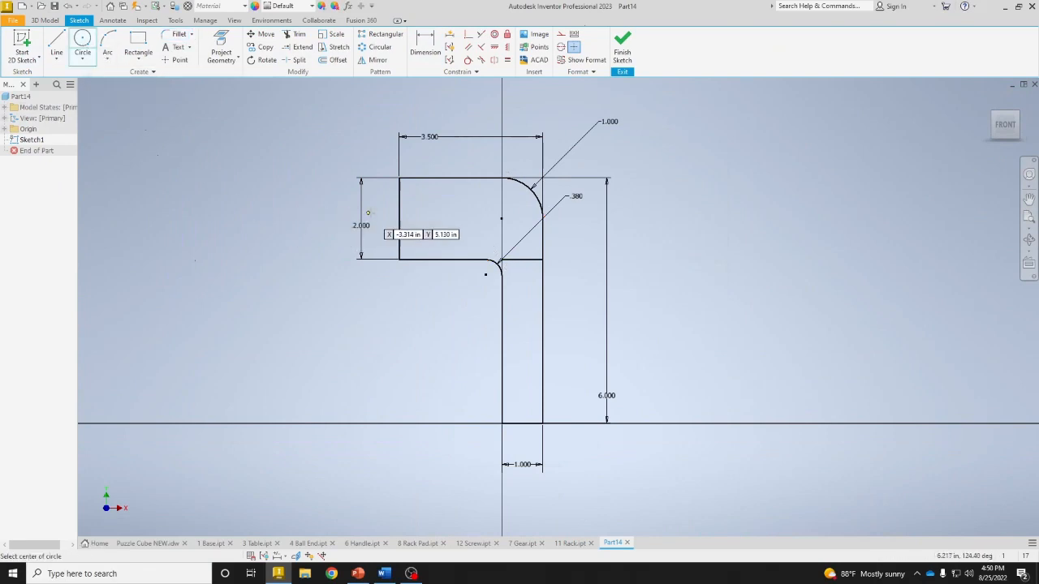
left_click(430, 217)
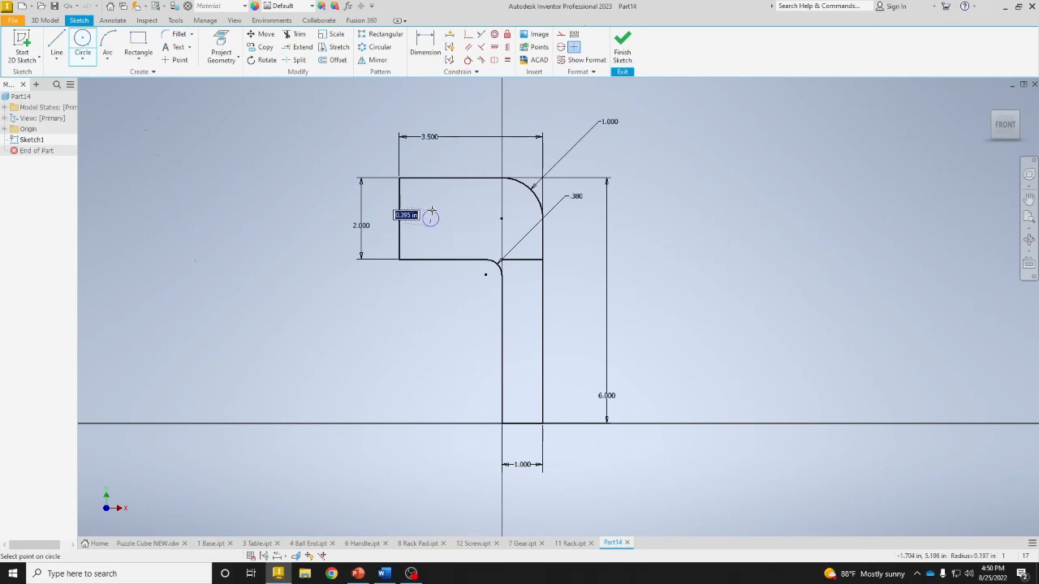
type(".")
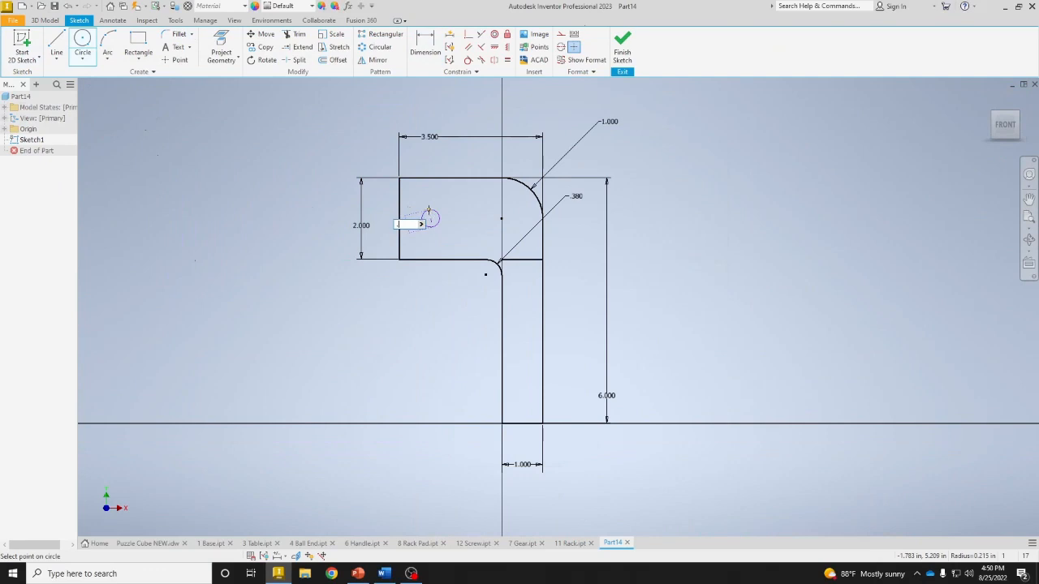
type("5")
key("Return")
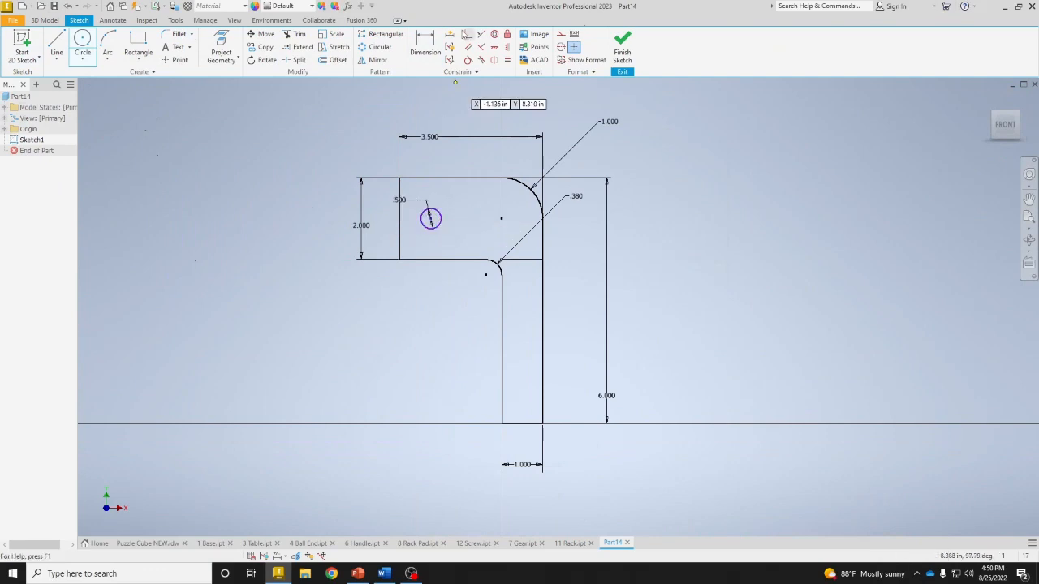
Dimension the circle's centre 1.062 in horizontally from the upper rectangle's left side.
left_click(435, 53)
left_click(430, 218)
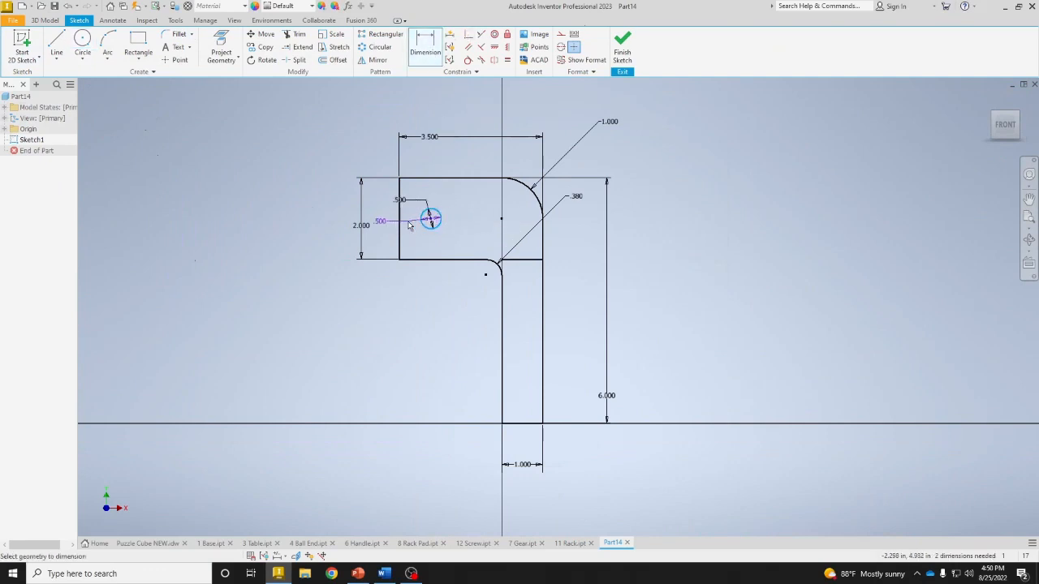
left_click(401, 227)
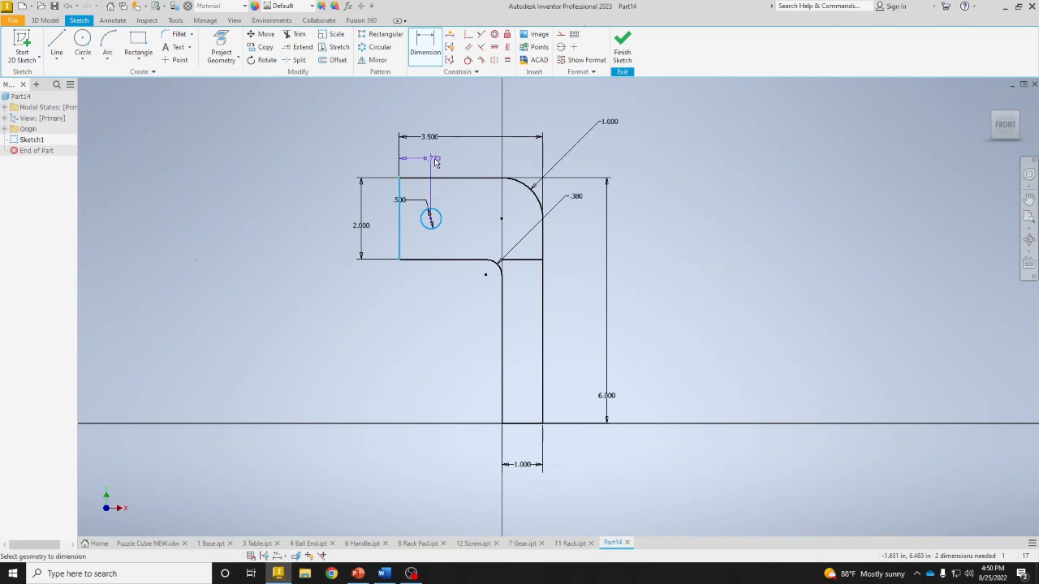
left_click(435, 163)
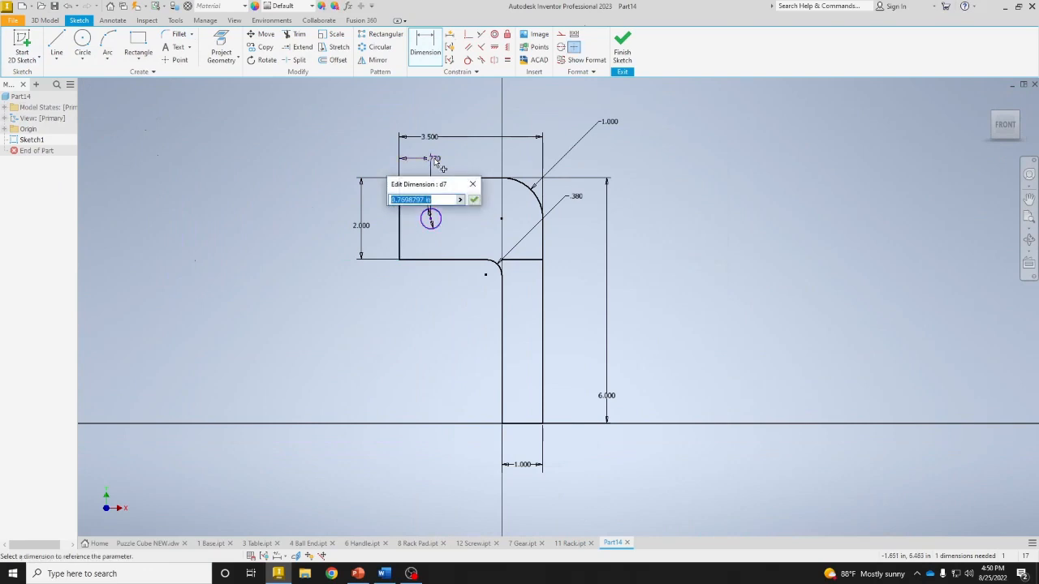
type("1.062")
key("Return")
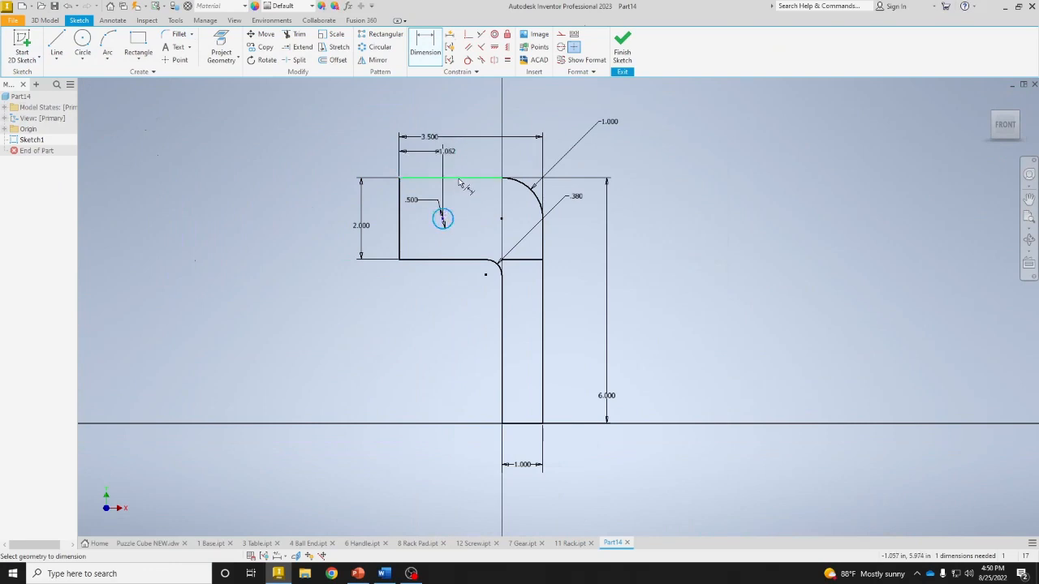
Dimension the circle's centre 1 in below the profile's top edge.
left_click(459, 182)
left_click(442, 219)
left_click(461, 203)
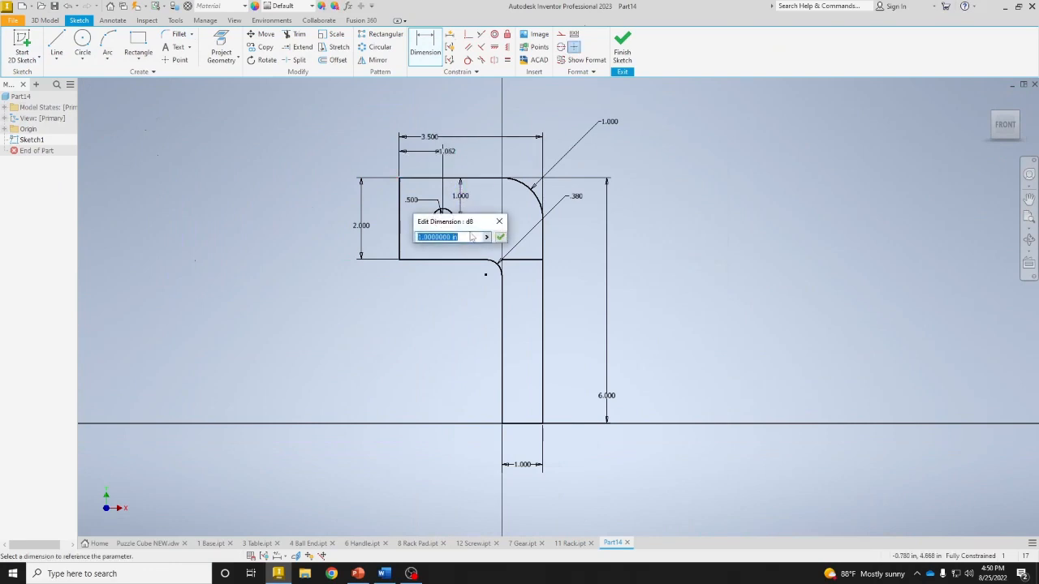
key("Return")
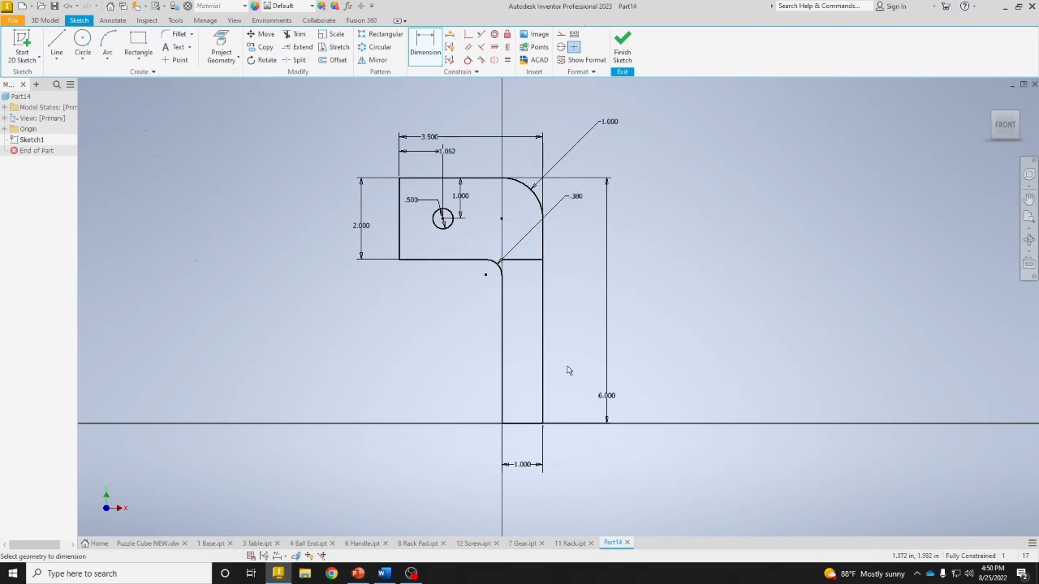
Finish the sketch and extrude the whole column profile .98 in, leaving the circle as a hole.
left_click(622, 47)
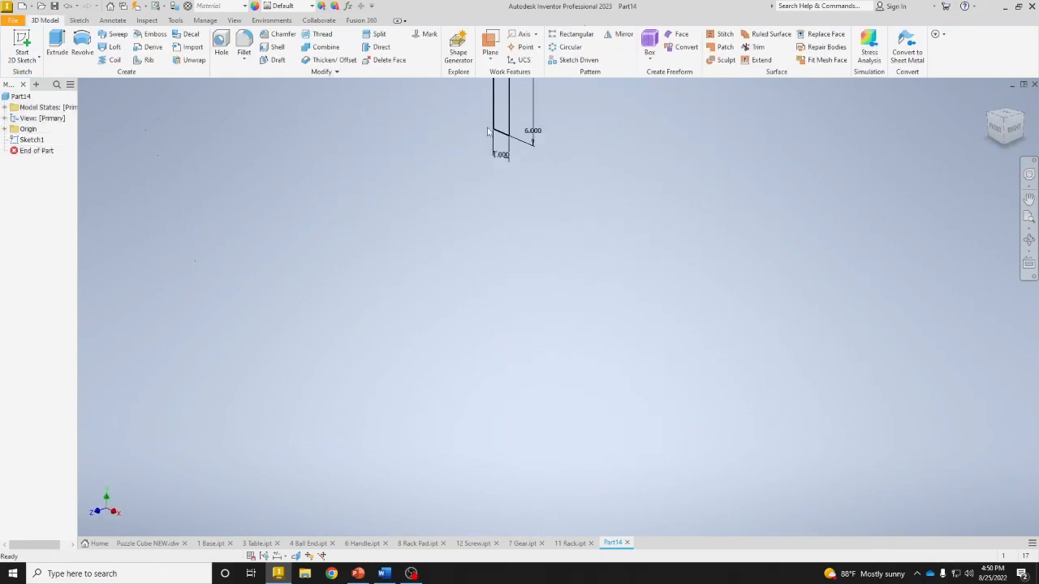
key("e")
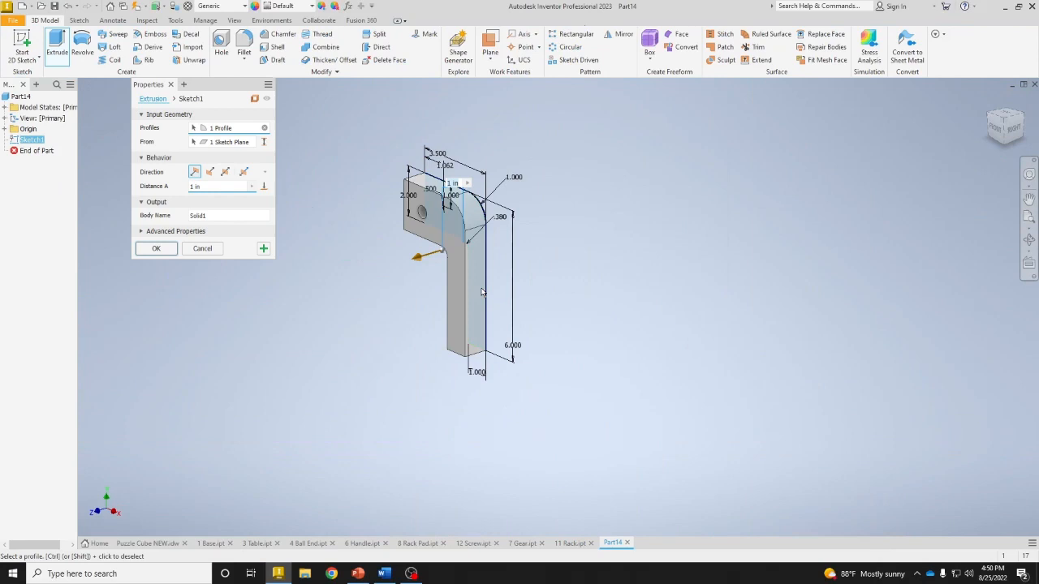
type(".98")
key("Return")
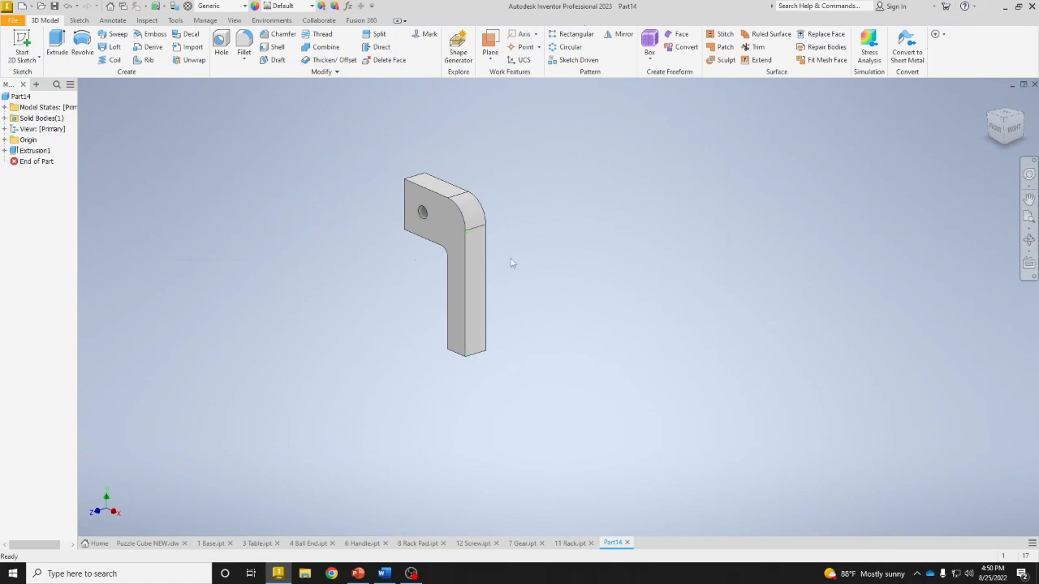
Start a sketch on the end face of the column's overhanging arm and project that face's outline.
left_click(991, 120)
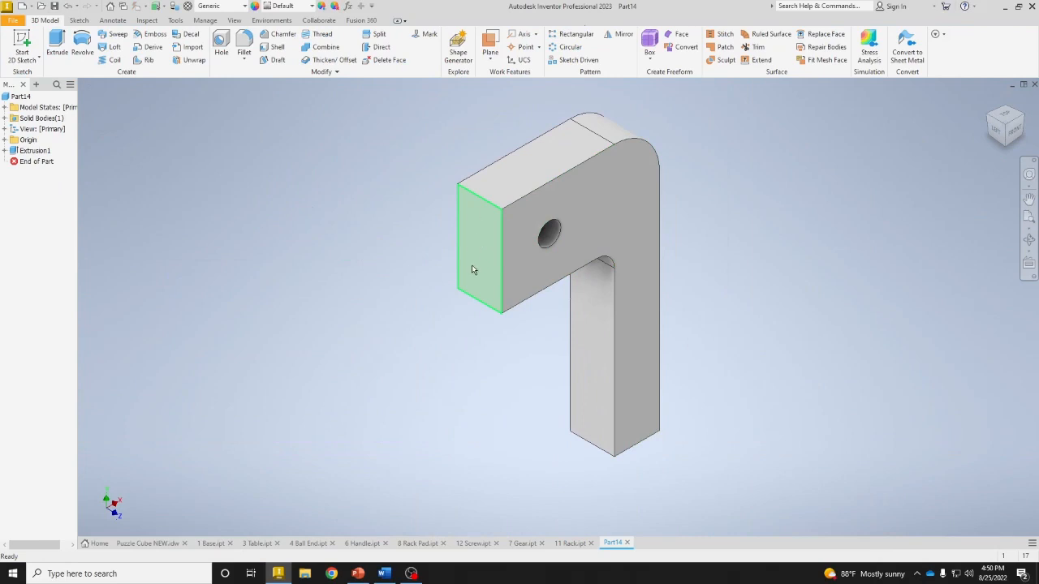
left_click(477, 244)
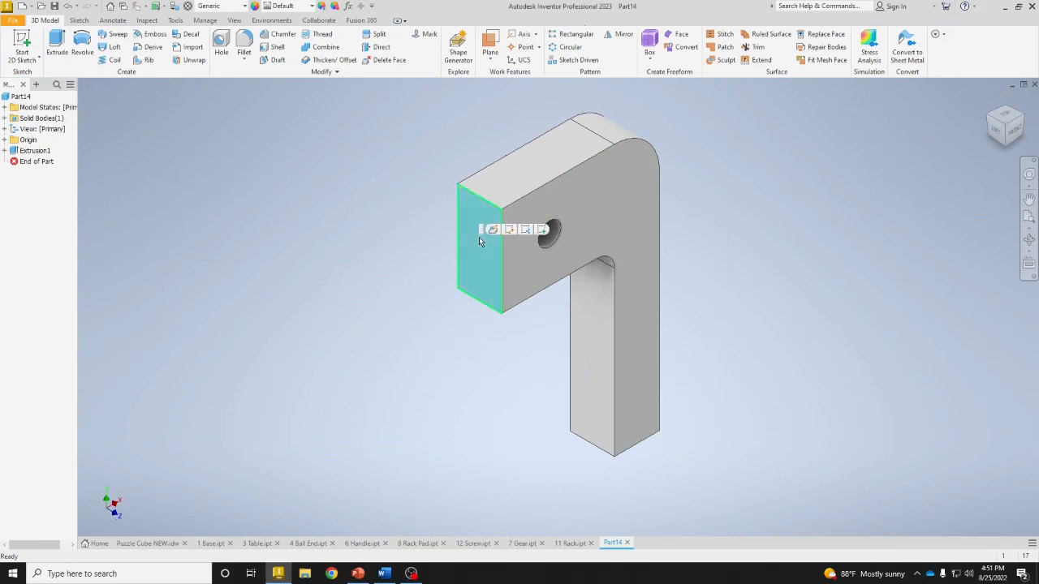
left_click(543, 231)
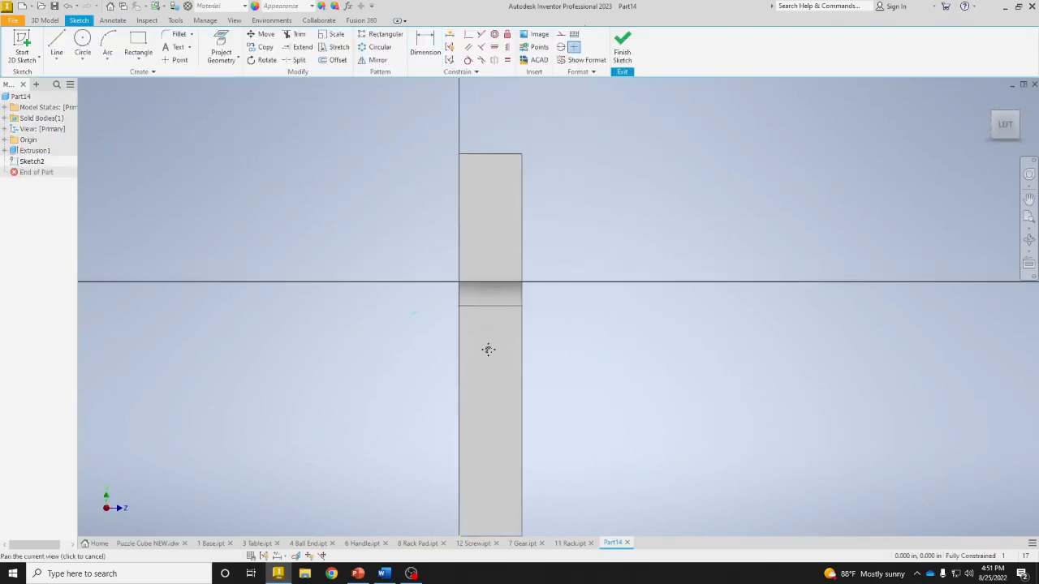
left_click(221, 45)
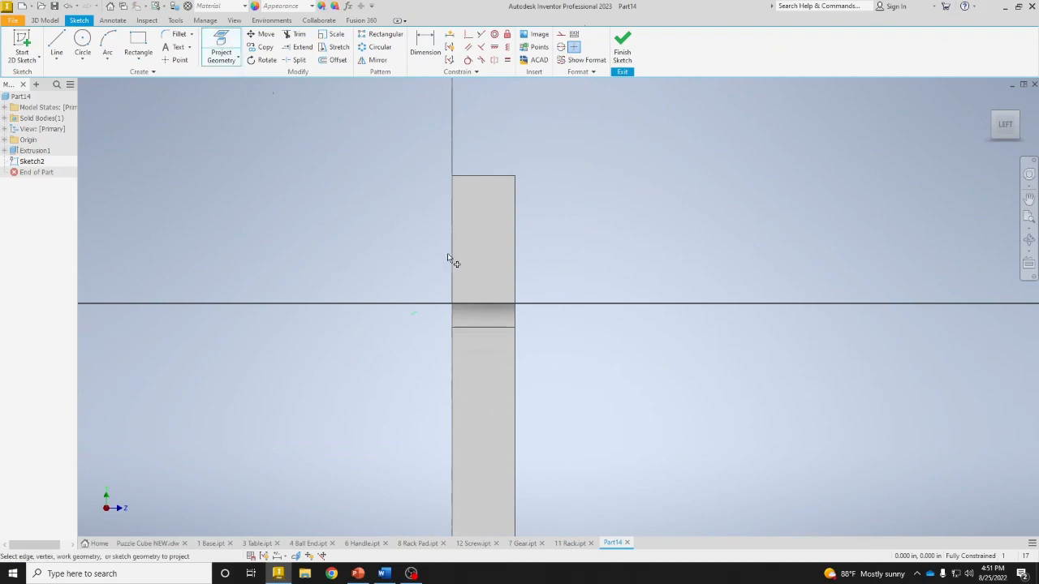
left_click(498, 293)
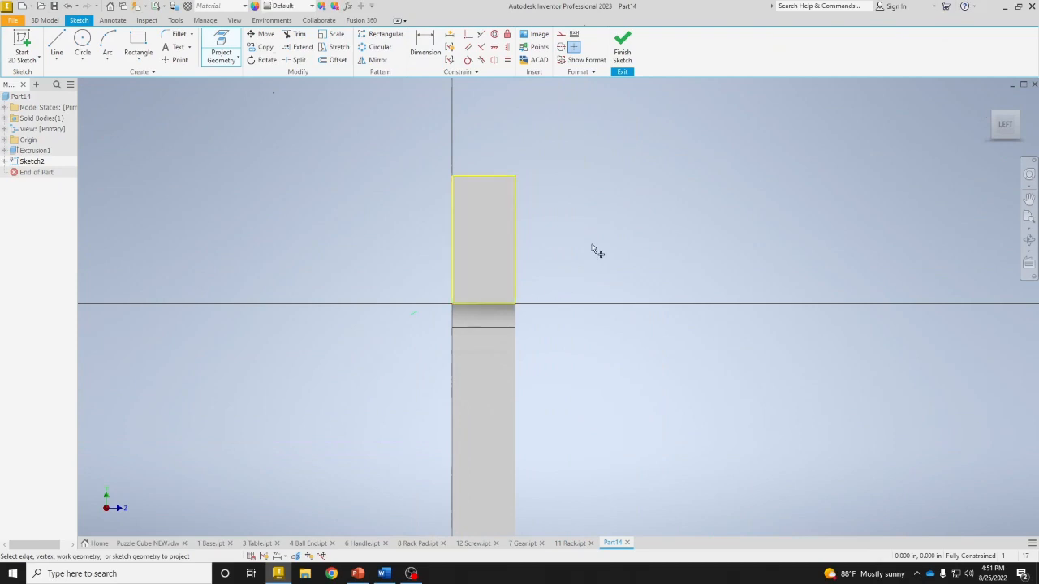
Offset the projected face outline inward by .125 in.
left_click(345, 65)
left_click(475, 178)
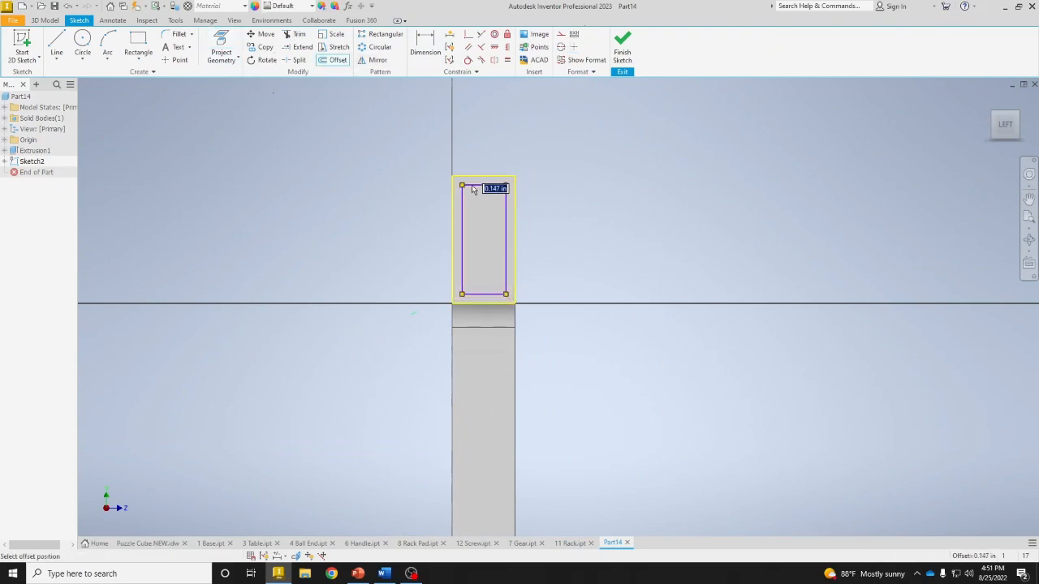
type(".125")
key("Return")
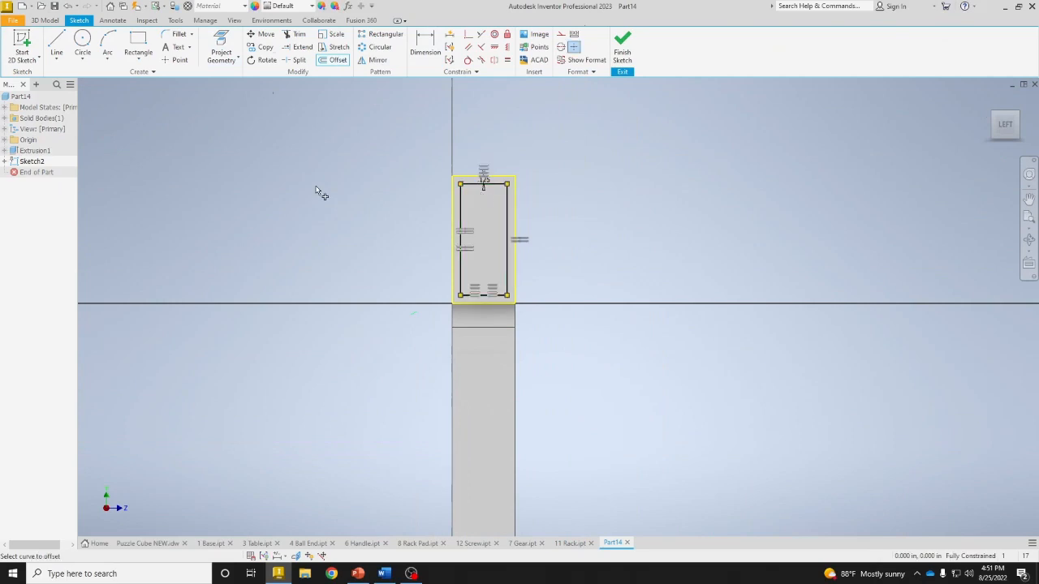
Place sketch points on all four corners of the offset rectangle.
left_click(178, 60)
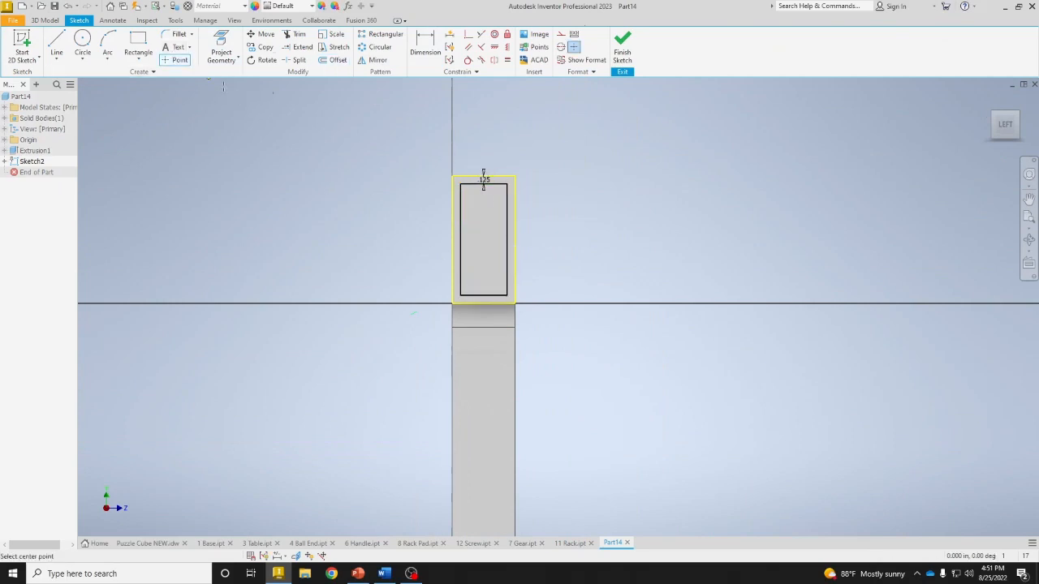
left_click(461, 184)
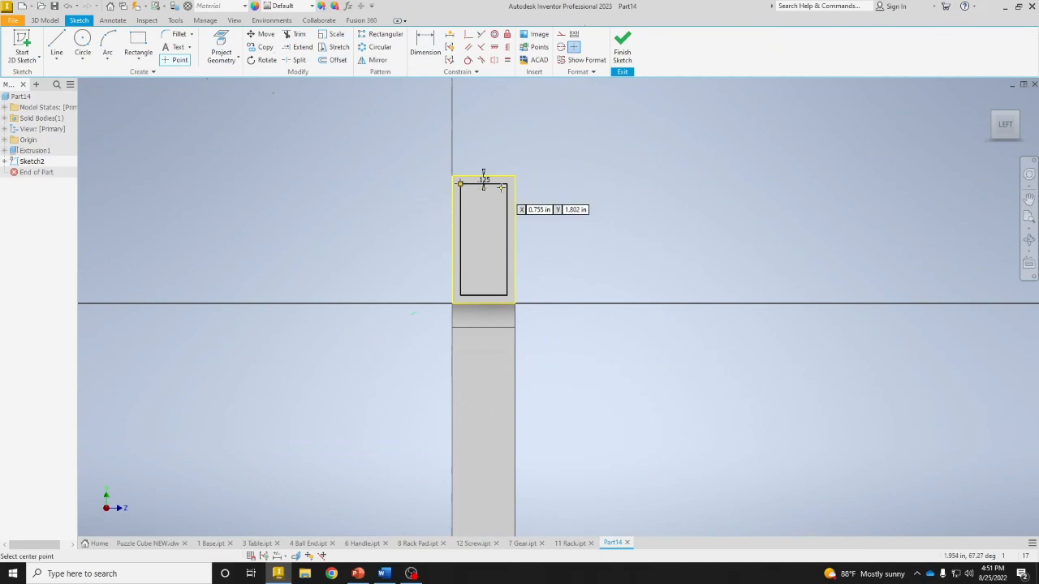
left_click(508, 184)
left_click(507, 295)
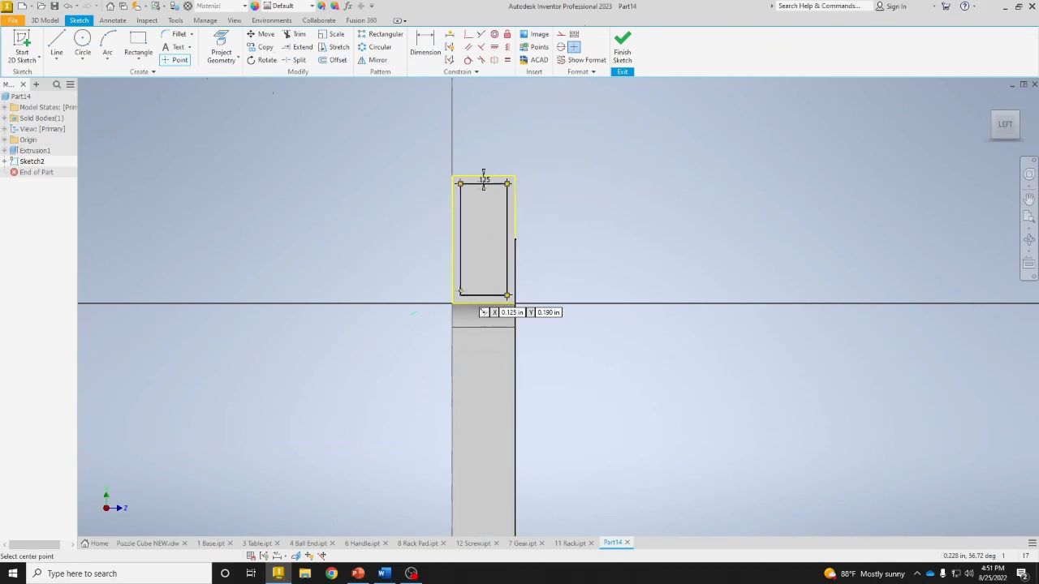
left_click(460, 296)
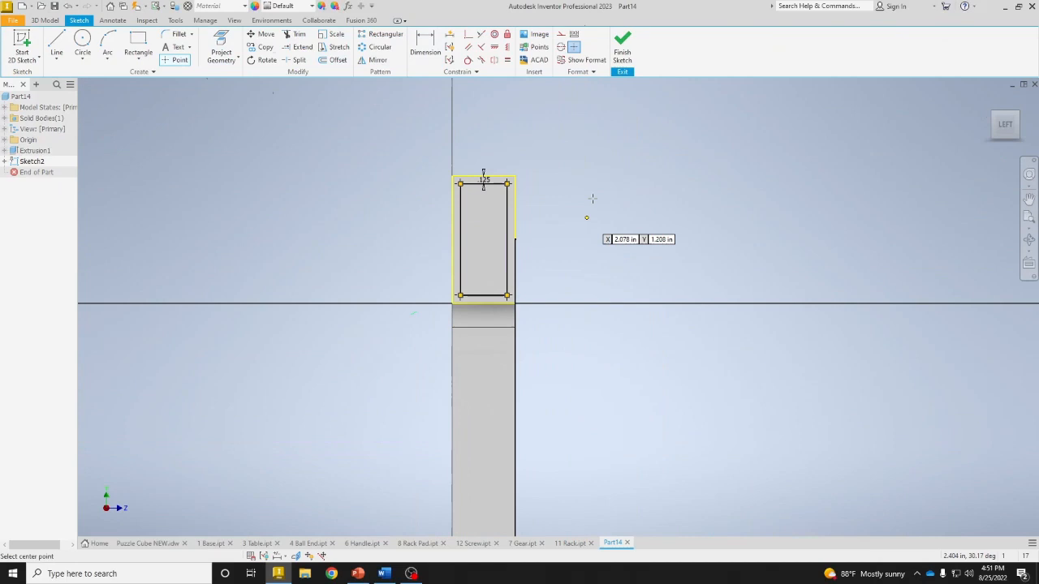
Finish the sketch and start tapped holes at its four points, using ANSI Unified thread size 0.164 (#8), 8-32 UNC.
left_click(622, 45)
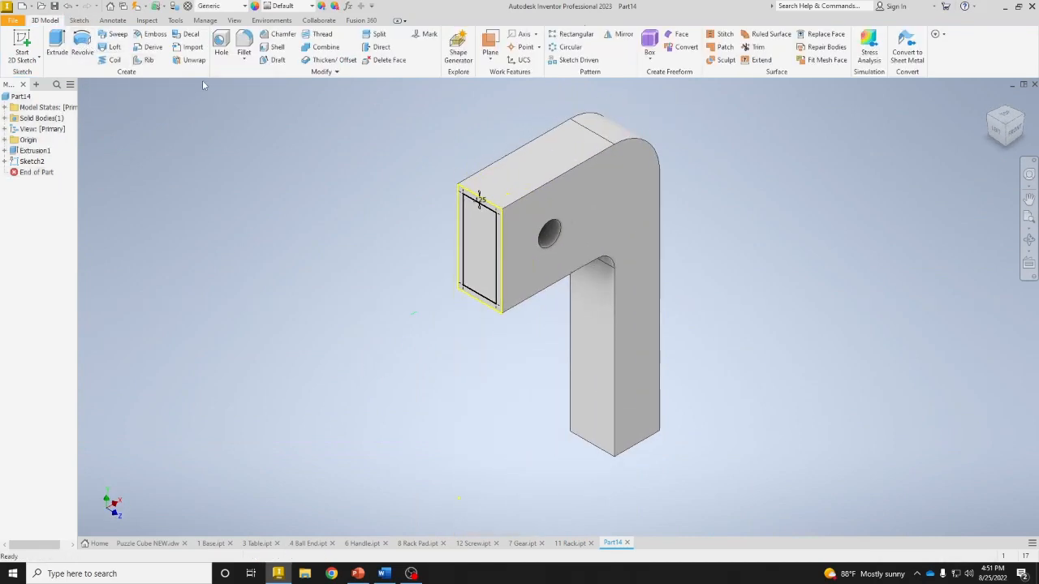
left_click(221, 45)
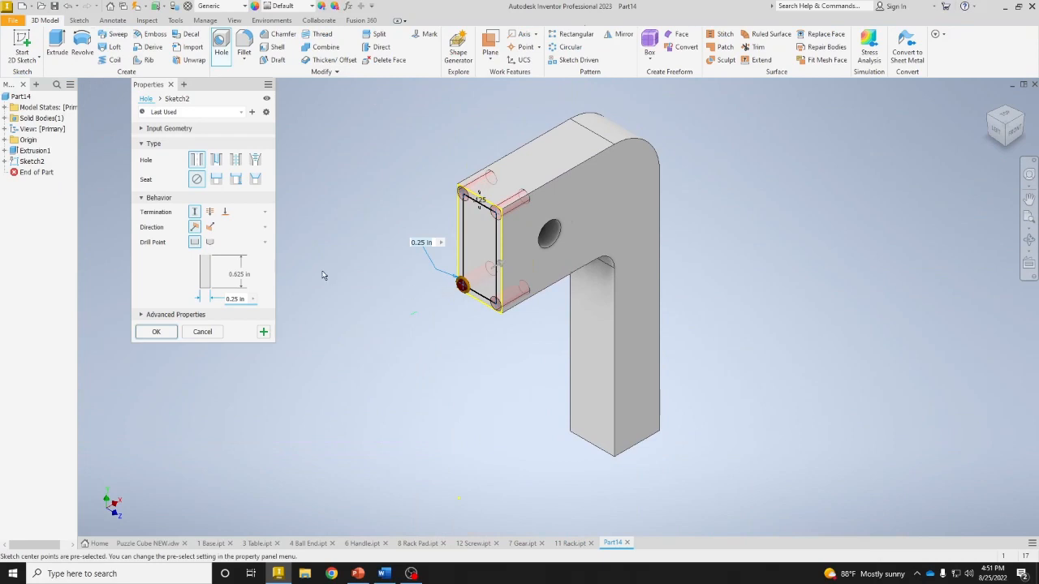
left_click(236, 160)
left_click(234, 228)
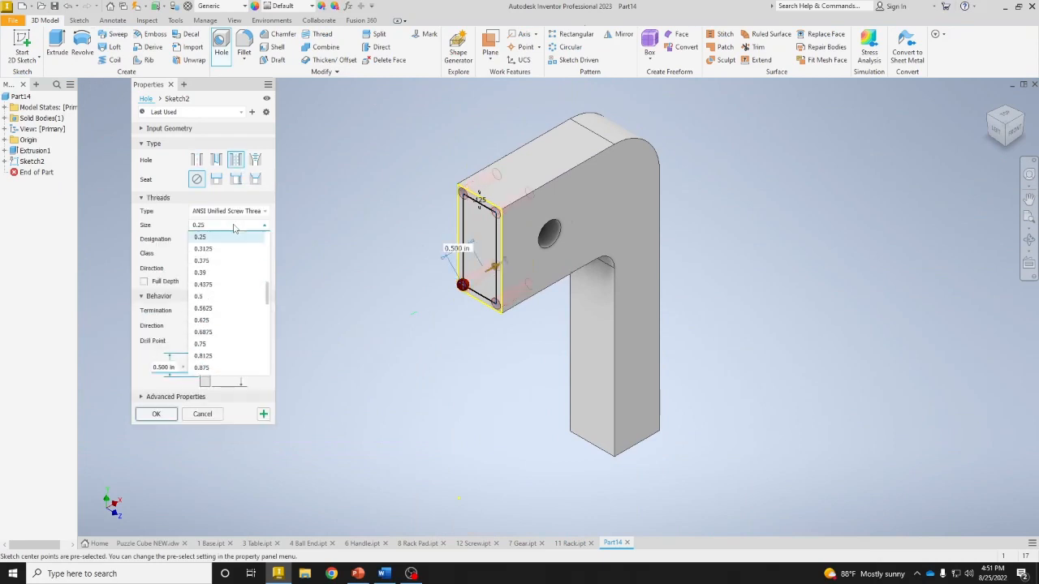
scroll(237, 276, "up", 2)
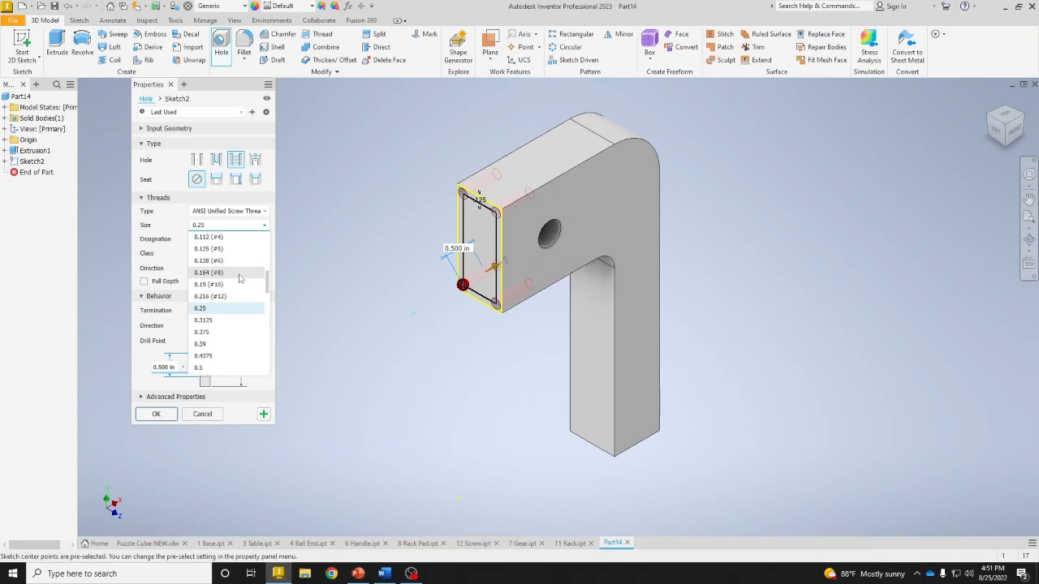
left_click(239, 273)
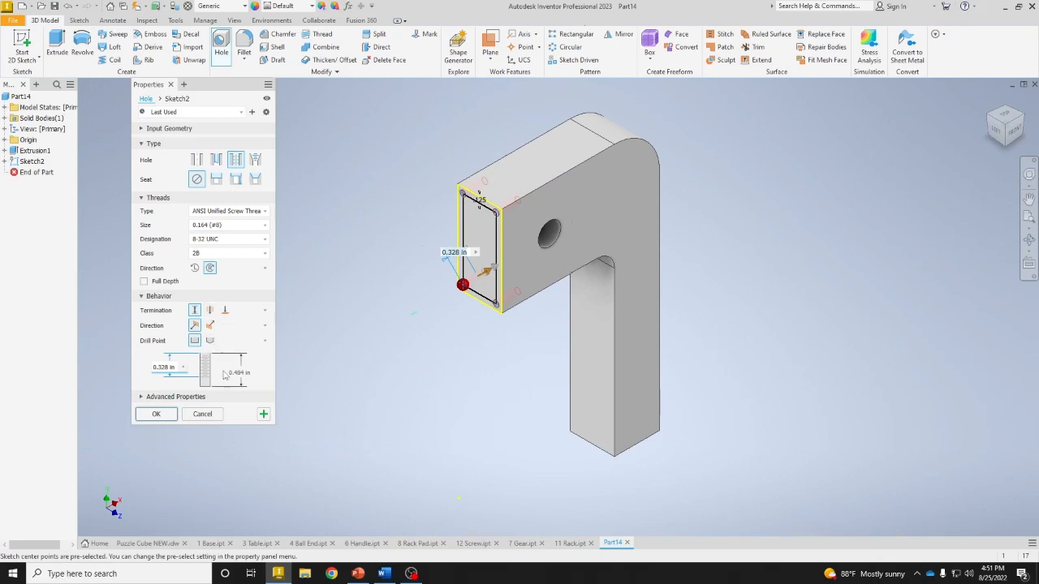
Set both the thread depth and the hole depth to .438 in and create the four tapped holes.
left_click(166, 369)
type(".438")
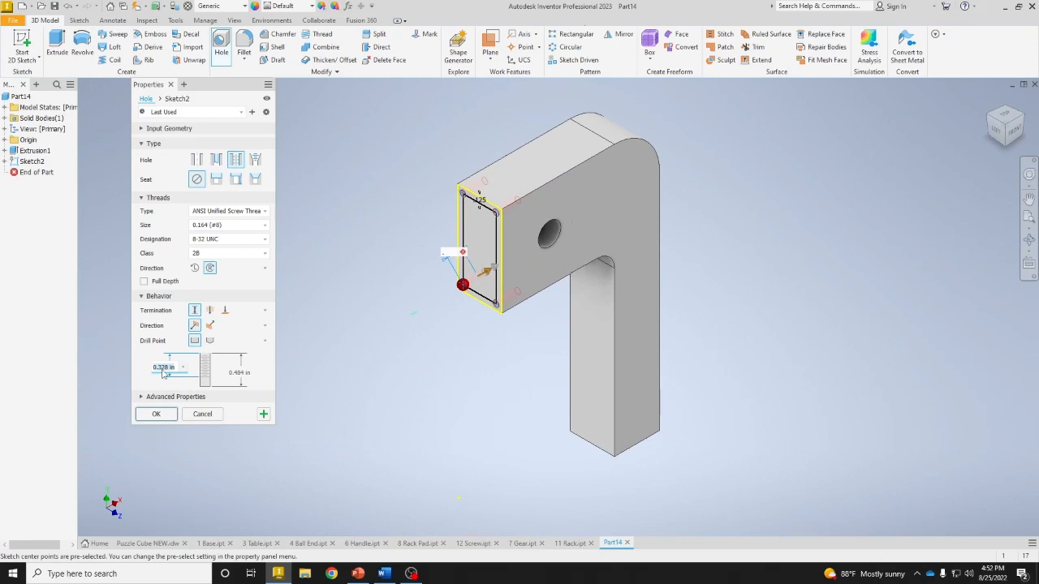
left_click(235, 373)
key("BackSpace")
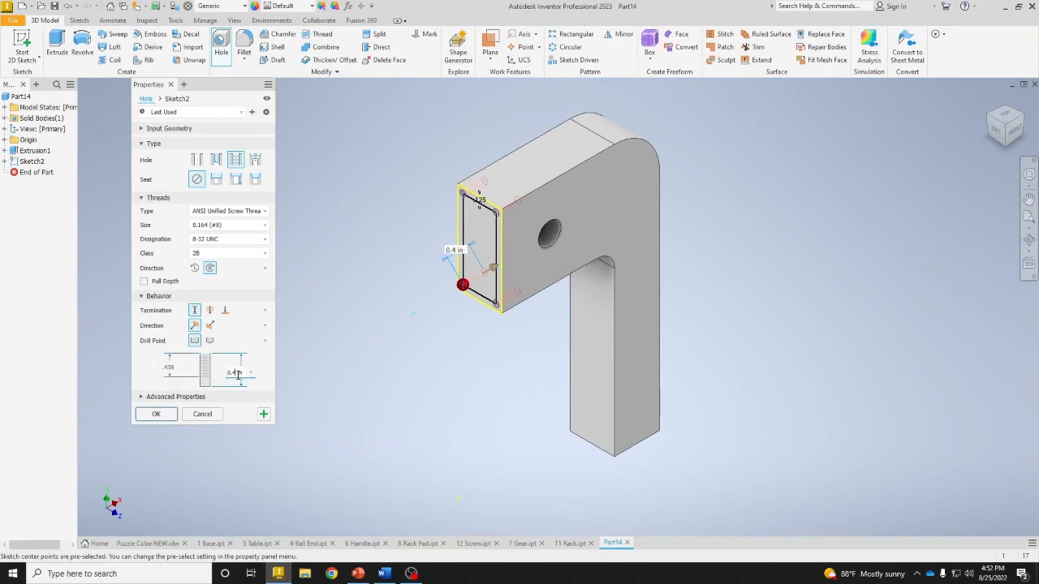
type("38")
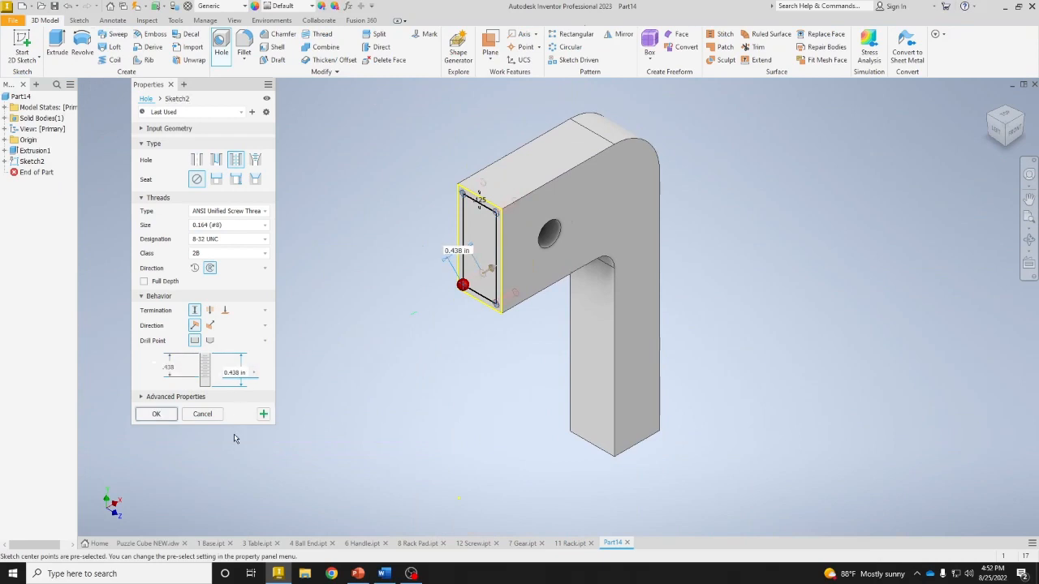
left_click(157, 414)
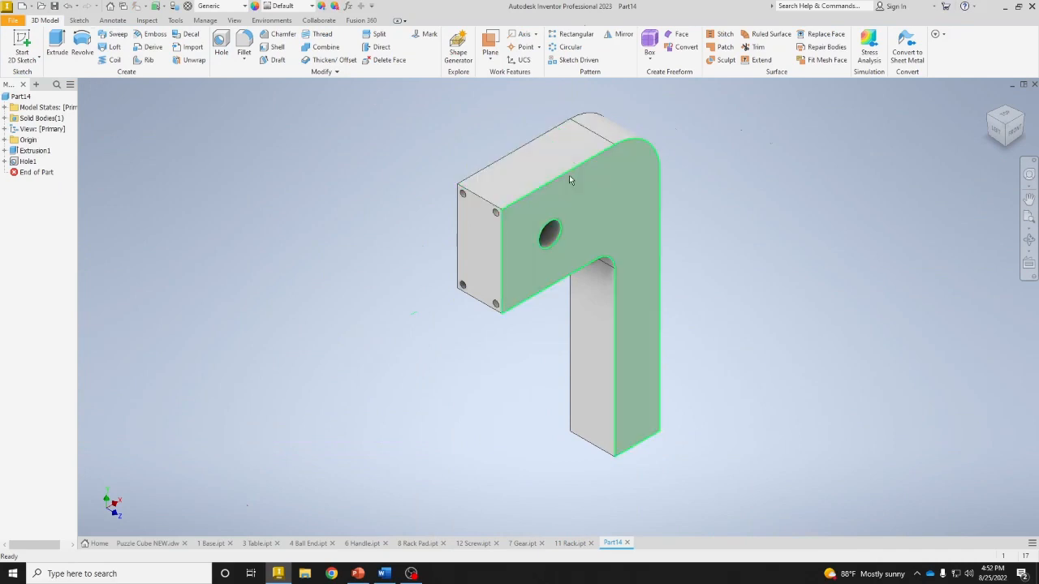
Start a sketch on the arm's end face and draw a tall narrow rectangle between the hole columns, extending past the face's upper and lower edges.
left_click(474, 240)
left_click(541, 234)
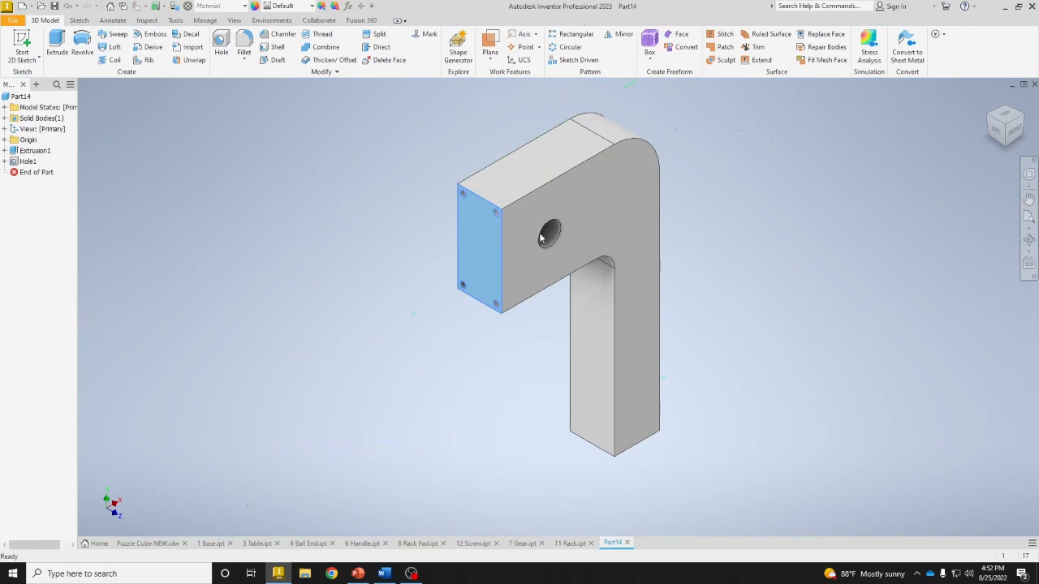
middle_click_drag(424, 395, 421, 399)
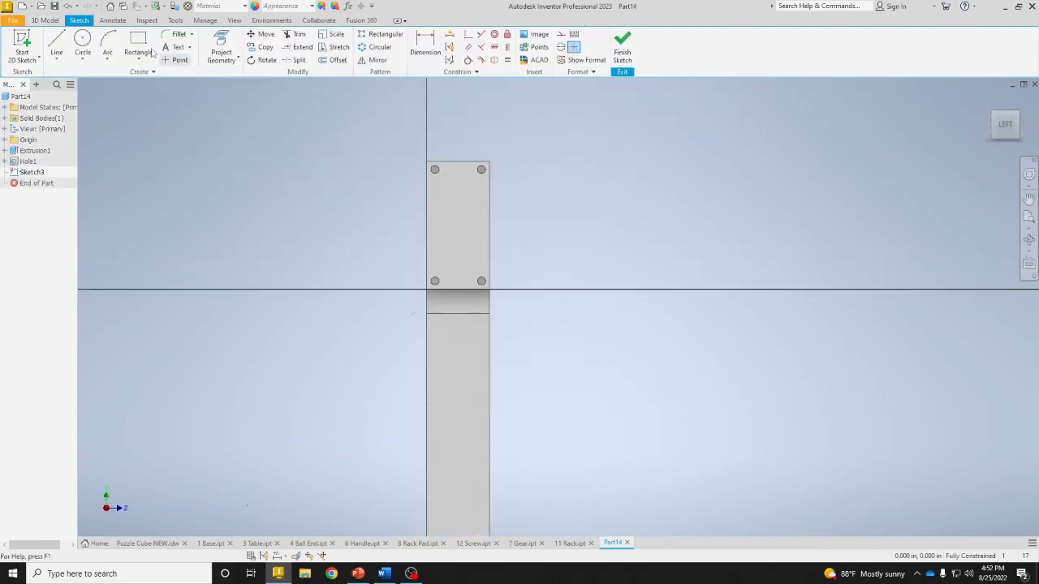
left_click(138, 47)
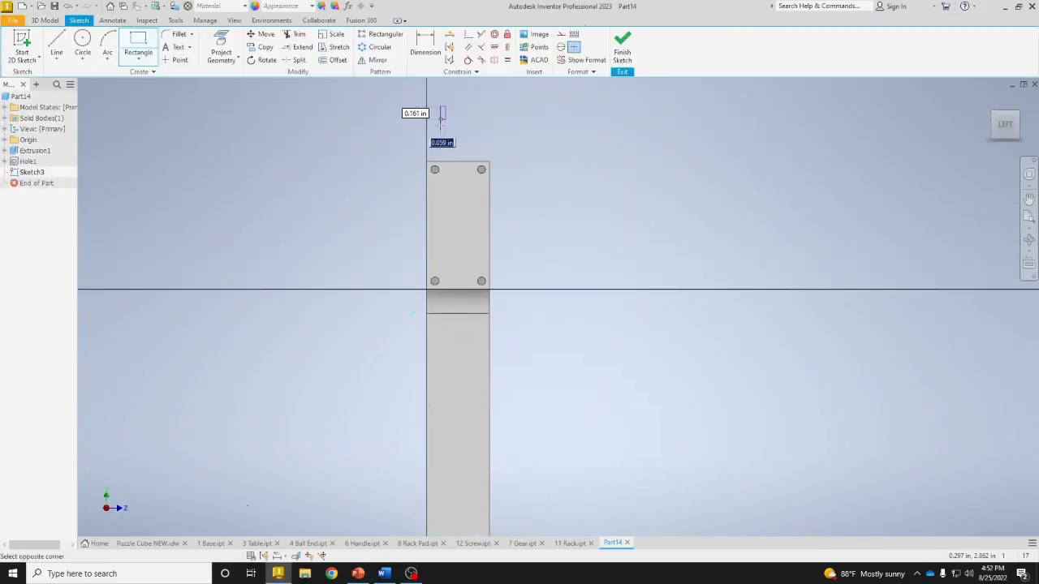
left_click(445, 106)
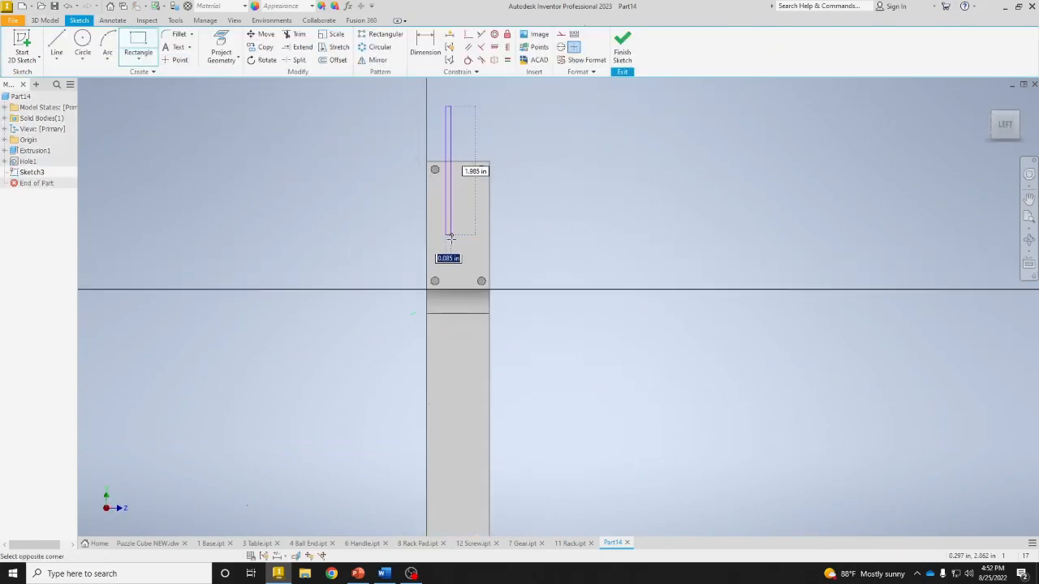
left_click(469, 351)
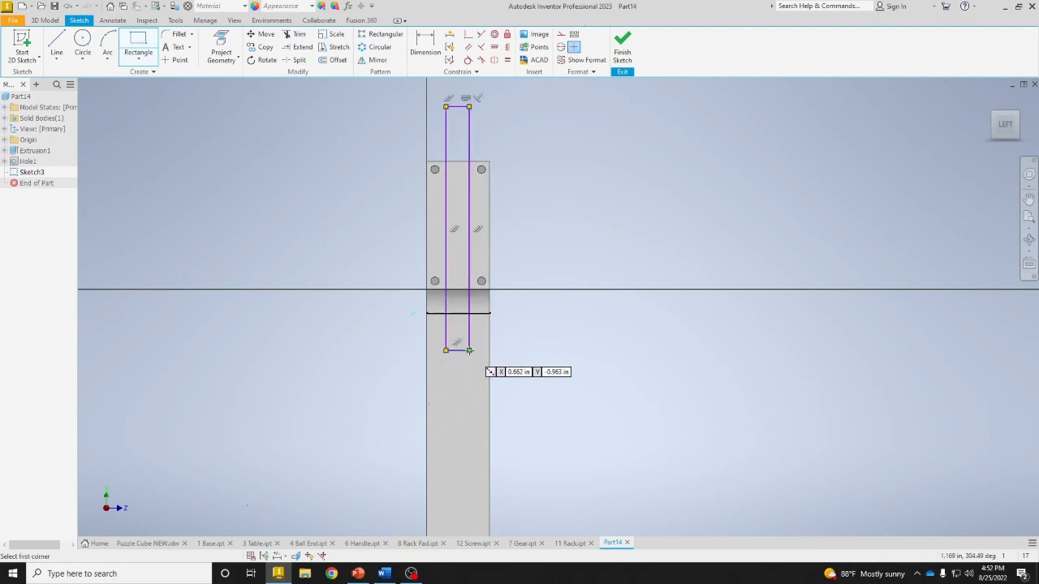
Project the end face's upper edge and vertically align the midpoint of the rectangle's top line with that edge's midpoint.
left_click(221, 49)
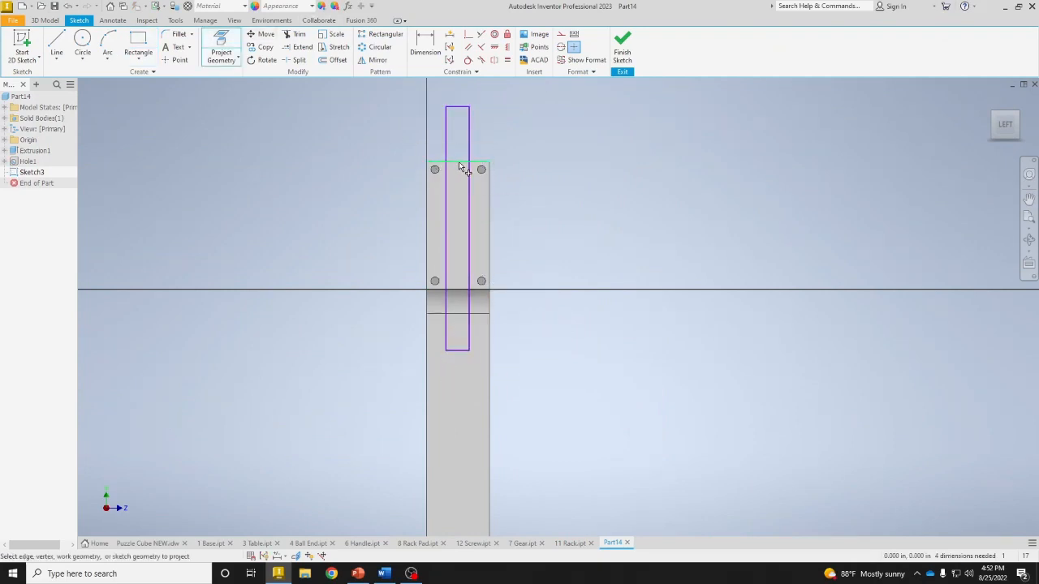
left_click(460, 164)
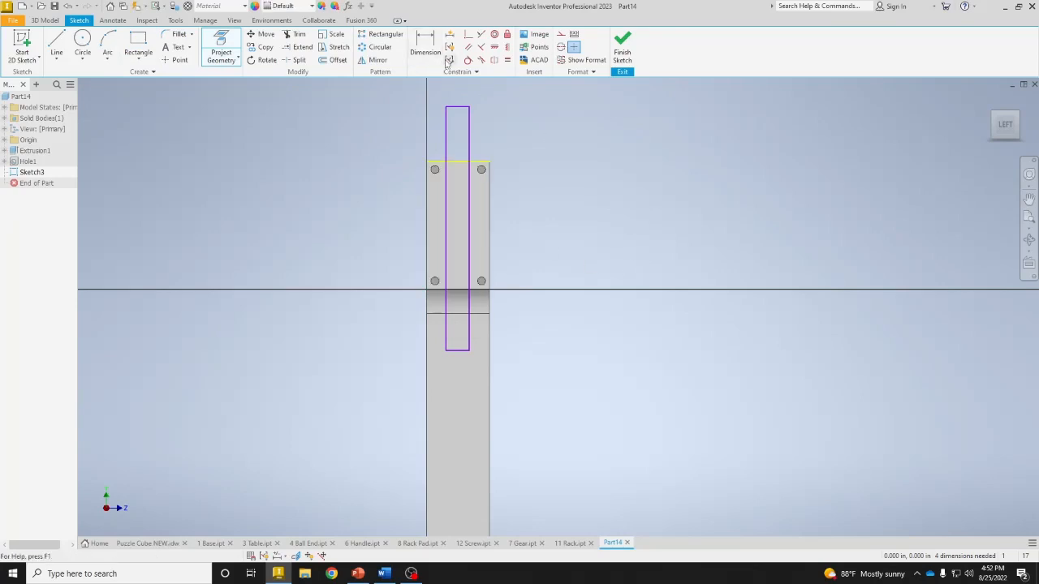
left_click(507, 48)
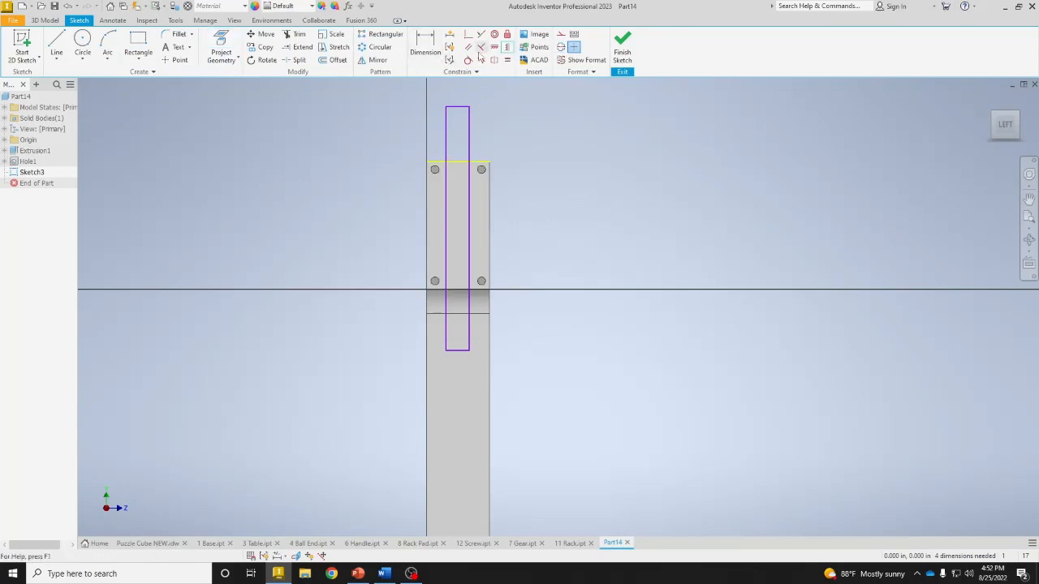
left_click(458, 107)
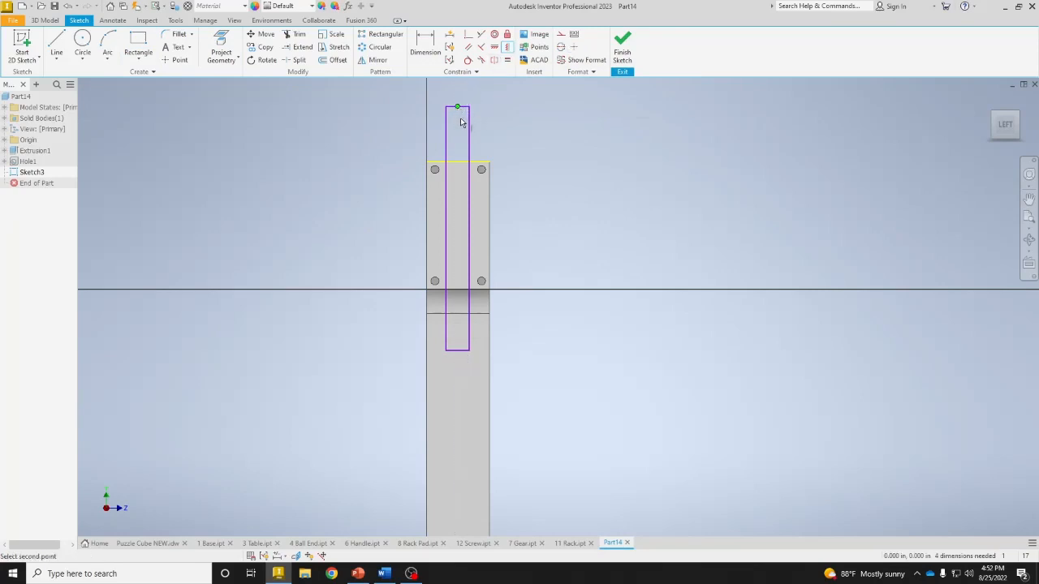
left_click(458, 162)
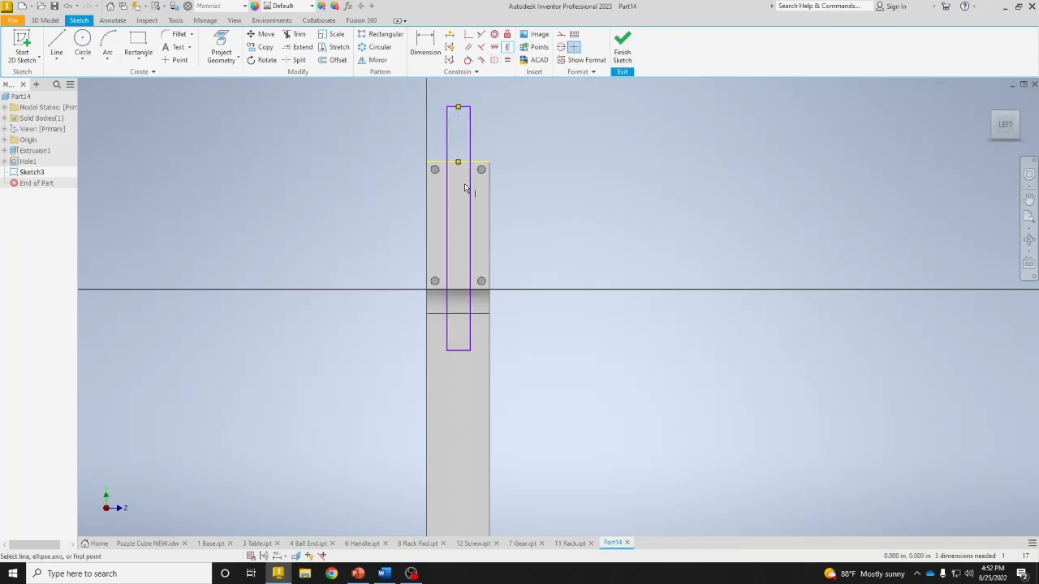
Dimension the rectangle's width as .5 in.
key("d")
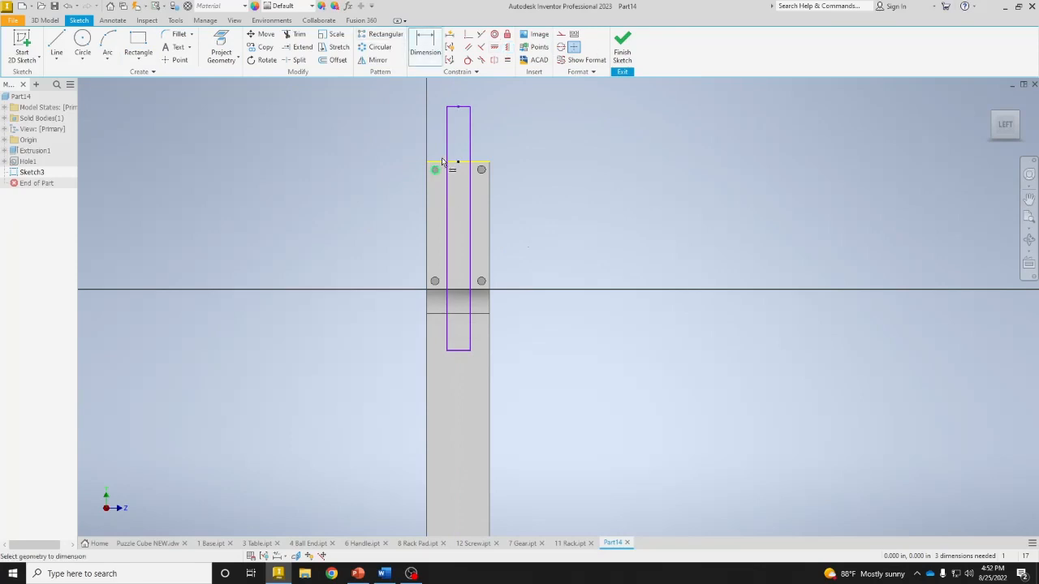
left_click(458, 106)
left_click(451, 86)
type(".5")
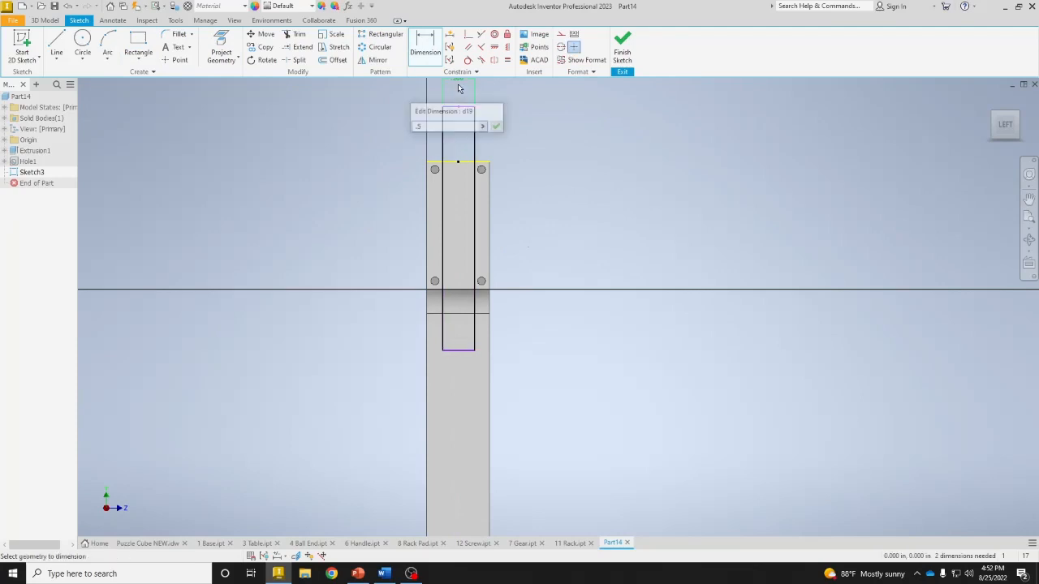
key("Return")
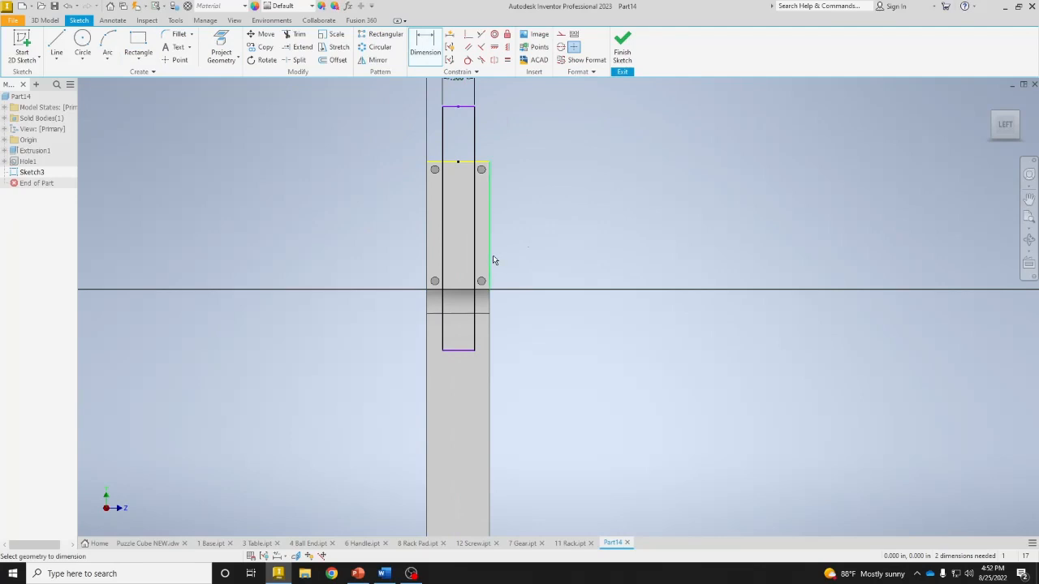
Finish the sketch and extrude the rectangle's two profiles as a cut .625 in deep into the arm.
left_click(623, 55)
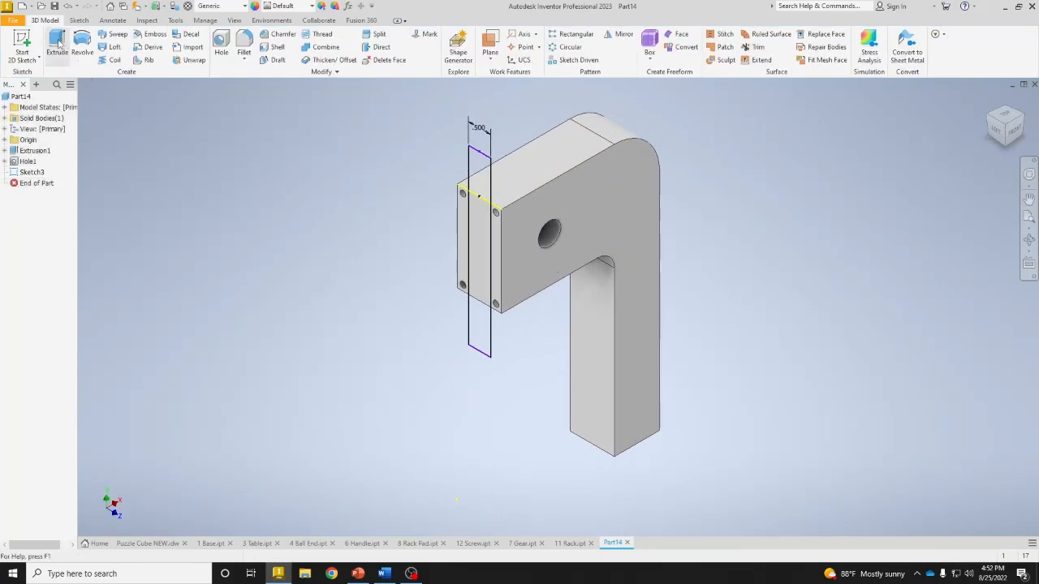
left_click(57, 43)
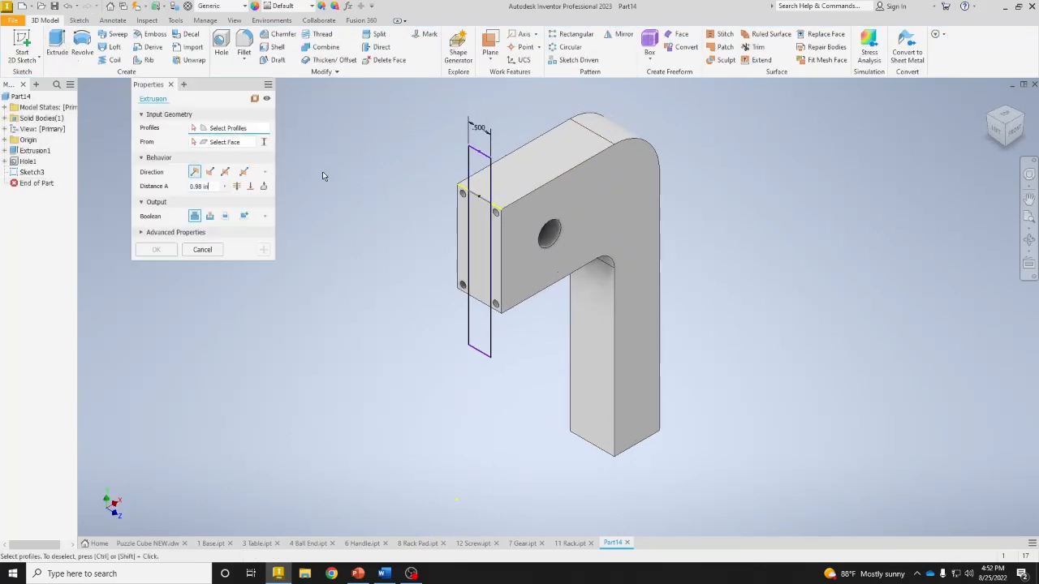
left_click(490, 170)
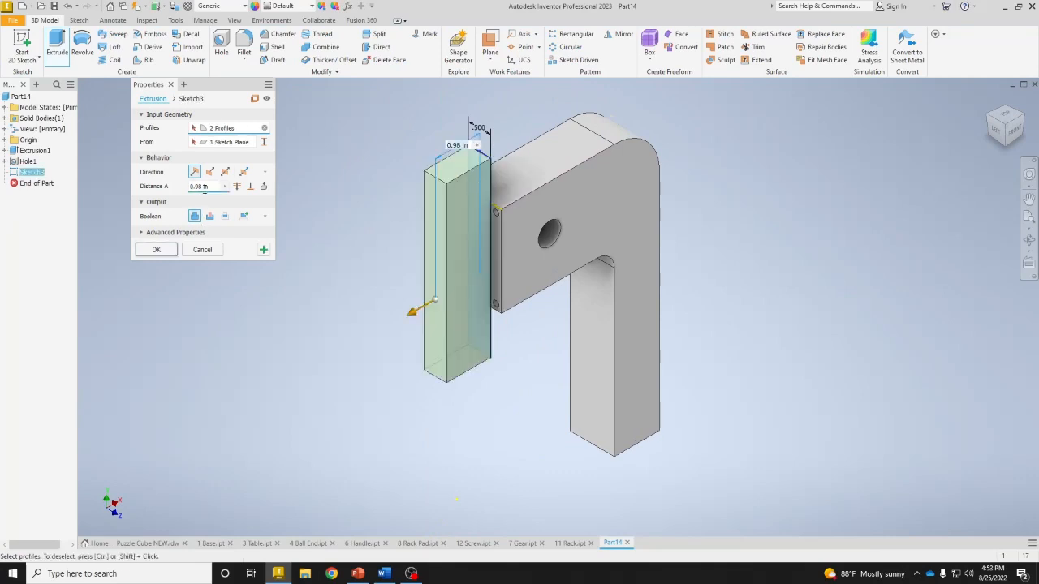
left_click(210, 173)
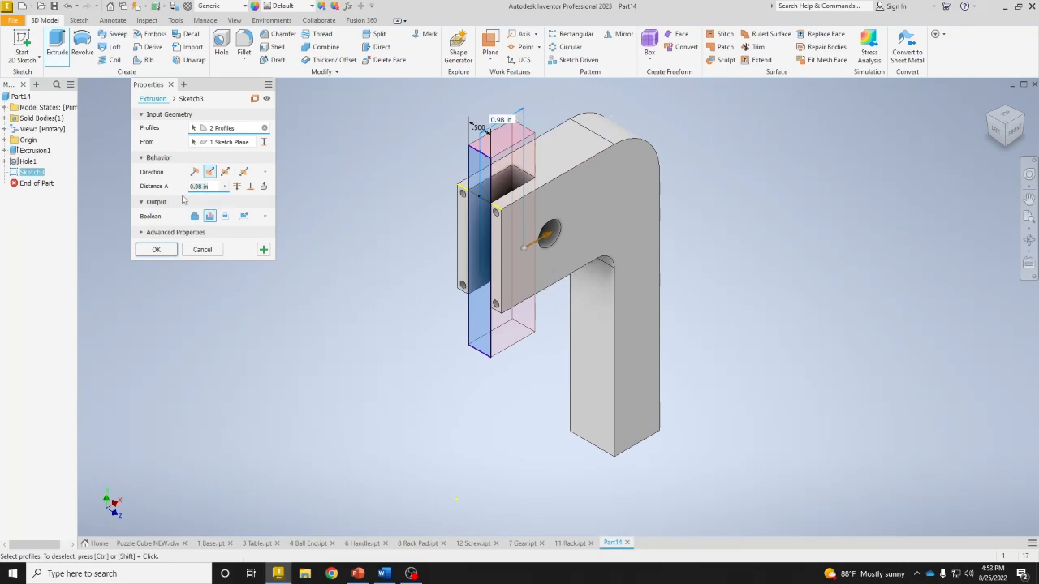
type(".625")
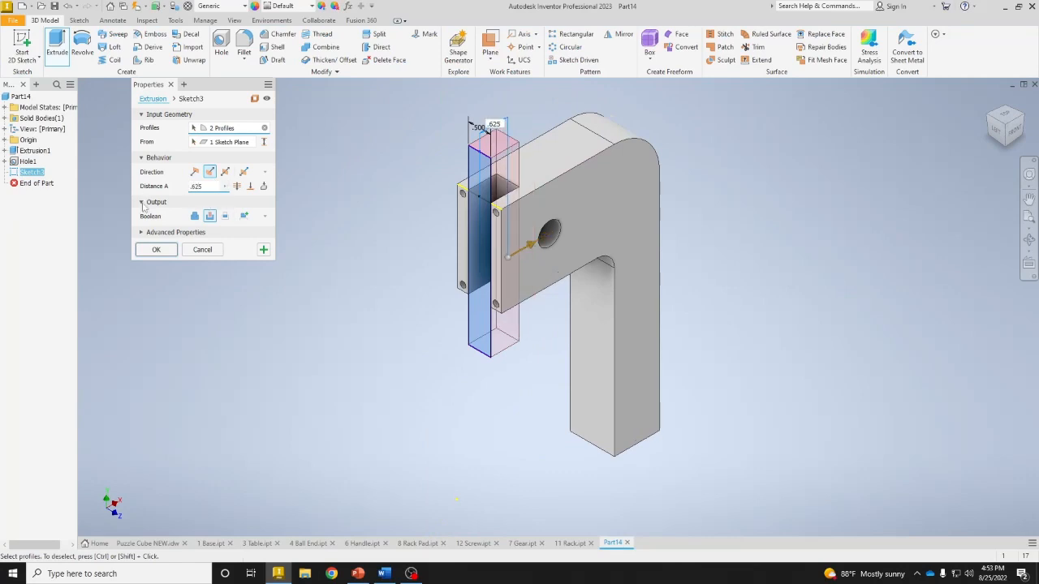
left_click(159, 250)
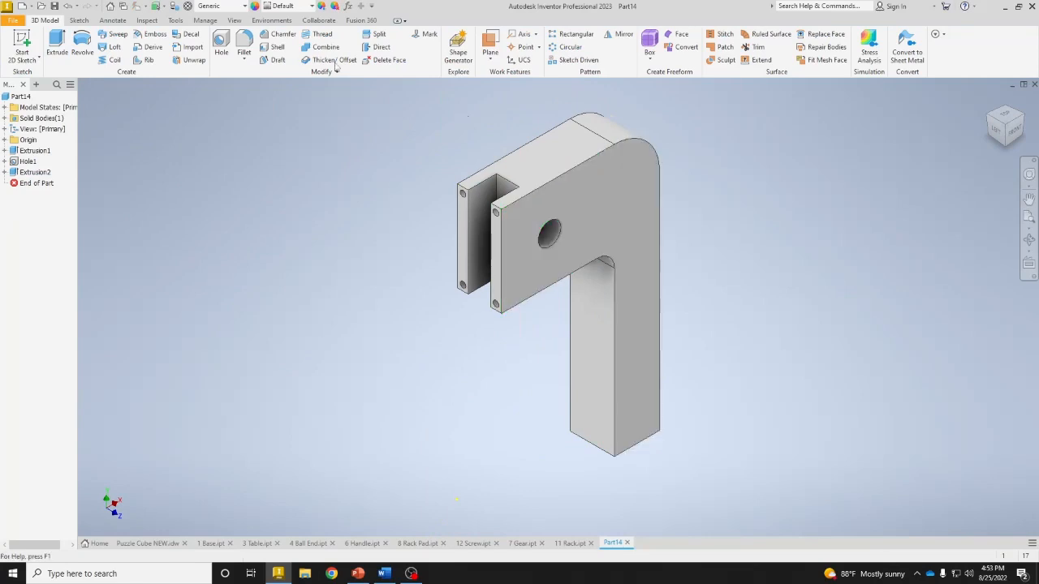
Start a simple hole on the arm's side face, placed concentric with the existing circular hole.
left_click(222, 47)
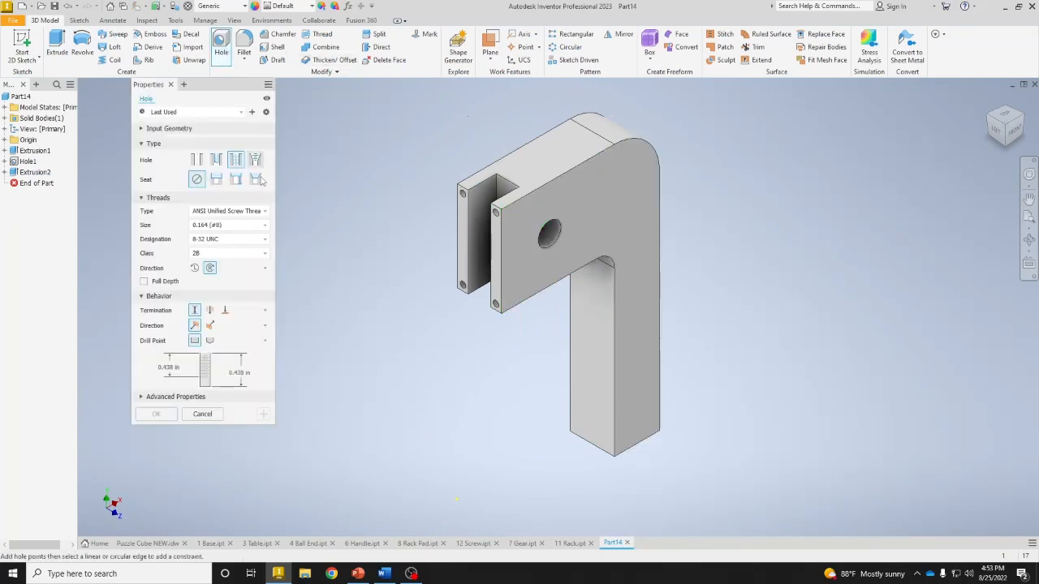
left_click(197, 162)
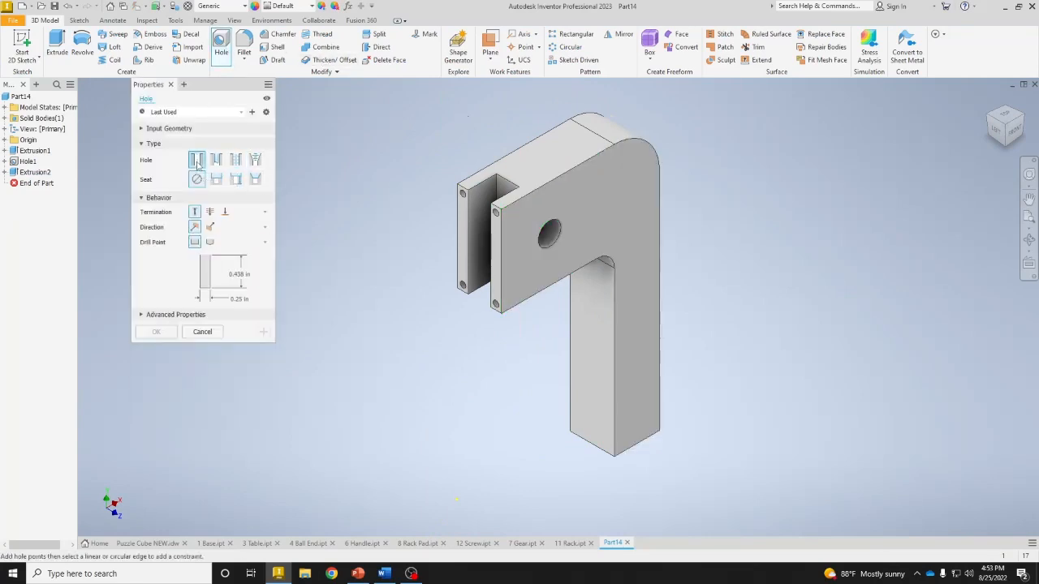
left_click(539, 263)
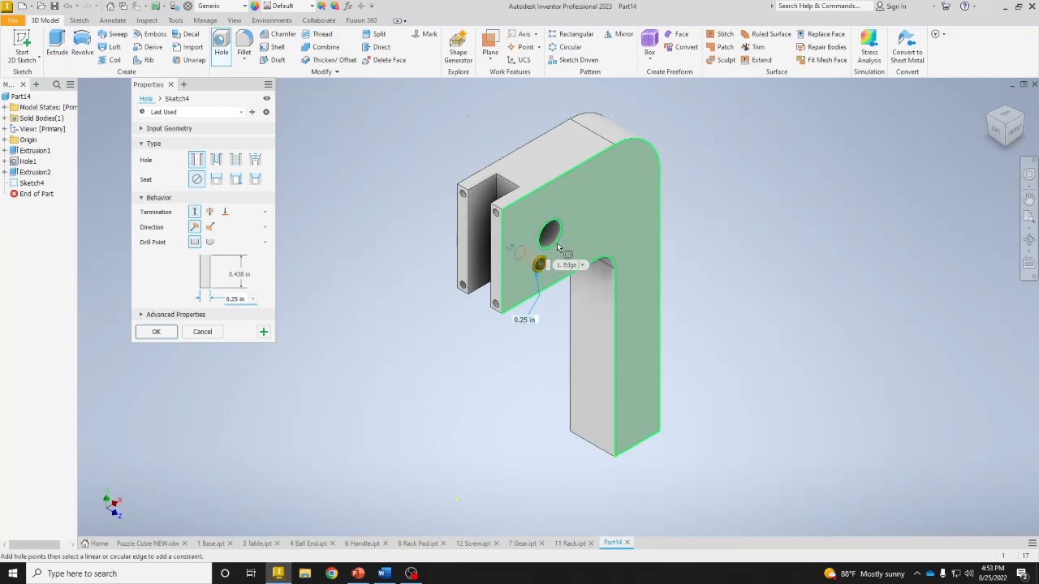
left_click(550, 246)
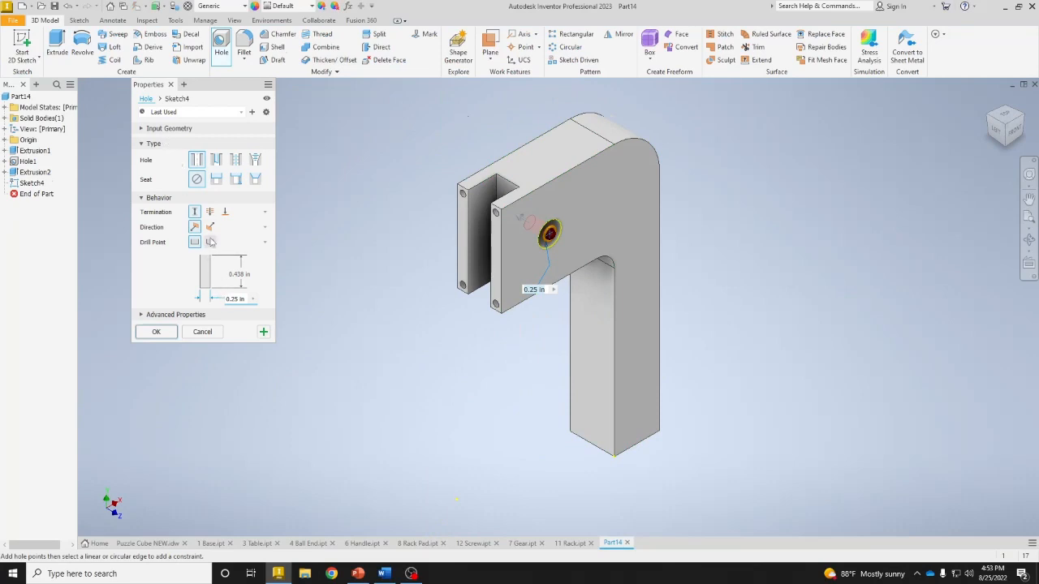
Set the side hole's depth to .776 in and its diameter to 1.17 in, and create it.
left_click(241, 273)
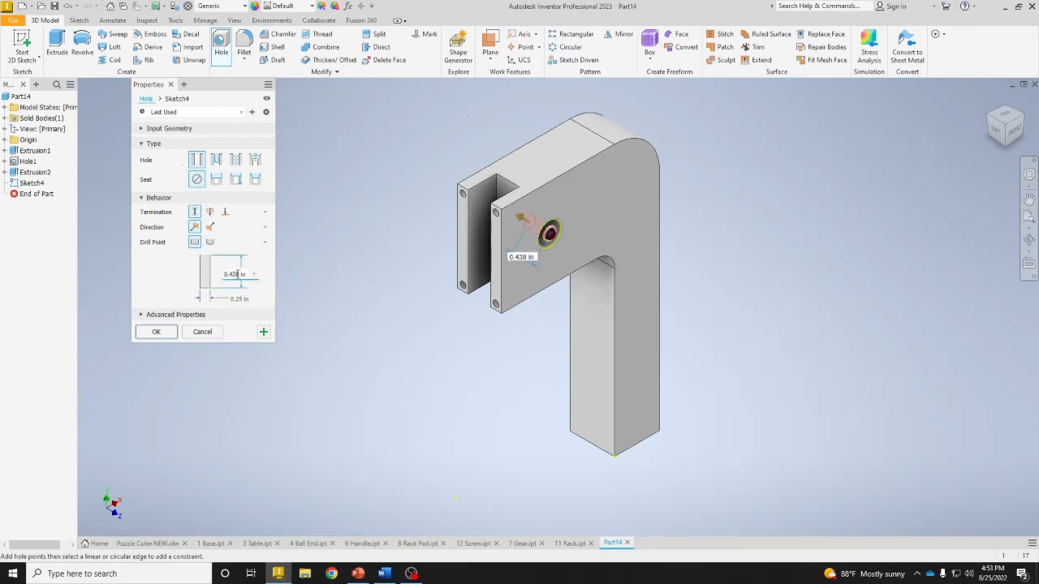
double_click(236, 275)
type(".776")
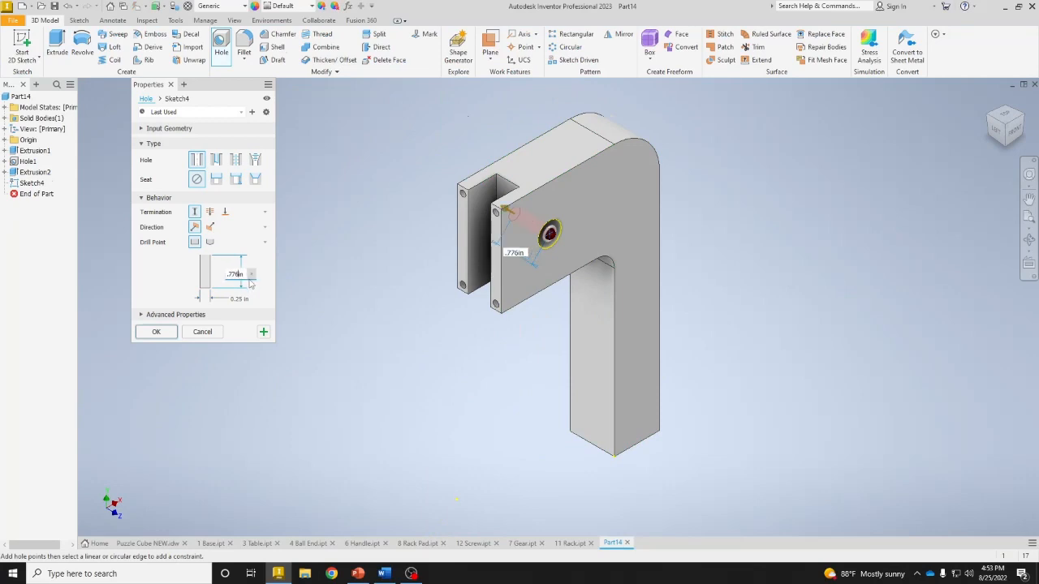
left_click(238, 298)
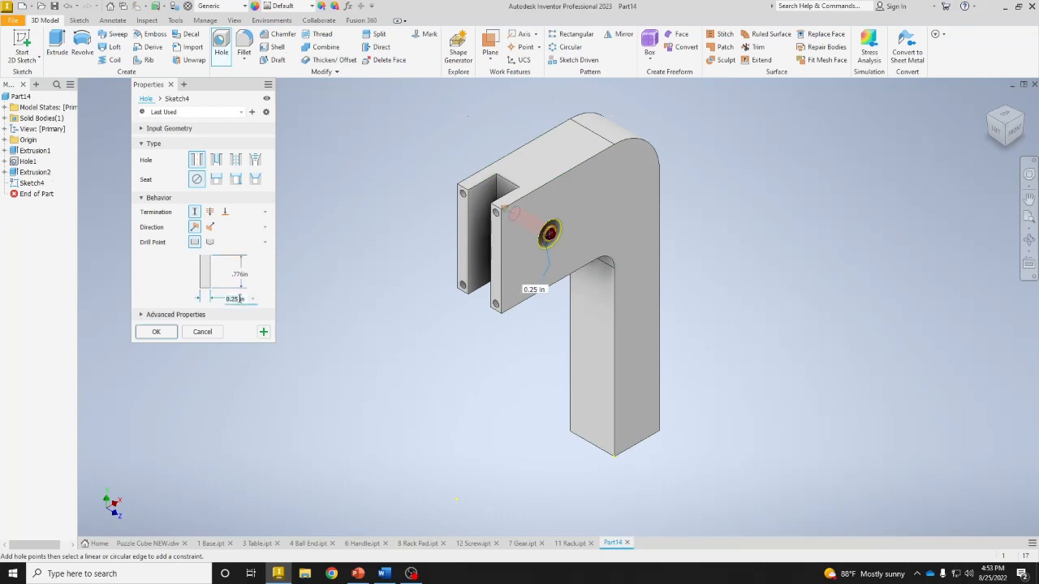
type("1.17")
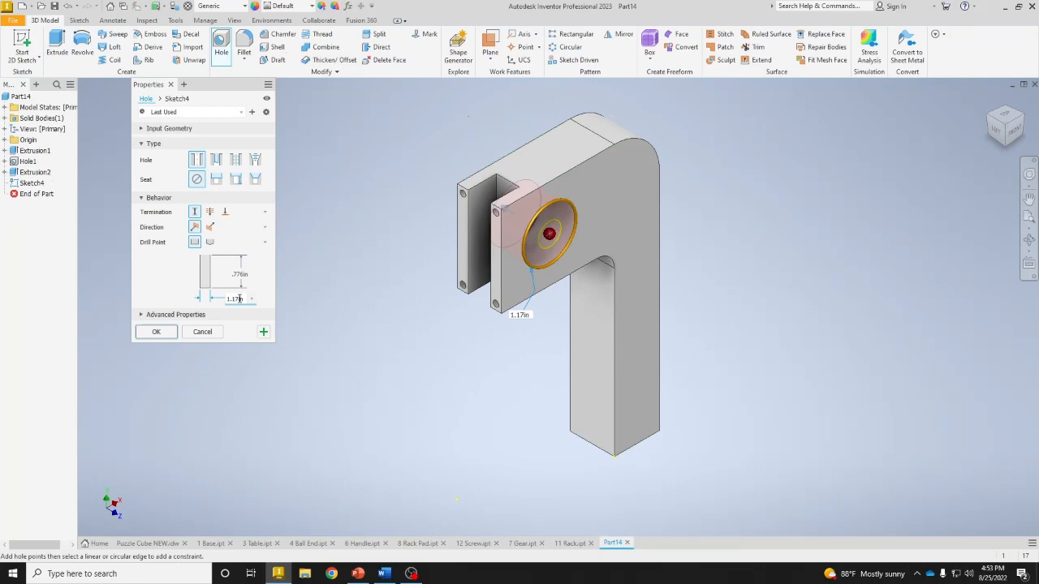
key("Return")
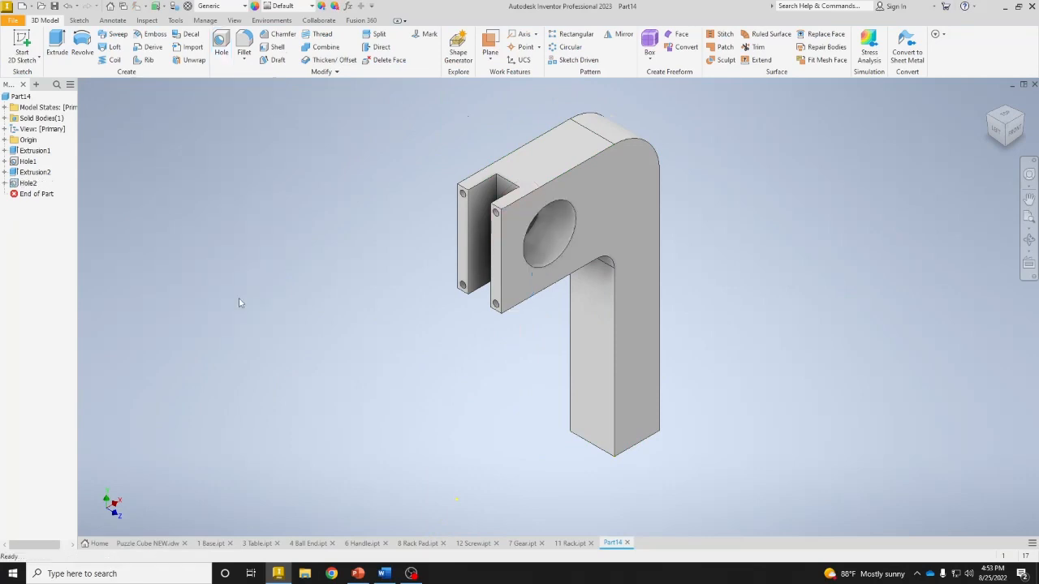
Start a counterbore hole on the column leg's rear face, near its lower end.
left_click(1013, 135)
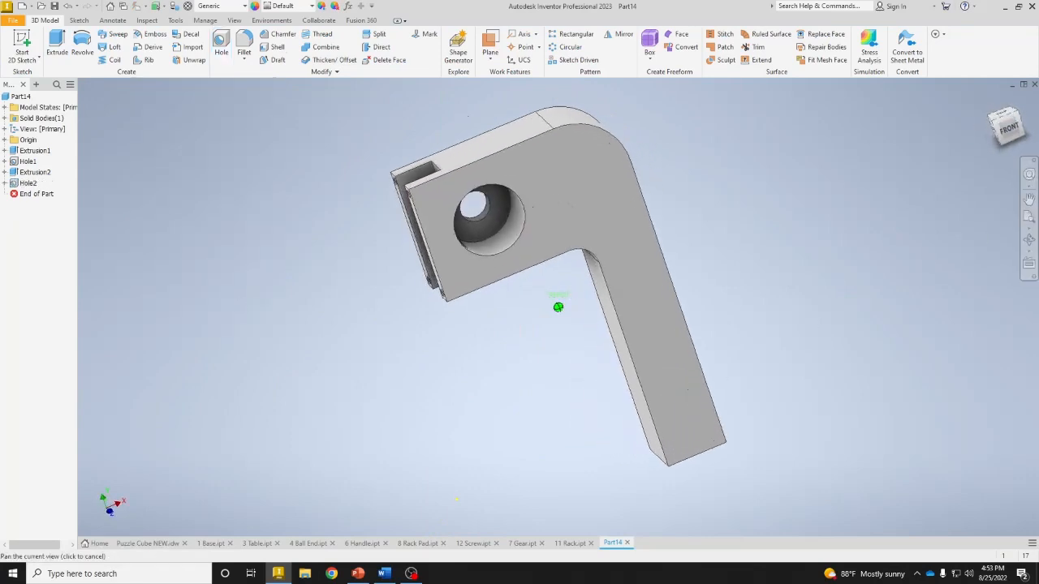
left_click(1013, 134)
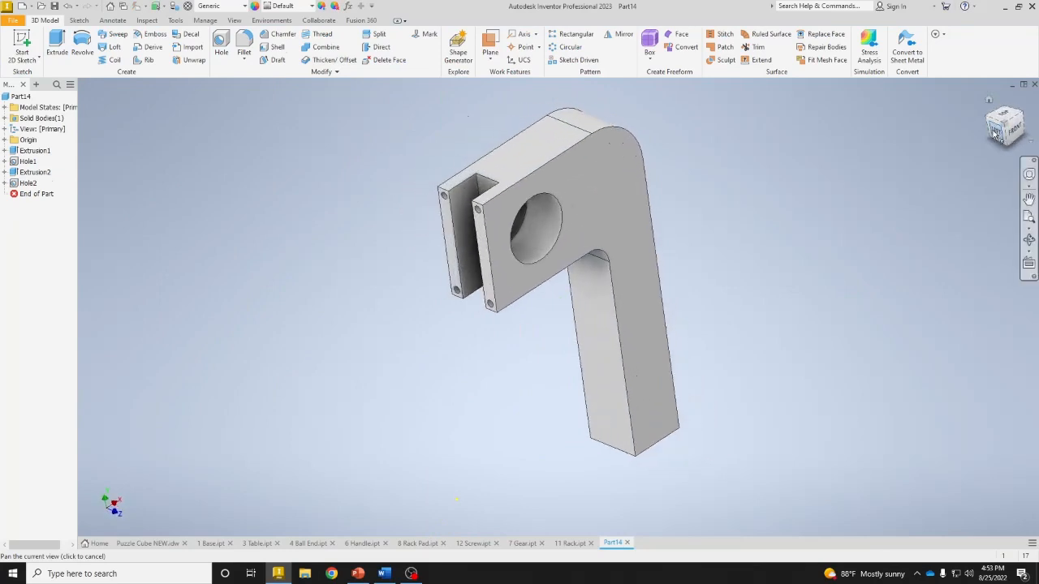
left_click(998, 134)
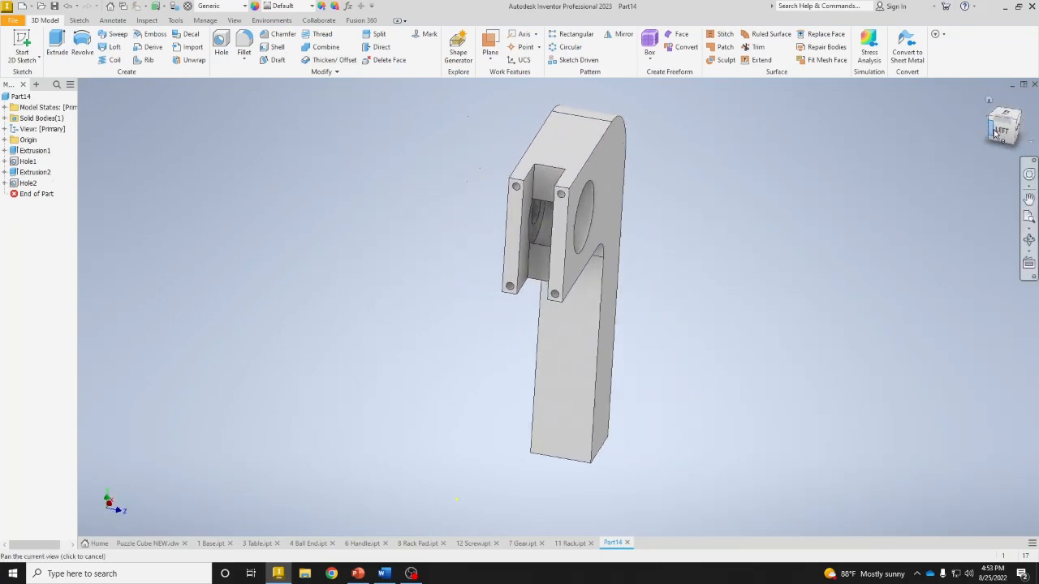
mouse_move(1002, 129)
left_mouse_down()
mouse_move(961, 154)
mouse_move(914, 137)
left_mouse_up()
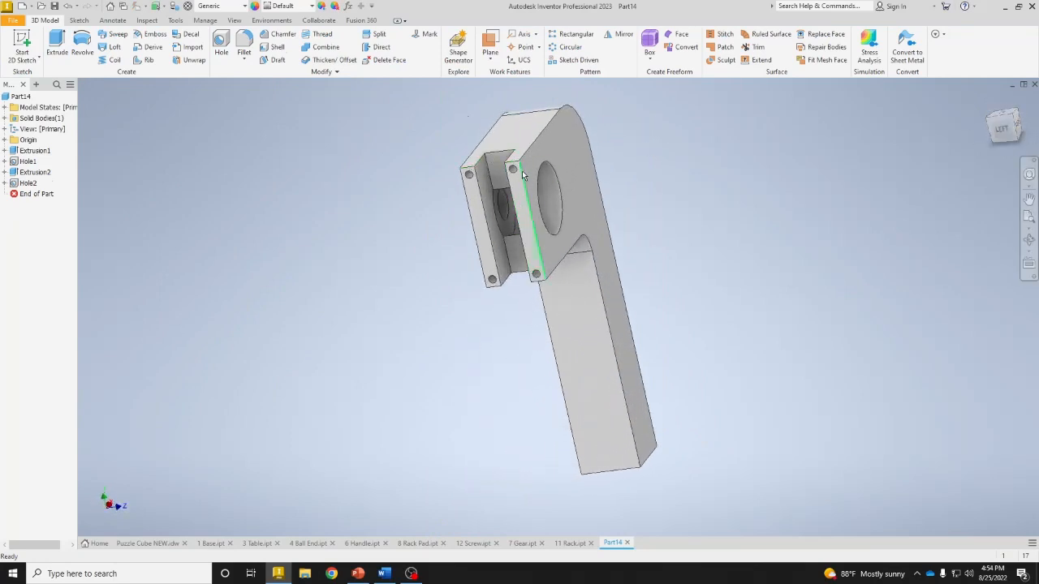
mouse_move(1008, 130)
left_mouse_down()
mouse_move(926, 133)
mouse_move(1008, 128)
left_mouse_up()
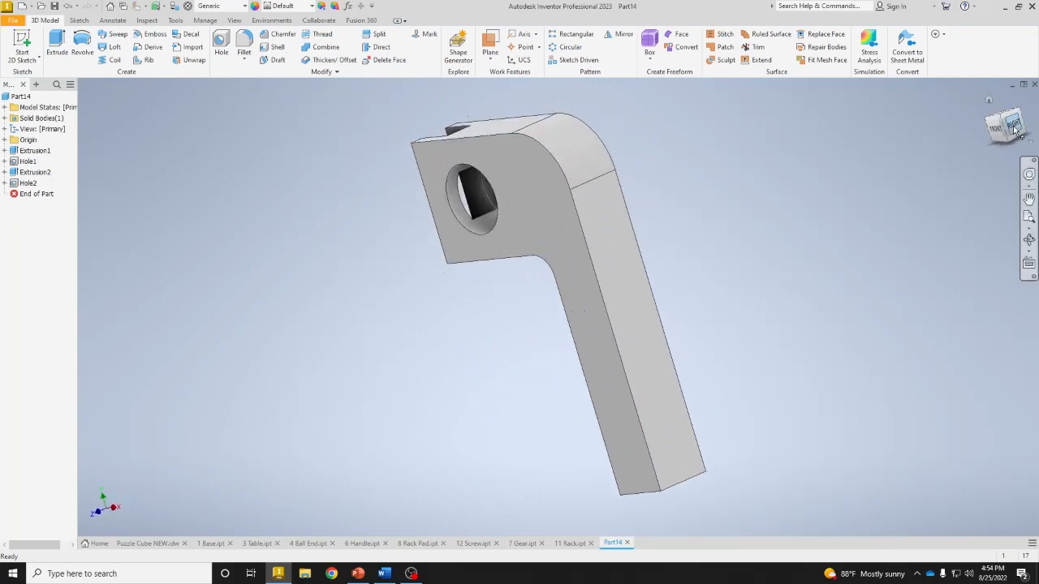
left_click(672, 447)
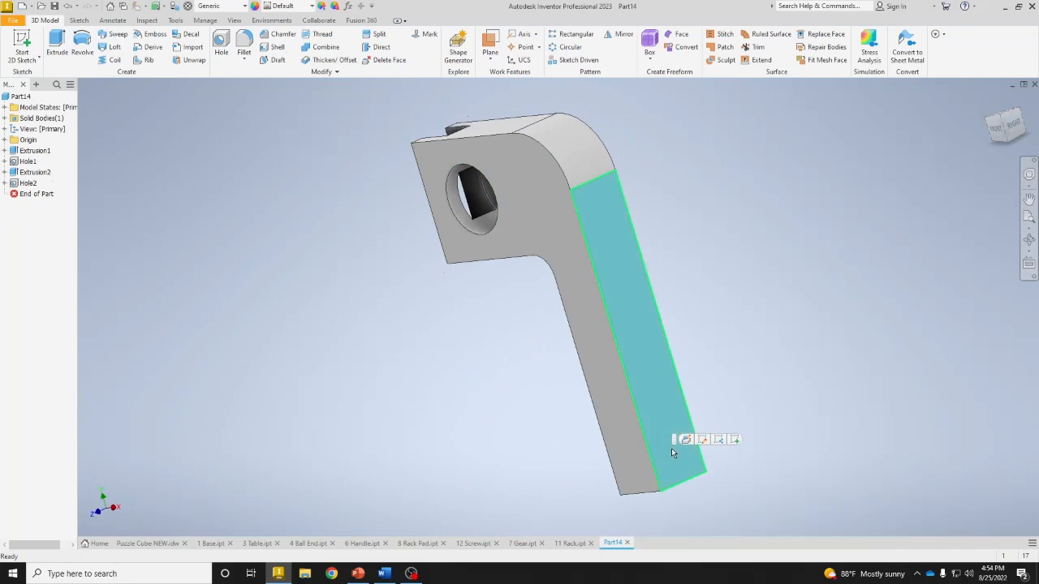
left_click(222, 47)
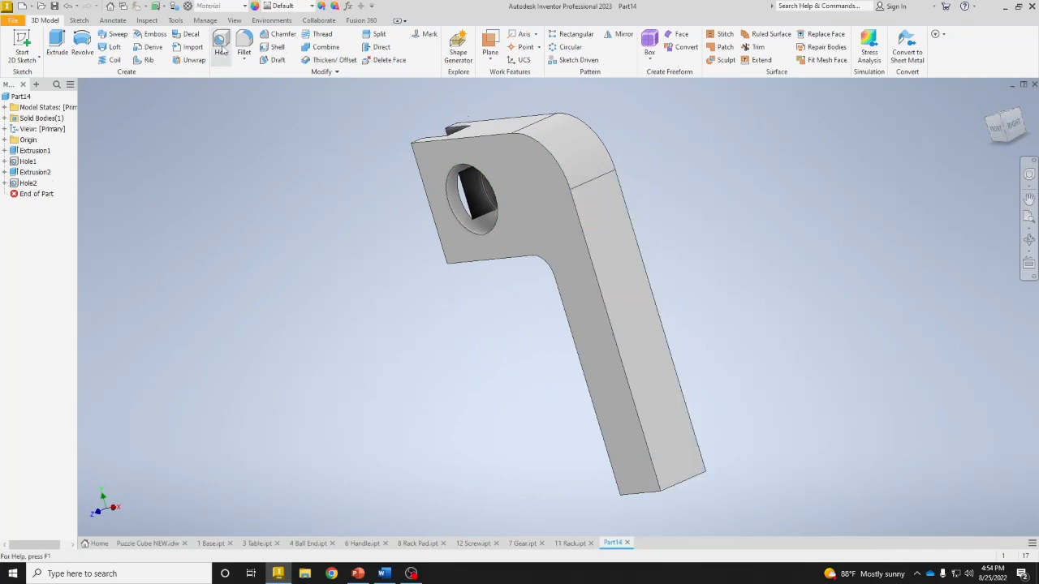
left_click(670, 445)
scroll(672, 439, "down", 6)
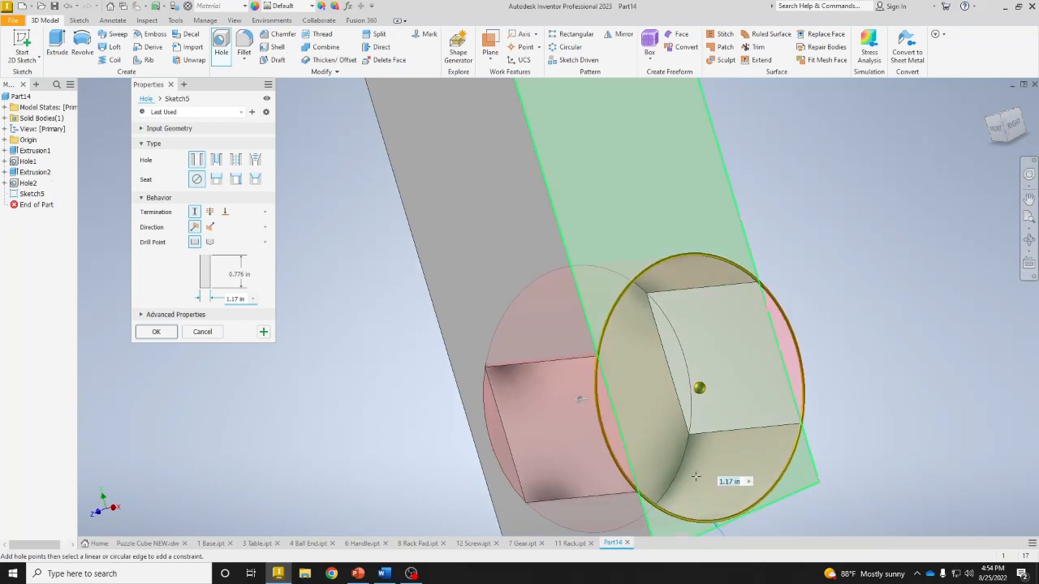
middle_click_drag(665, 365, 629, 326)
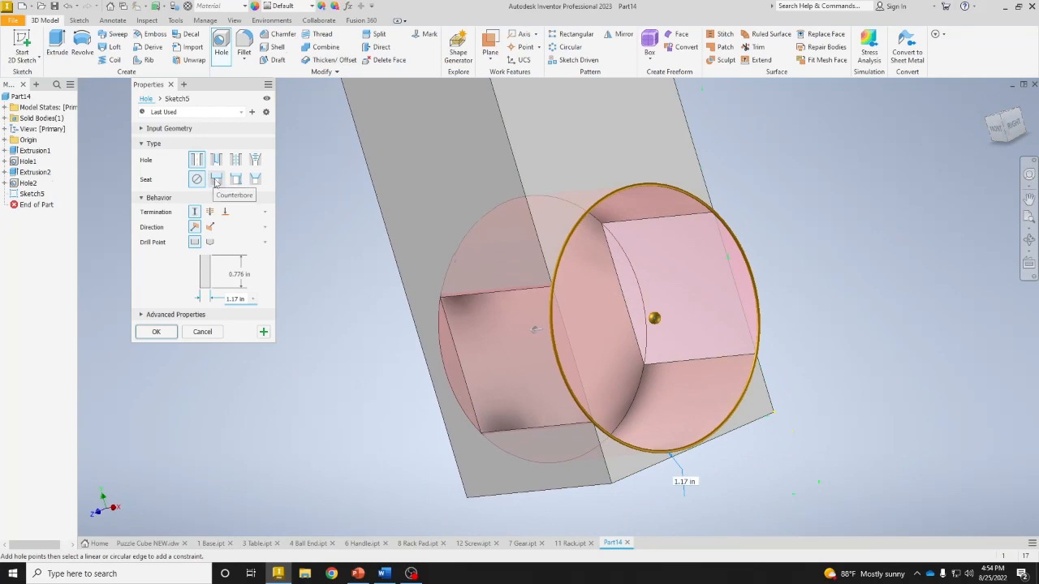
left_click(216, 179)
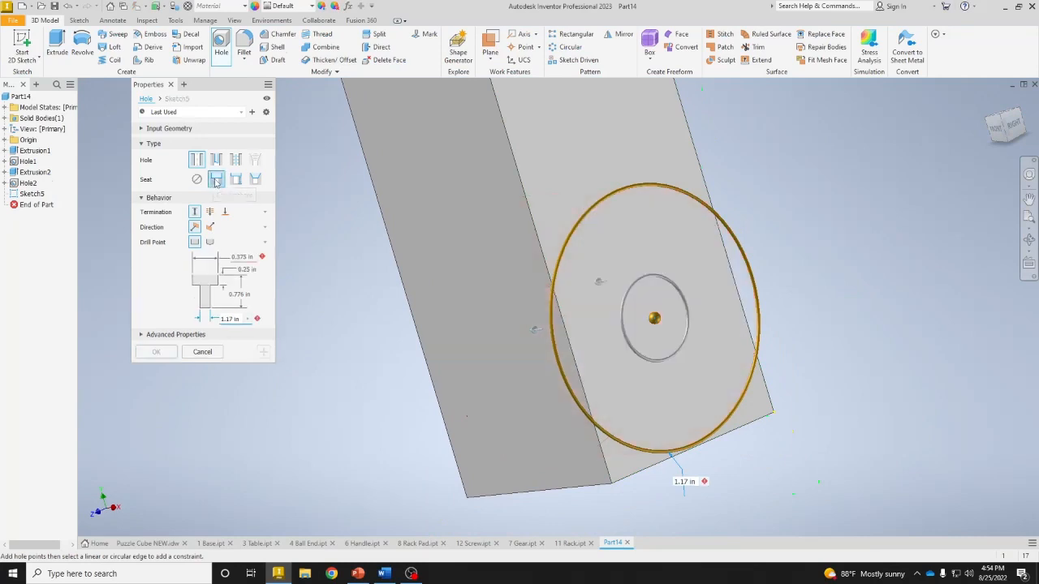
Set the counterbore to .562 in diameter and .375 in deep, with a .39 in diameter hole through all.
left_click(237, 257)
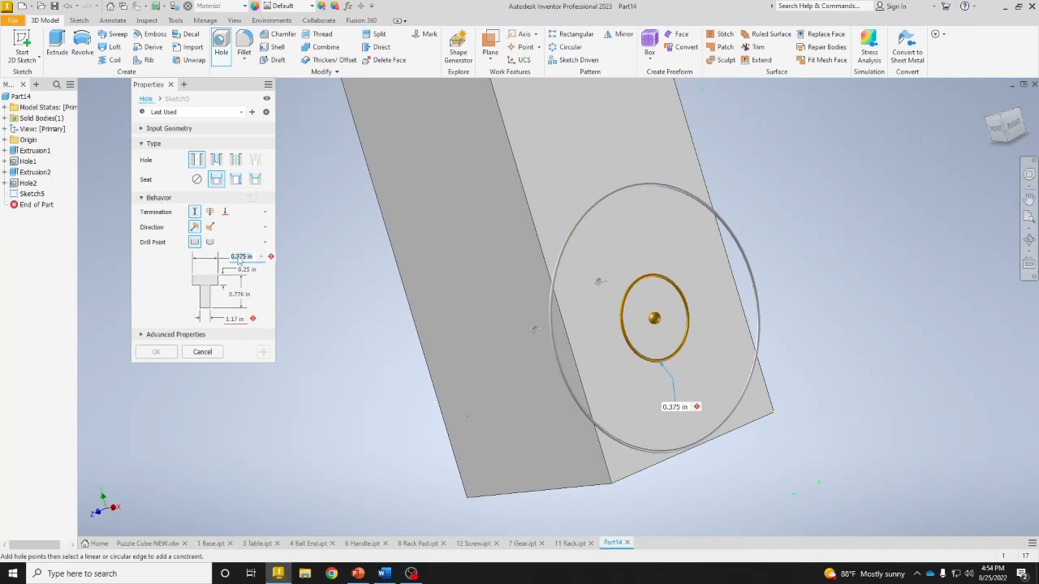
type(".562")
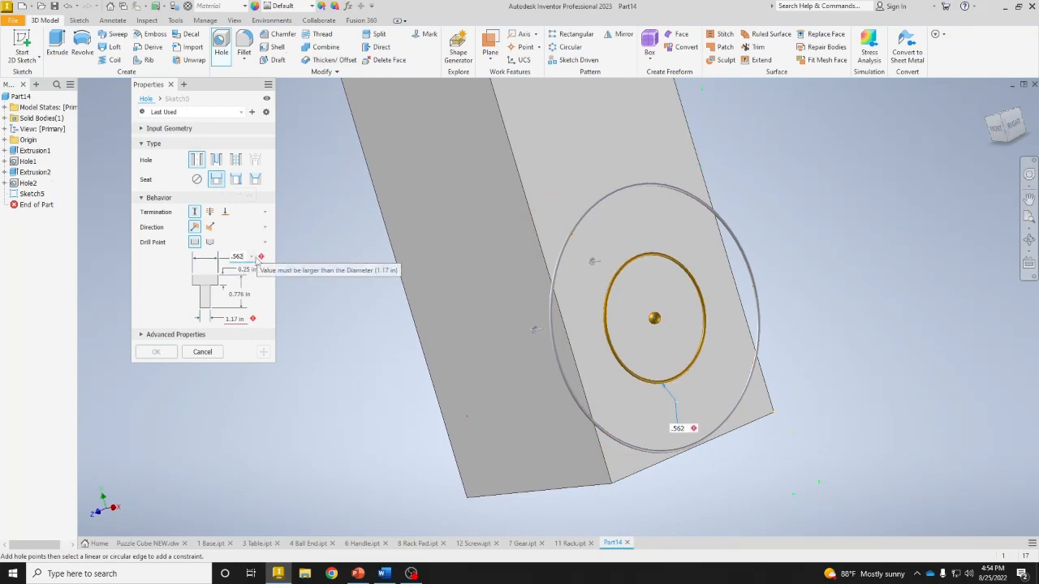
left_click(244, 269)
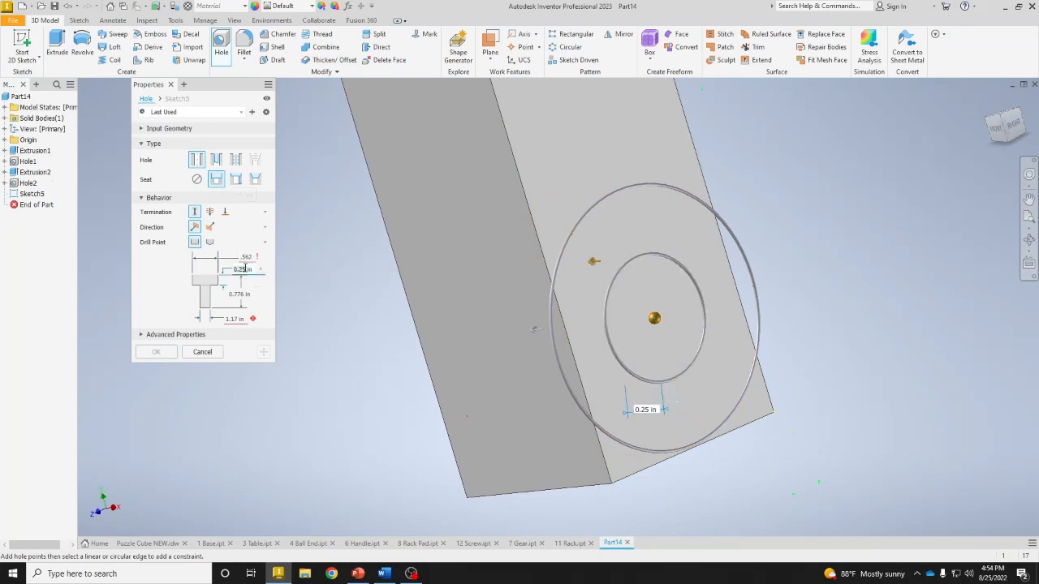
type(".375")
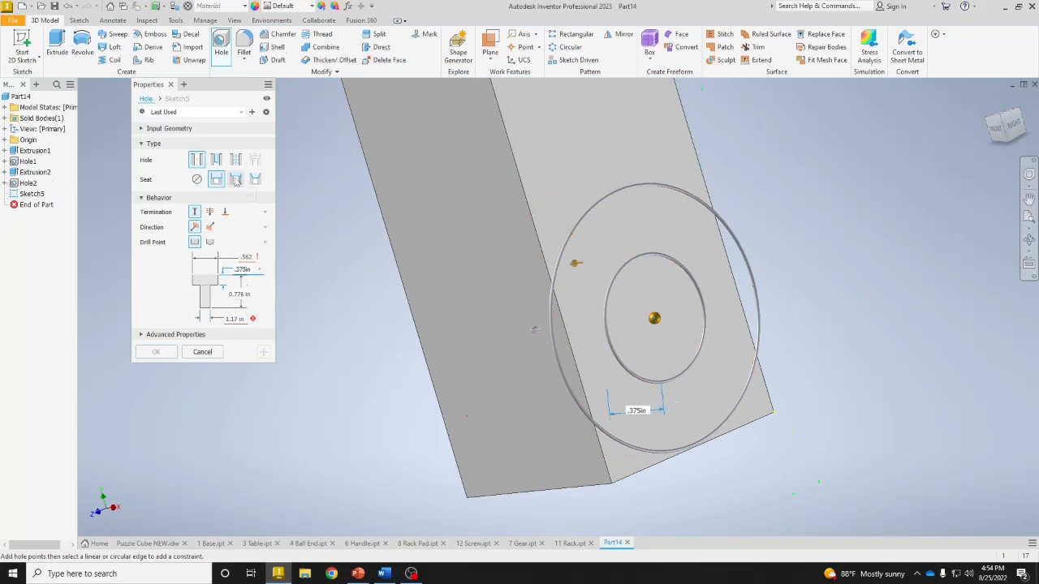
left_click(209, 212)
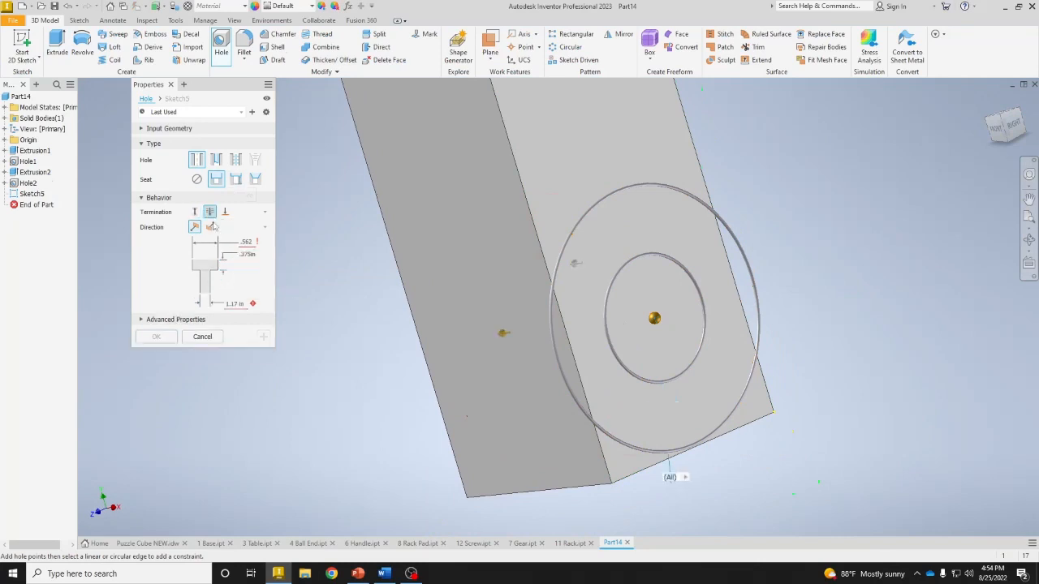
left_click(232, 305)
type(".39")
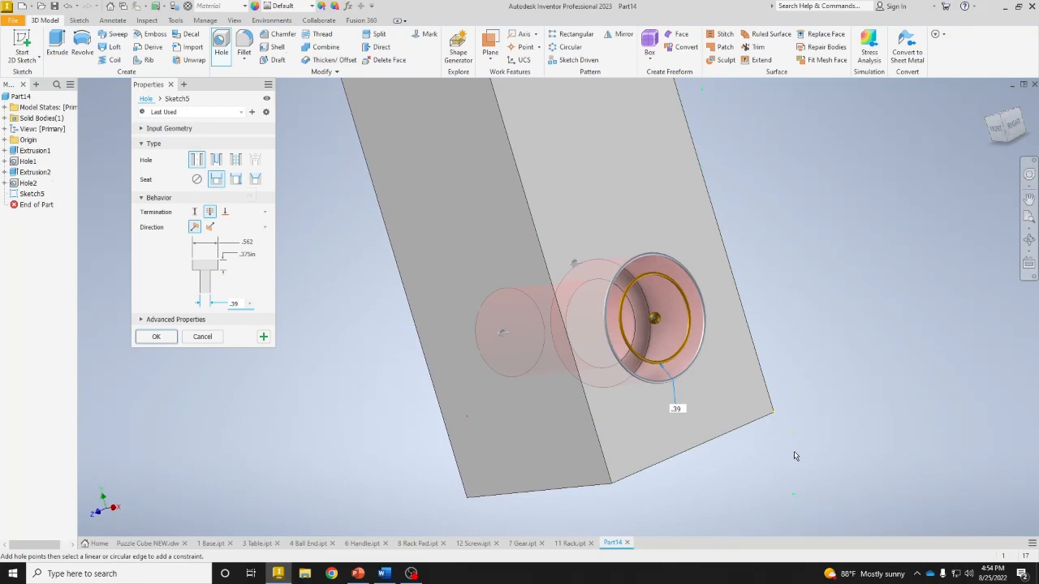
Position the counterbore hole .5 in from the leg's bottom edge and .5 in from its side edge, and create it.
left_click(706, 444)
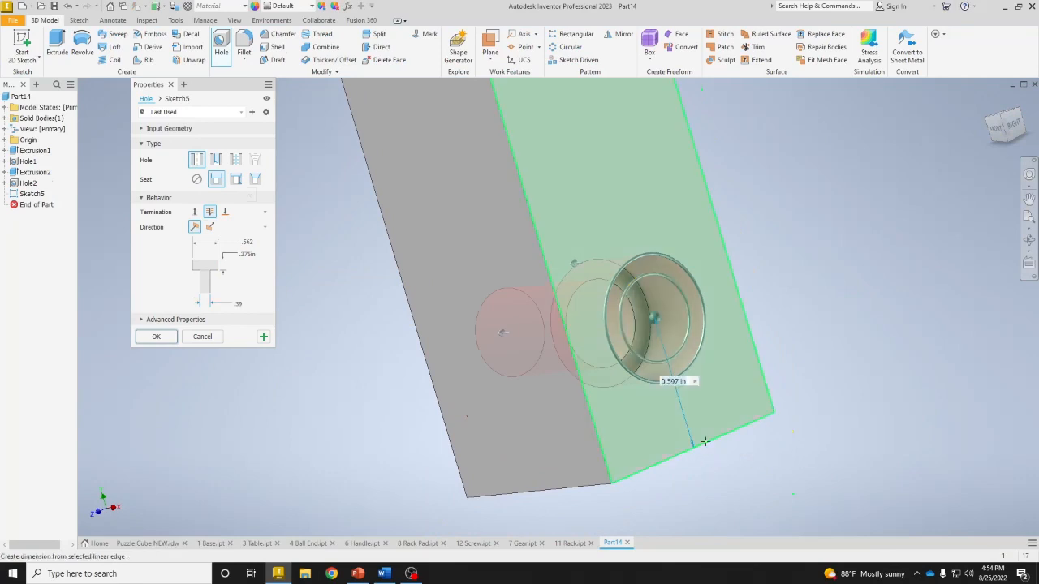
type(".5")
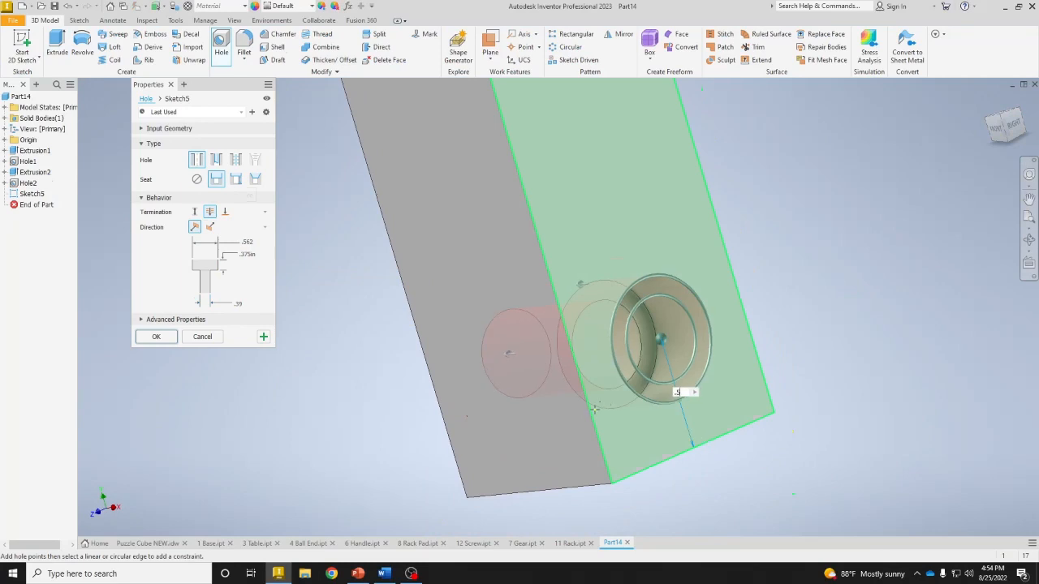
key("Return")
left_click(592, 420)
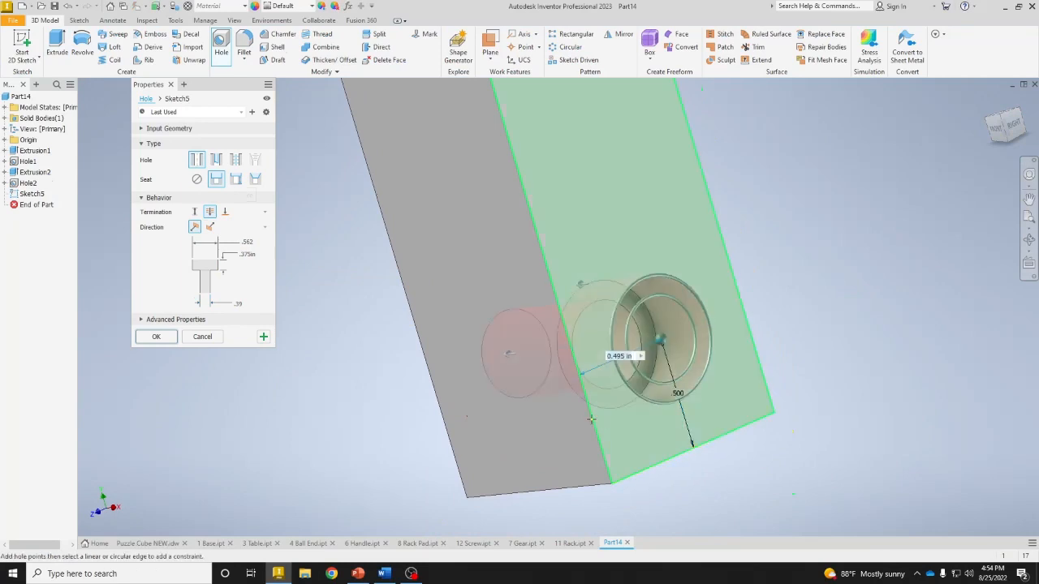
type(".5")
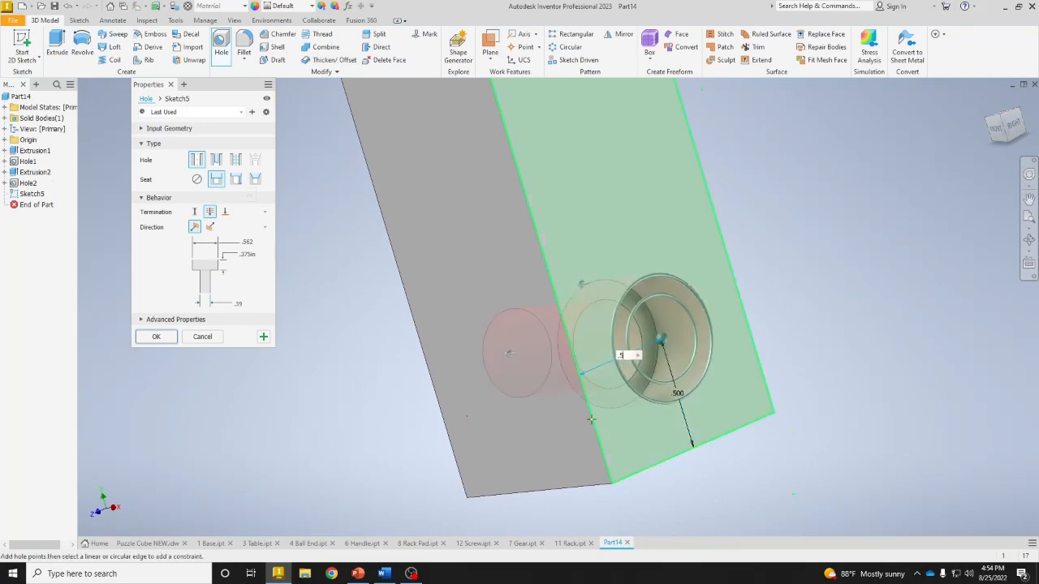
key("Return")
key("Return")
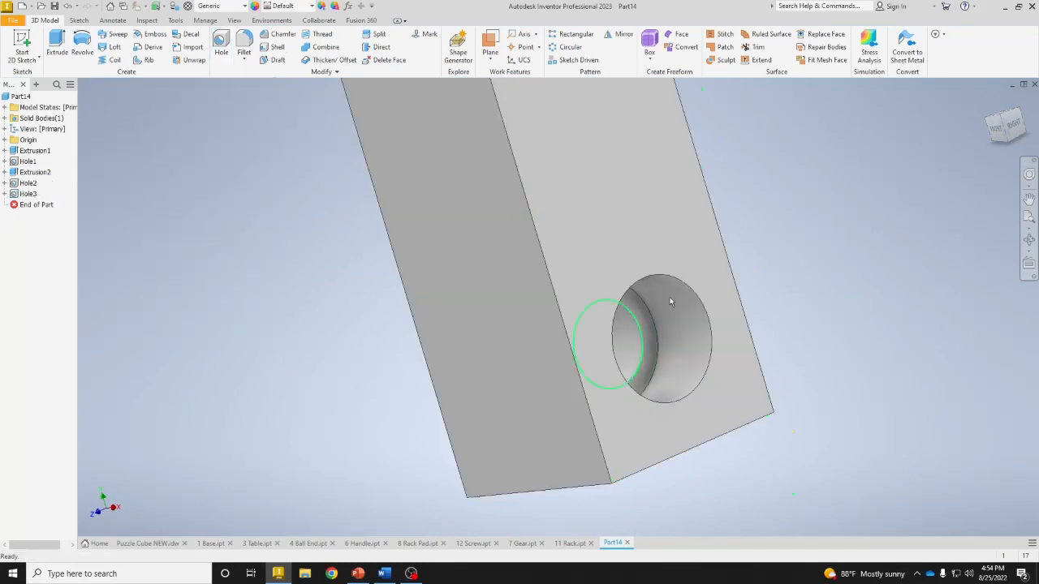
Assign the Steel, Alloy material to the column part.
left_click(989, 100)
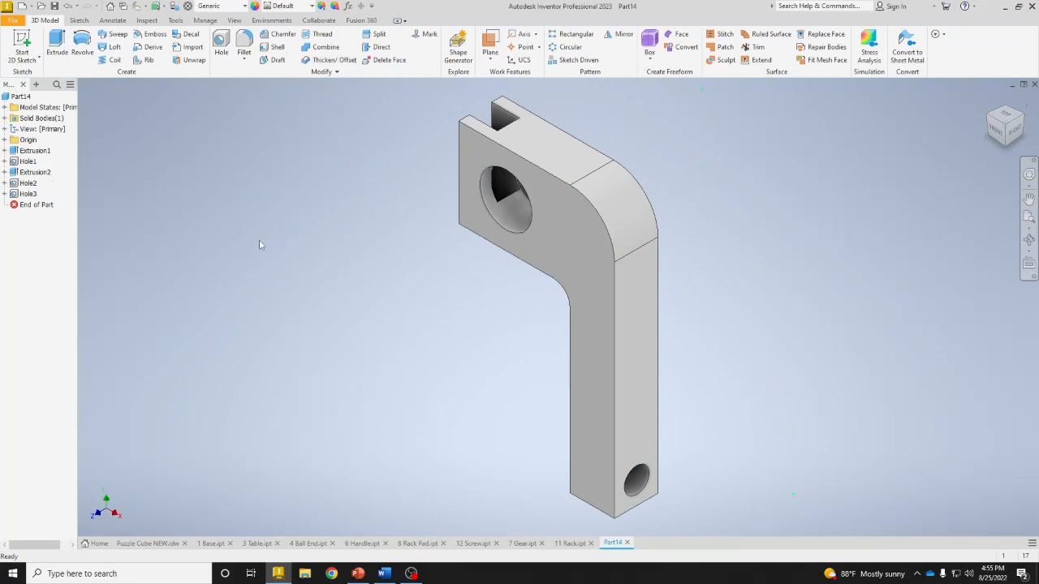
left_click(240, 7)
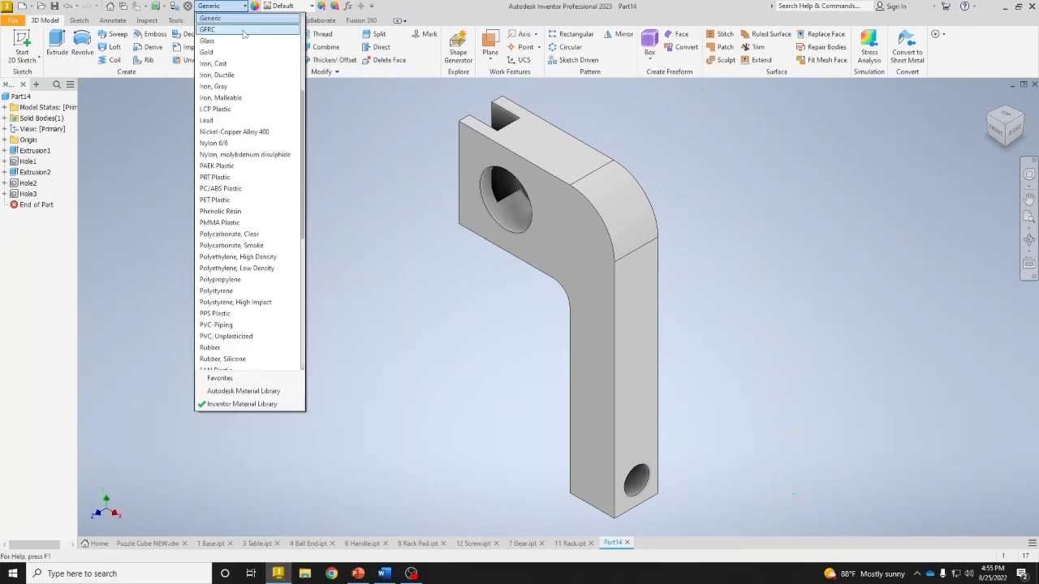
scroll(255, 201, "down", 6)
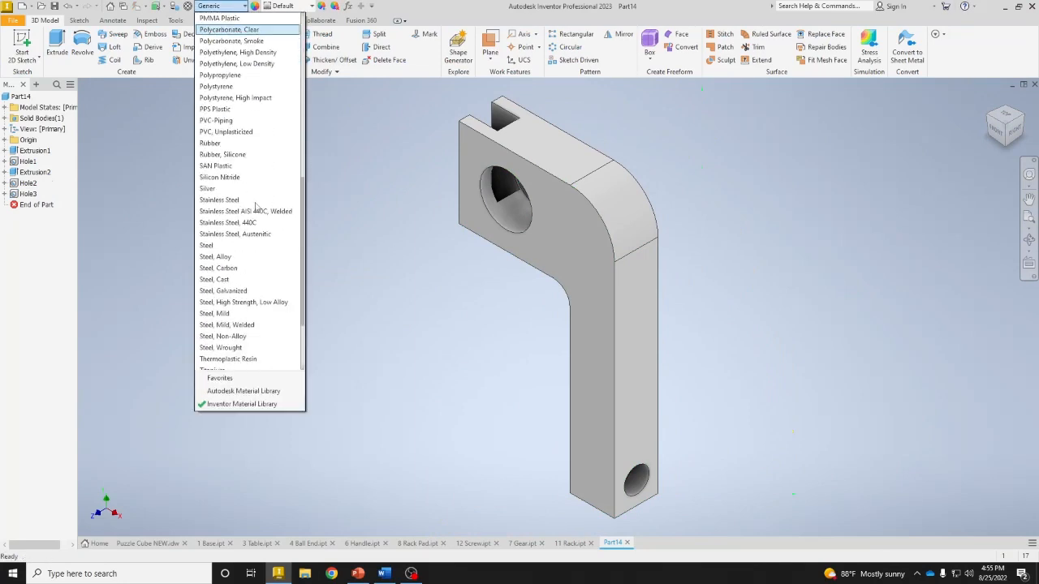
left_click(268, 256)
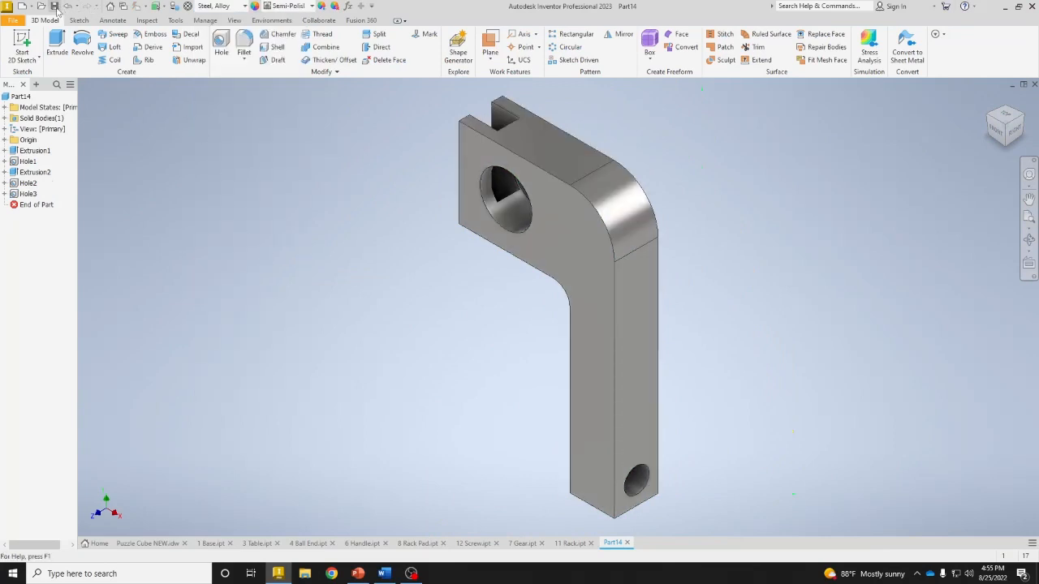
Save the part as 13 Column in the Arbor Press folder.
left_click(54, 6)
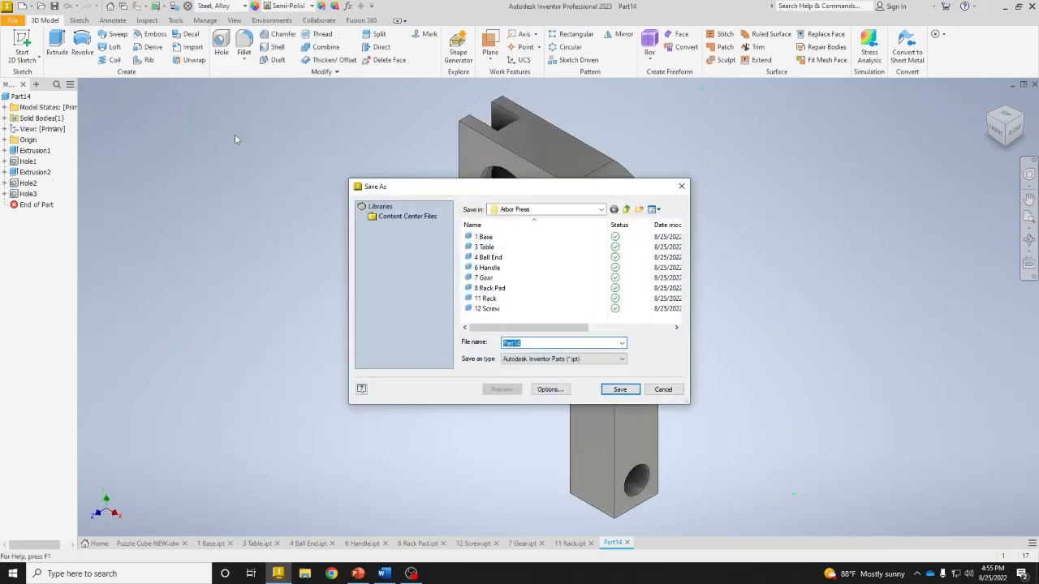
type("13")
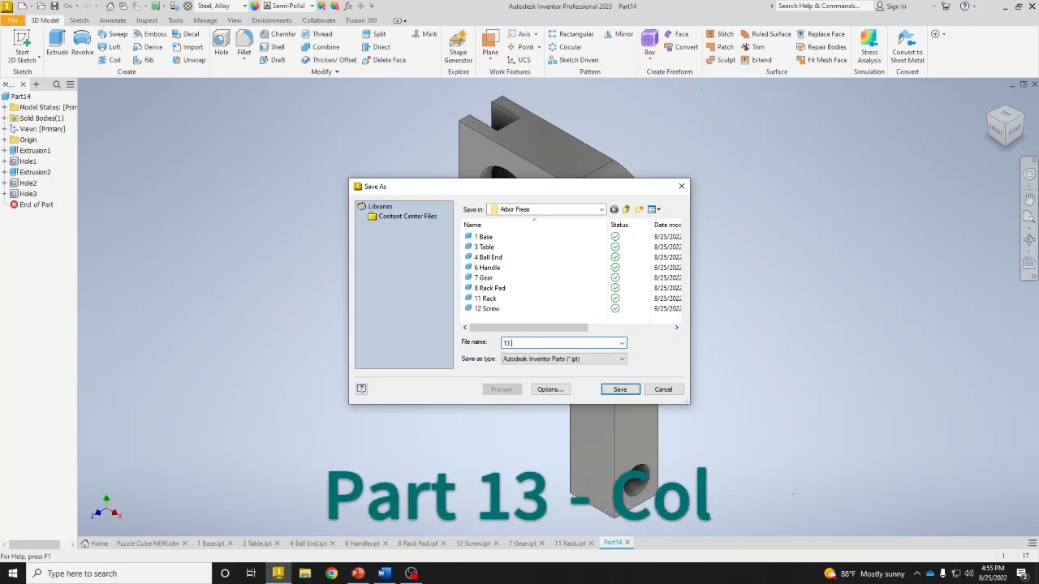
type(" Colu")
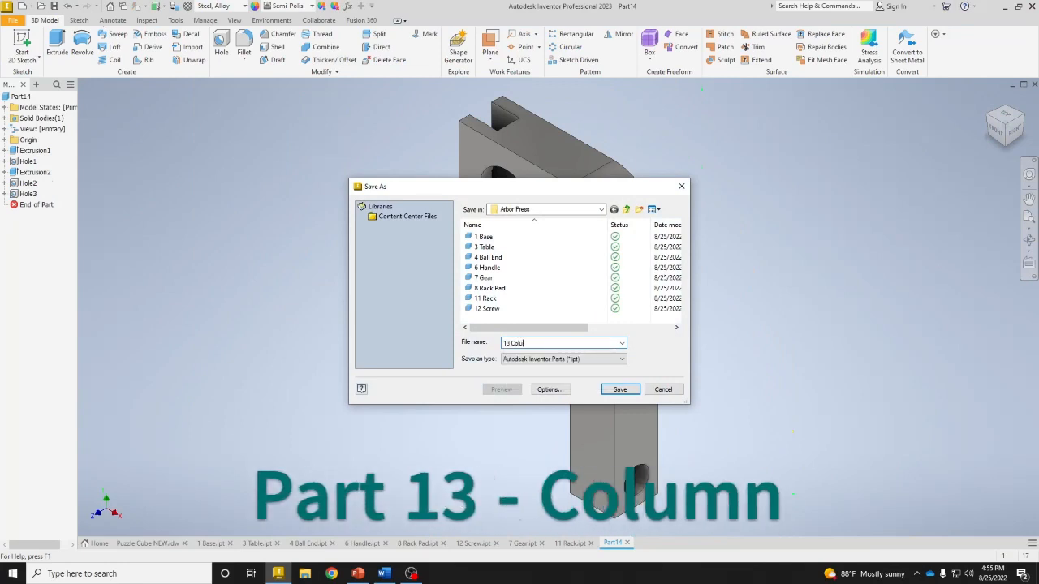
type("mn")
key("Return")
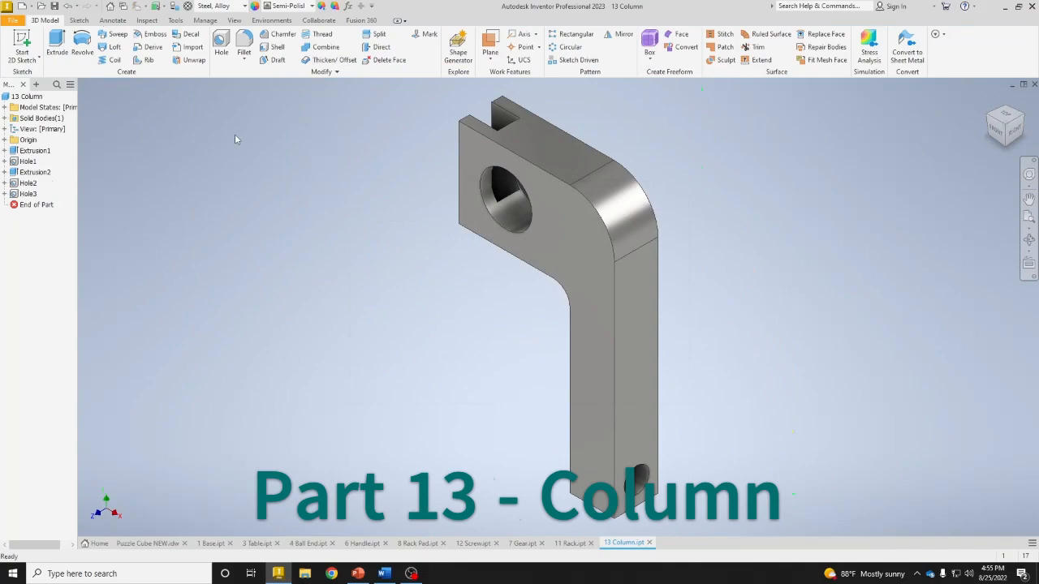